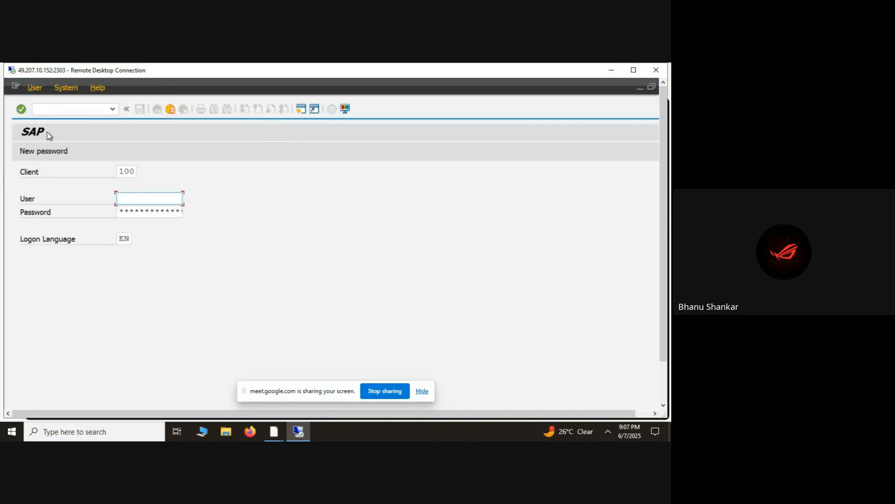
- Log on to client 100 with the user name and account password, and dismiss the license expiration notice
key("Down")
key("Tab")
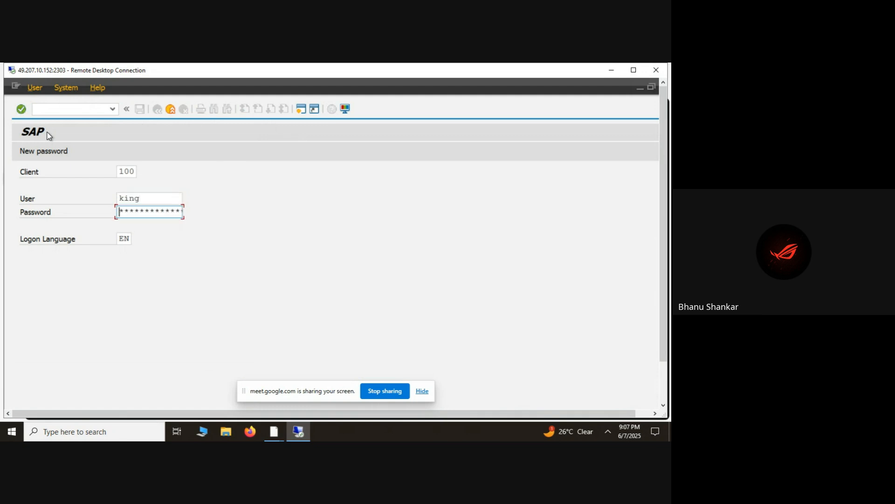
key("Right")
key("Right")
key("Right")
key("Right")
key("Right")
key("Right")
key("Right")
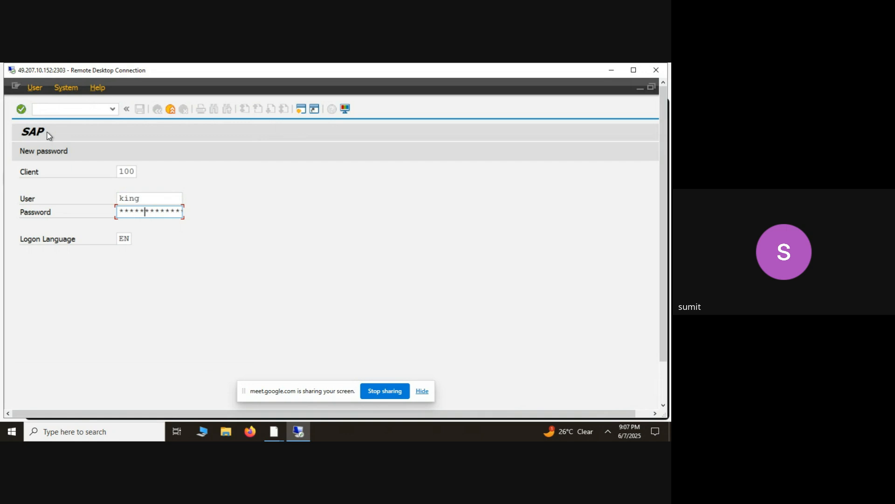
key("Right")
key("Right")
key("Right")
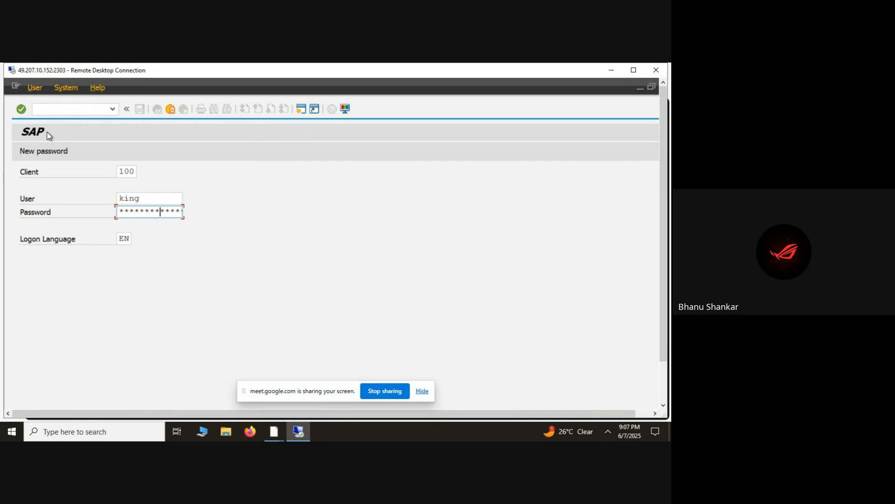
key("Return")
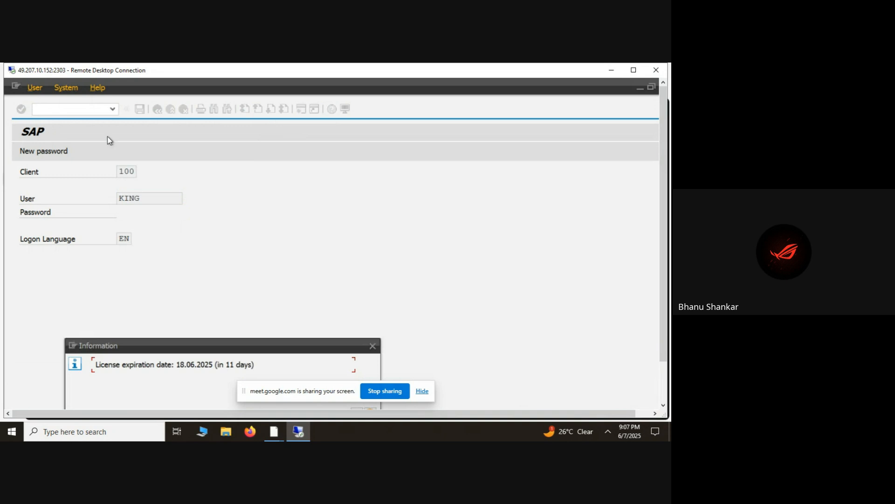
left_click_drag(247, 346, 284, 270)
left_click(392, 343)
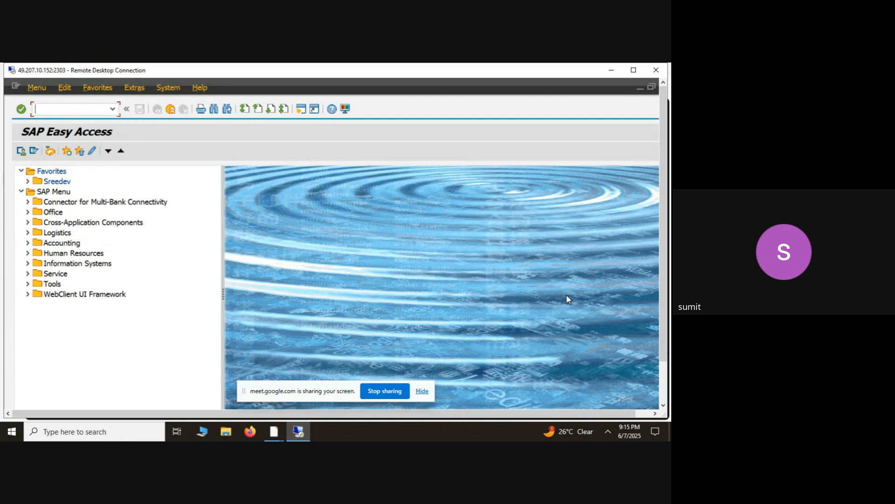
- Open the material types overview with transaction oms2
type("sm30")
key("Return")
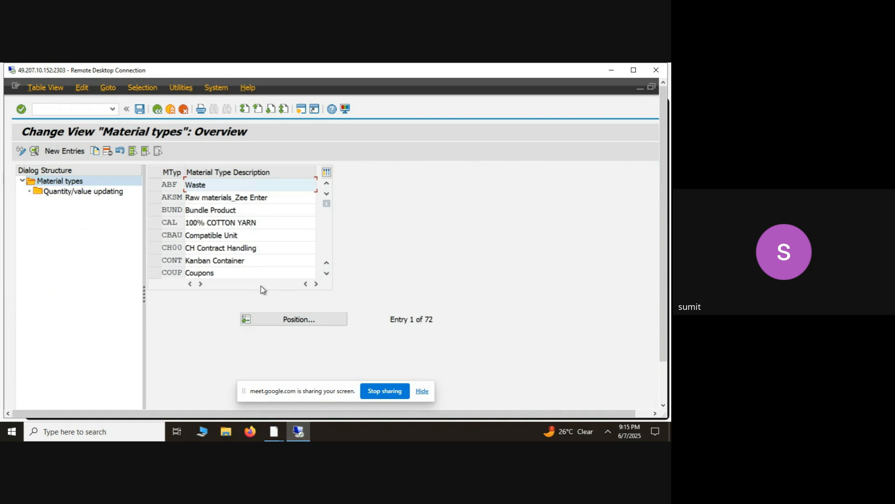
- Start transaction mm01 in a new session and look up the raw material types offered for Material Type
left_click(301, 109)
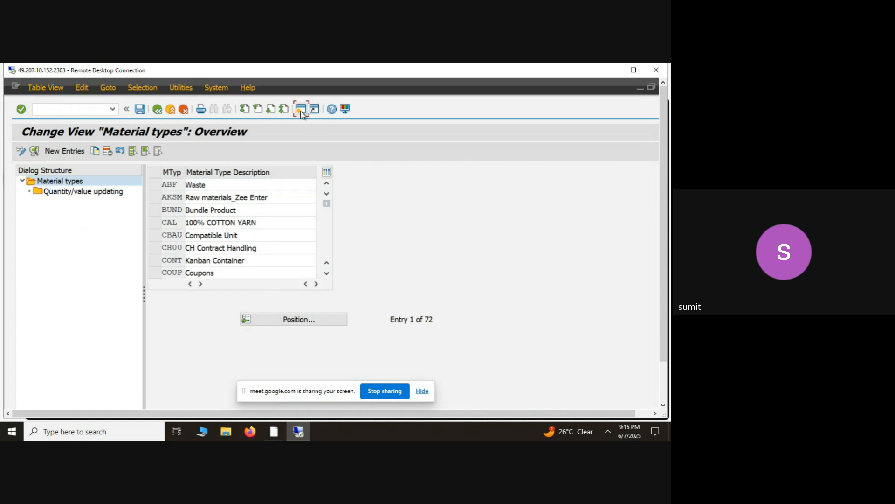
type("mm01")
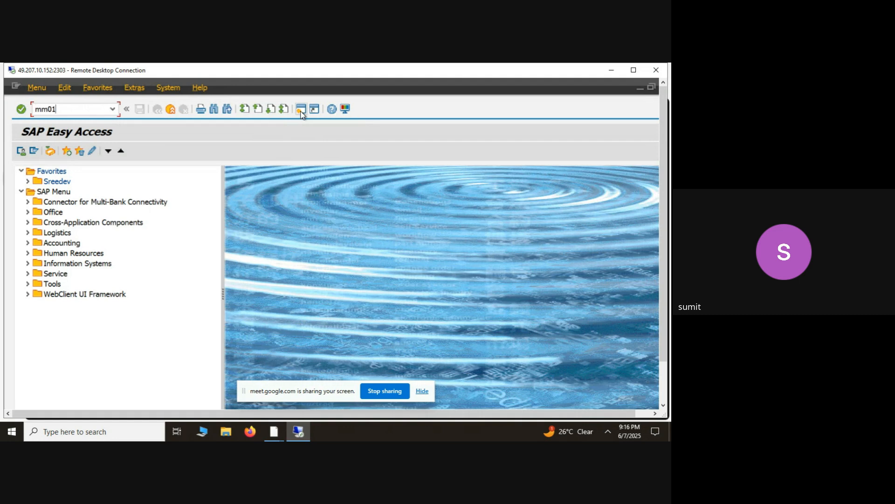
key("Return")
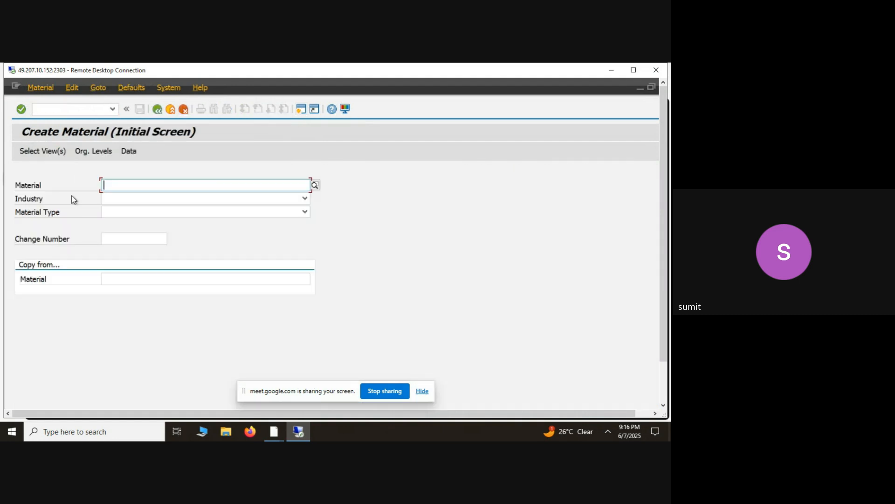
left_click(105, 215)
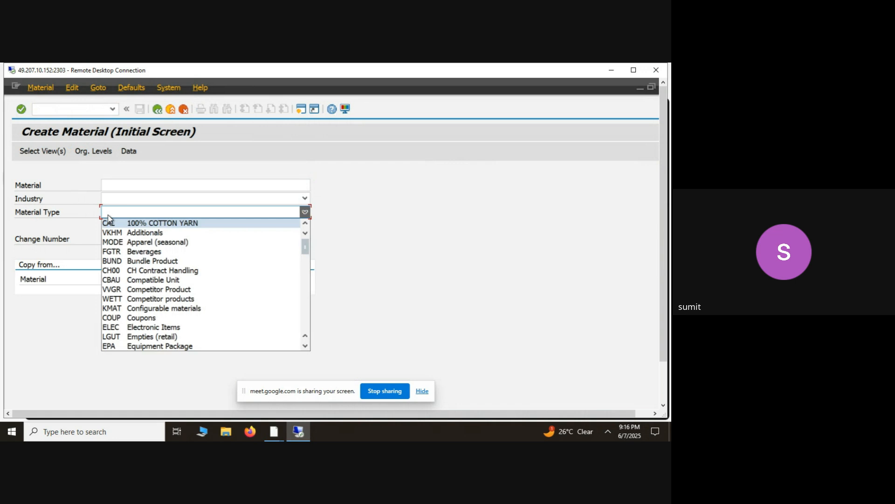
key("r")
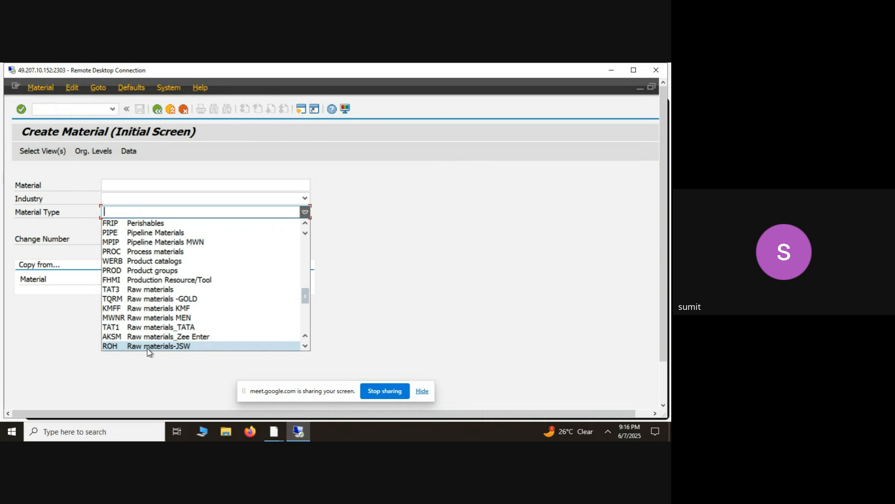
left_click(53, 321)
key("alt+Tab")
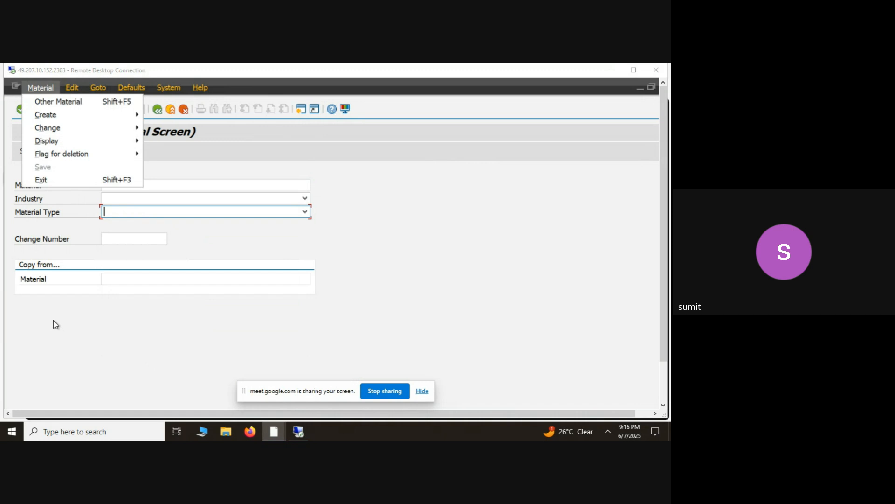
key("alt+Tab")
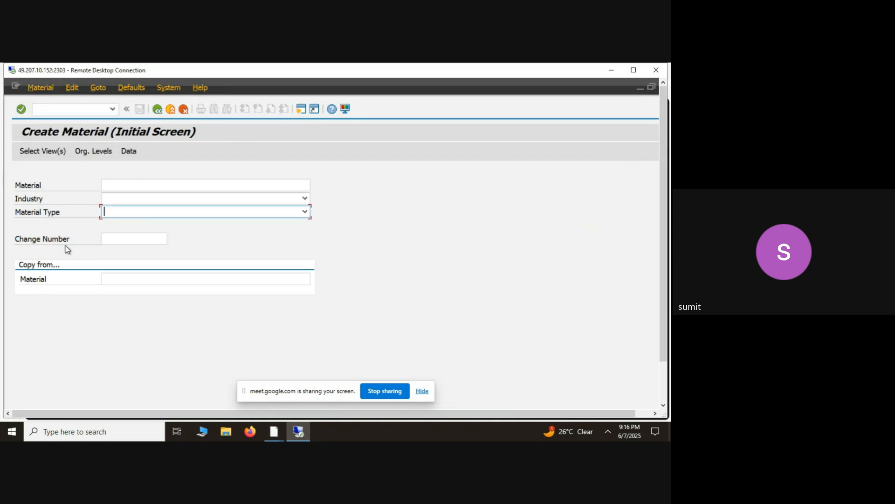
key("alt+Tab")
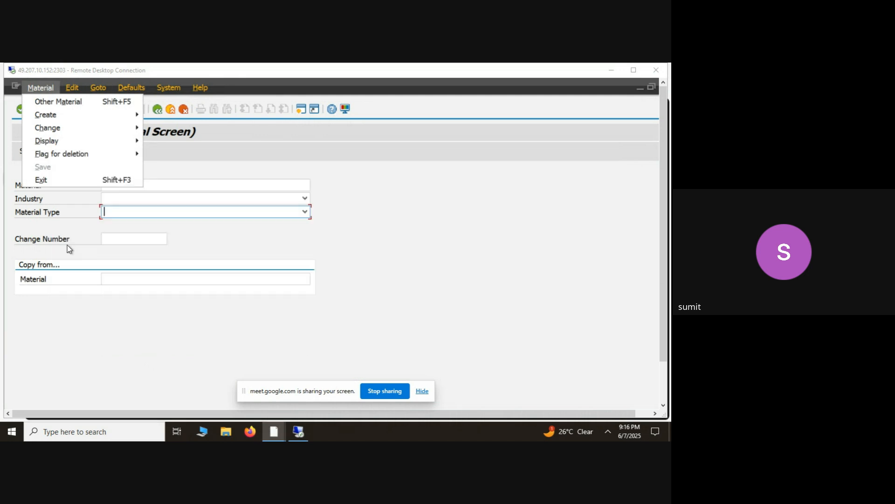
key("alt+Tab")
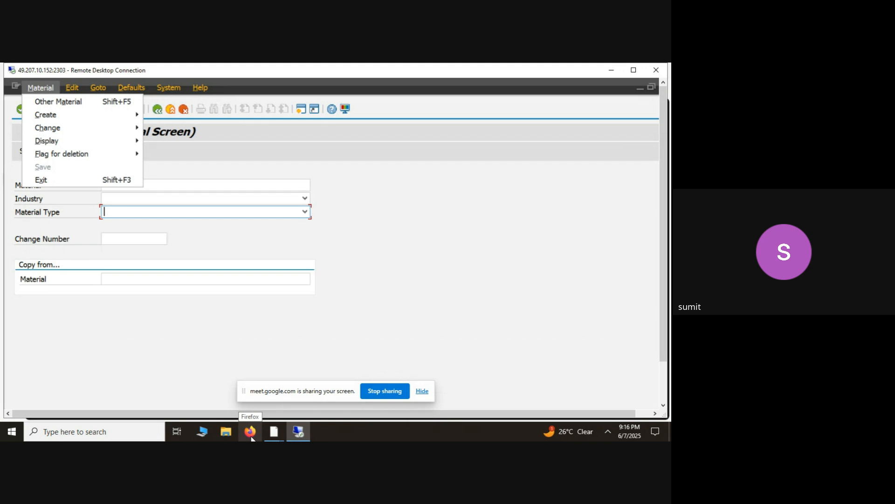
left_click(421, 259)
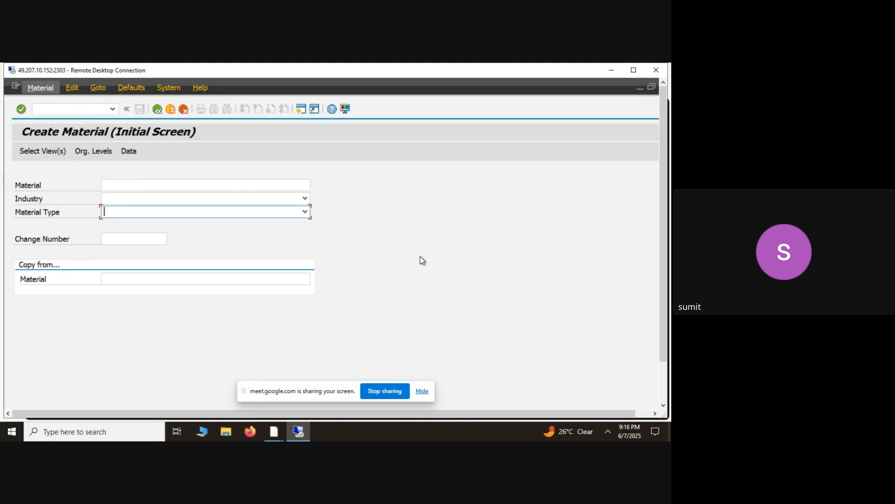
left_click(615, 69)
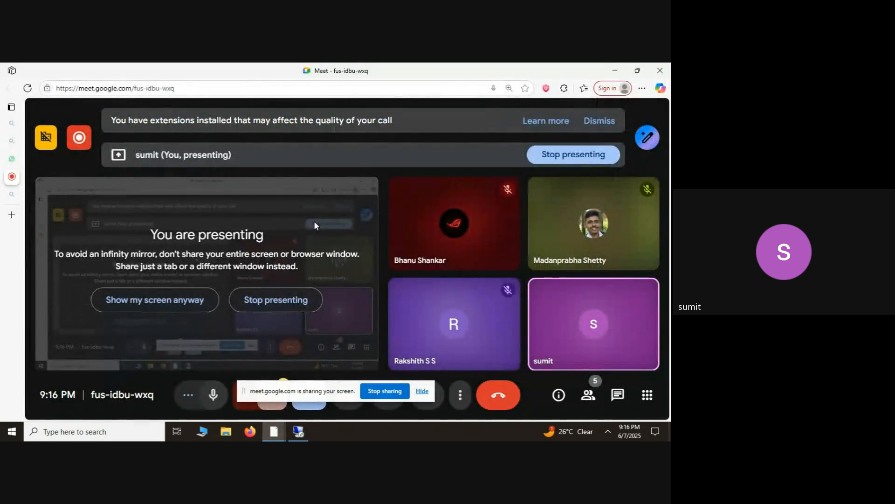
left_click(303, 431)
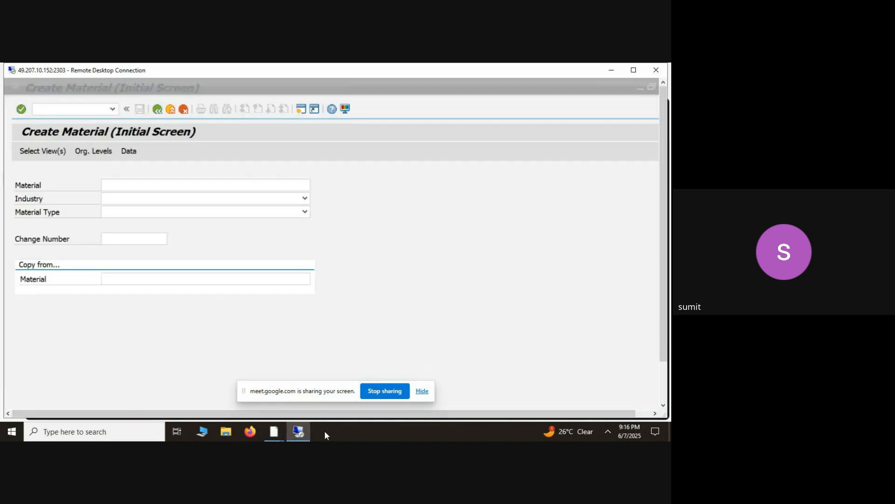
- Leave Create Material, display the locked material types overview with transaction oms2, browse its entries, and return to SAP Easy Access
left_click(158, 110)
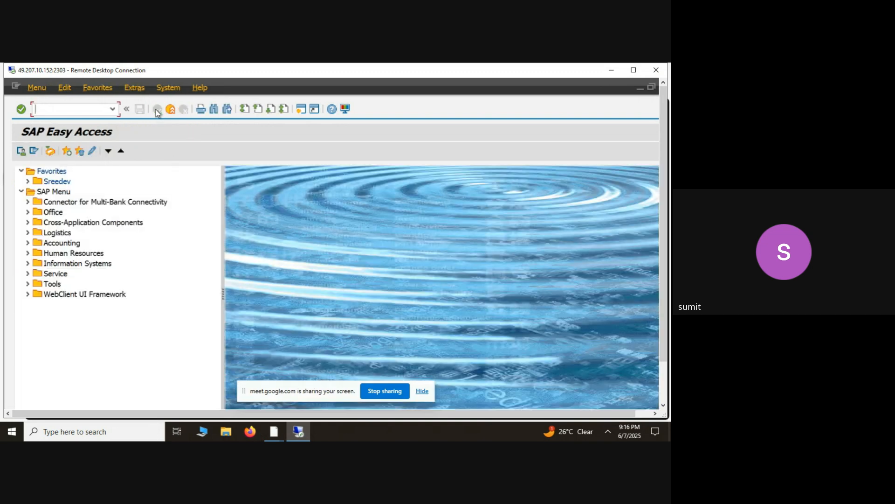
type("se16n")
key("Return")
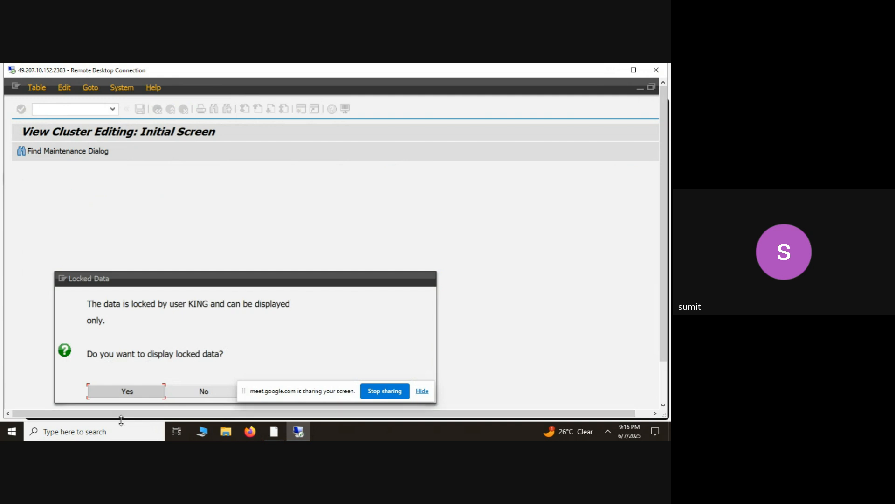
left_click(145, 392)
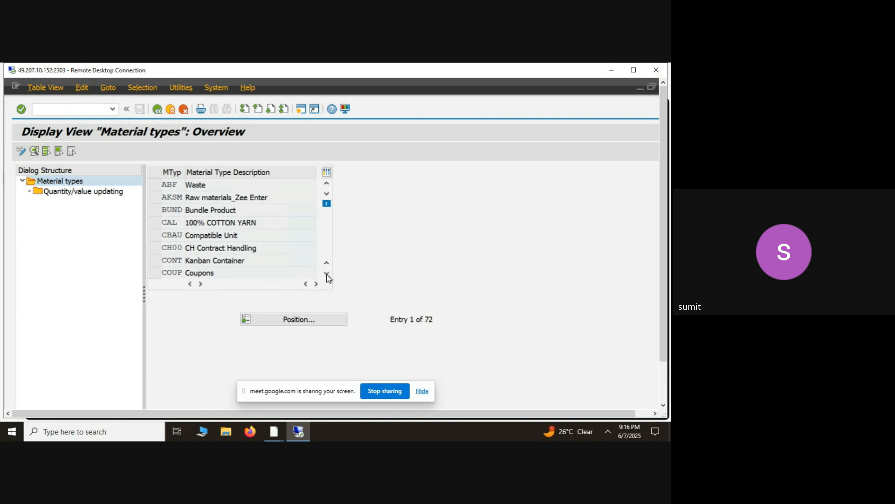
scroll(326, 274, "down", 7)
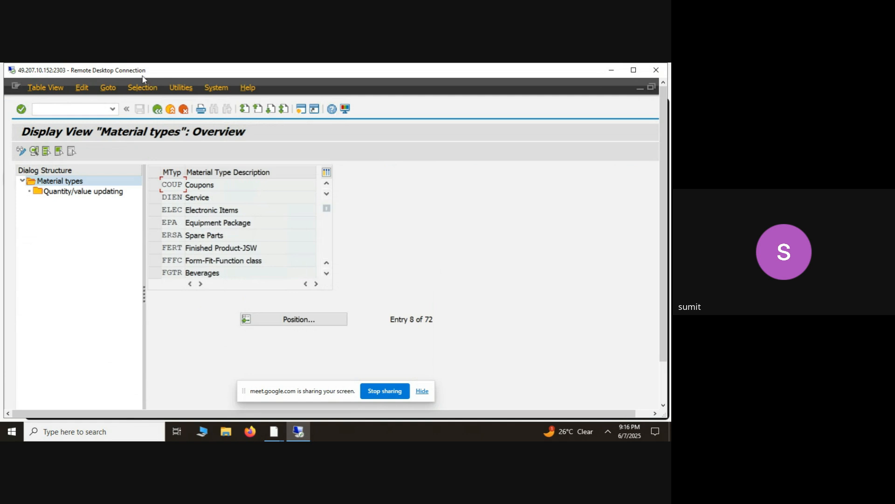
left_click(158, 112)
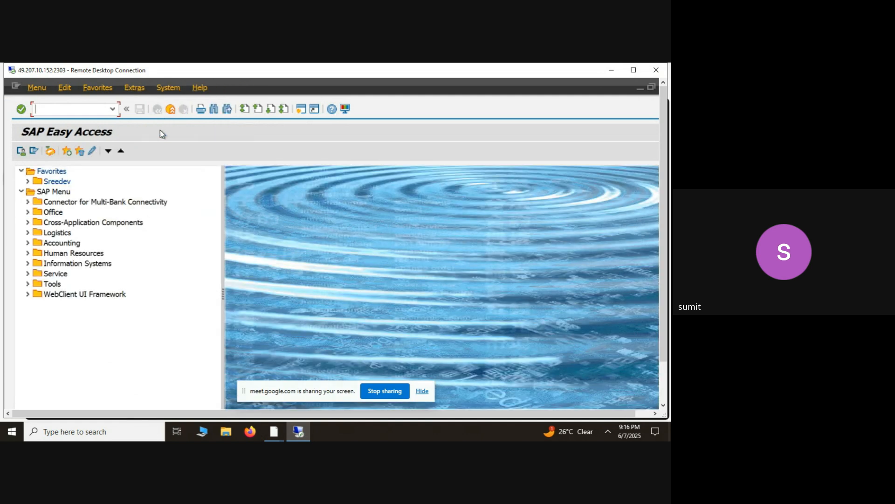
- Check the recent transaction codes and exit the additional session to return to the editable material types overview
left_click(113, 109)
left_click(275, 409)
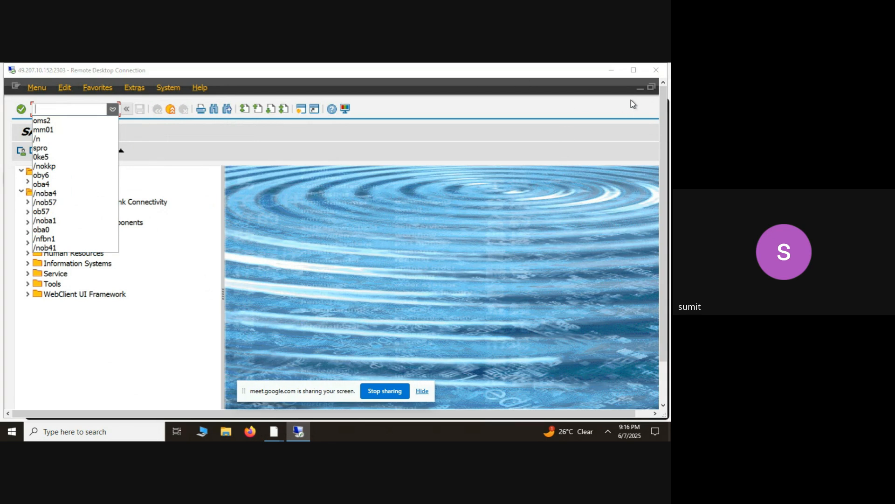
left_click(269, 150)
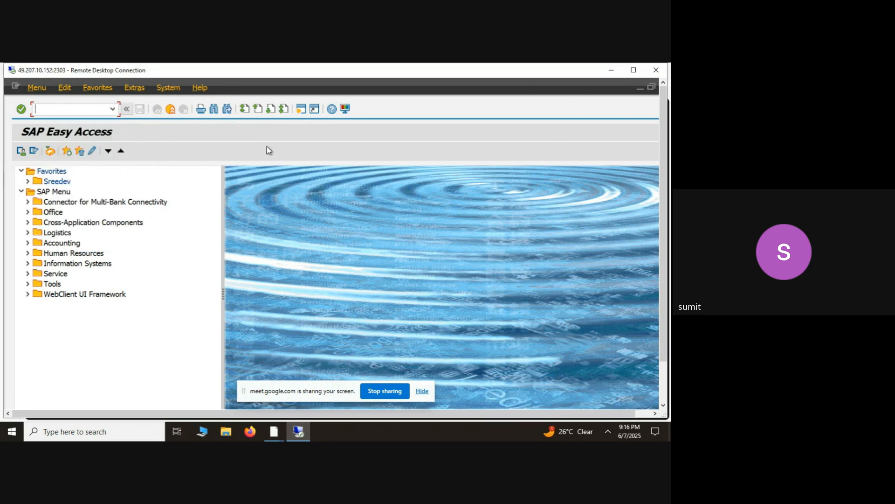
left_click(170, 112)
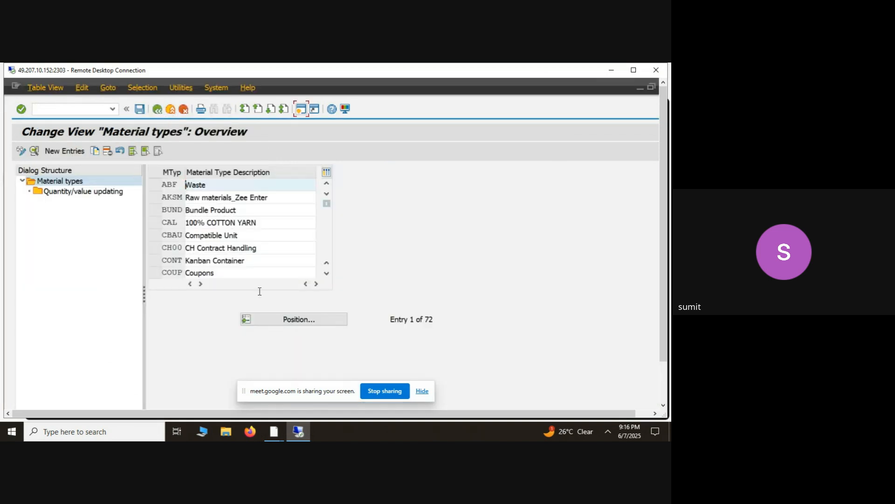
- Position the material types overview at ROH and open the details of Raw materials-JSW
left_click(282, 325)
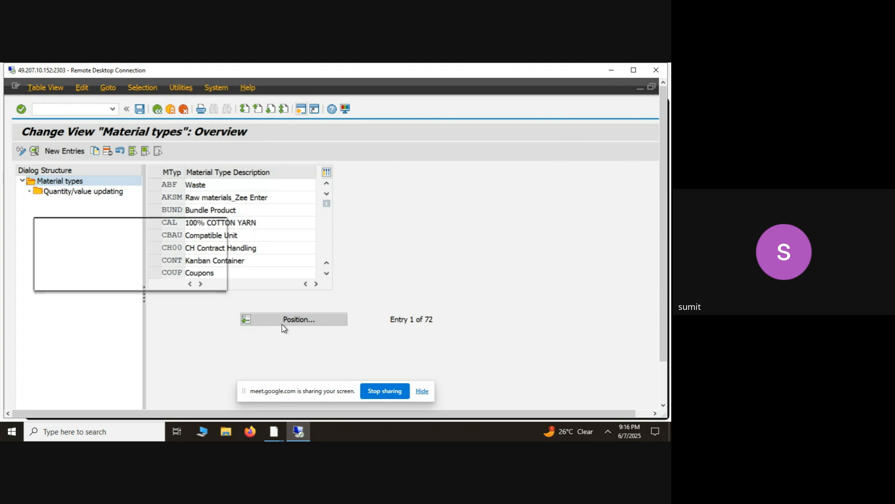
type("ROH")
key("Return")
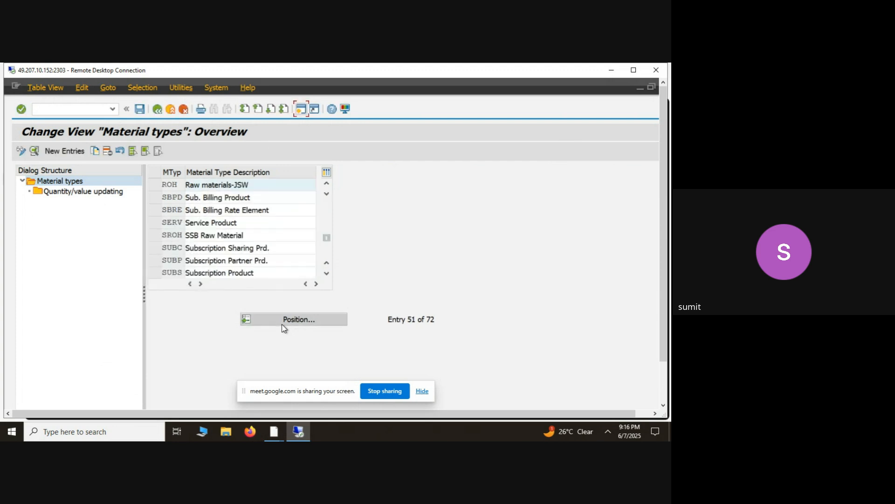
left_click(155, 186)
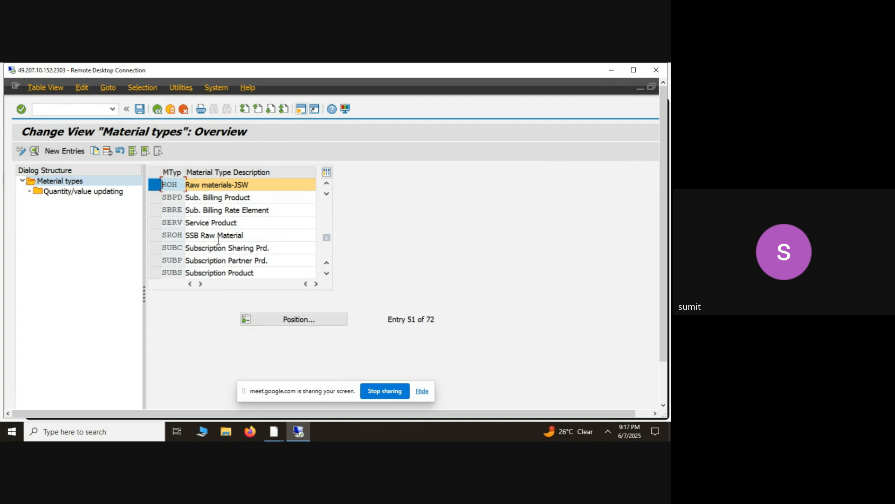
left_click(204, 188)
double_click(204, 187)
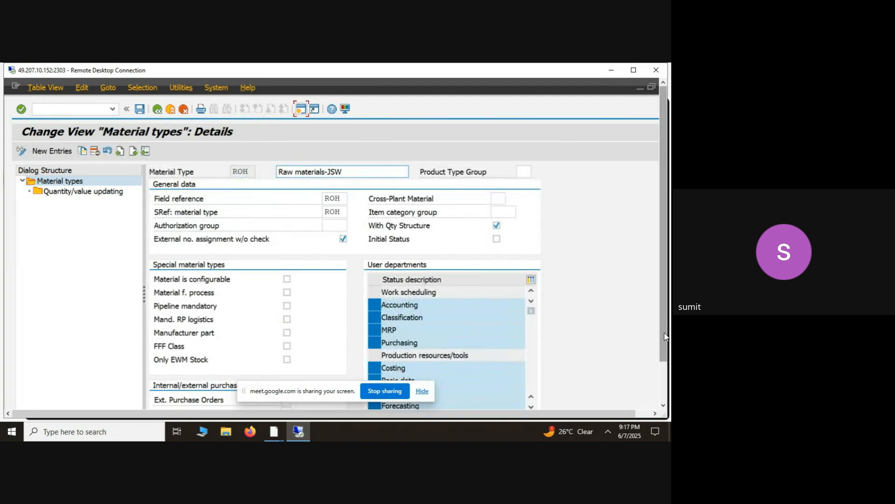
scroll(666, 336, "down", 1)
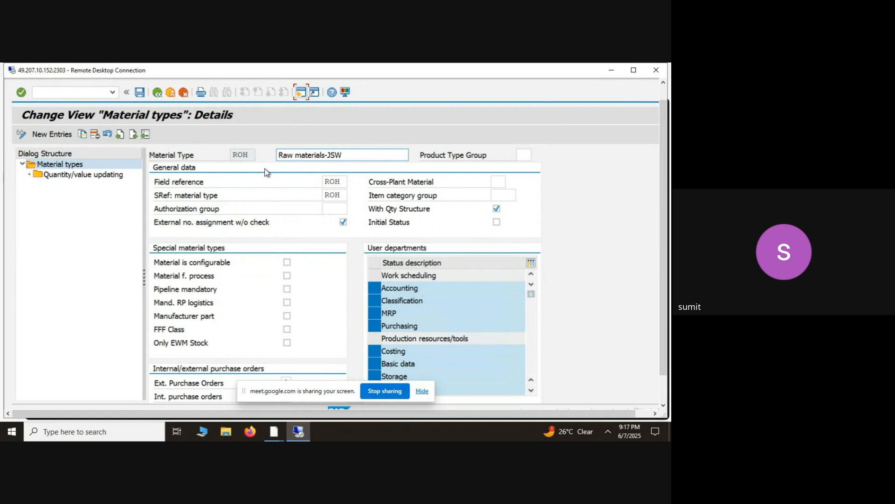
left_click(252, 159)
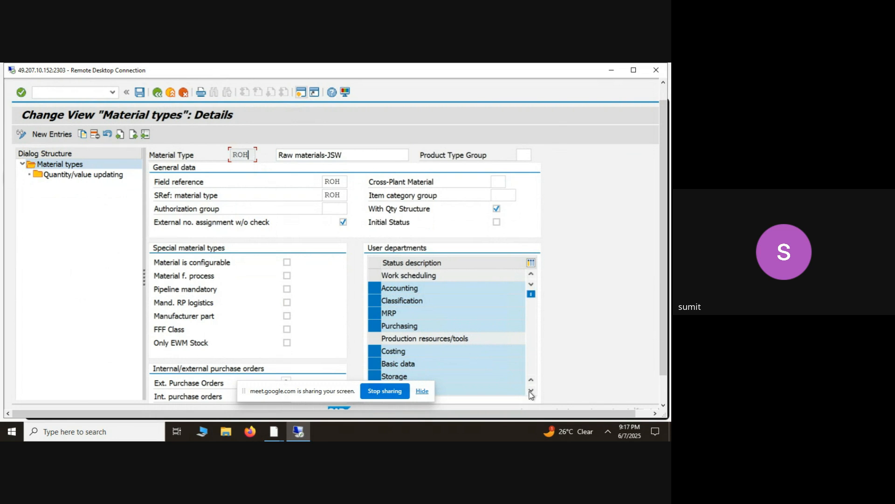
- Open a new session and start transaction mm01 to create a material
left_click(302, 95)
left_click(112, 92)
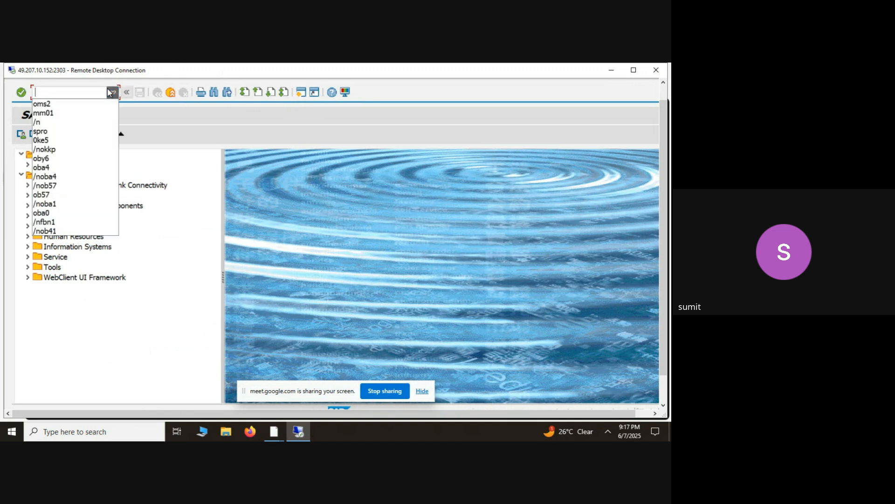
left_click(81, 113)
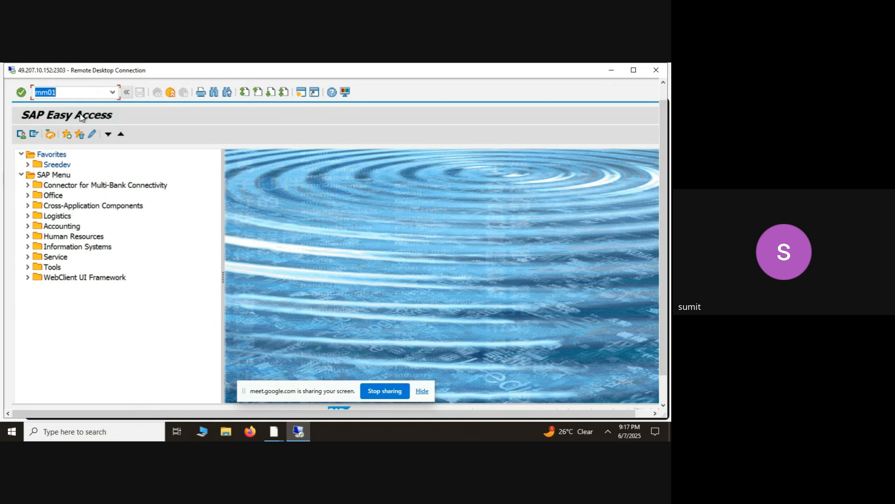
key("Return")
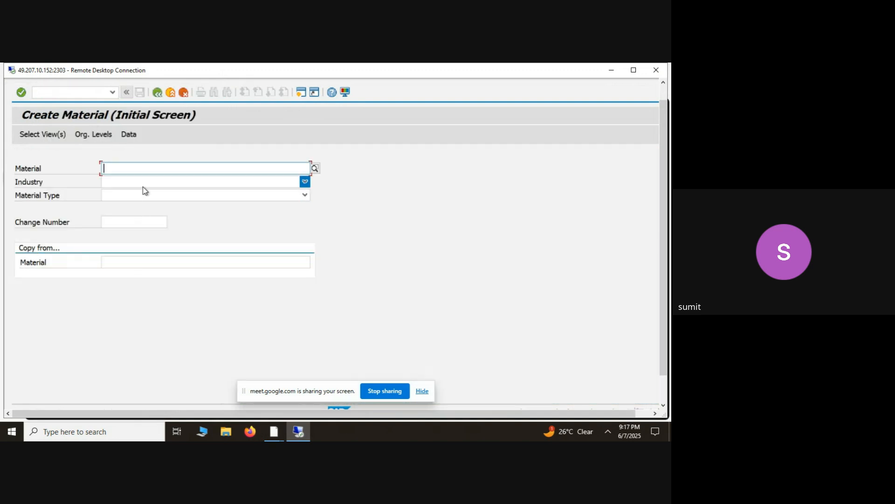
- Choose Chemical industry and the ROH Raw materials-JSW material type for the new material, and open its view selection
left_click(143, 187)
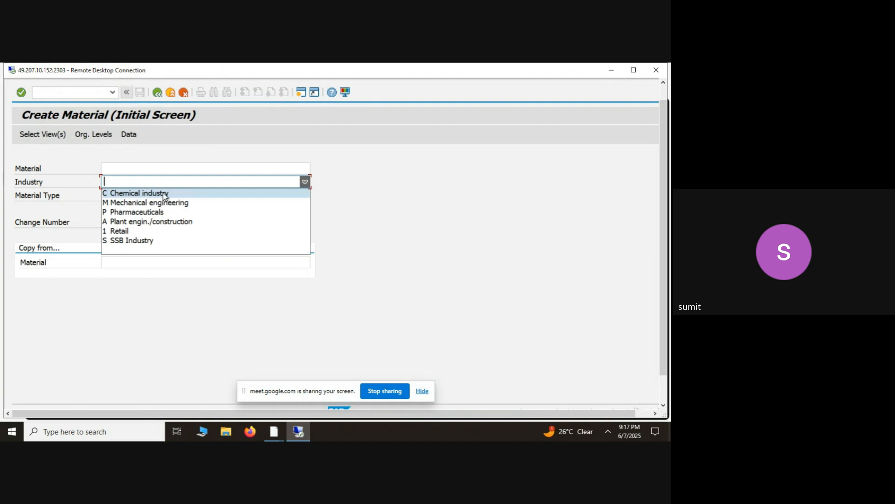
left_click(164, 194)
left_click(166, 196)
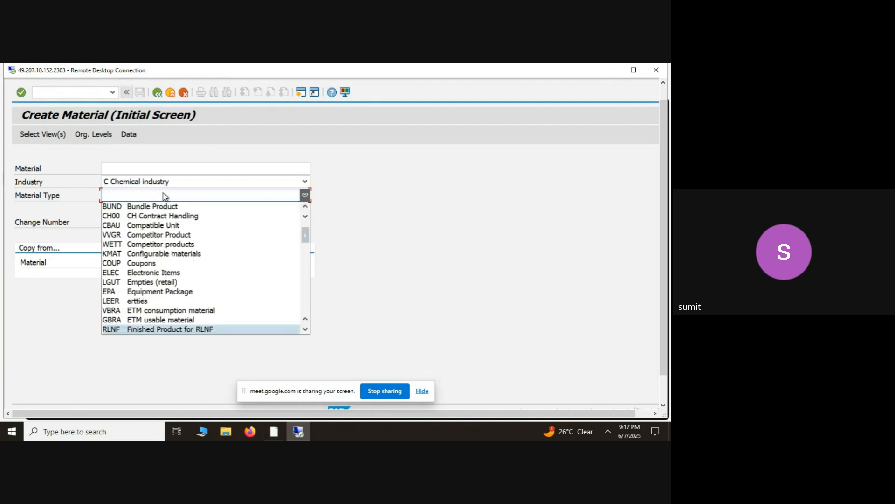
type("oh")
key("Return")
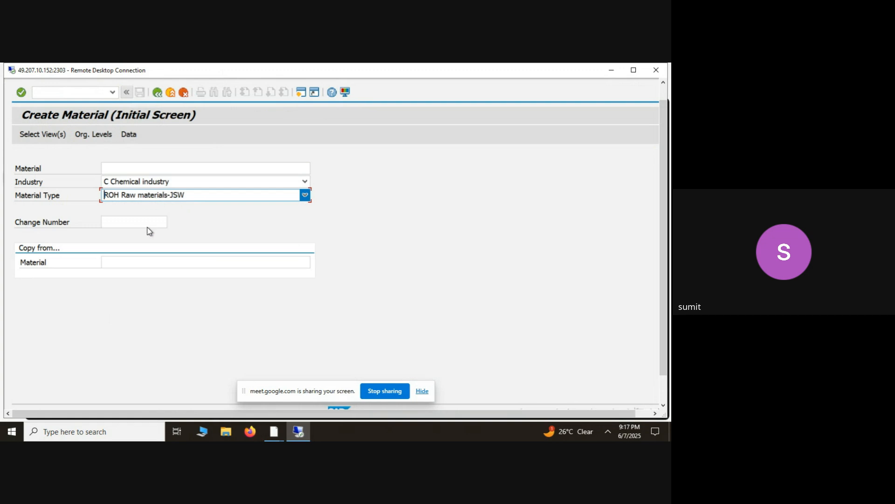
key("Return")
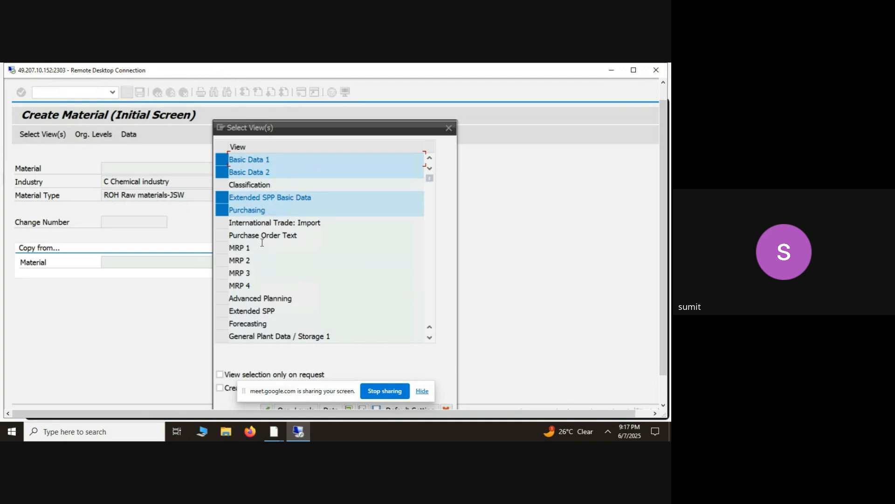
- Deselect the preselected Basic Data 1, Basic Data 2 and Extended SPP Basic Data views, keeping only the Purchasing view selected
left_click(223, 211)
left_click(221, 195)
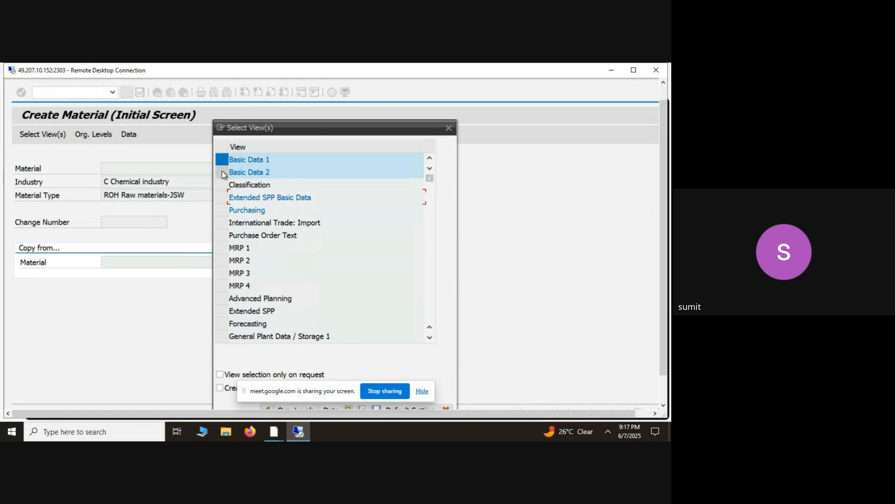
left_click(223, 173)
left_click(222, 160)
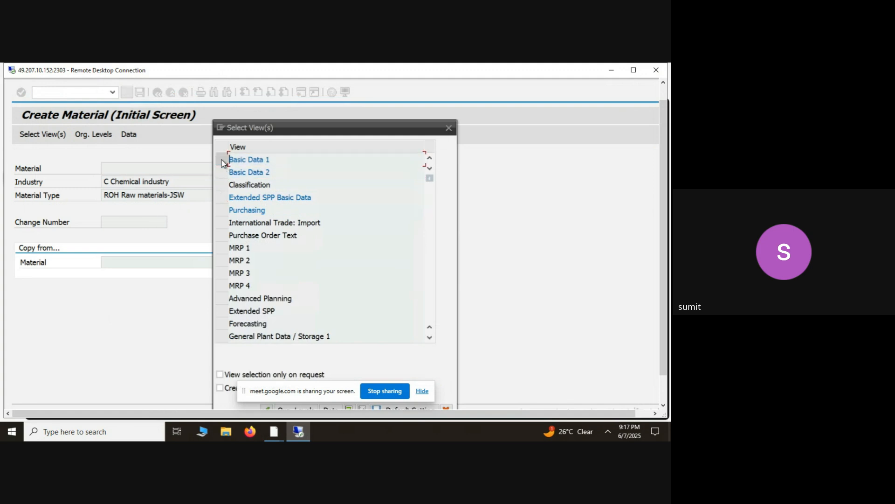
left_click(221, 212)
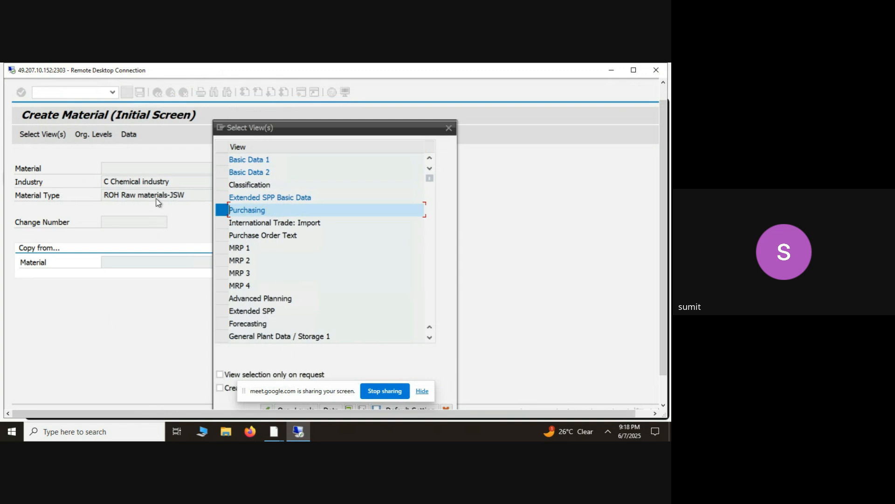
- Cancel the view selection, leave Create Material, and exit the additional session to return to the ROH material type details
key("alt+Tab")
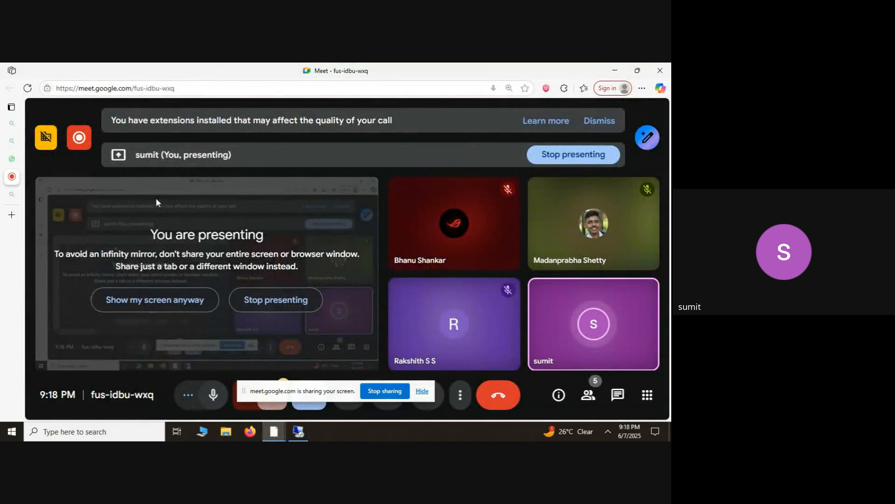
key("alt+Tab")
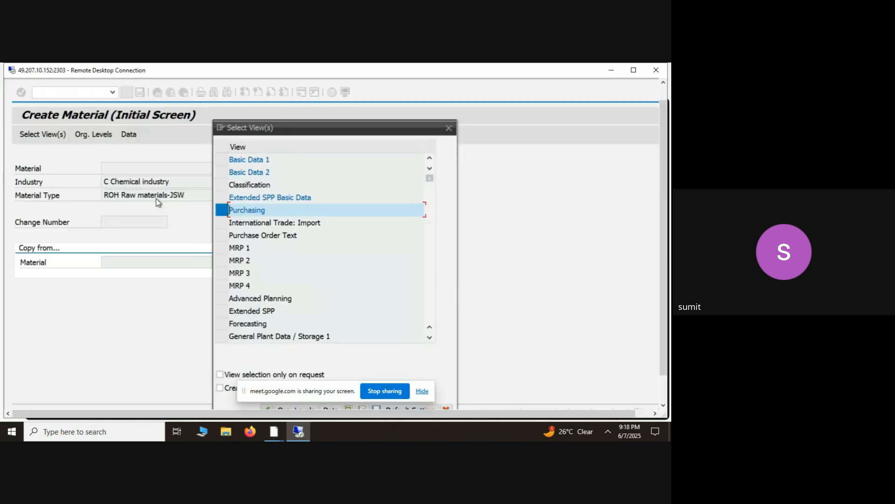
left_click(449, 128)
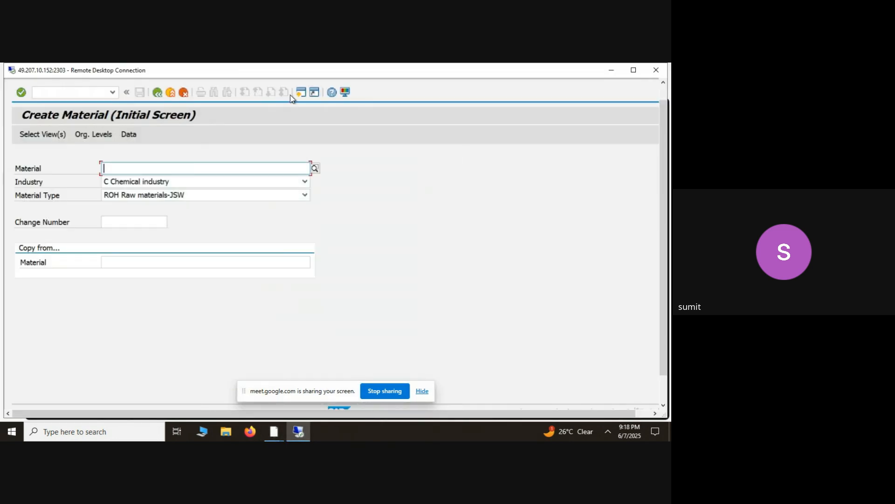
left_click(157, 93)
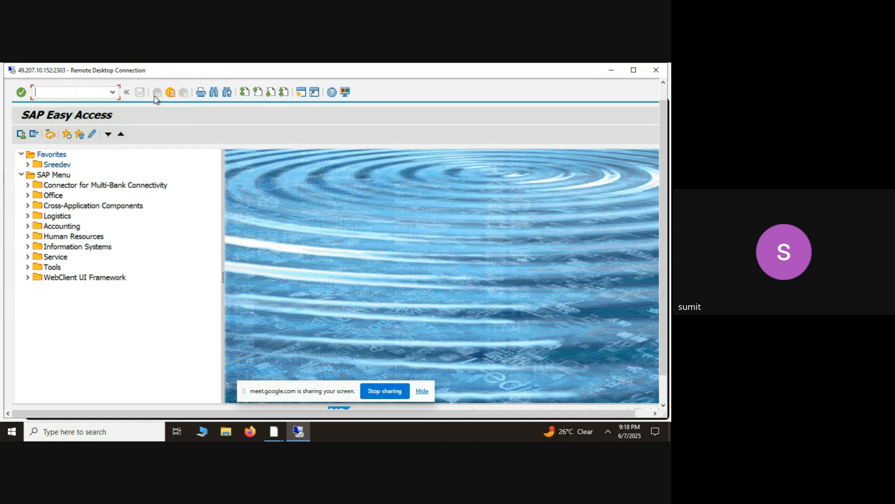
left_click(173, 93)
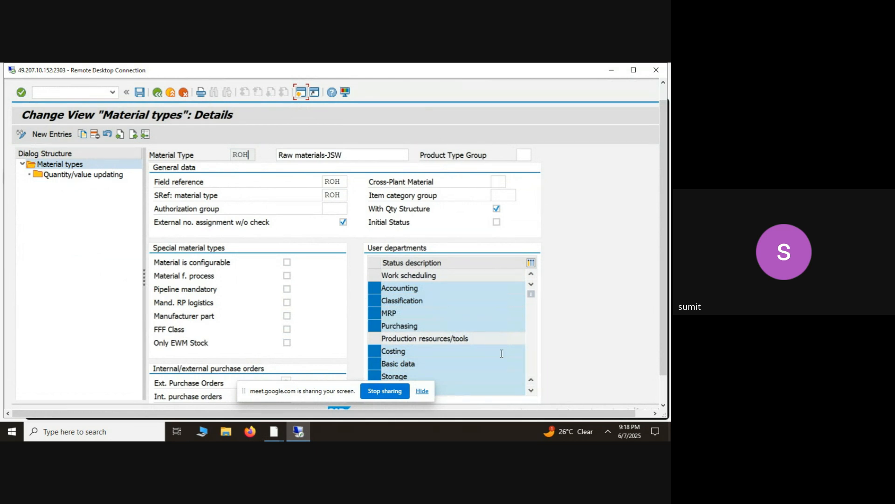
- Deselect the Purchasing user department for ROH, review the remaining departments, and save the change under customizing request A4HK901232
left_click(375, 326)
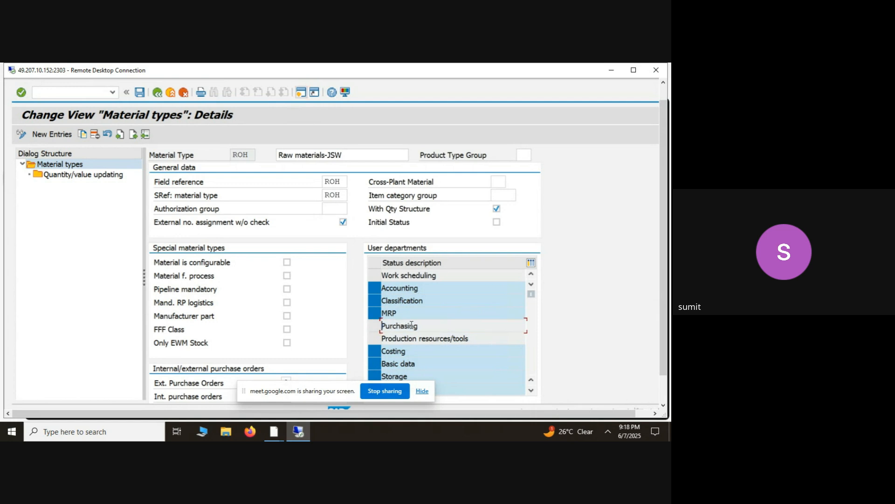
left_click(533, 392)
left_click(533, 393)
left_click(533, 393)
left_click(533, 392)
left_click(533, 393)
left_click(533, 392)
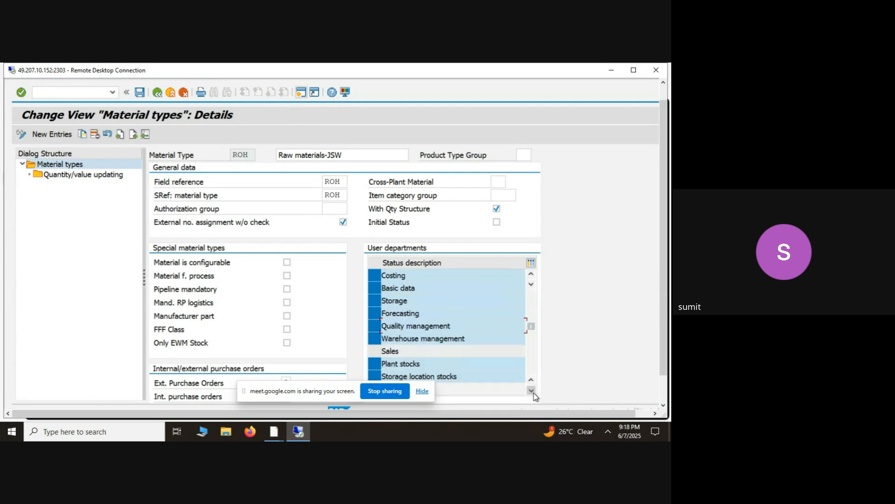
left_click(533, 393)
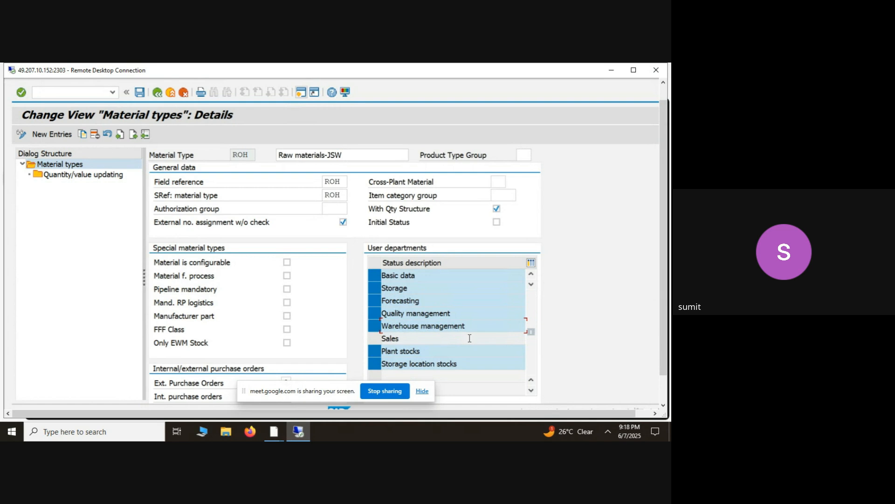
left_click_drag(533, 336, 536, 299)
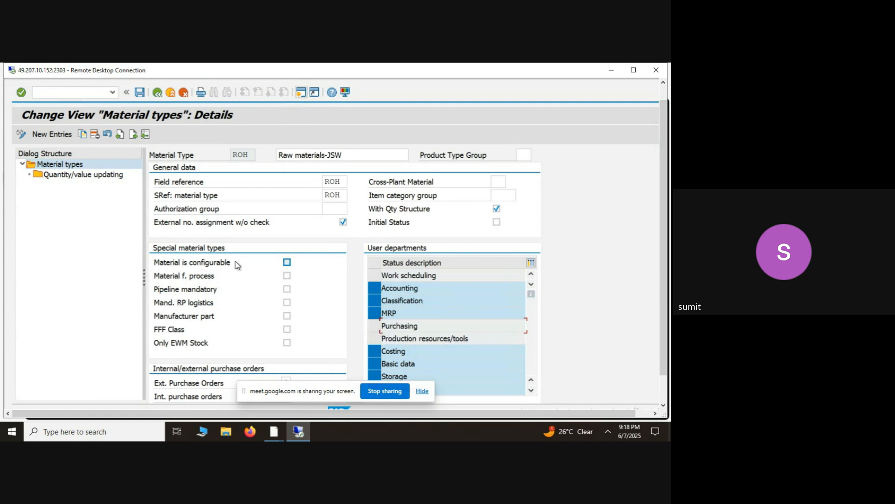
left_click(140, 92)
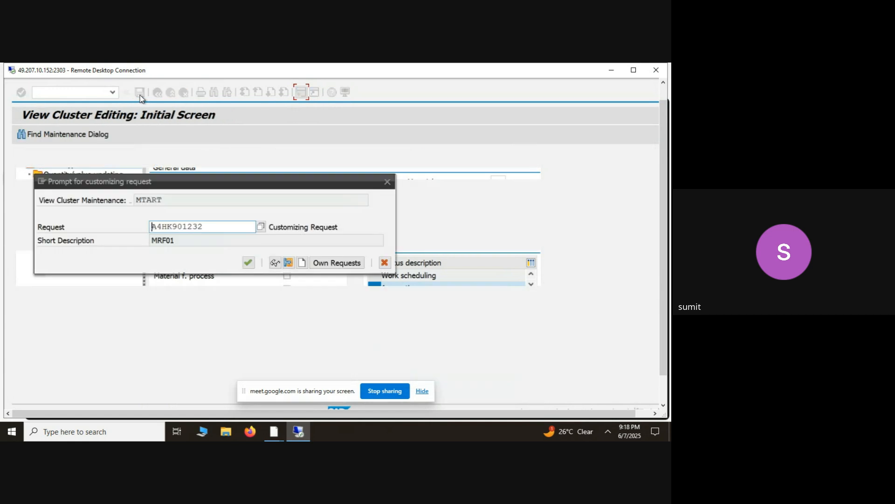
left_click(247, 264)
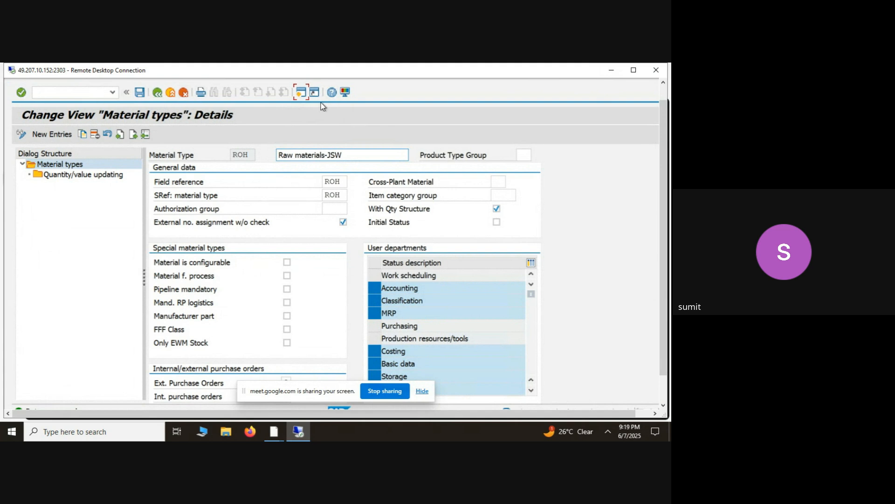
- Open a new session, start transaction mm01, and display the views available for ROH in the Chemical industry
left_click(302, 97)
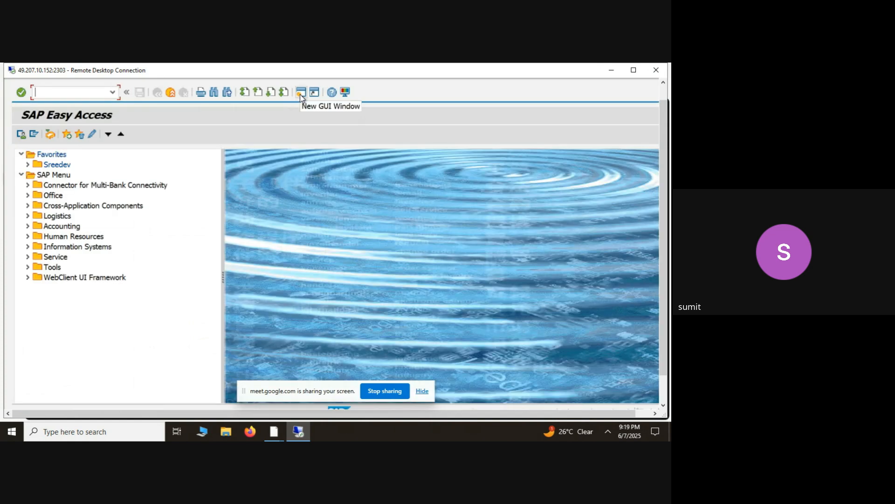
type("mm01")
key("Return")
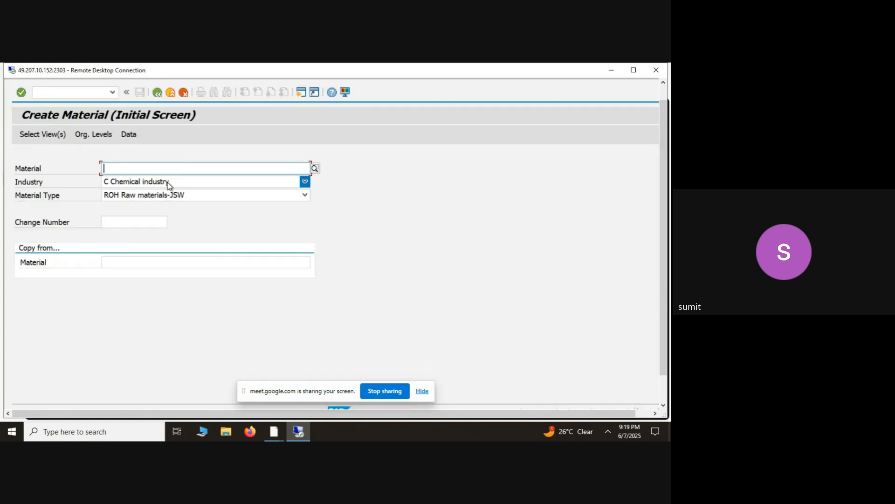
key("Return")
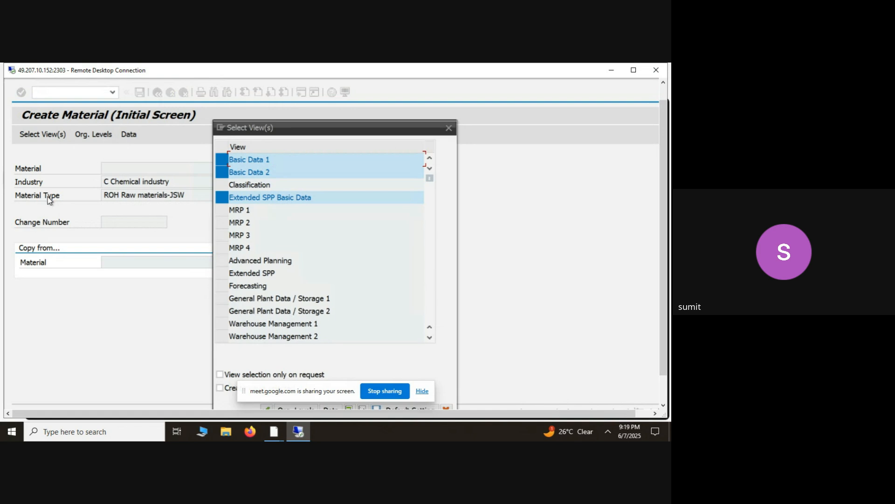
- Cancel the view selection and leave Create Material for SAP Easy Access
key("alt+Tab")
key("alt+Tab")
left_click(448, 129)
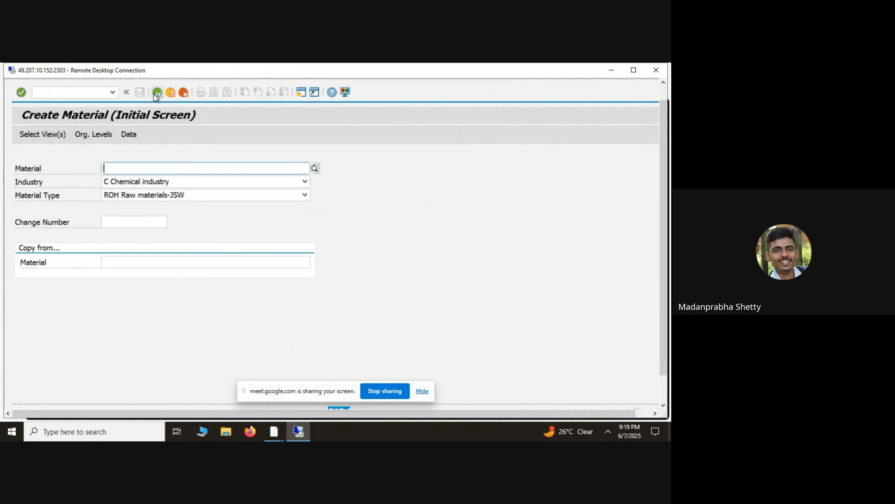
left_click(157, 96)
- Try to start transaction oms2 from the recent transaction codes, and decline displaying the locked data
left_click(112, 92)
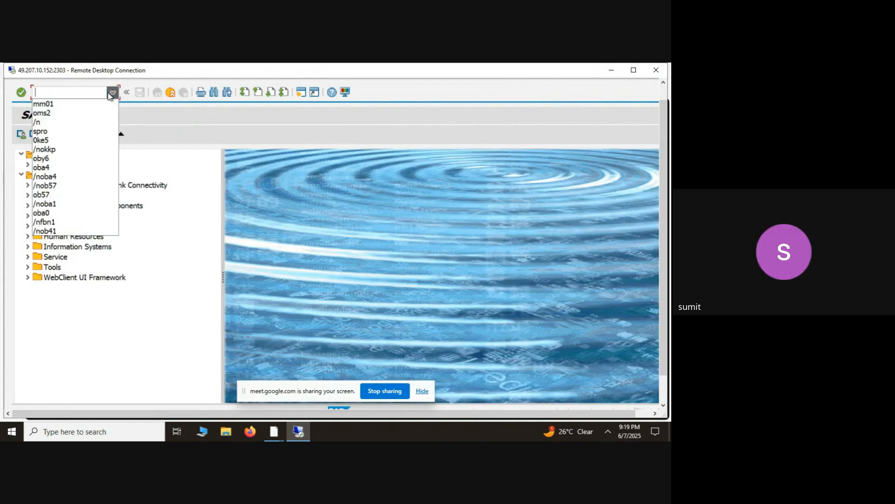
left_click(68, 114)
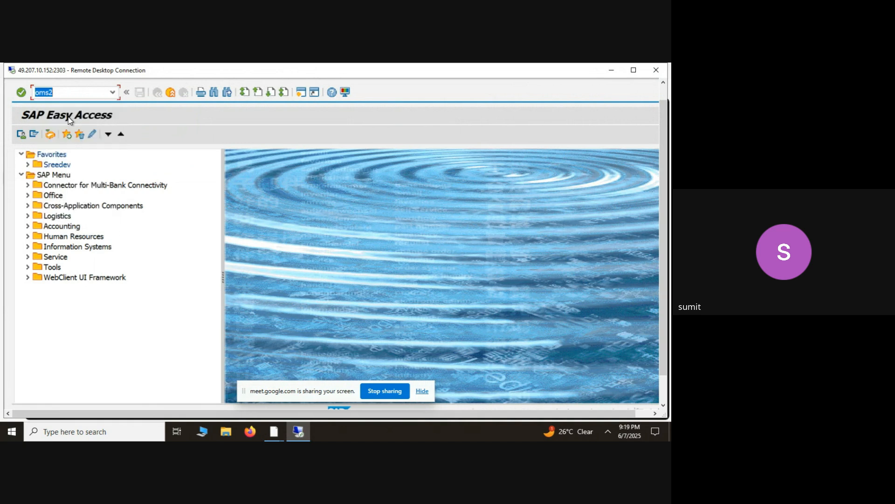
key("Return")
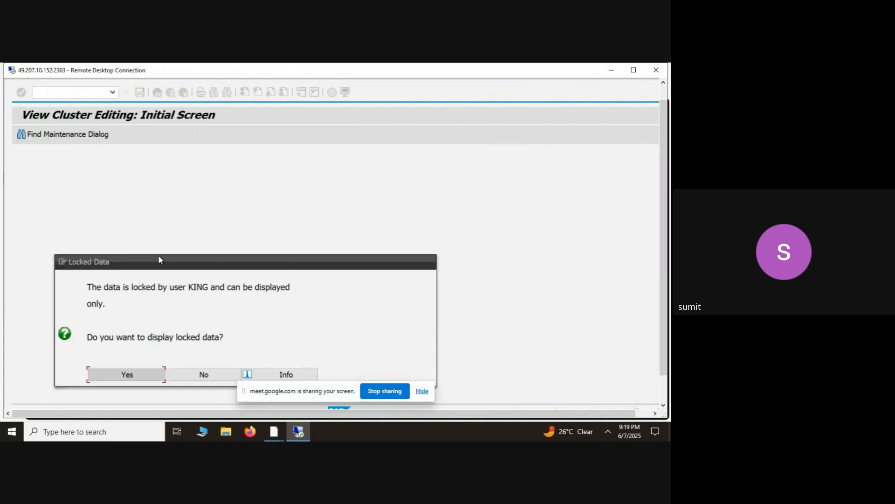
left_click(202, 374)
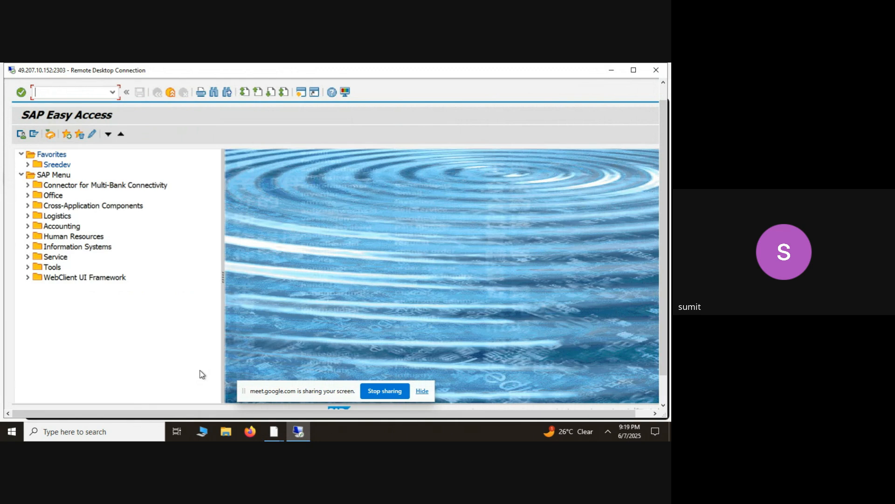
left_click(113, 92)
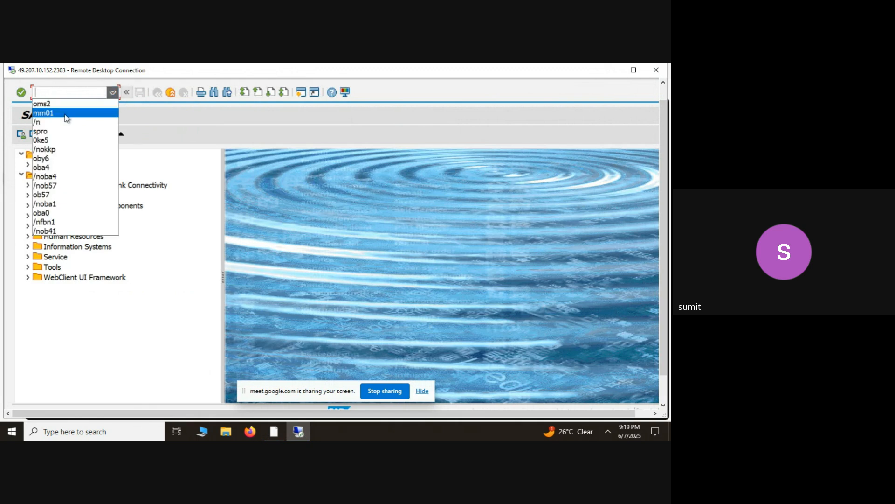
left_click(197, 316)
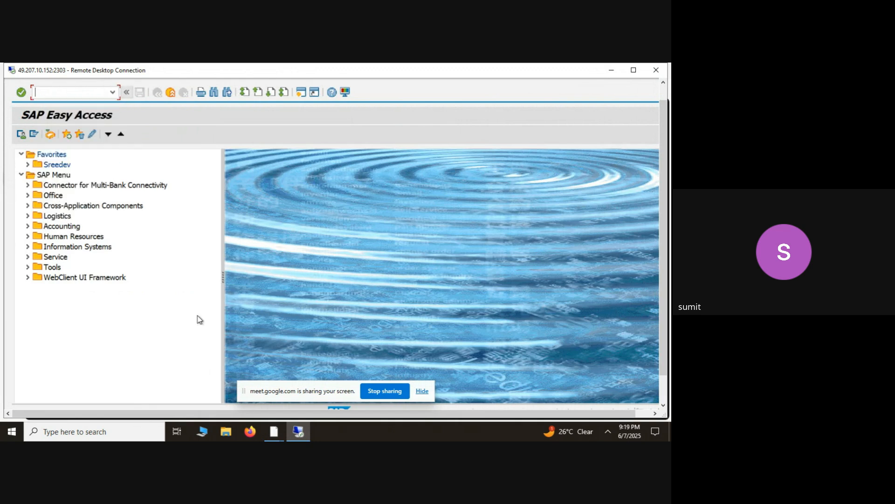
left_click(653, 71)
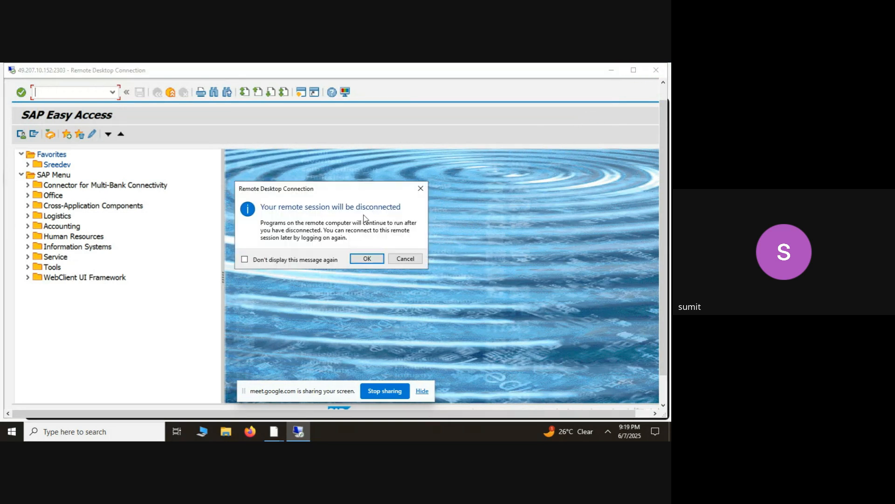
left_click(409, 259)
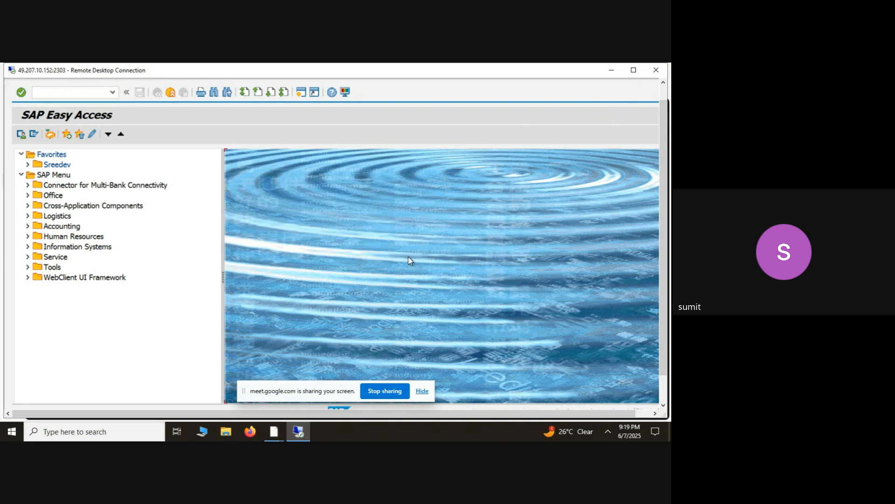
left_click(612, 70)
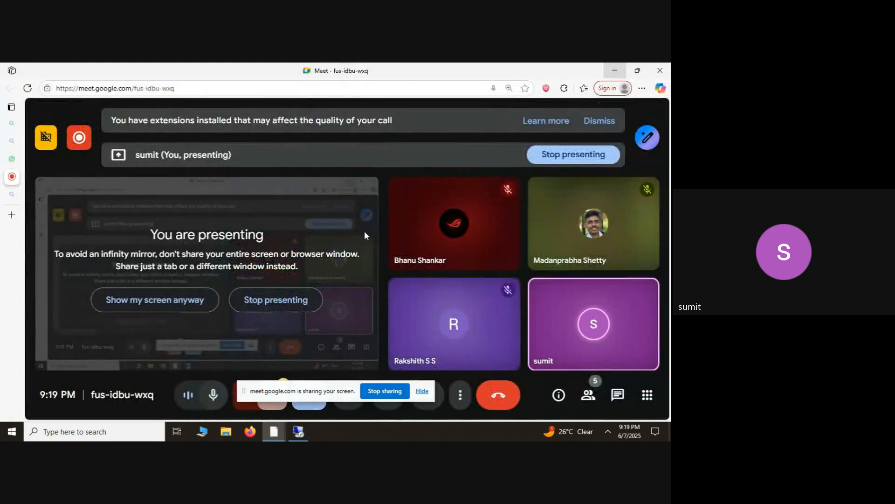
key("alt+Tab")
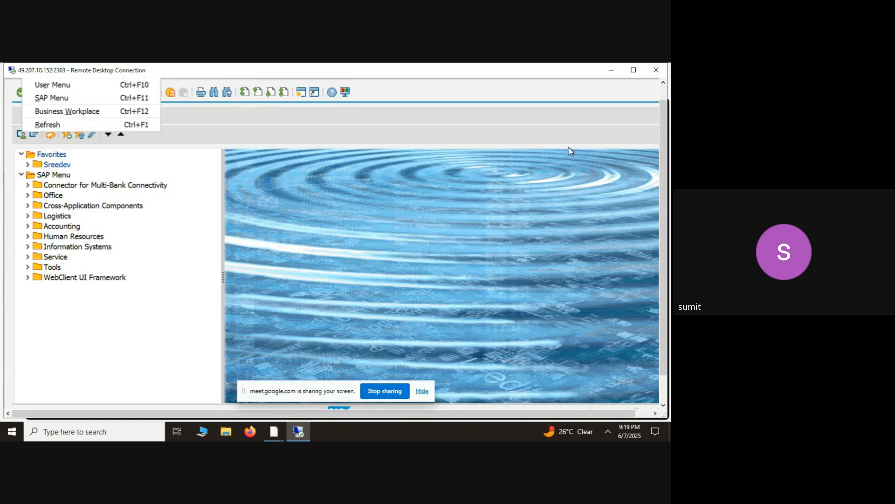
left_click(614, 69)
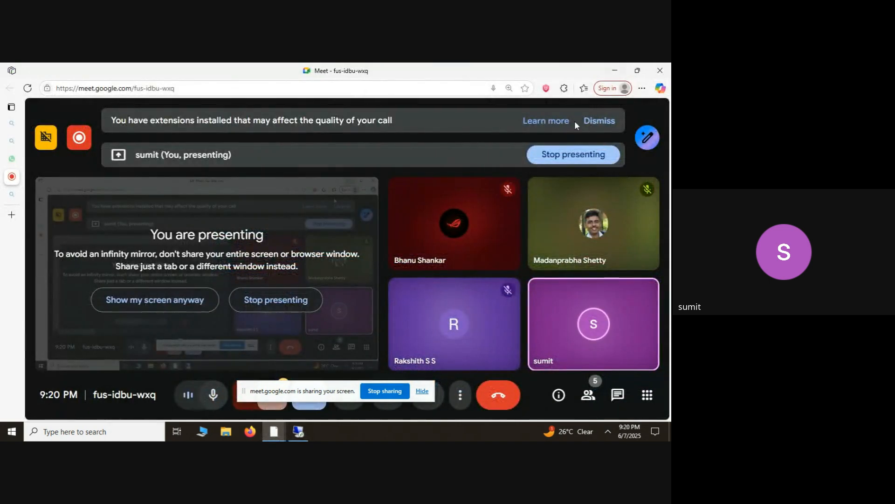
key("alt+Tab")
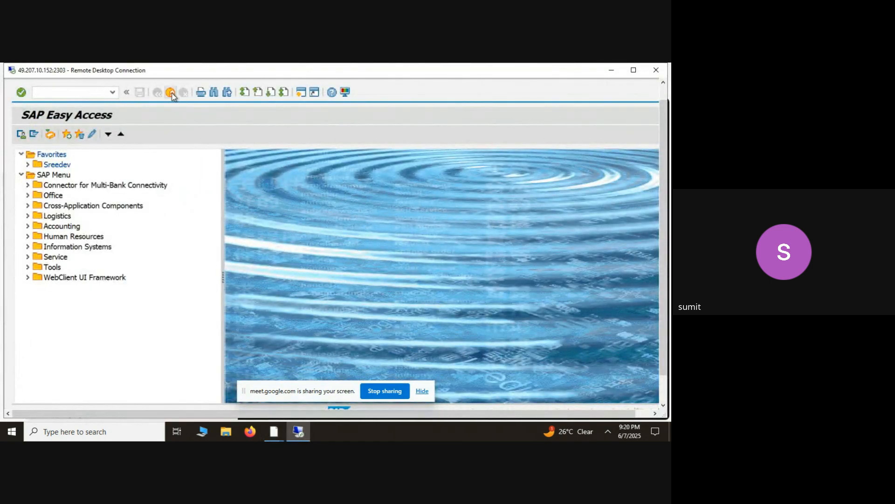
- Start transaction oms2 from the recent transaction codes and agree to display the locked data
left_click(112, 92)
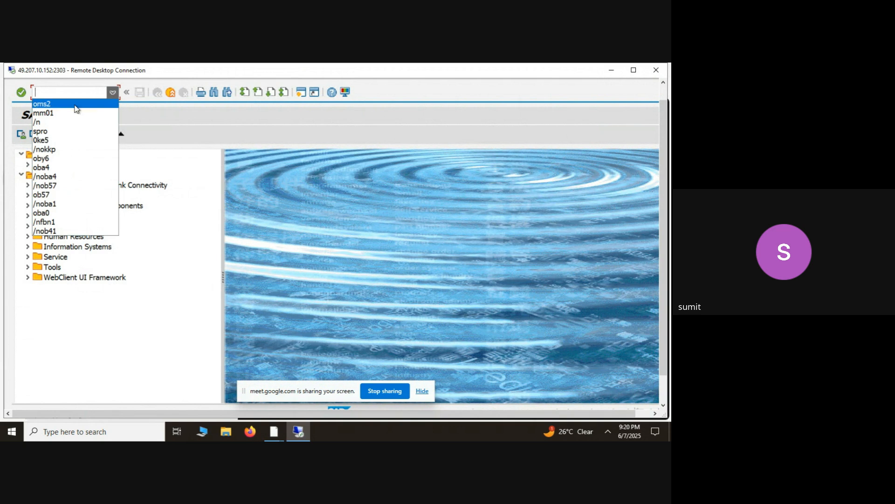
left_click(77, 103)
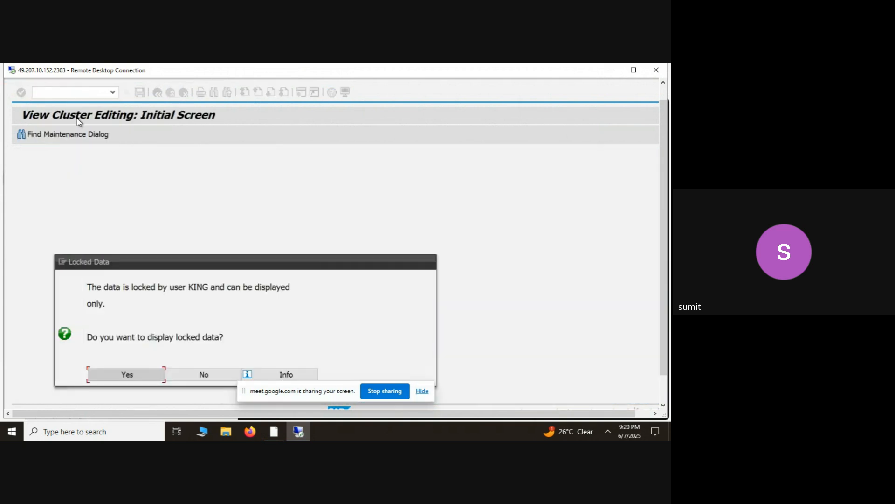
left_click(139, 373)
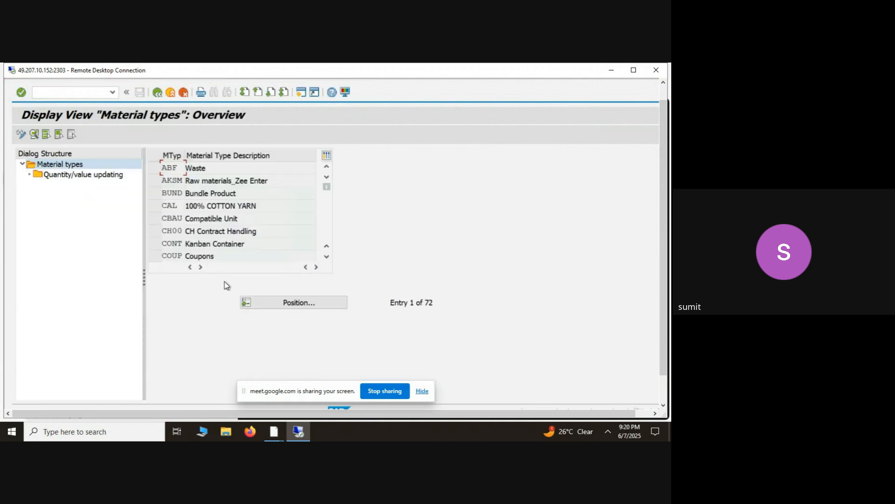
- Position the material types list at ROH and display its details
left_click(281, 301)
type("Ro")
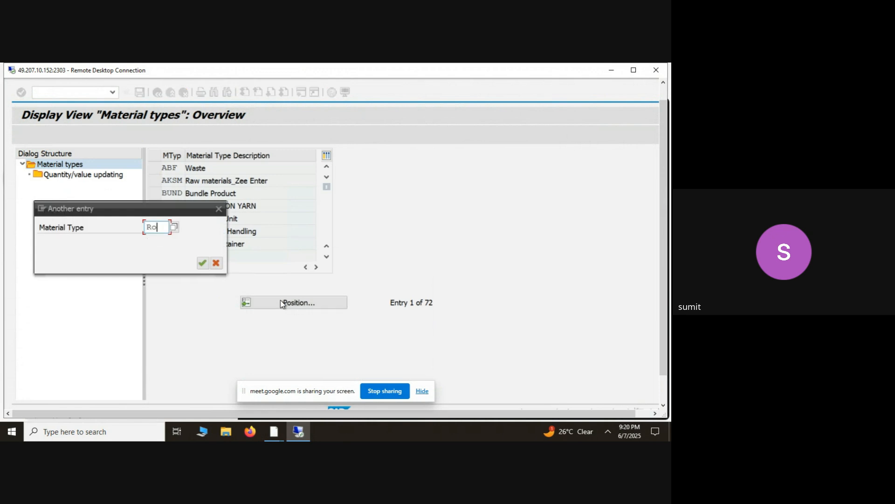
type("h")
key("Return")
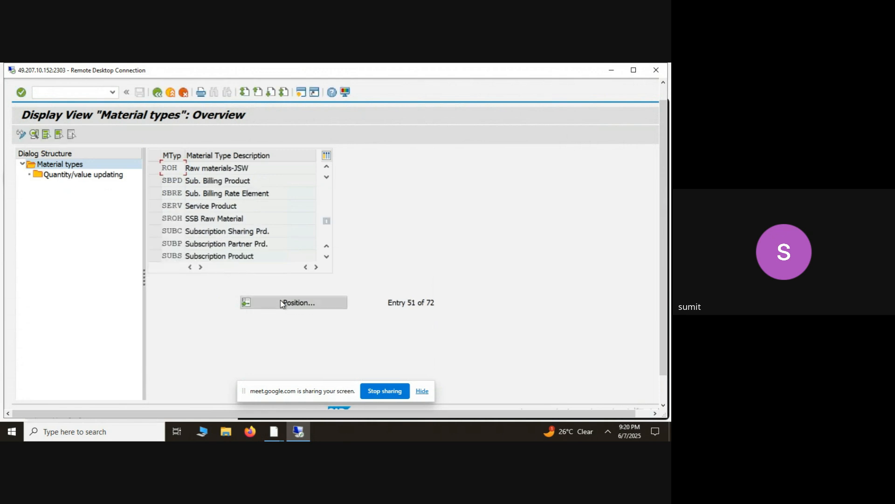
left_click(153, 172)
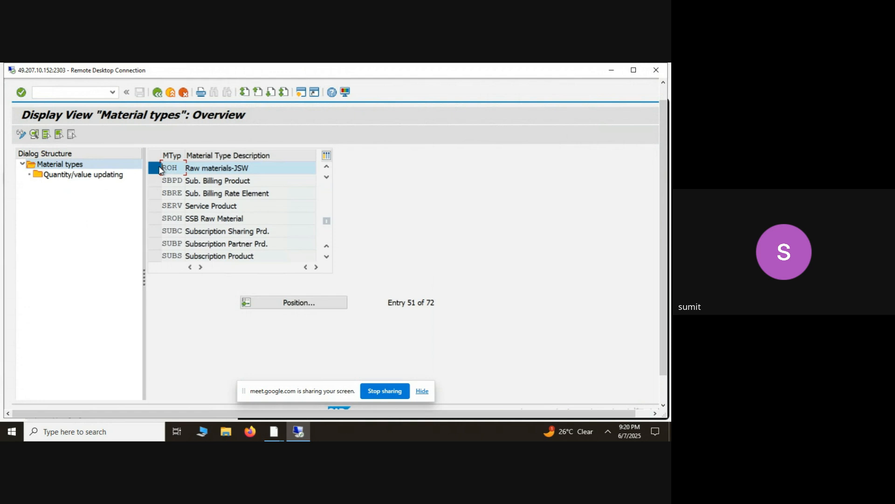
left_click(160, 170)
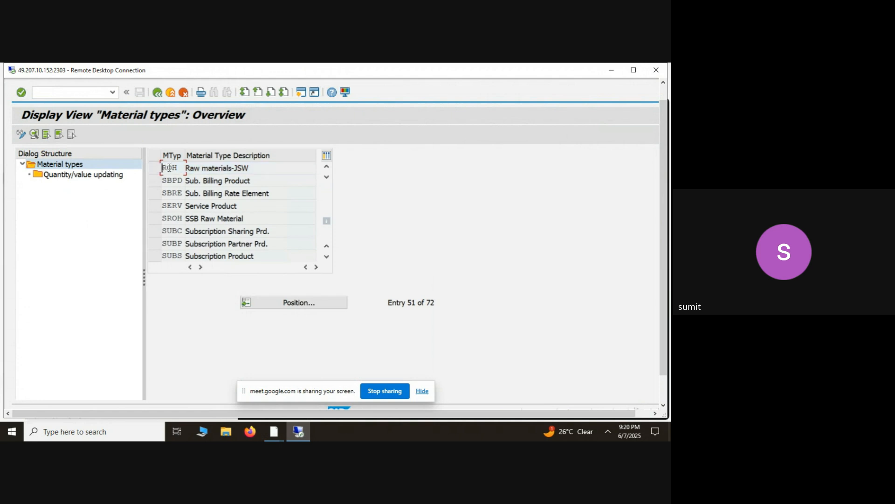
double_click(169, 168)
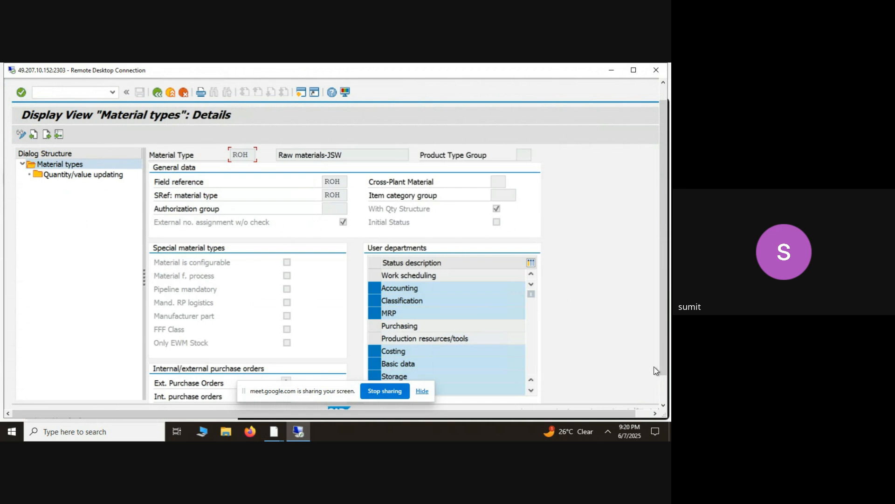
- Examine the allowed values and descriptions for ROH's external purchase orders setting, and return to the material types overview
left_click(661, 387)
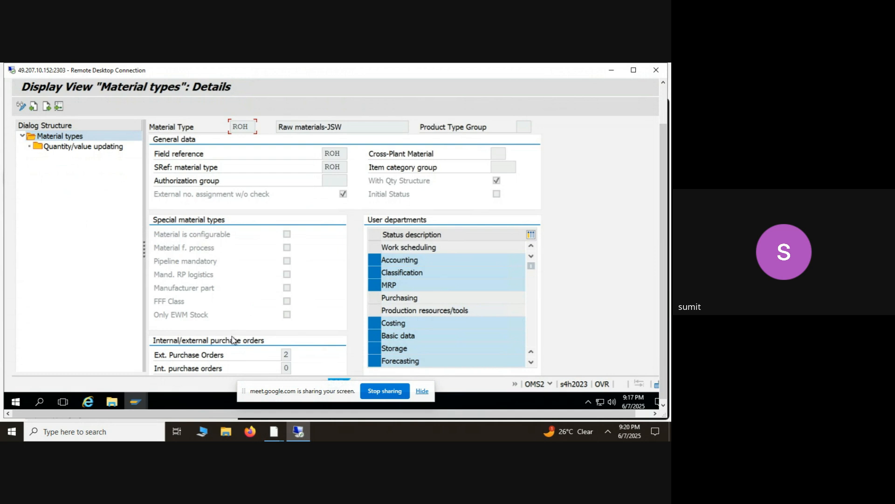
left_click(228, 355)
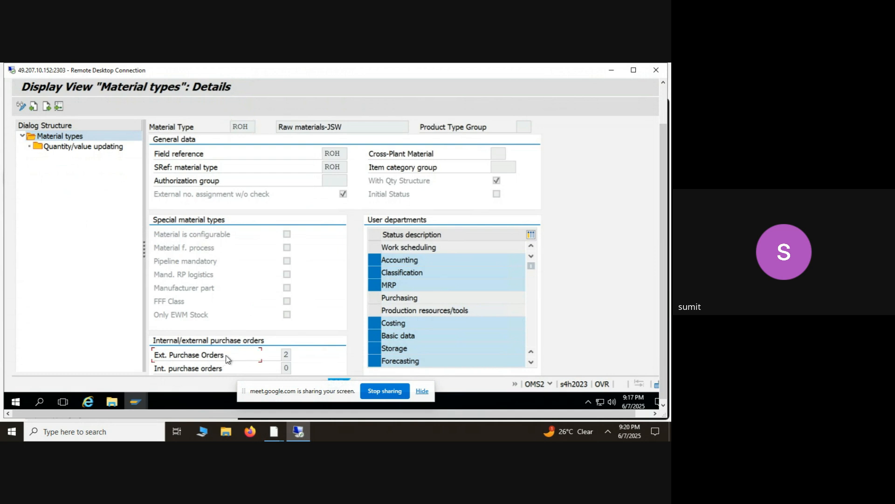
left_click(289, 355)
left_click(297, 354)
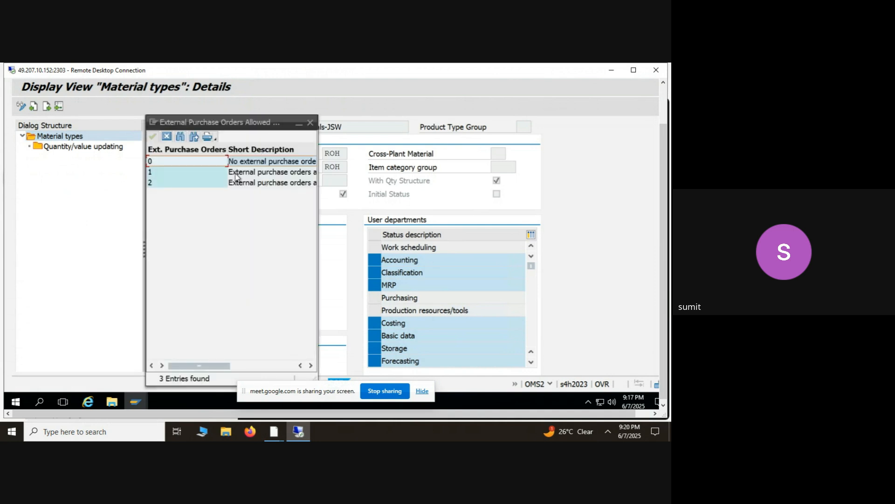
left_click(243, 183)
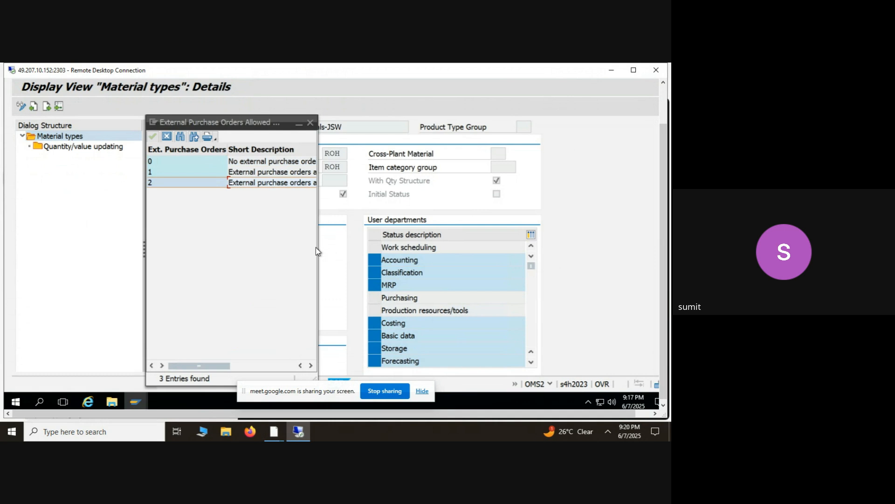
left_click_drag(319, 248, 409, 248)
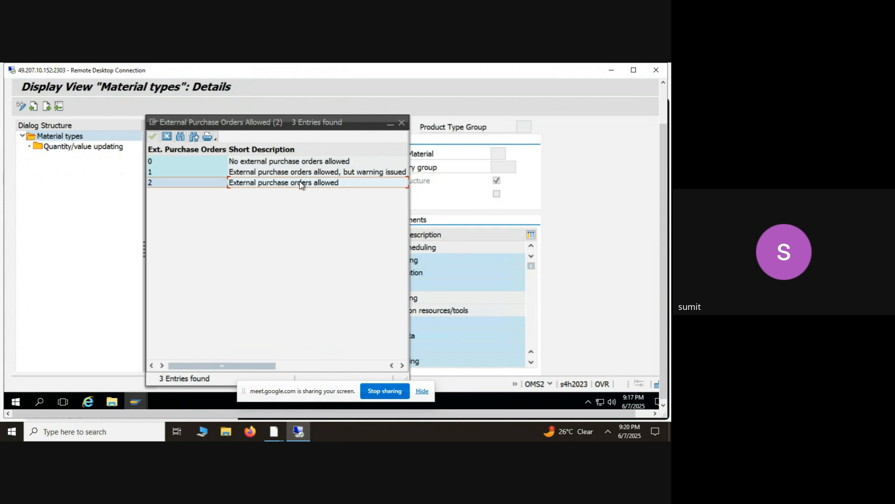
left_click(401, 123)
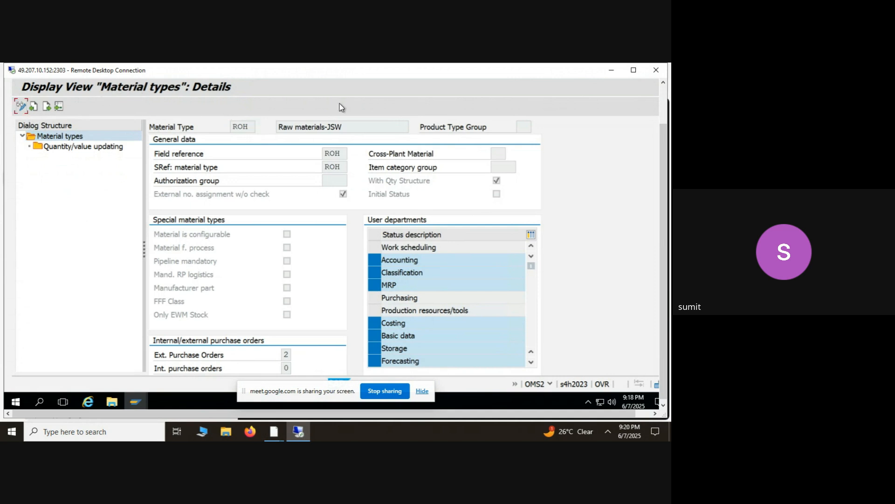
left_click(364, 165)
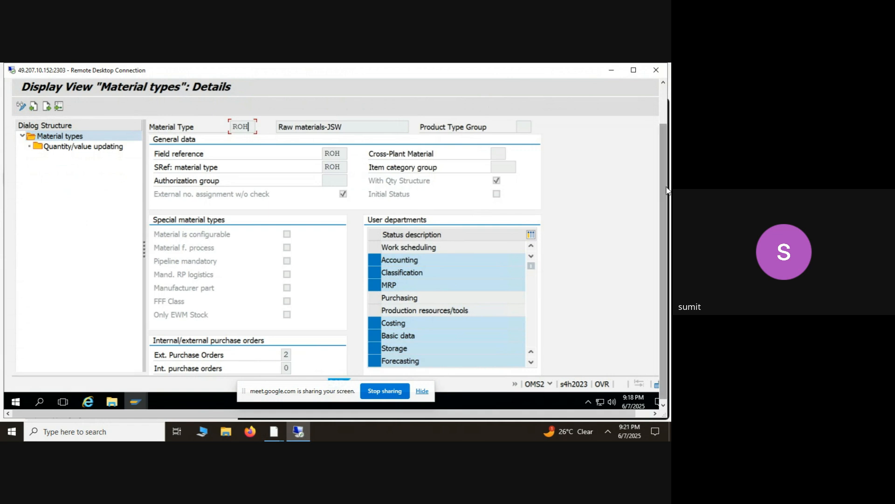
left_click_drag(666, 190, 662, 138)
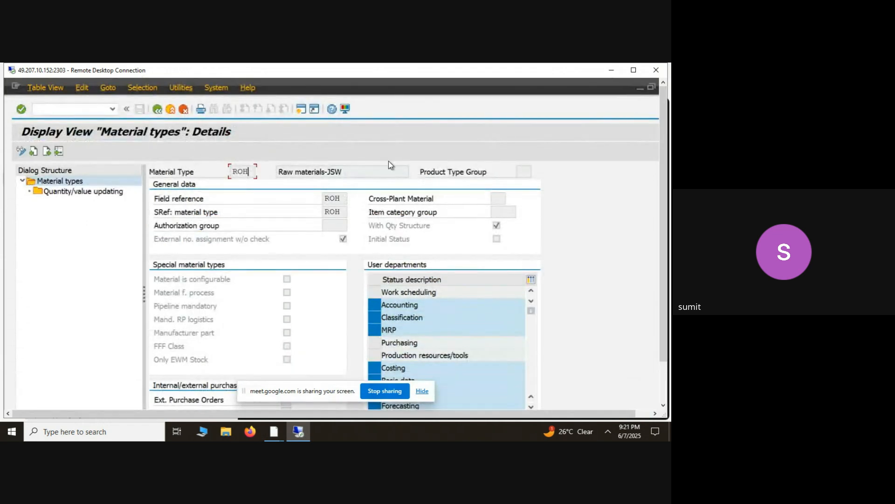
left_click(157, 108)
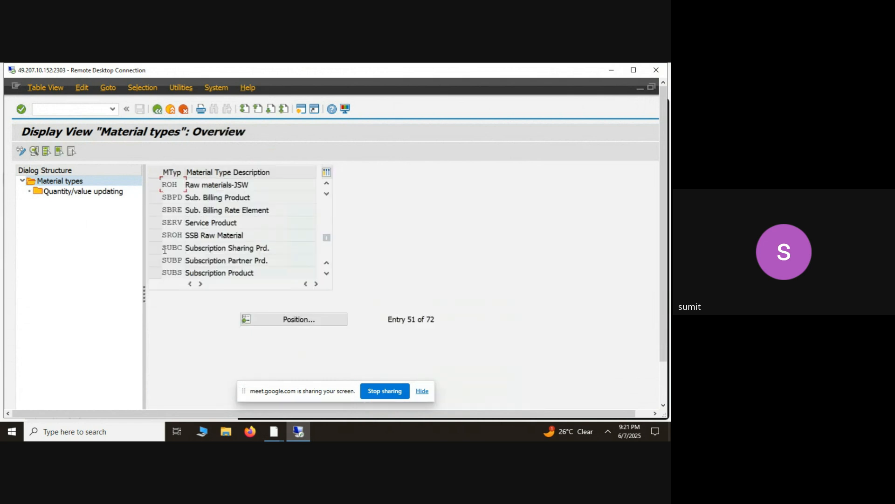
- Position the material types list at FERT and display the details of the finished product type
left_click(310, 319)
type("FERT")
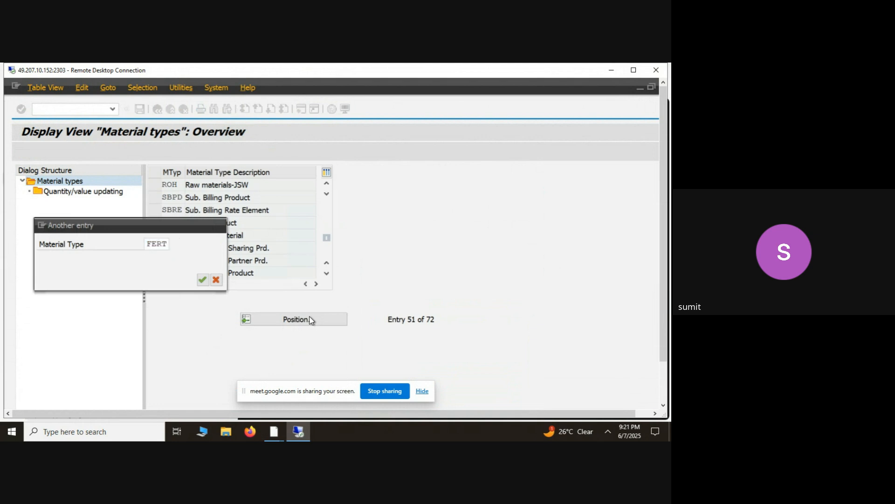
key("Return")
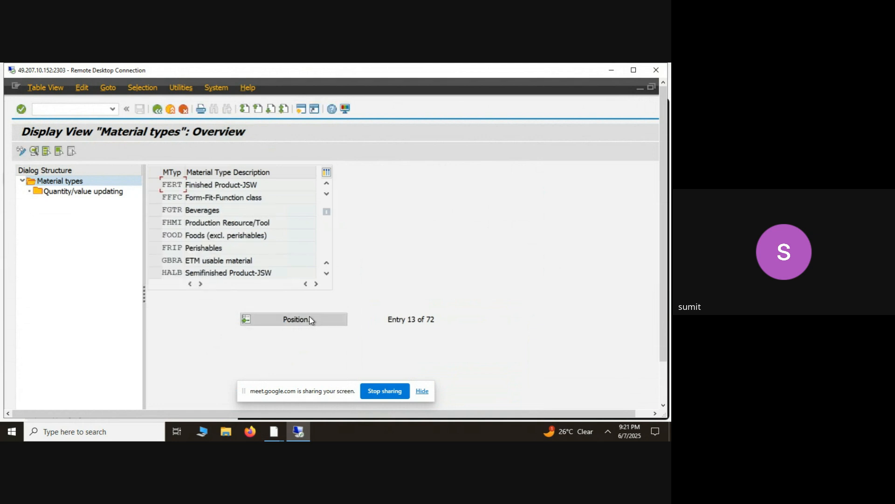
left_click(154, 184)
double_click(215, 184)
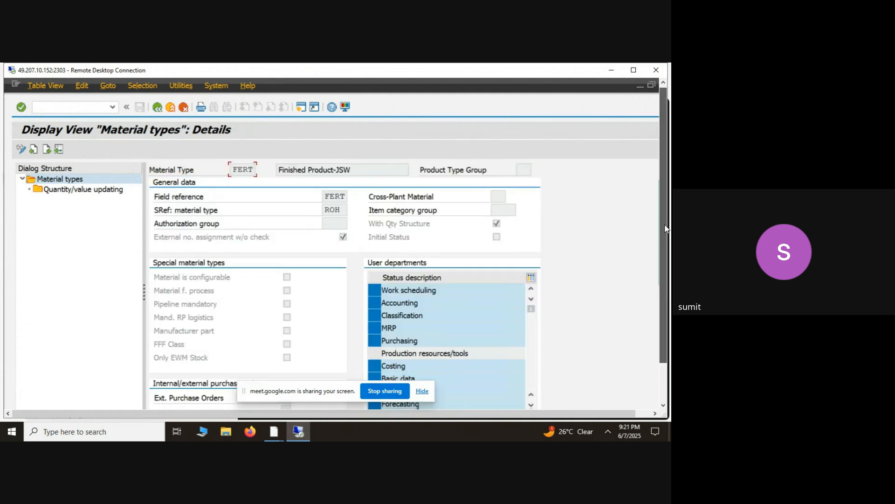
- Examine the allowed values for FERT's external purchase orders setting, including option 1, and close the value list
left_click_drag(666, 225, 666, 267)
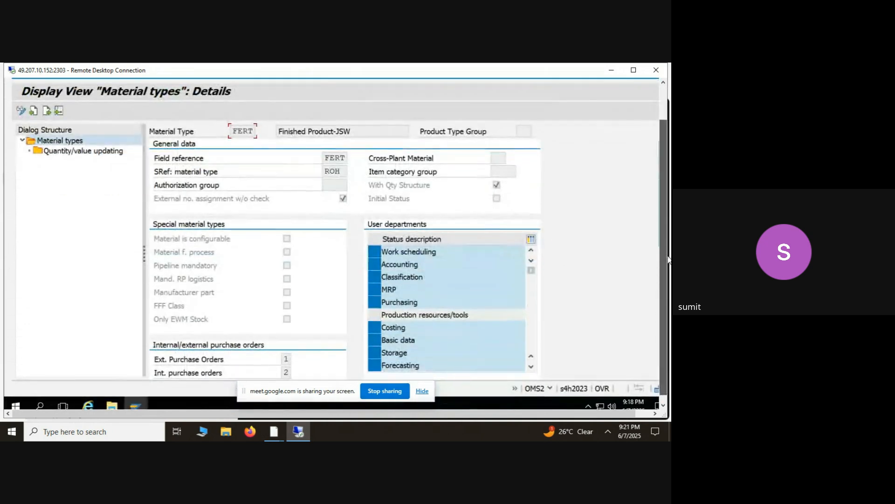
left_click(286, 359)
left_click(298, 360)
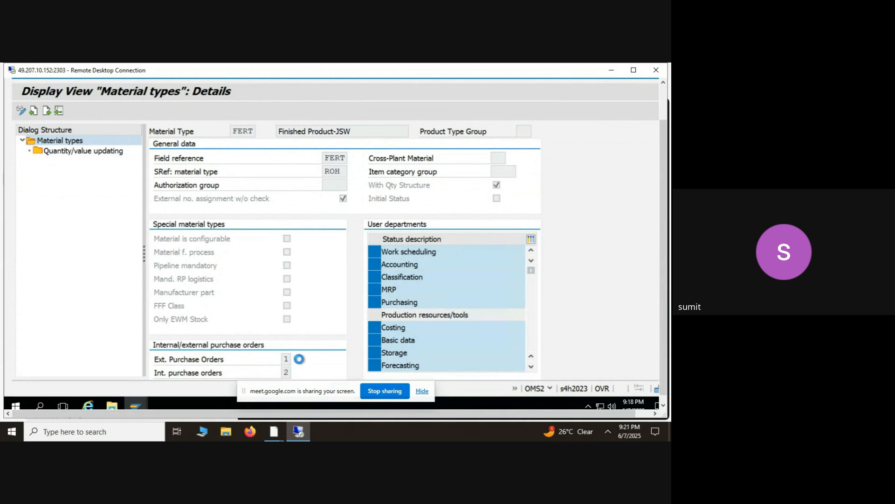
left_click(246, 179)
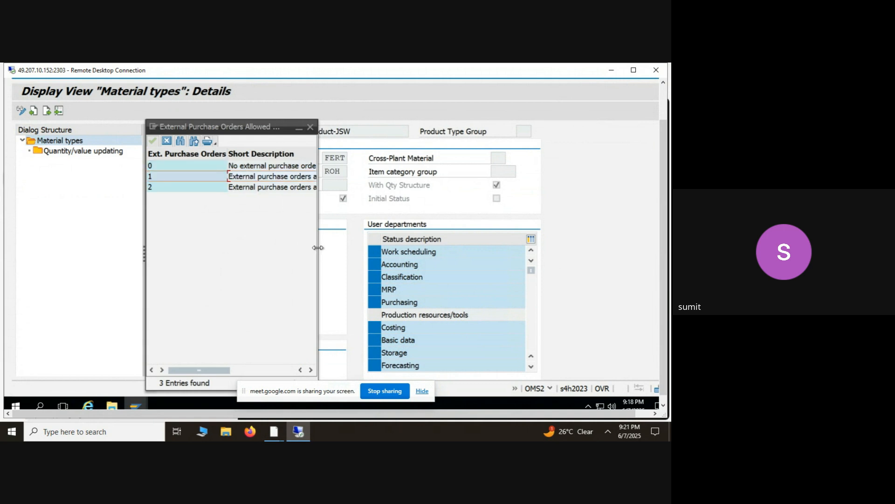
left_click_drag(318, 247, 436, 272)
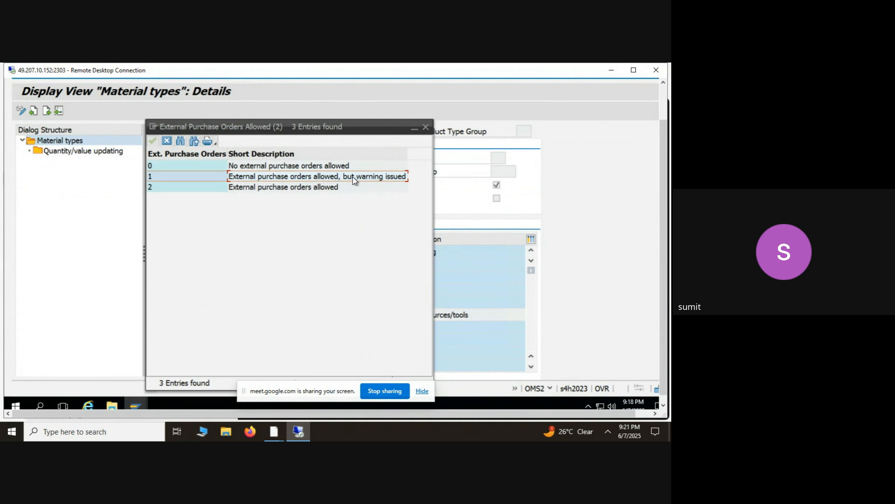
left_click(426, 127)
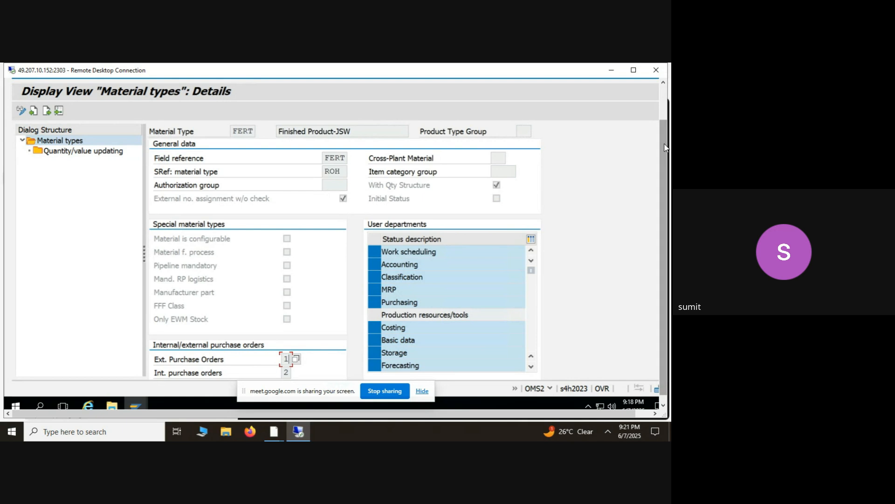
left_click_drag(664, 146, 659, 173)
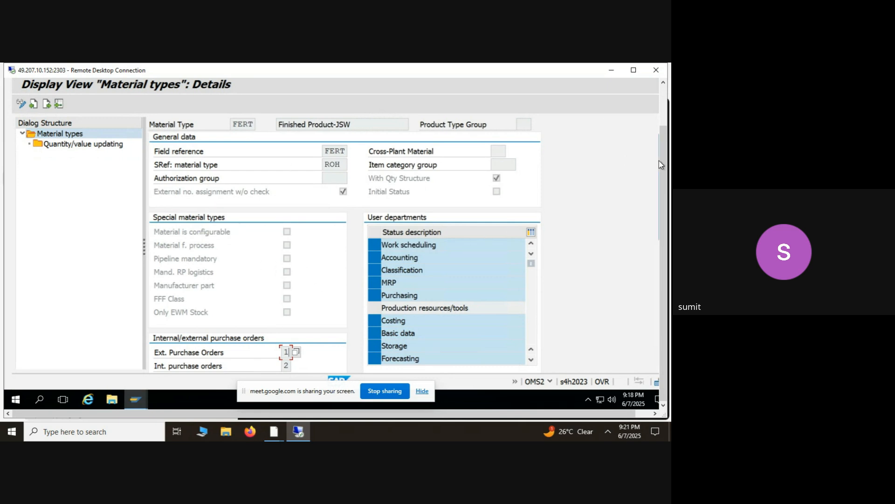
left_click_drag(662, 161, 666, 124)
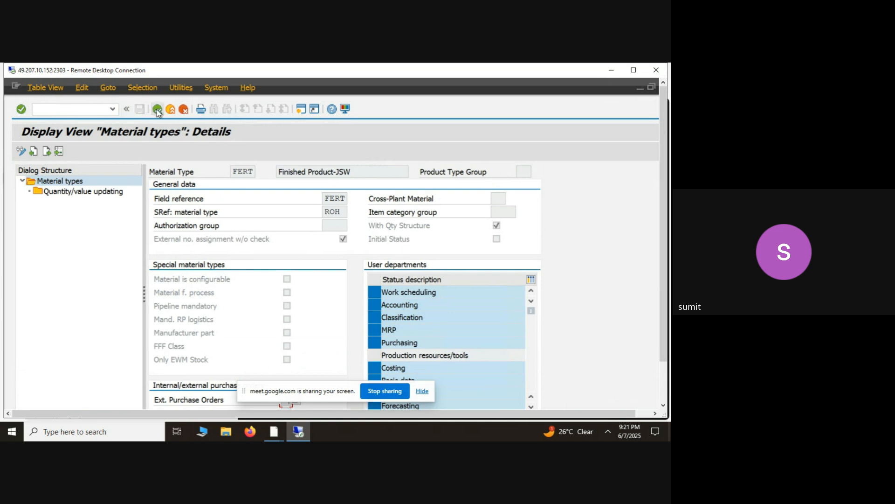
- Review FERT's quantity/value updating for valuation area 0001 and return to the material types overview
left_click(80, 194)
double_click(80, 194)
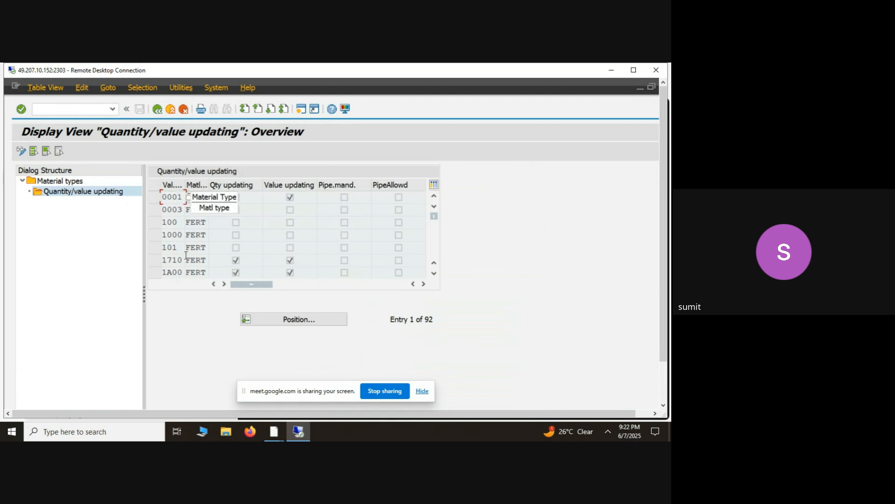
left_click(159, 198)
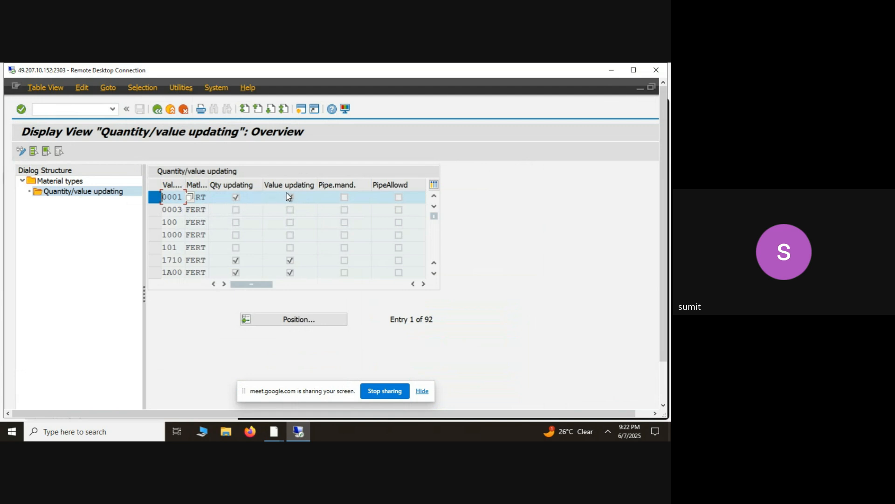
left_click(158, 114)
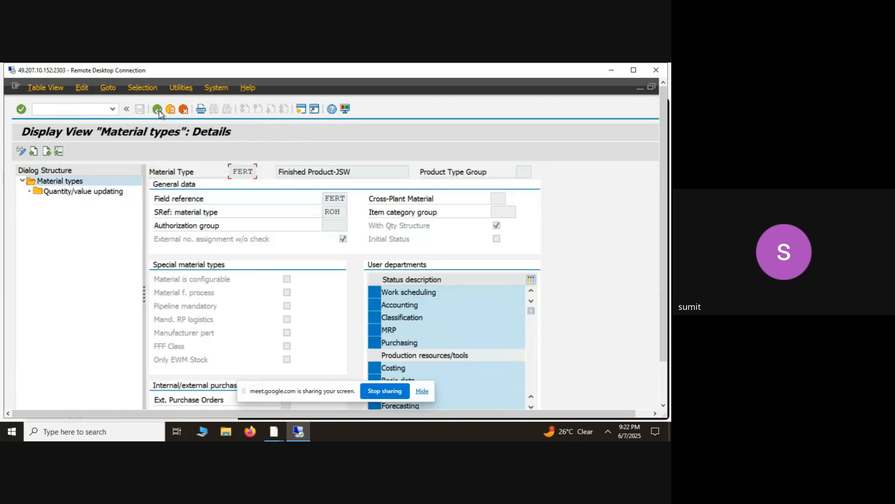
left_click(158, 110)
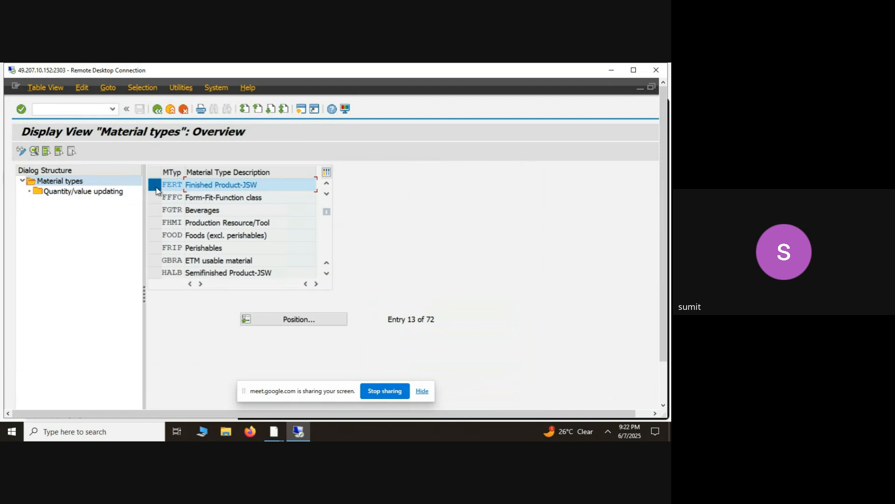
left_click(157, 189)
- Position the list at ROH, review its quantity/value updating for valuation area 0001, and return to the material types overview
left_click(268, 325)
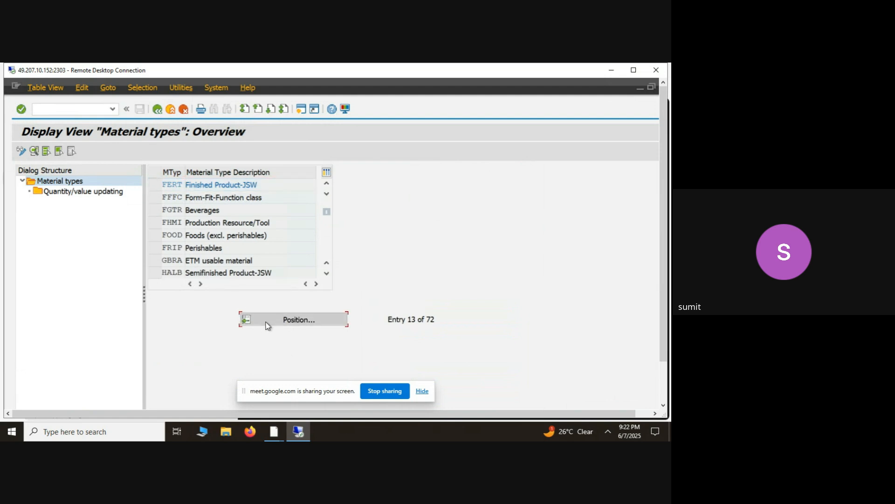
type("ROH")
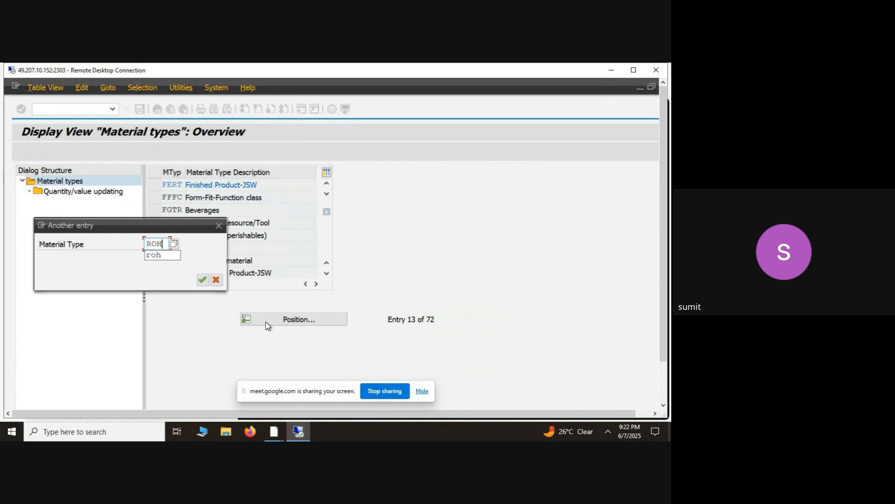
key("Return")
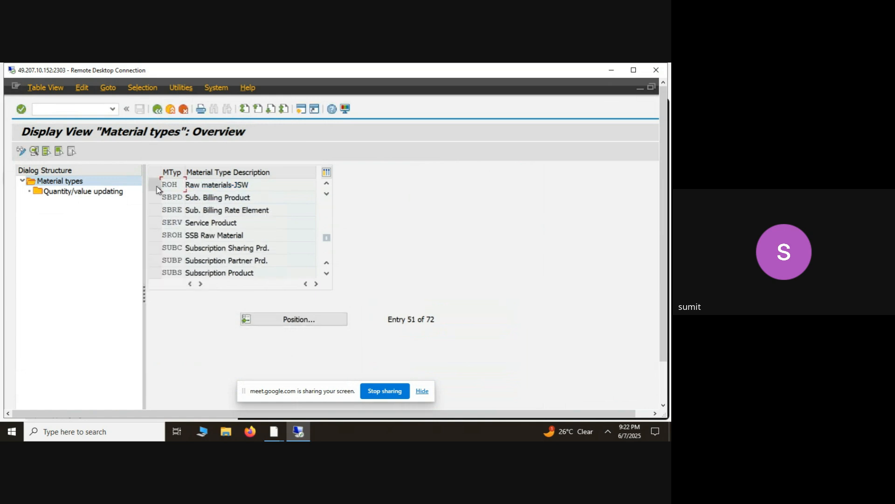
left_click(157, 189)
double_click(77, 193)
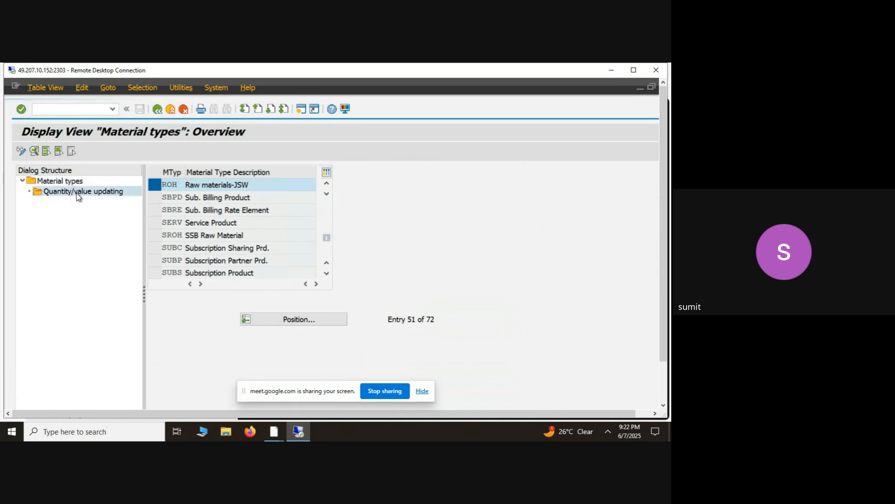
left_click(156, 196)
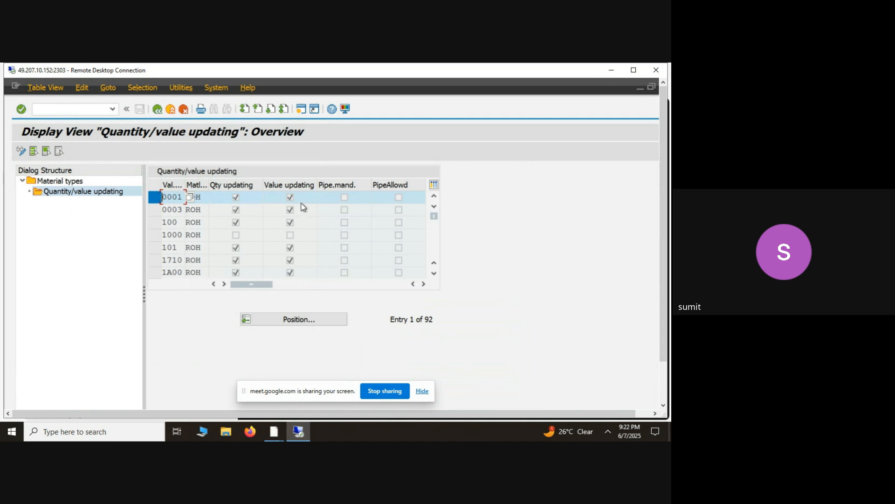
left_click(162, 114)
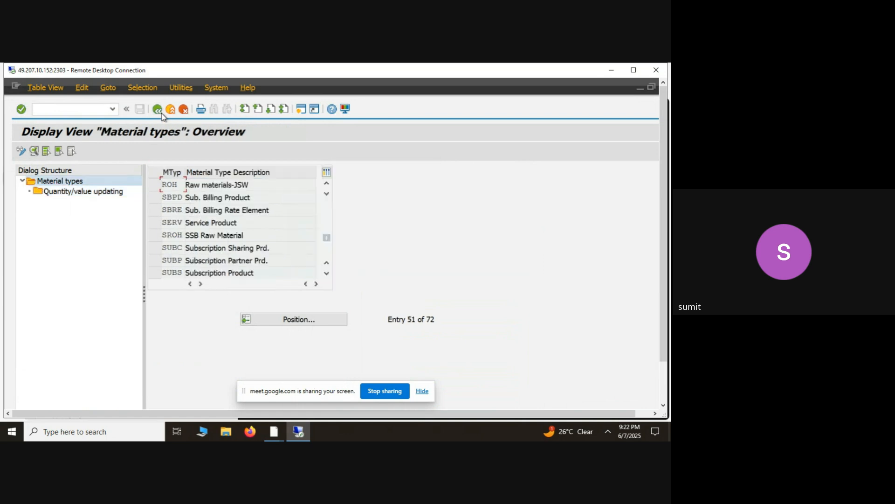
- Position the material types list at NLAG, review its quantity/value updating across the valuation areas, and return to the material types overview
left_click(286, 320)
type("NLAG")
key("Return")
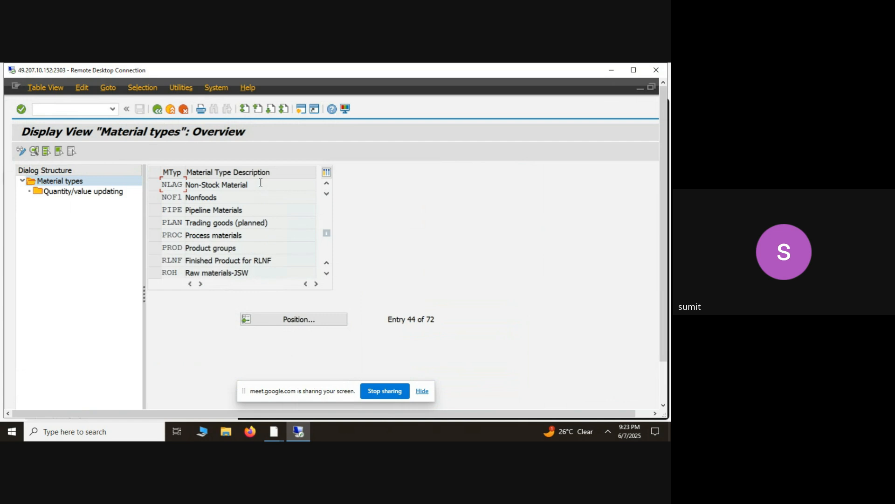
left_click(157, 187)
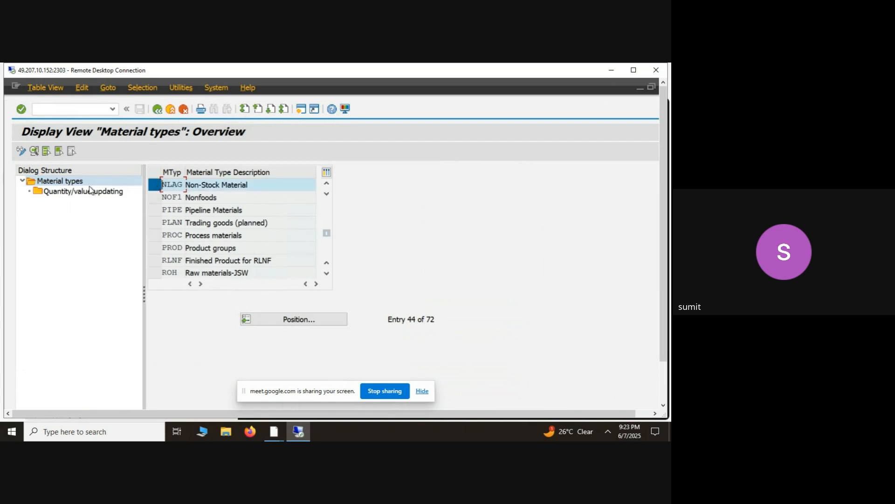
double_click(83, 195)
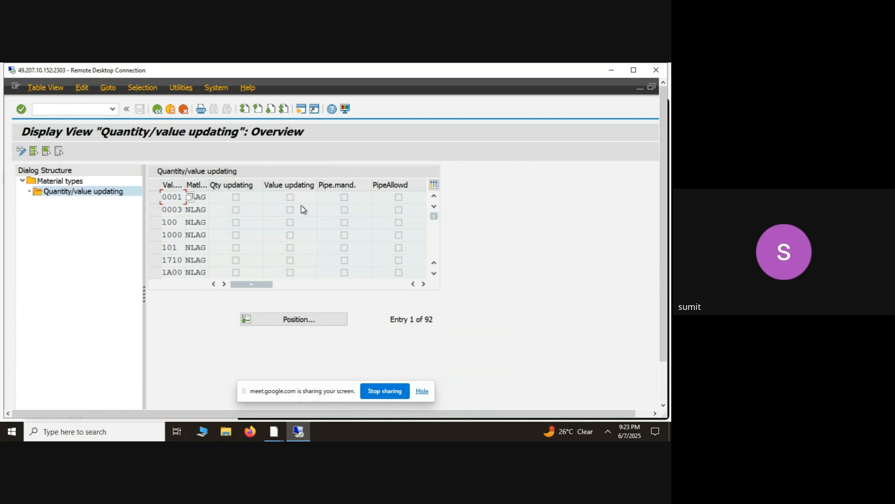
left_click(157, 109)
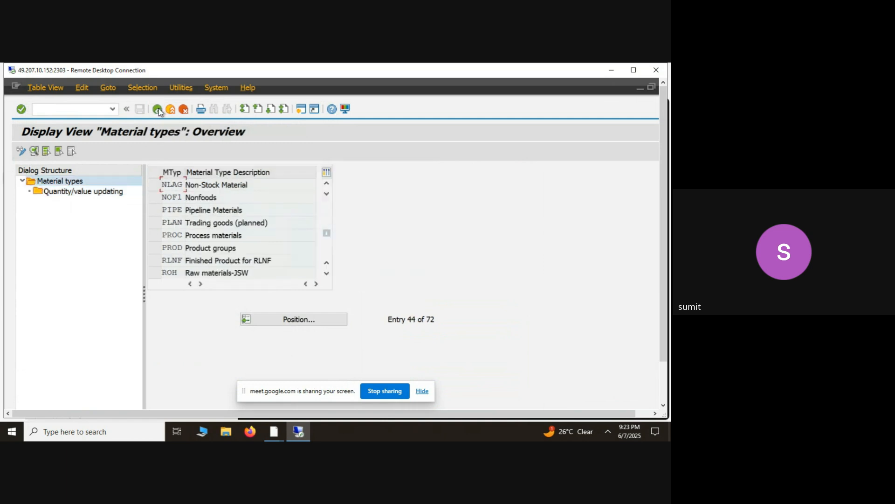
- Leave the material types overview for the SAP Easy Access screen and run the oms2 transaction again
left_click(257, 185)
left_click(158, 110)
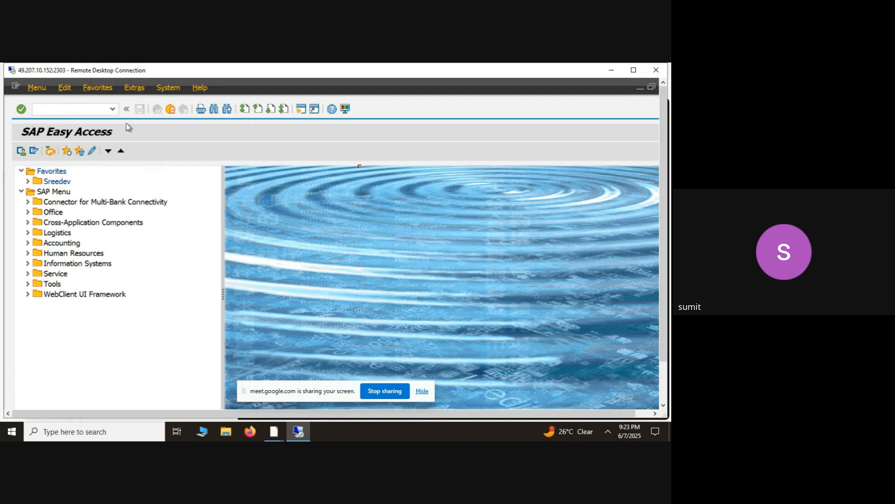
left_click(112, 109)
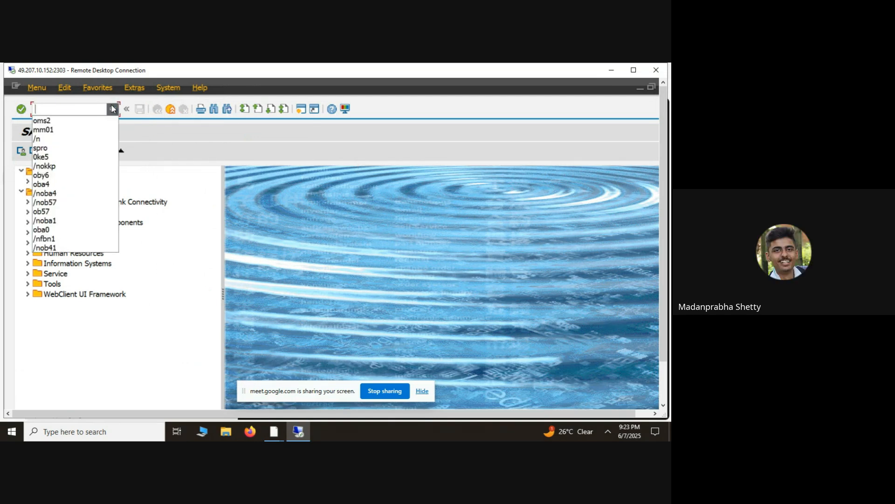
left_click(88, 121)
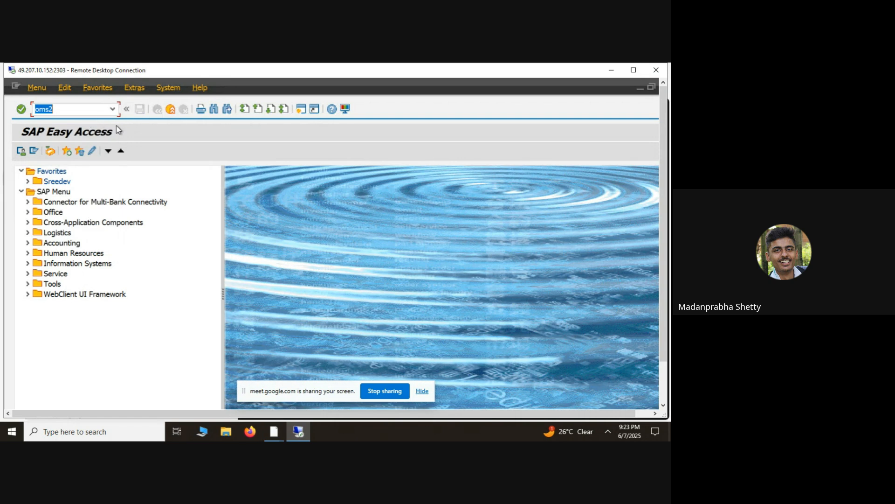
left_click(18, 112)
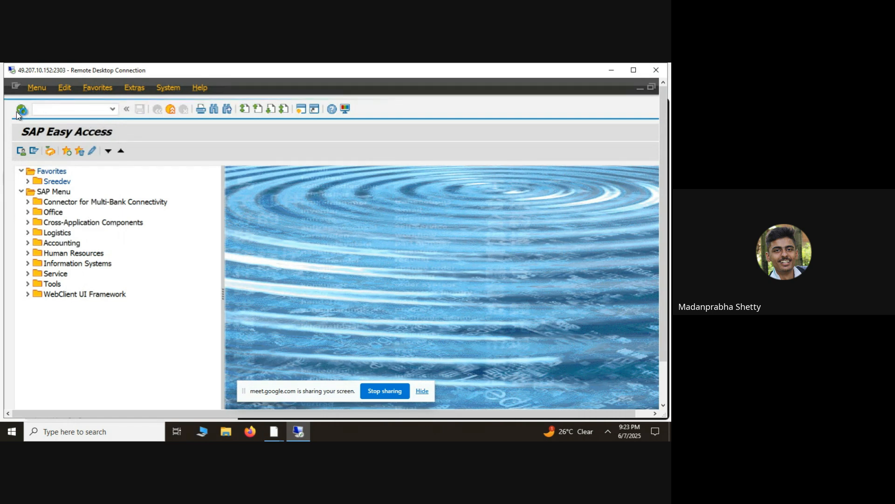
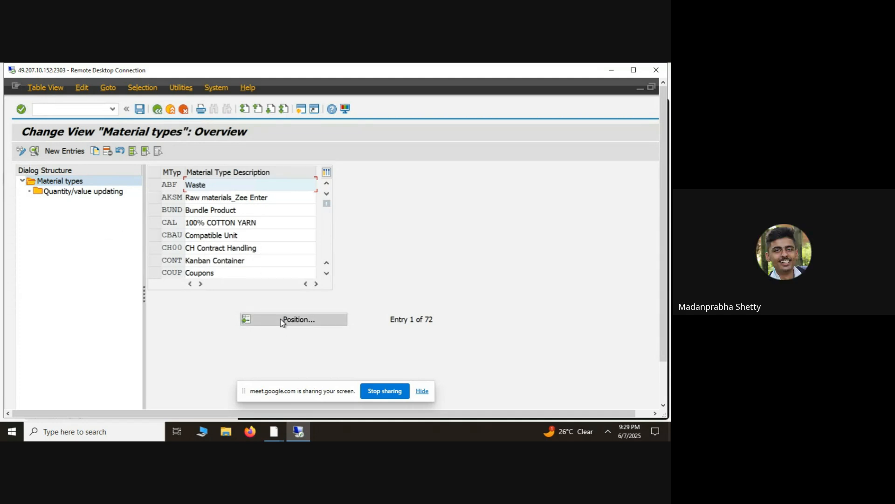
- Leave the material types overview, reopen it through oms2 and return to the SAP Easy Access screen
left_click(157, 111)
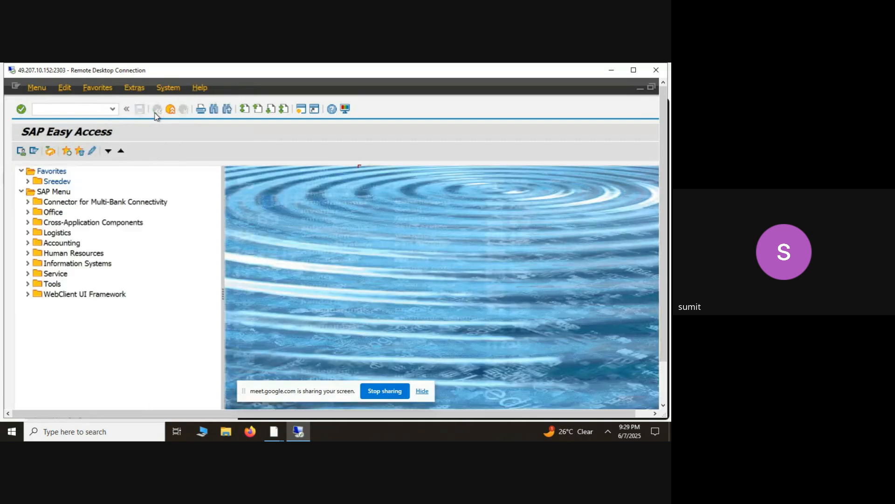
left_click(113, 109)
key("Down")
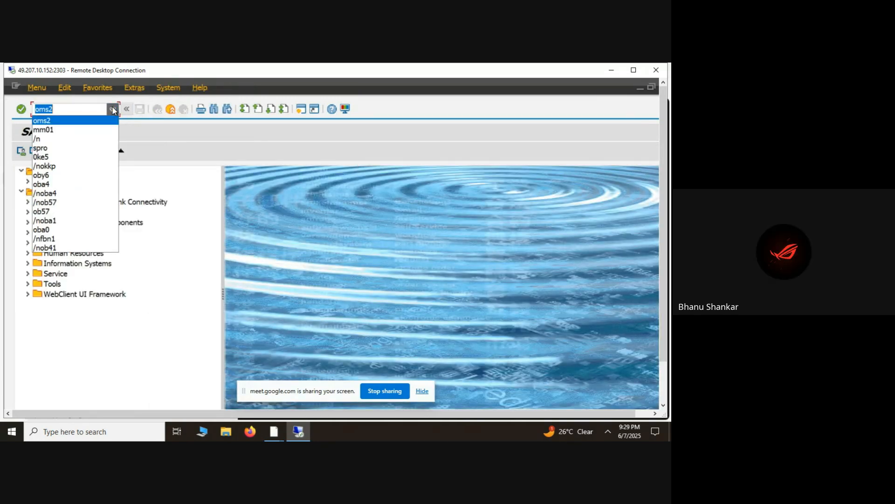
key("Return")
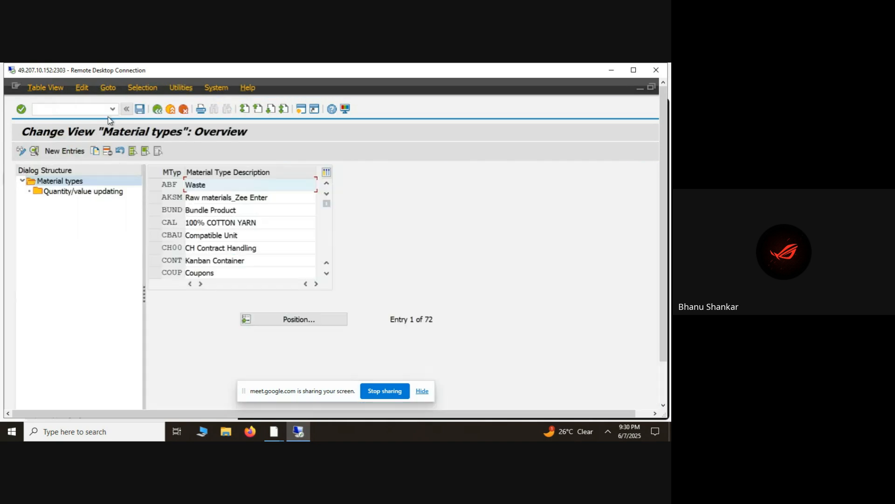
left_click(157, 111)
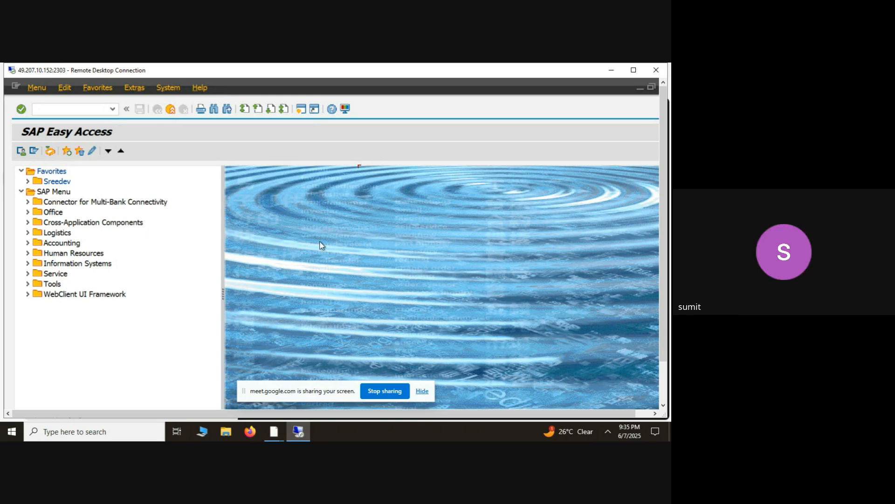
- Run the oms3 transaction and start a copy of the Chemical industry sector (C)
left_click(73, 111)
type("oms3")
key("Return")
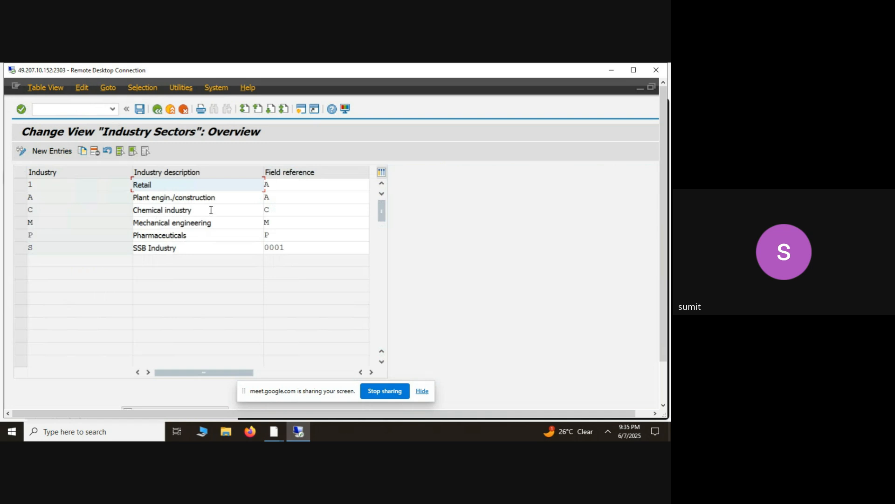
left_click(215, 210)
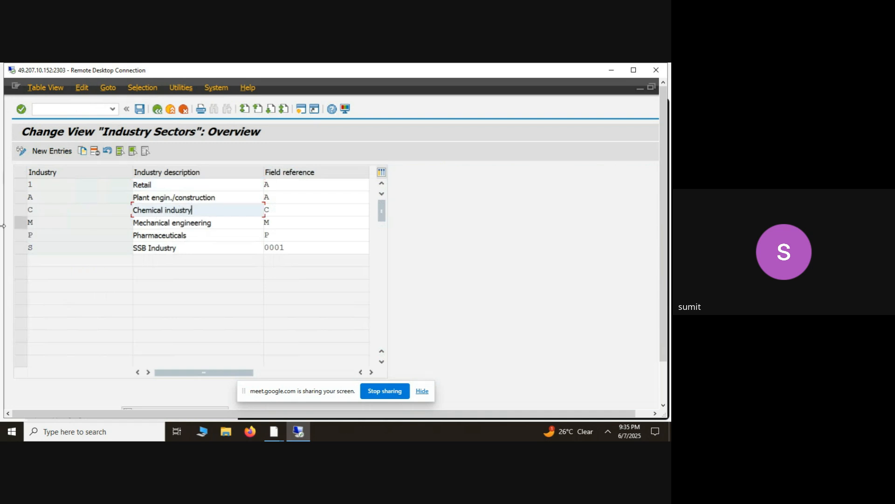
left_click(24, 210)
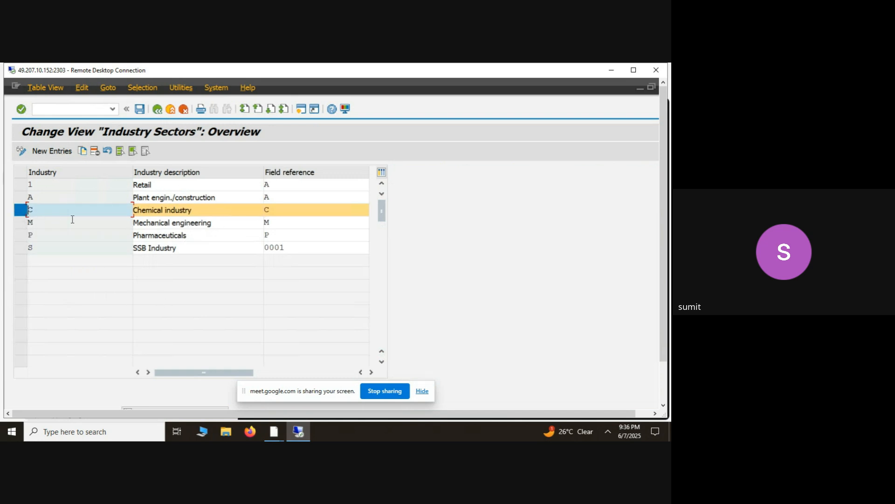
left_click(85, 152)
- Set the copied sector's description to "test industry" and its industry key to Y, keeping field reference C
left_click(205, 186)
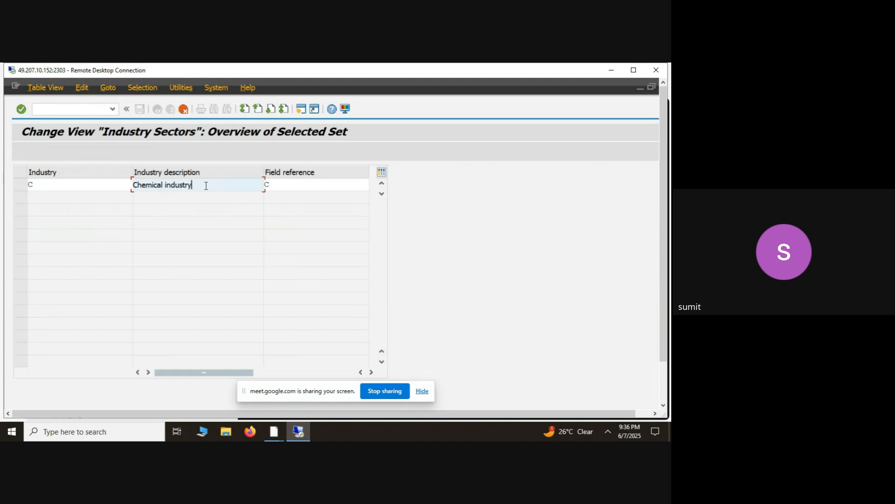
left_click(159, 185)
key("BackSpace")
key("BackSpace")
key("BackSpace")
key("BackSpace")
key("BackSpace")
key("BackSpace")
key("BackSpace")
key("BackSpace")
key("BackSpace")
type("test industry")
left_click(84, 187)
key("BackSpace")
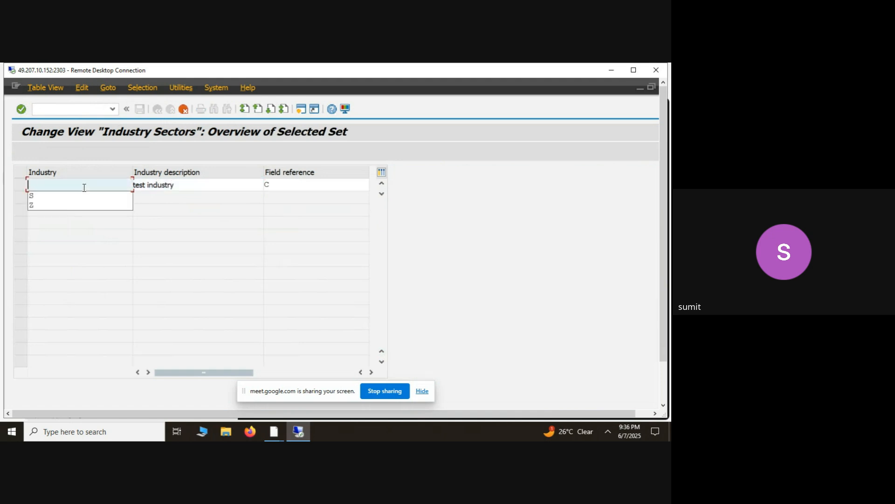
type("Y")
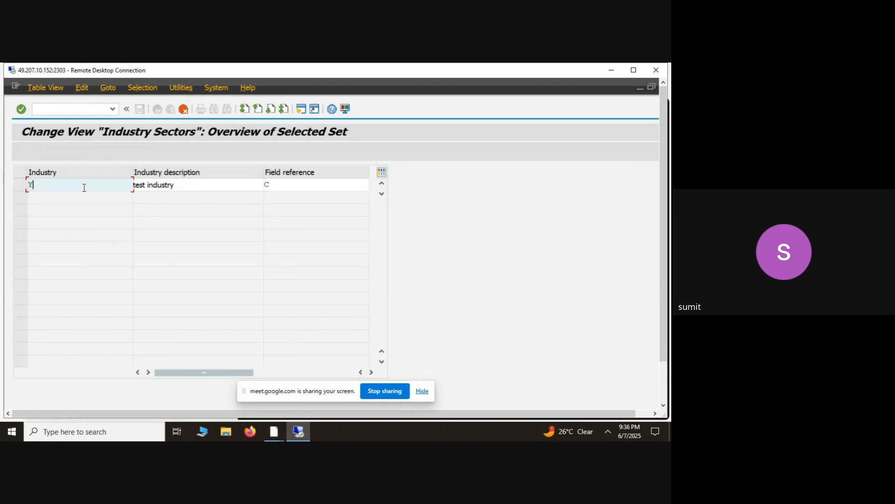
left_click(182, 113)
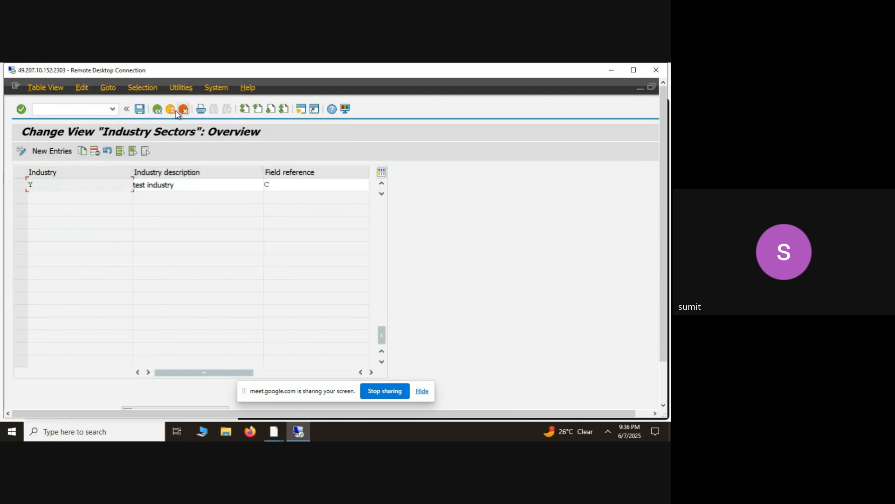
- Save the new industry sector under the customizing request MRF01 and return to the SAP Easy Access screen
left_click(138, 110)
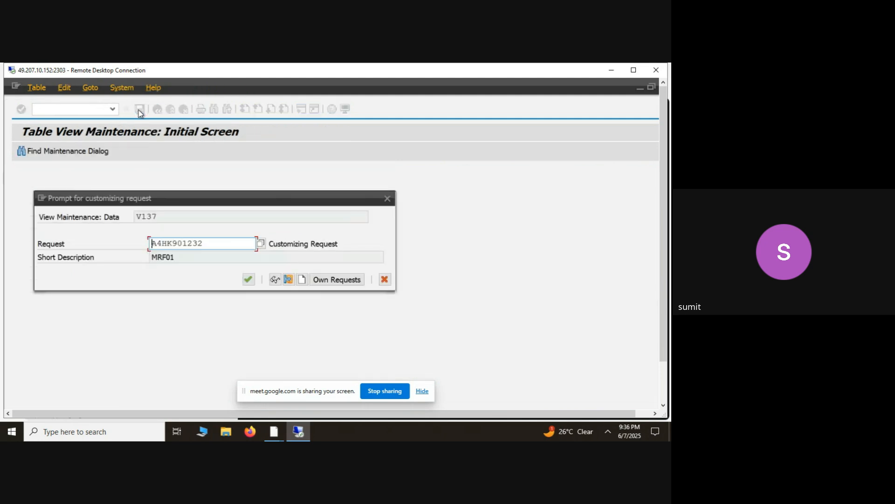
left_click(248, 279)
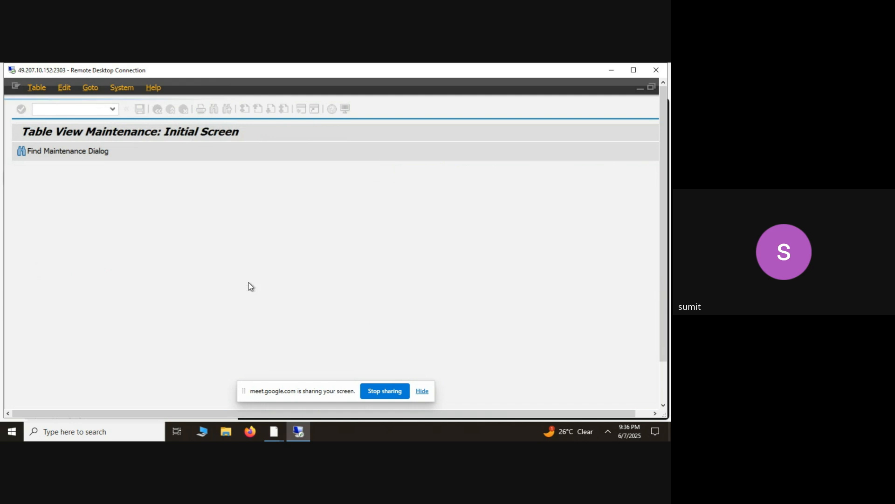
left_click(157, 109)
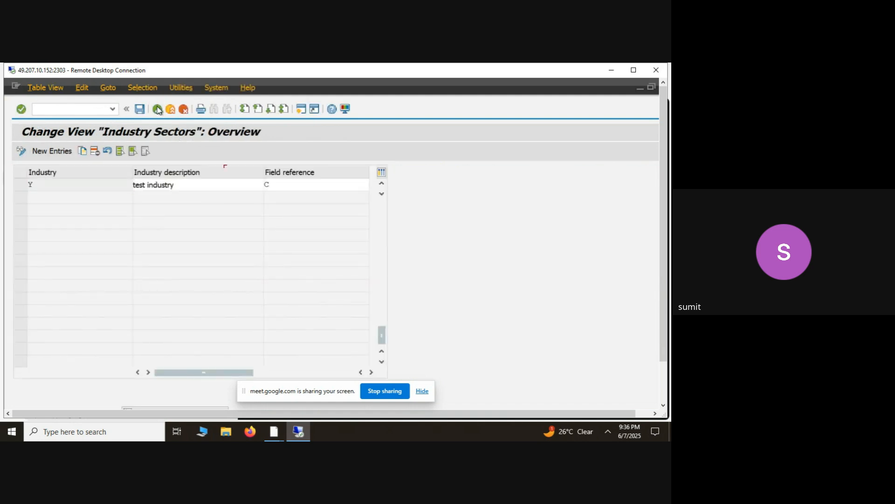
- Run mm01, check the available industries for the new test industry entry, and return to SAP Easy Access
left_click(112, 109)
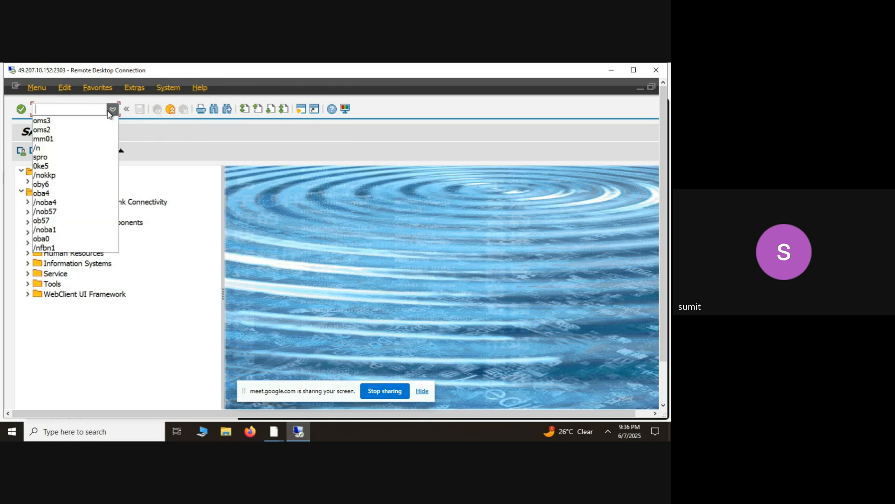
left_click(79, 139)
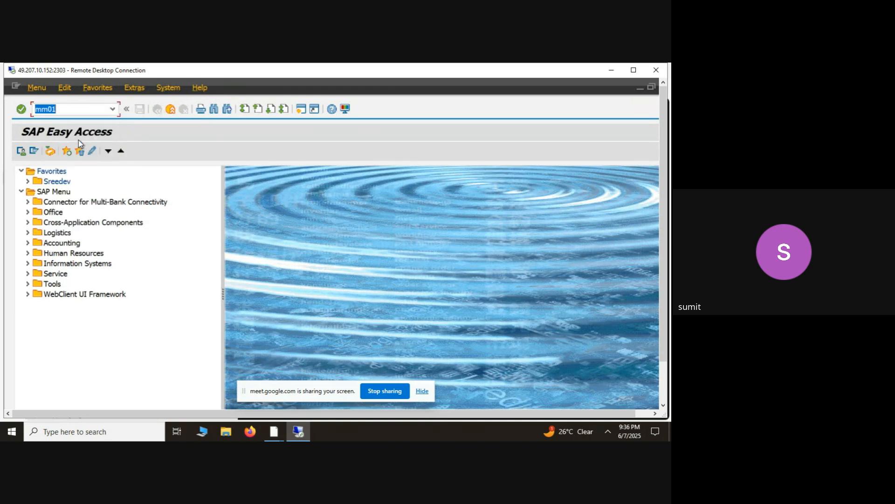
key("Return")
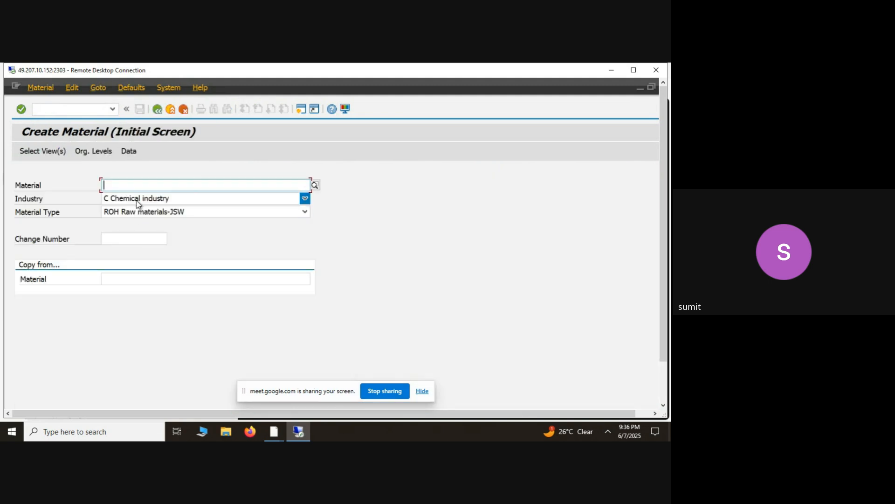
left_click(305, 199)
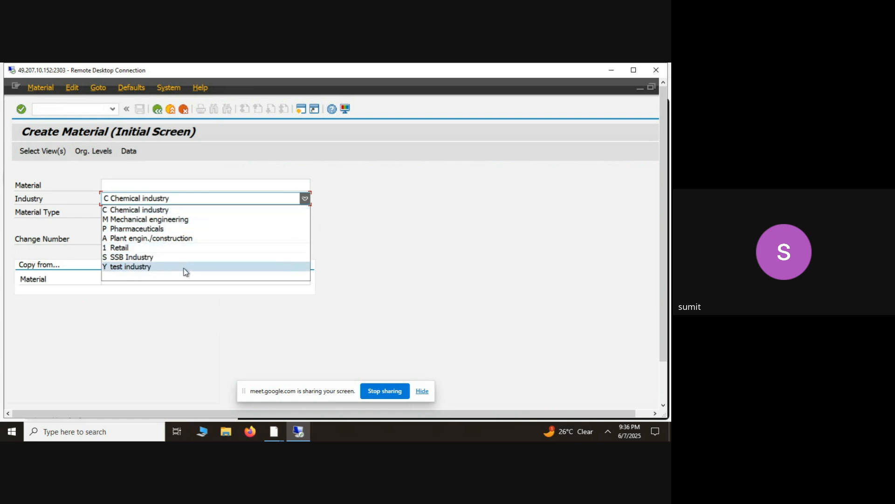
left_click(474, 211)
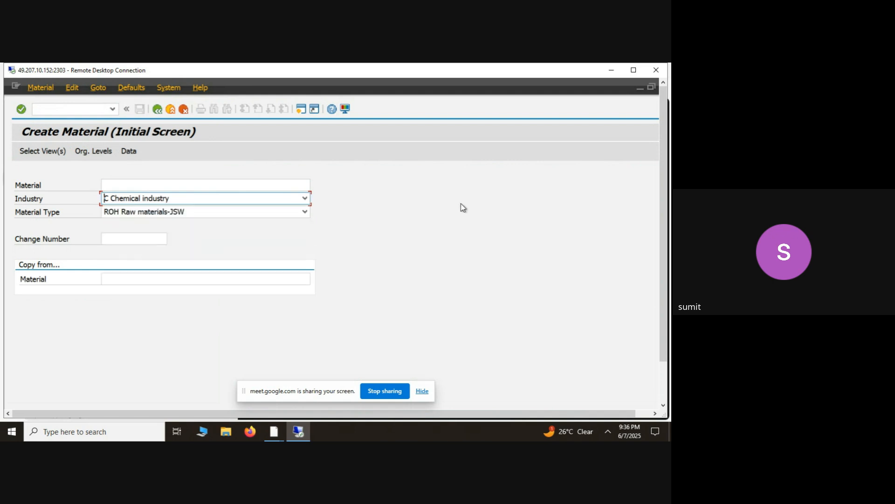
left_click(158, 109)
- Run oms3 again and delete the test industry sector (Y)
left_click(113, 109)
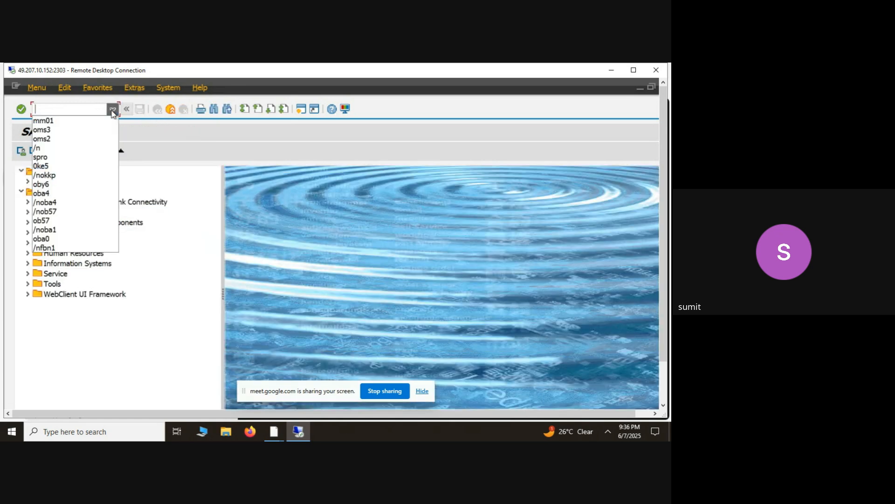
left_click(57, 131)
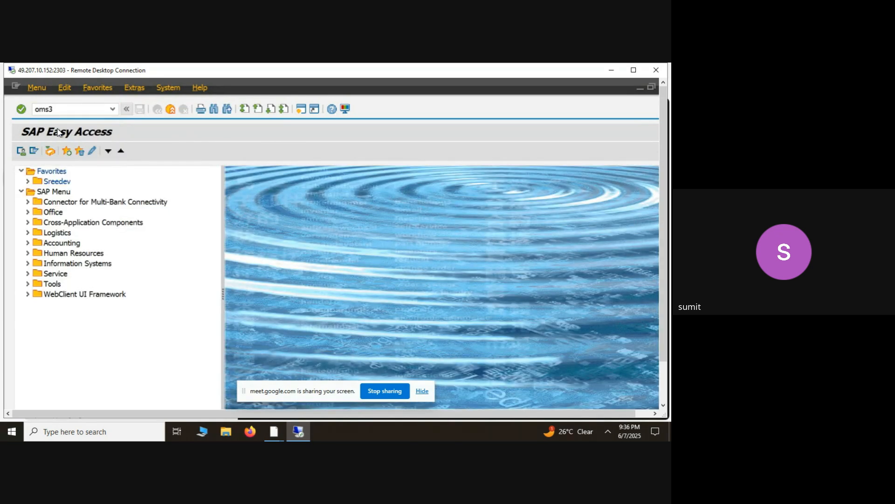
key("Return")
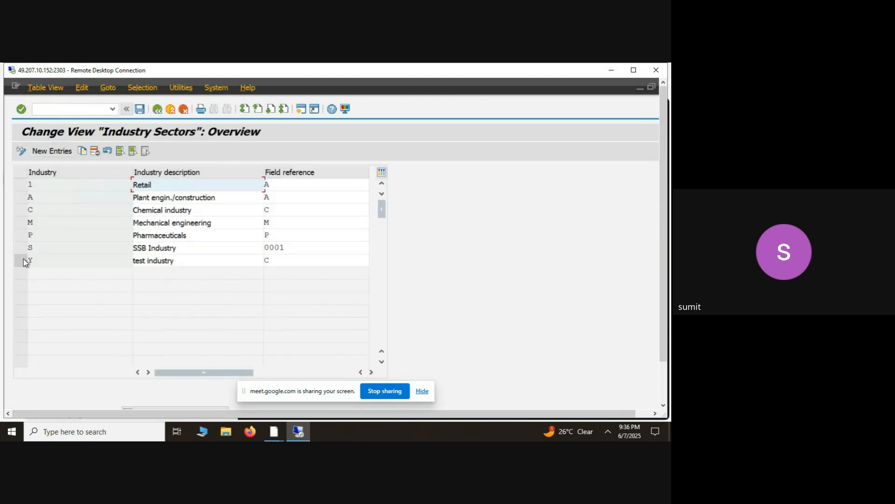
left_click(23, 260)
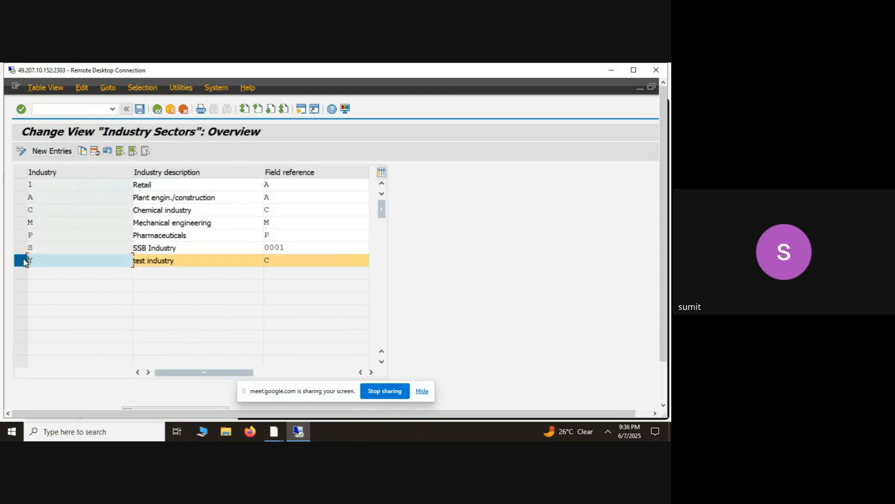
left_click(93, 156)
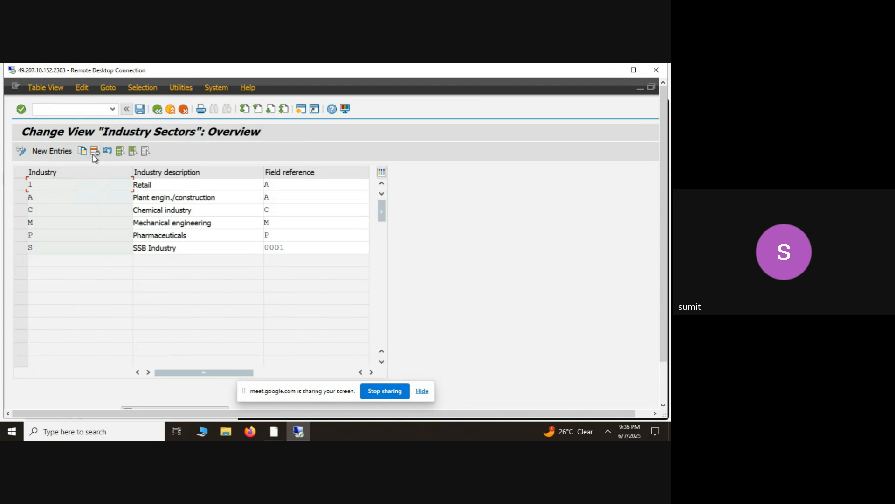
- Save the industry sector deletion under the customizing request MRF01 and return to the SAP Easy Access screen
left_click(142, 109)
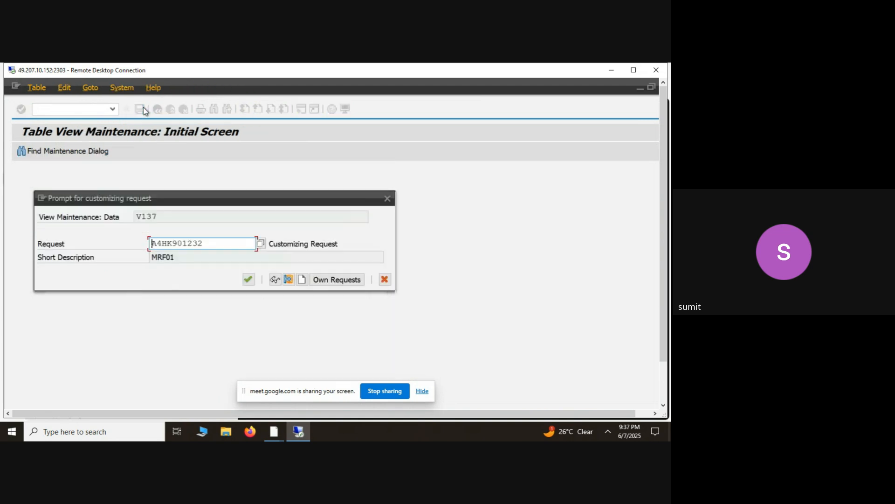
left_click(248, 279)
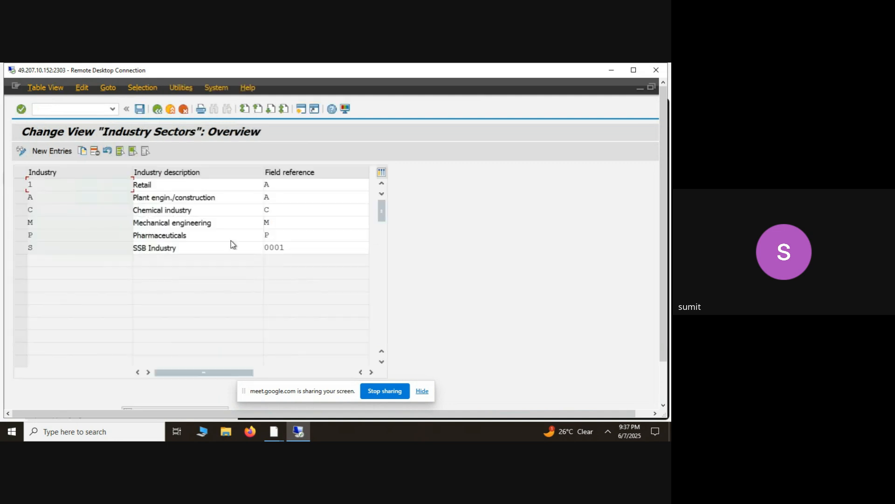
left_click(158, 109)
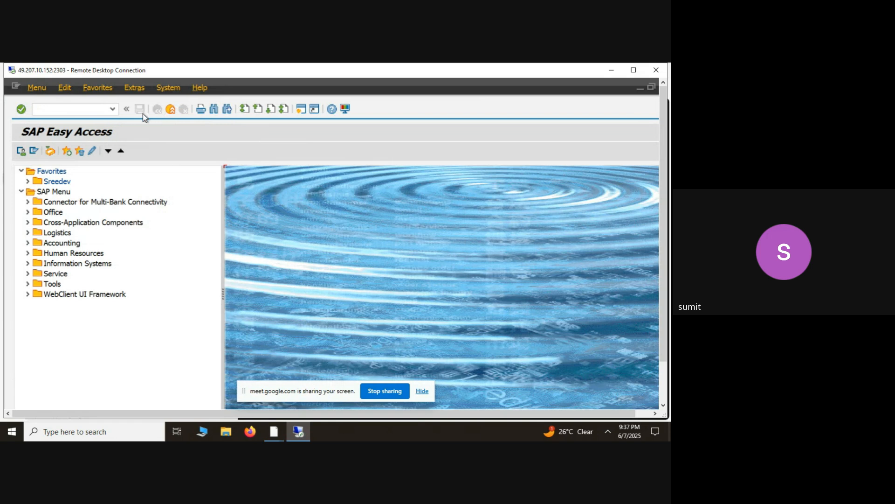
- Try the su01 transaction and open the user maintenance initial screen with su01d
left_click(112, 110)
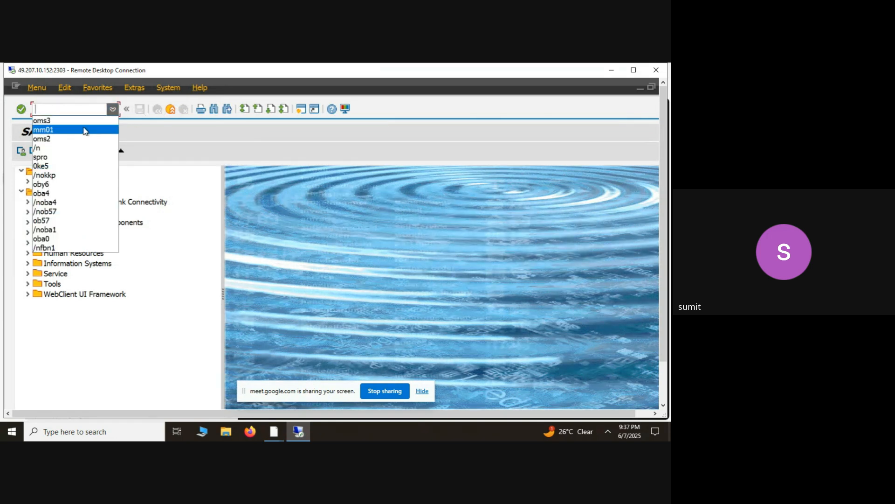
left_click(194, 208)
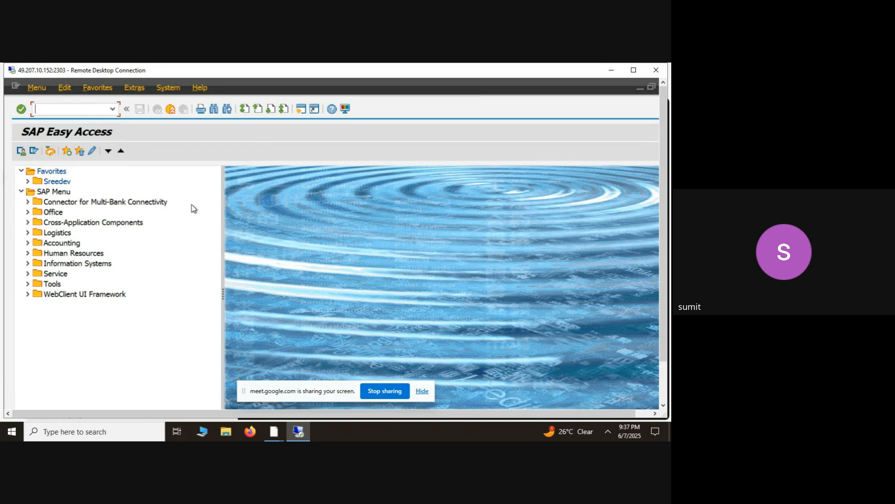
type("su091")
key("BackSpace")
key("BackSpace")
type("1")
key("Return")
type("su01d")
key("Return")
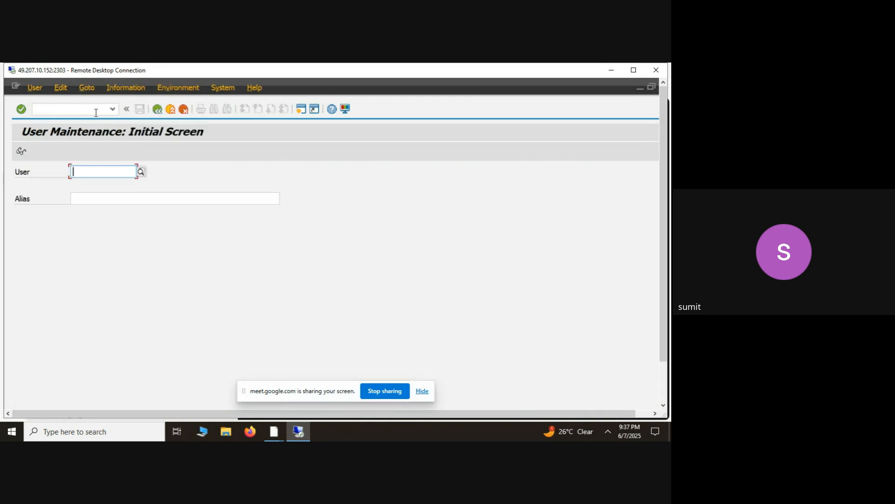
- Enter the user ID, display the user record and review its role assignments
type("KING")
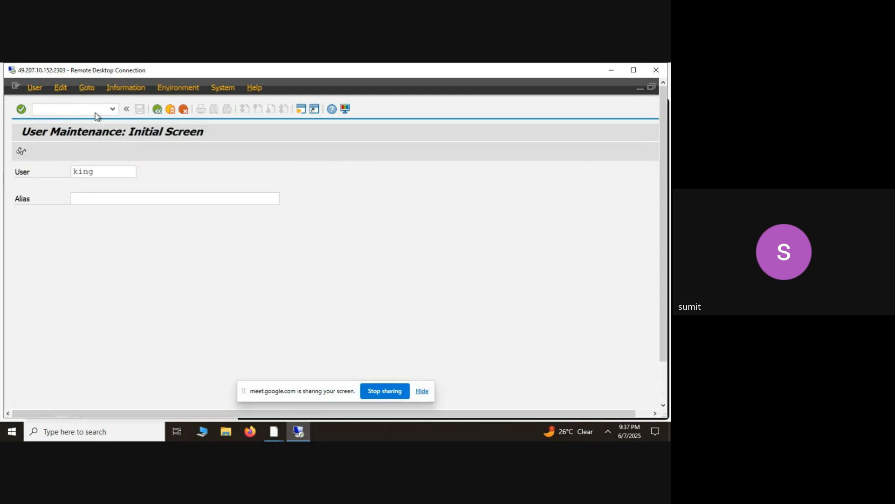
left_click(21, 151)
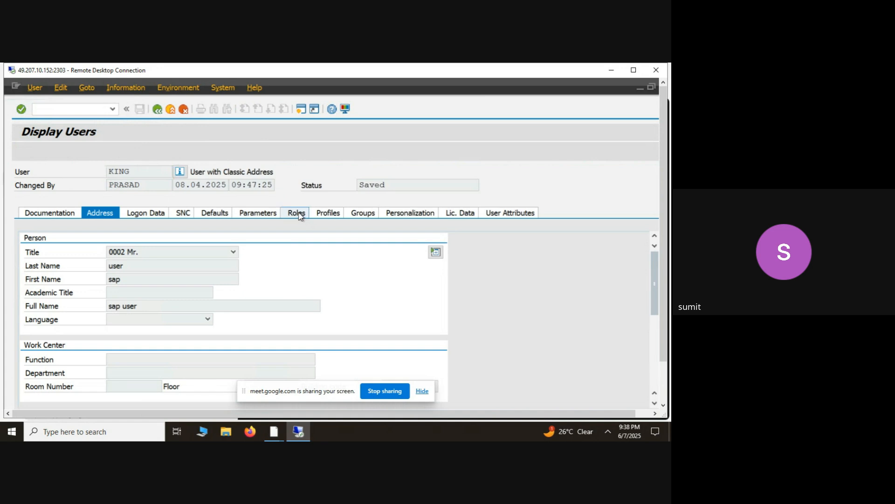
left_click(301, 213)
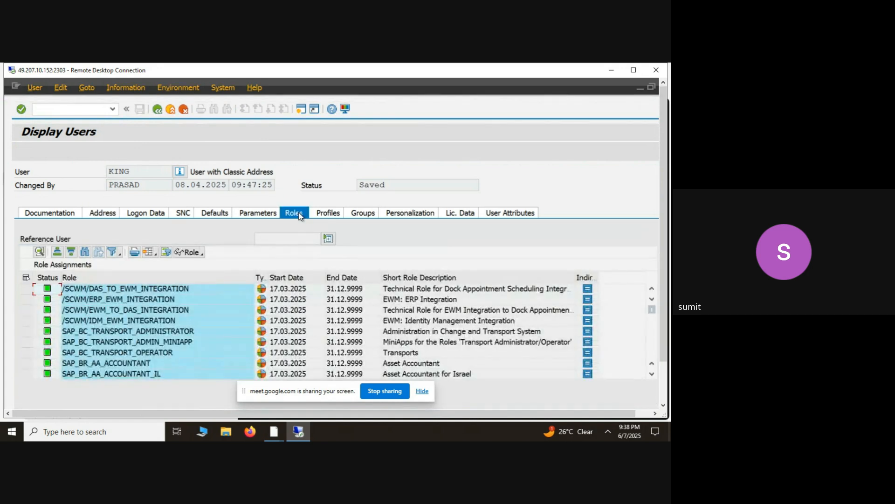
left_click(171, 356)
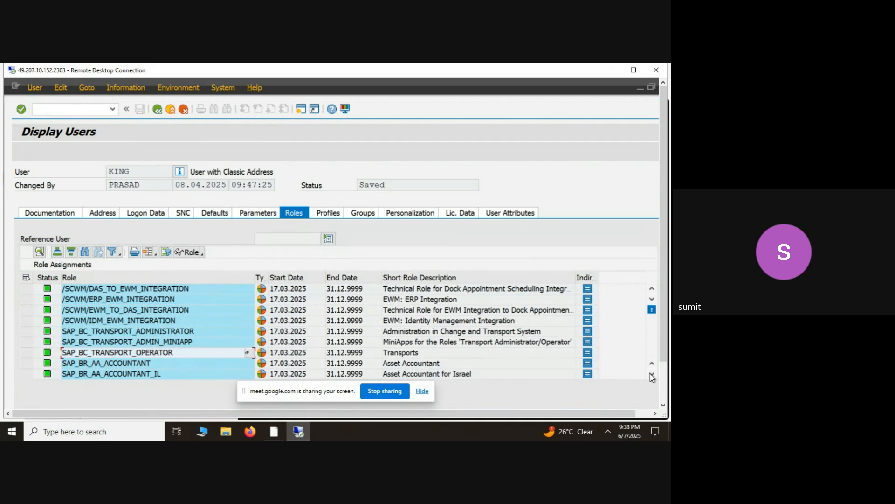
scroll(652, 376, "down", 2)
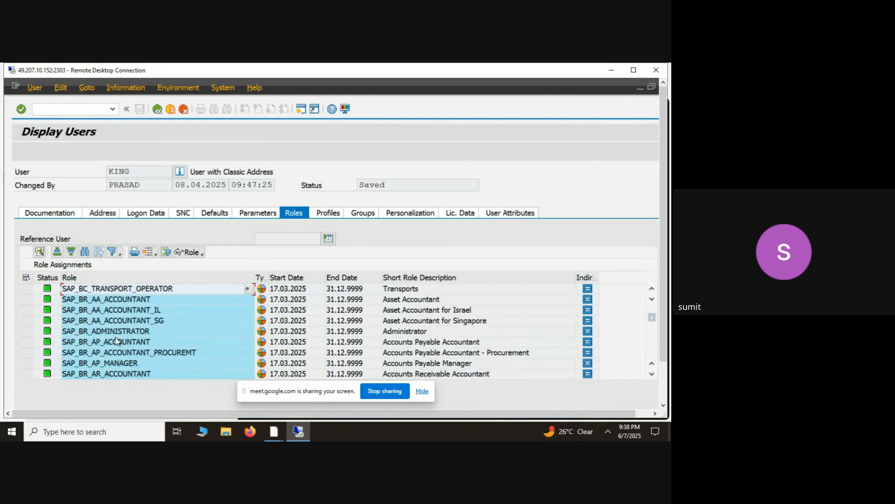
- Examine the accountant and administrator roles assigned to the displayed user, and return to the SAP Easy Access screen
left_click(117, 341)
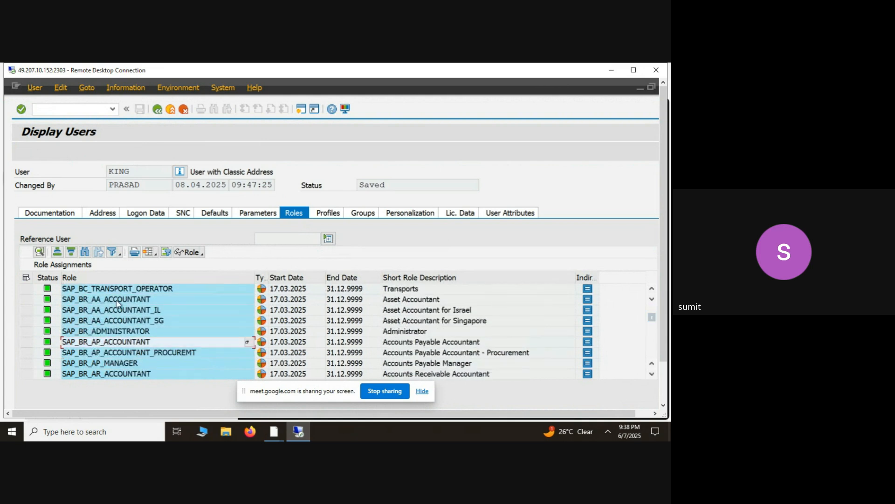
left_click(151, 168)
left_click(119, 303)
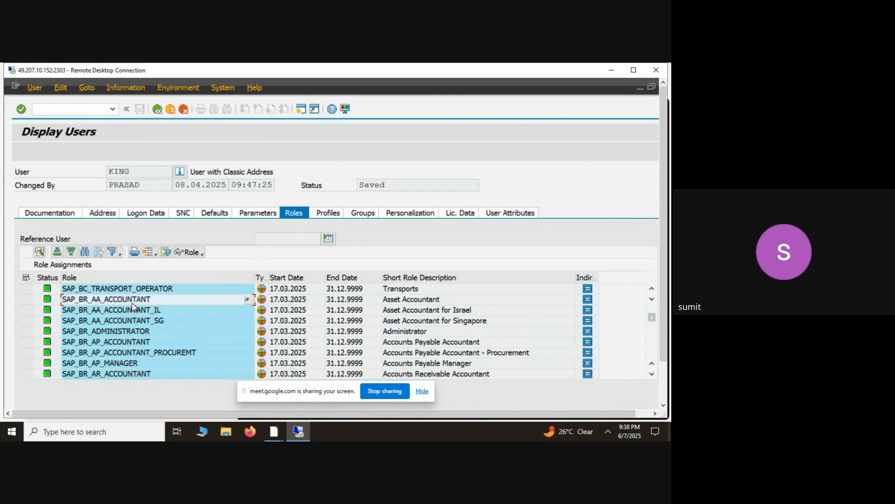
left_click(130, 331)
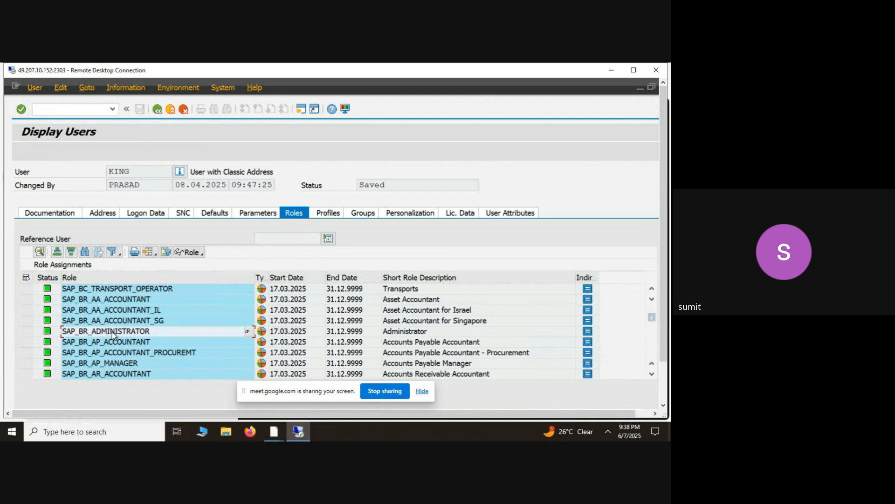
left_click(117, 303)
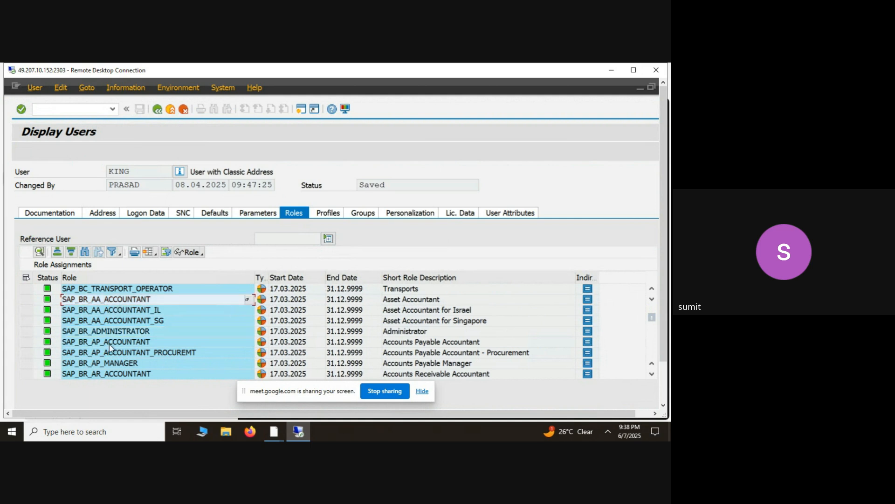
left_click(133, 171)
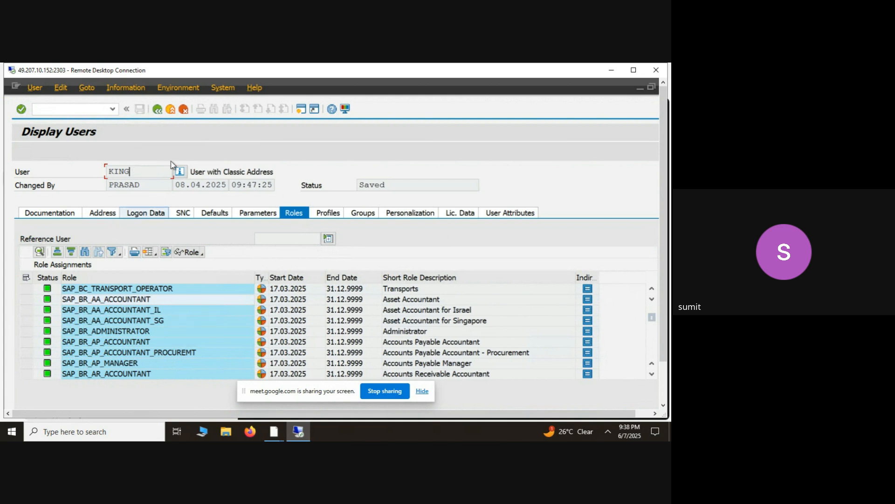
left_click(158, 110)
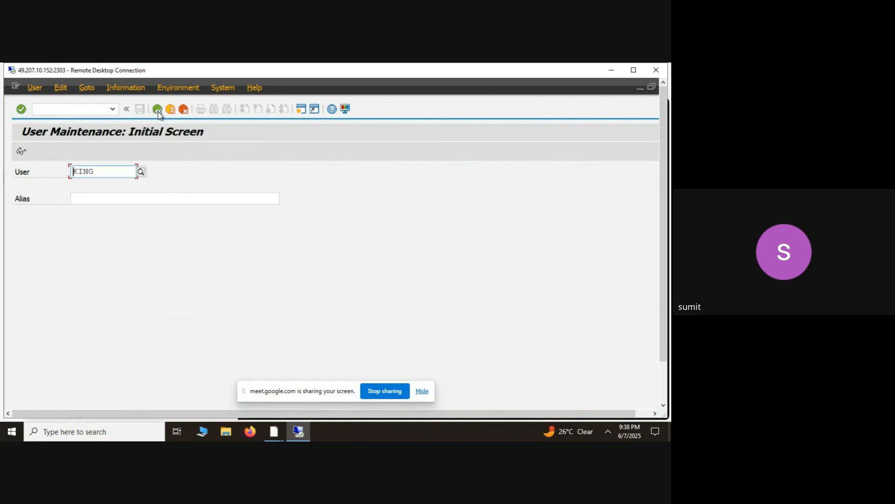
left_click(158, 110)
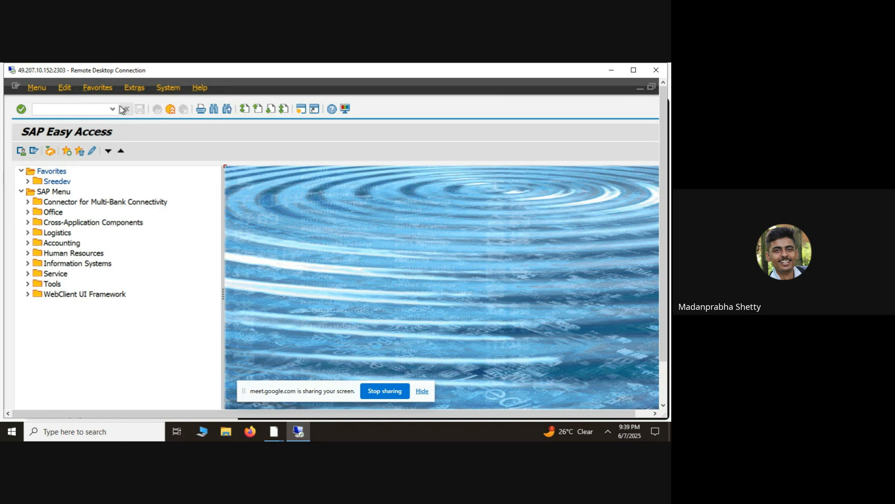
- Enter xk01 as the transaction code on the SAP Easy Access screen
left_click(89, 107)
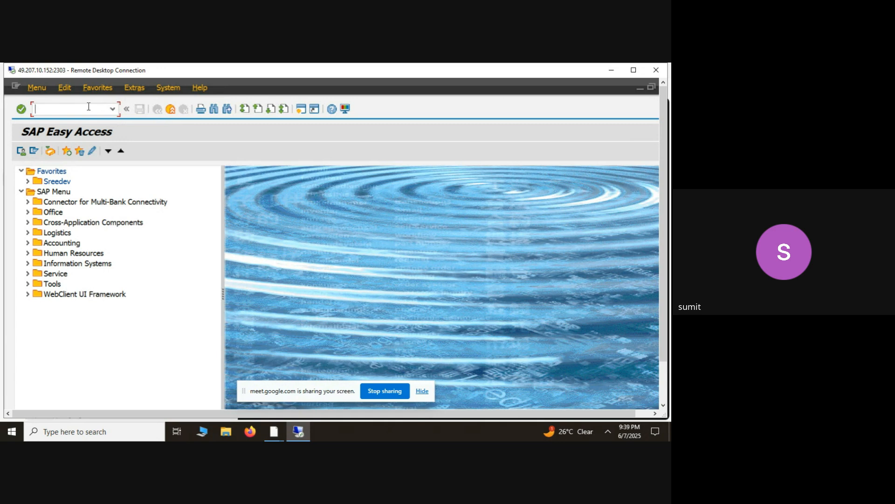
type("xk01")
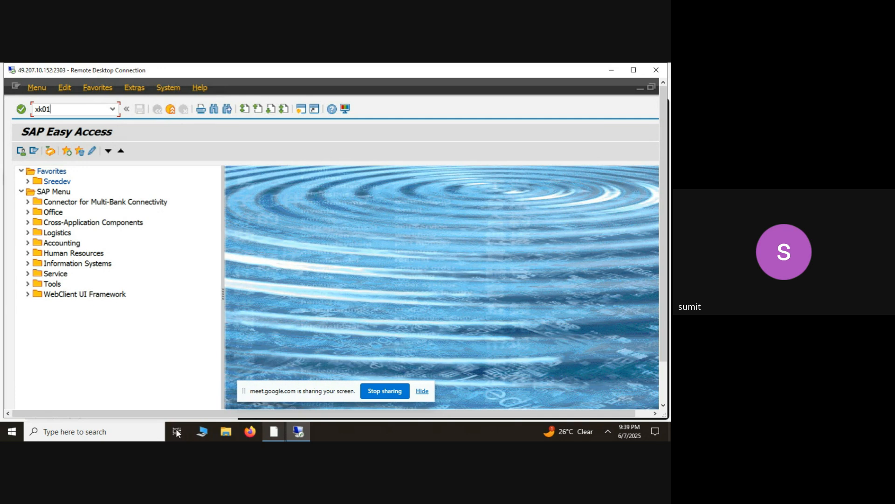
left_click(123, 431)
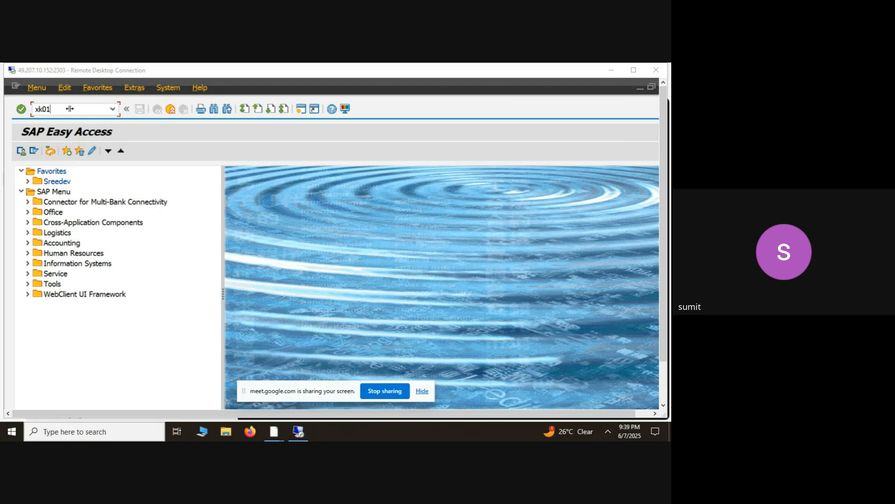
key("super")
type("note")
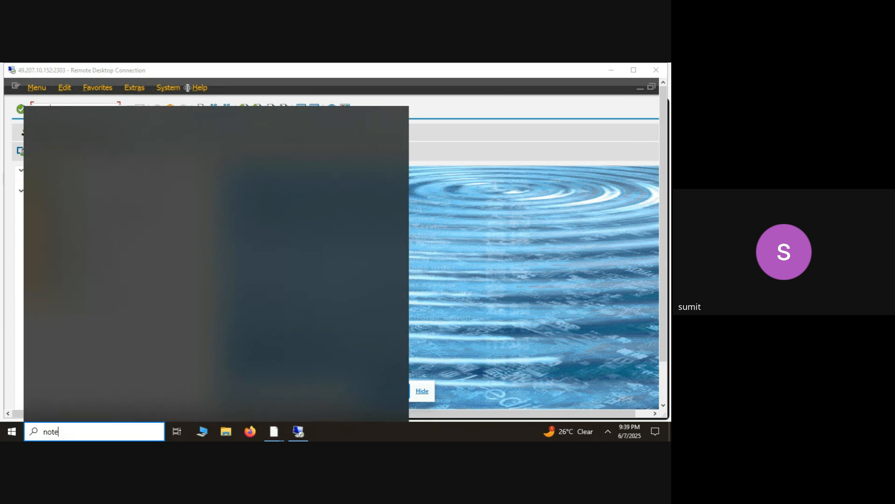
left_click(515, 187)
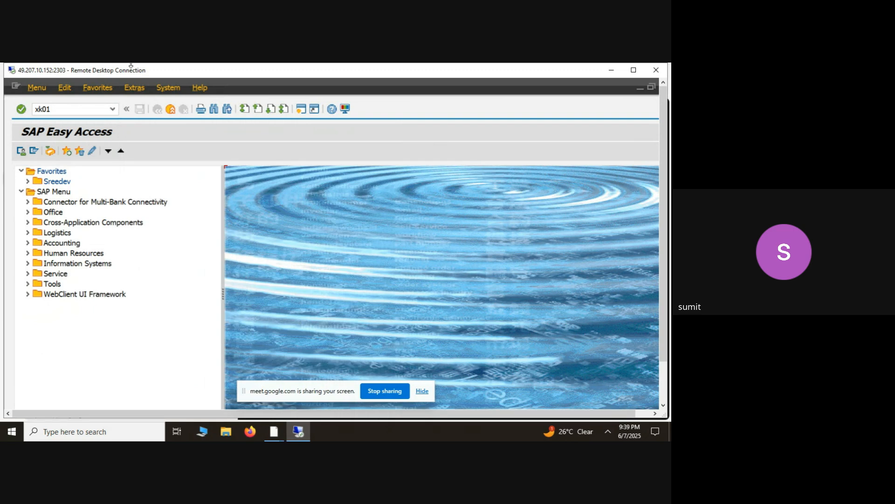
- Run xk01, choose Organization as the business partner type, and leave the creation screen without saving
double_click(66, 108)
key("Return")
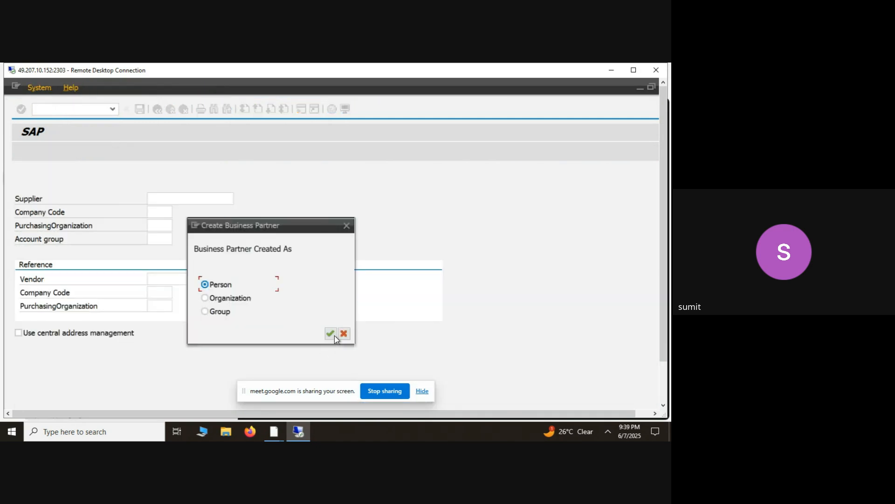
left_click(231, 299)
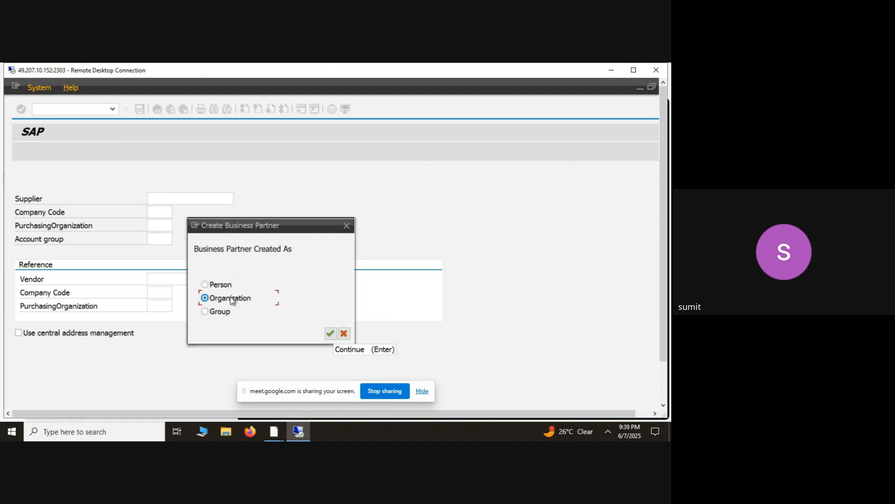
left_click(331, 334)
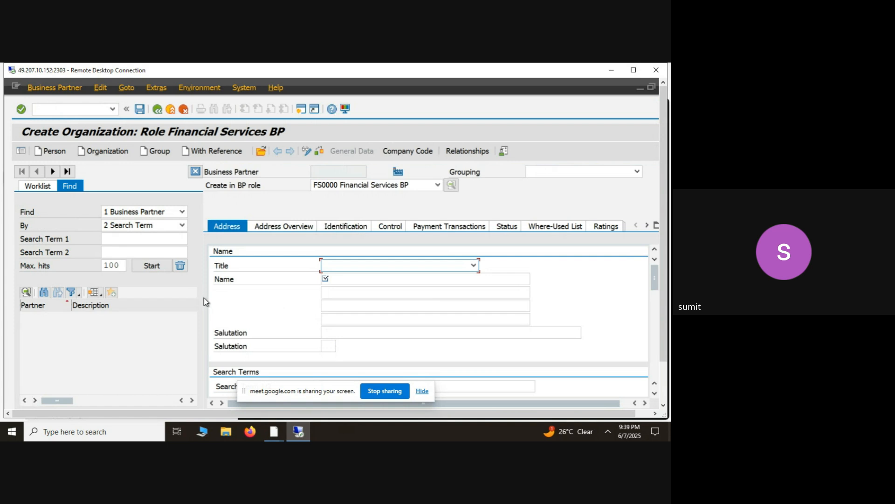
left_click(157, 110)
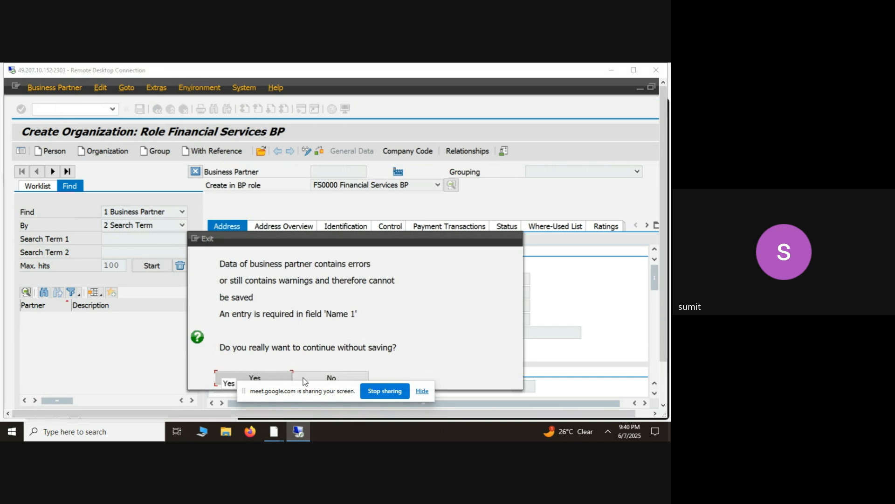
left_click(218, 380)
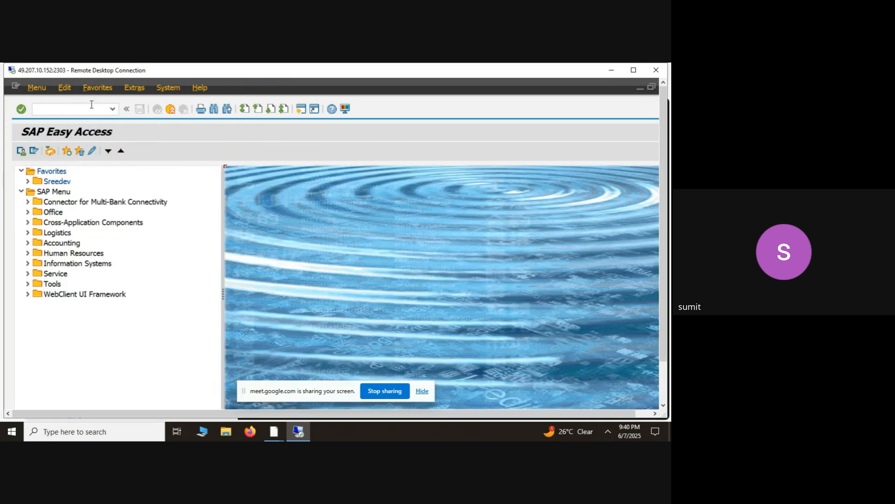
- Open Maintain Business Partner with transaction bp and review the categories offered for finding business partners
left_click(113, 109)
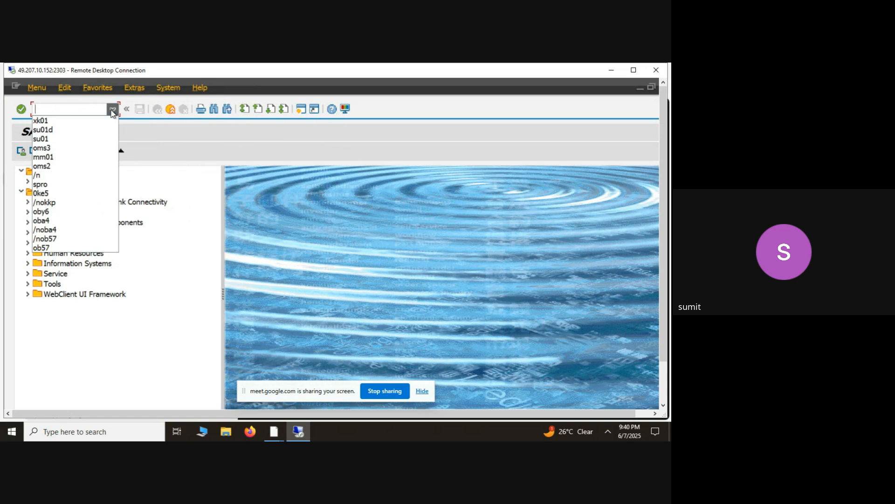
type("bp")
key("Return")
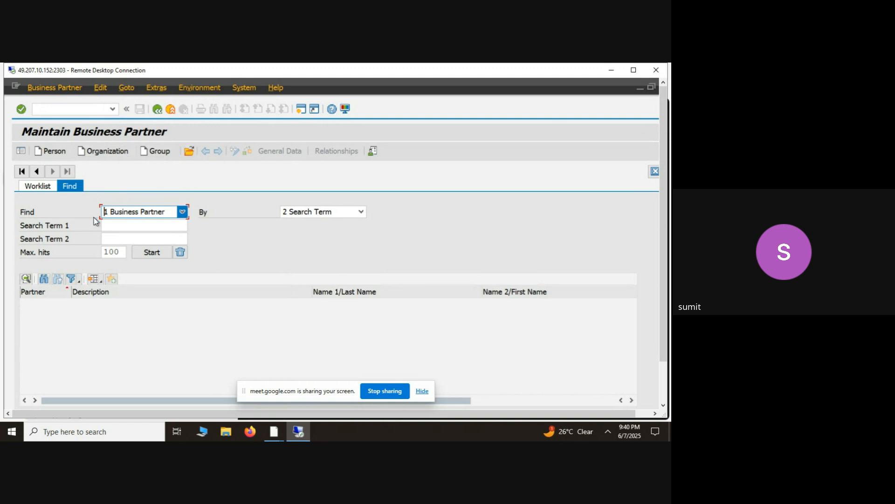
left_click(183, 212)
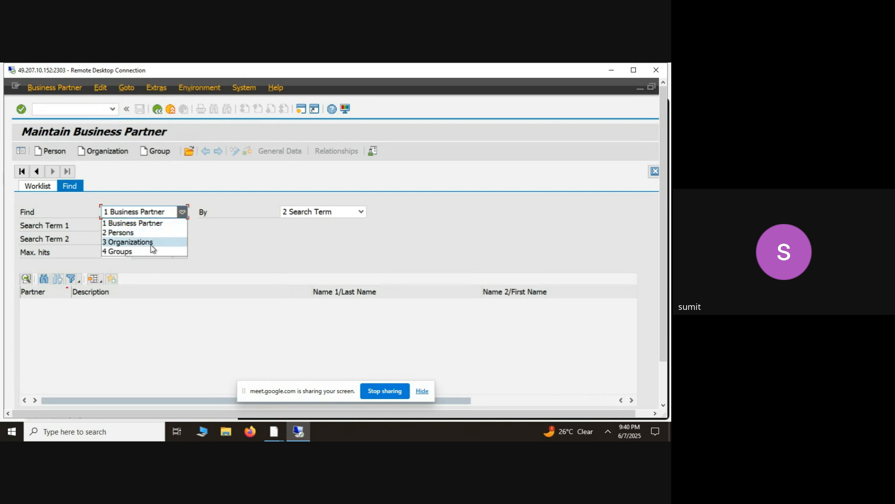
left_click(246, 253)
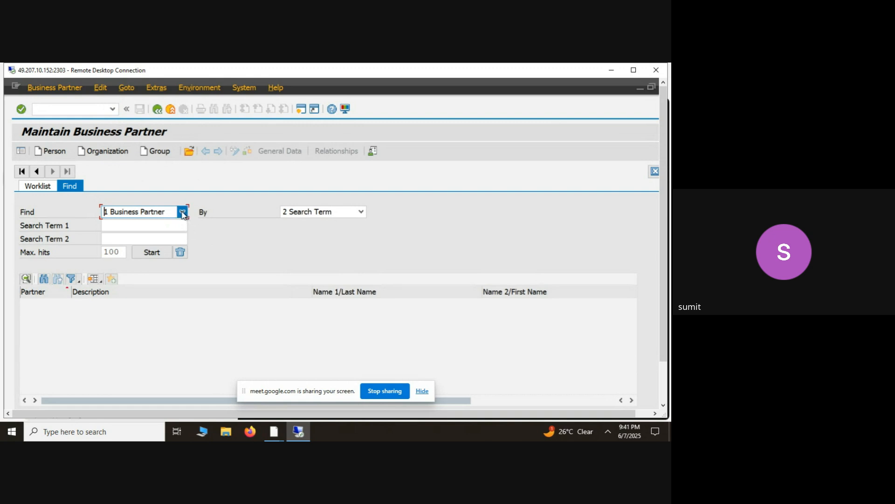
left_click(181, 212)
left_click(229, 252)
- Start creating a new organization and set its grouping to 1A00 - BPgroup
left_click(117, 151)
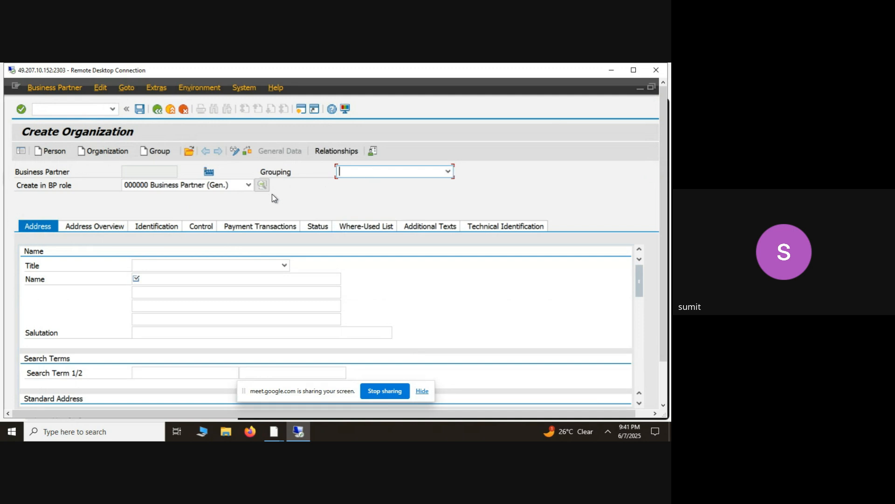
left_click(377, 172)
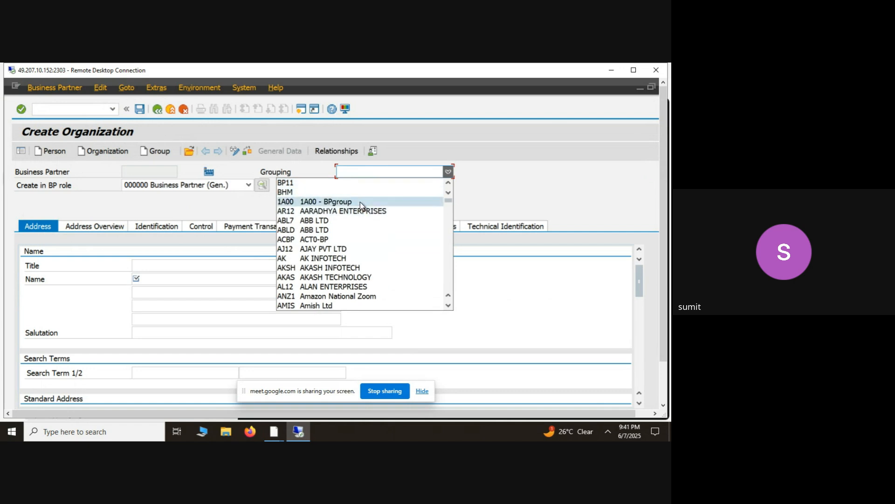
left_click(360, 202)
left_click(393, 175)
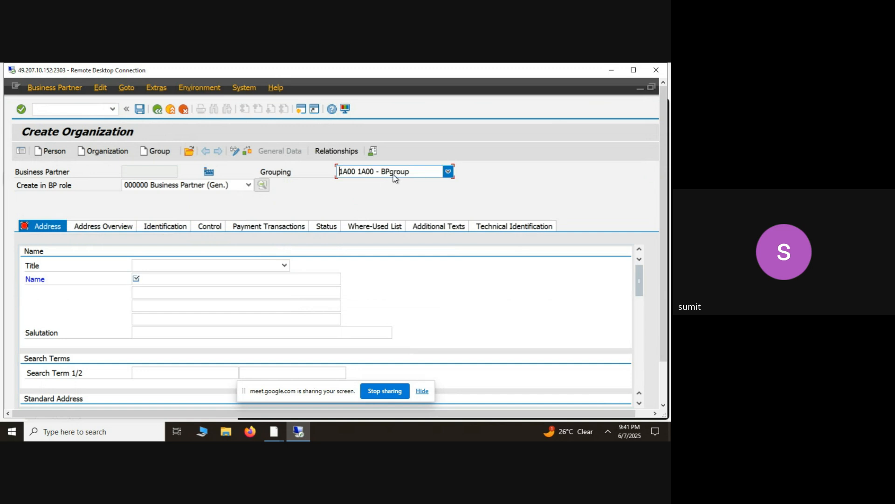
left_click(247, 202)
- Name the organization JSW2 and select the BP role 000000 Business Partner (Gen.)
left_click(158, 280)
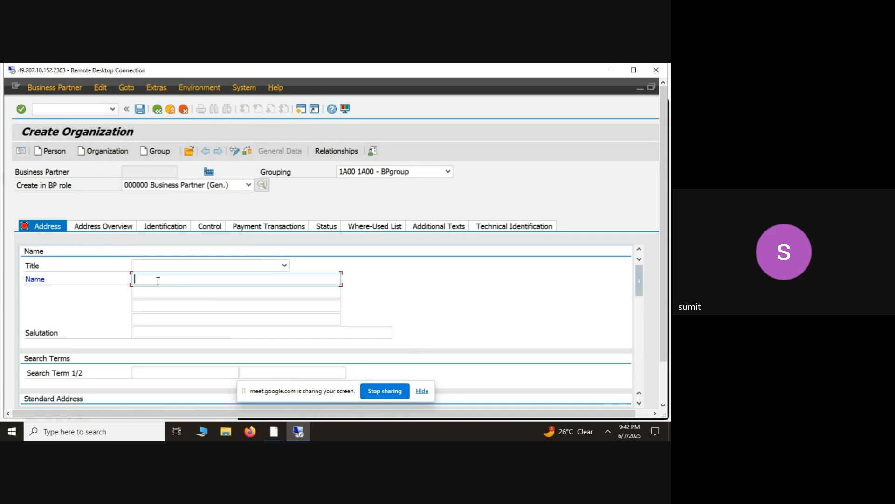
type("JSW")
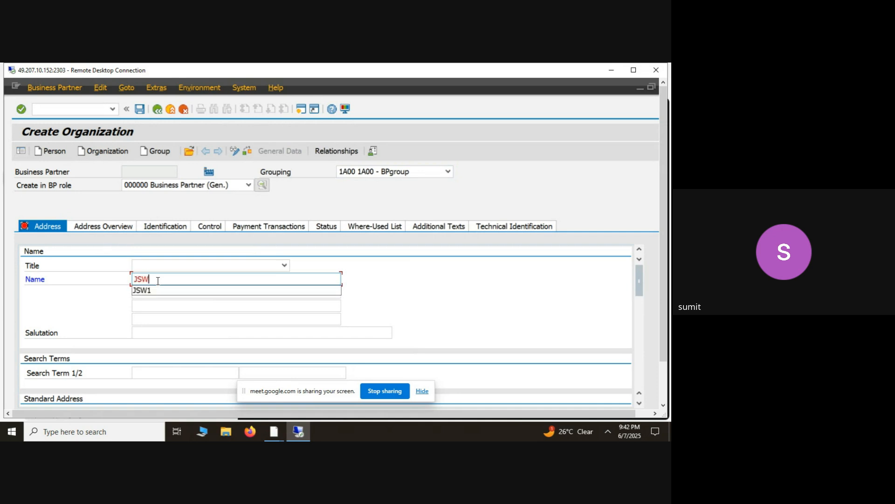
type("2")
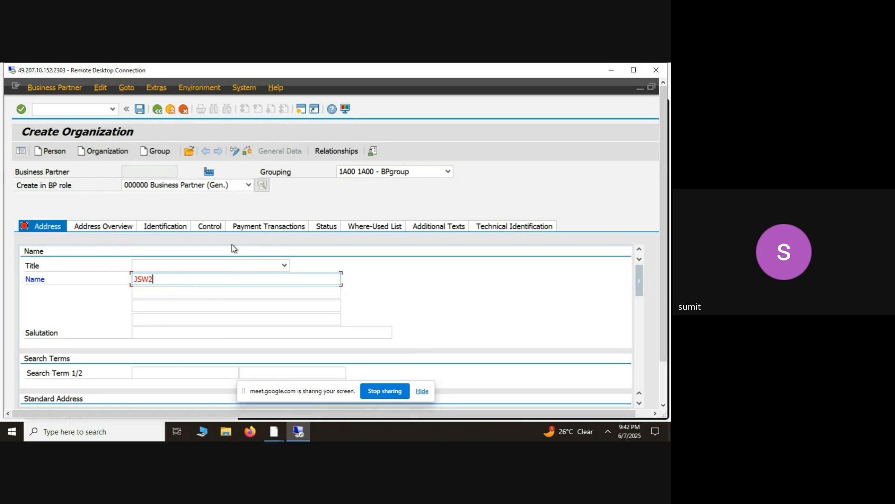
left_click(248, 186)
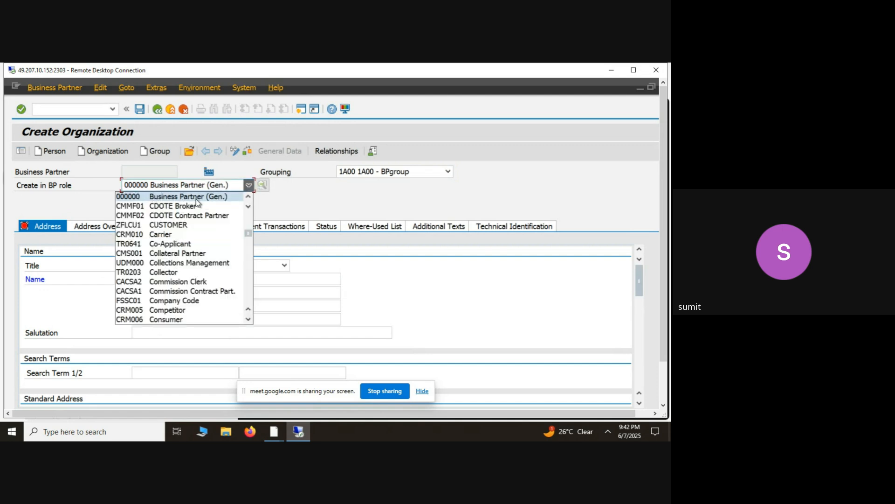
left_click(152, 201)
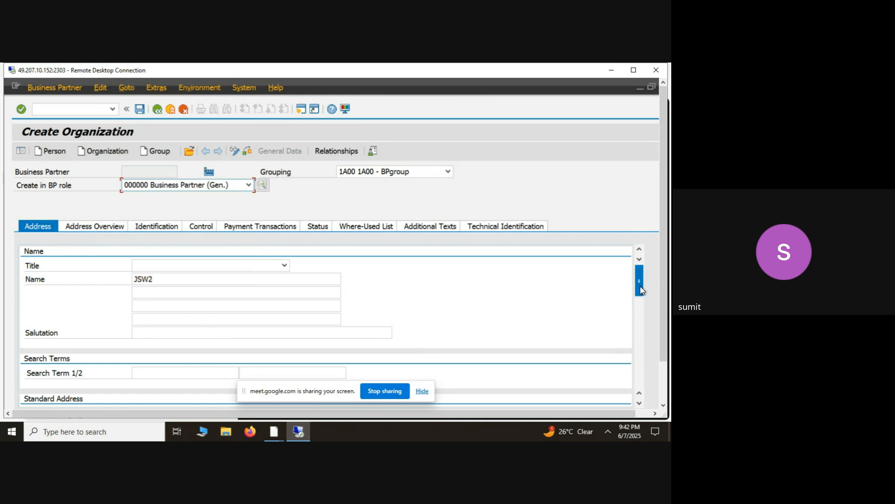
- Fill in the street name, postal code and city of the organization's standard address
left_click_drag(642, 290, 642, 317)
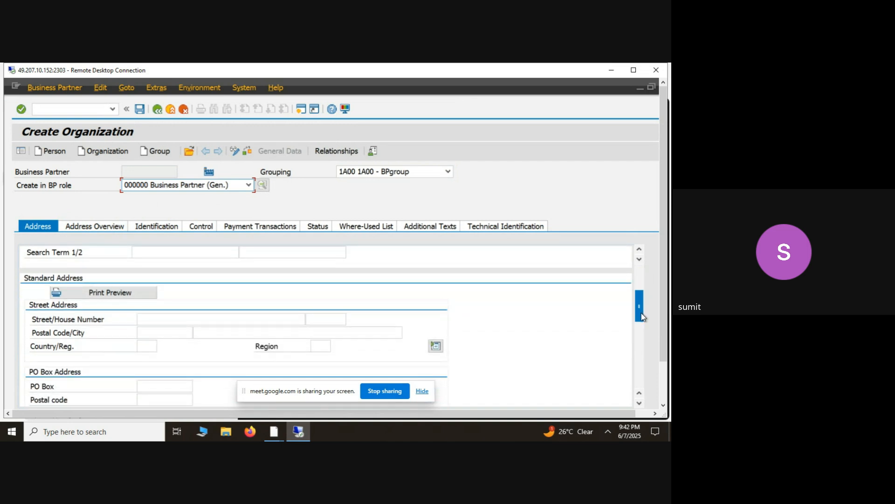
left_click(275, 316)
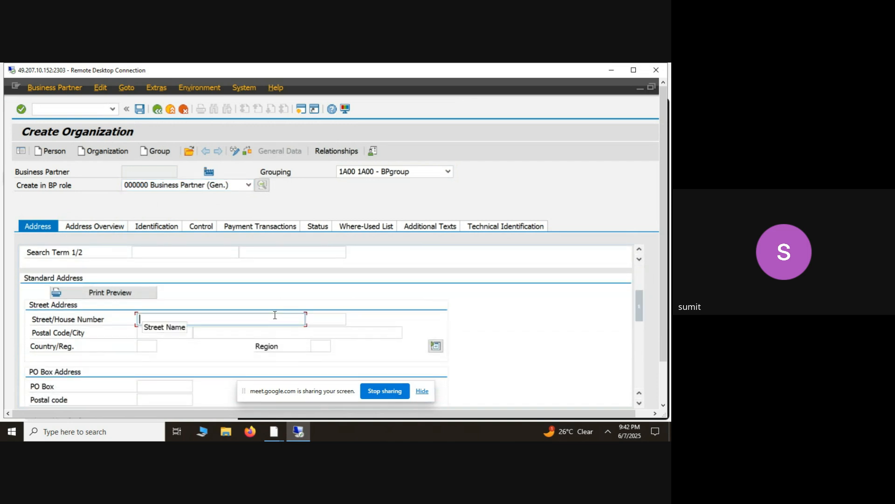
type("Test1")
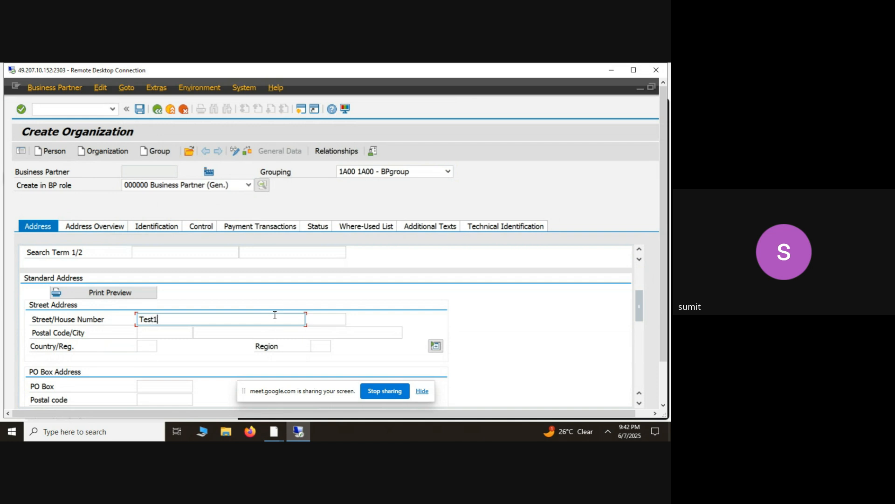
left_click(166, 333)
type("56")
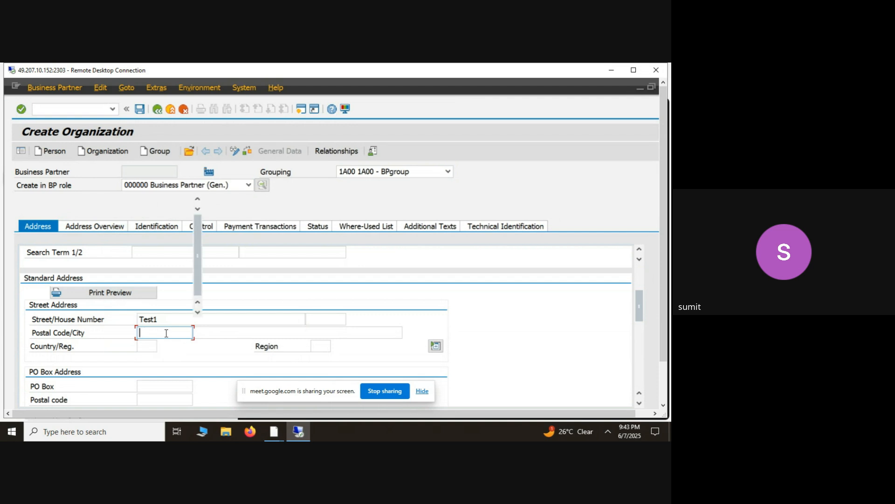
type("0100")
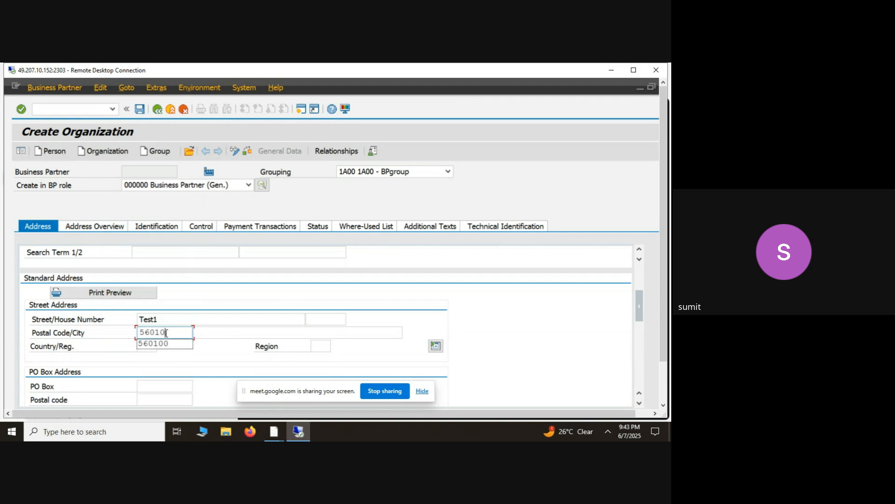
left_click(267, 332)
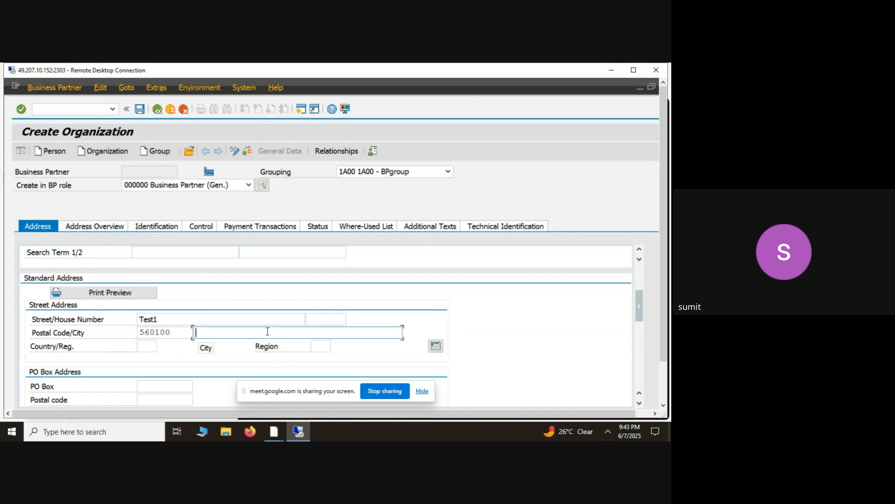
type("banglore")
- Set the standard address country to IN (India) and the region to 10 (Karnataka)
left_click(152, 343)
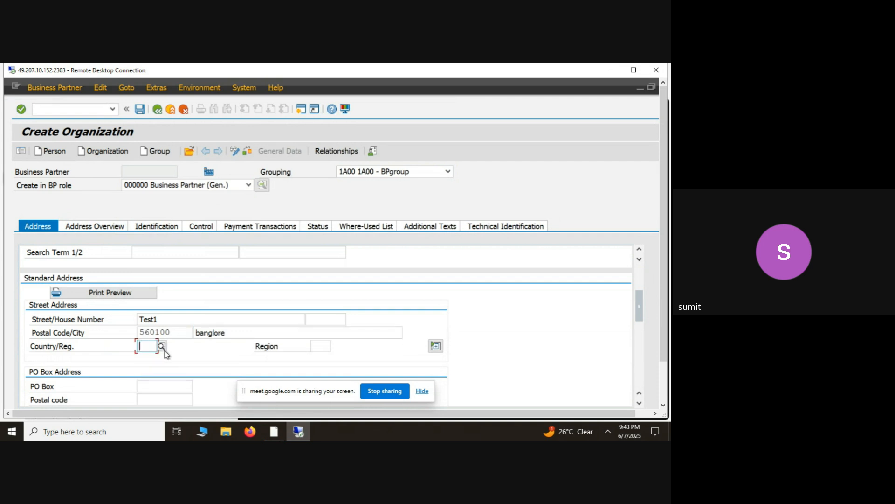
left_click(162, 346)
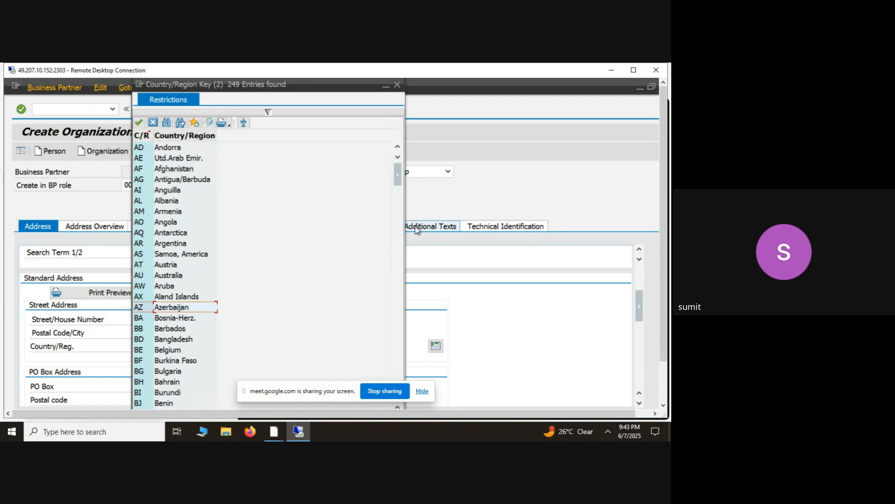
left_click_drag(395, 174, 394, 269)
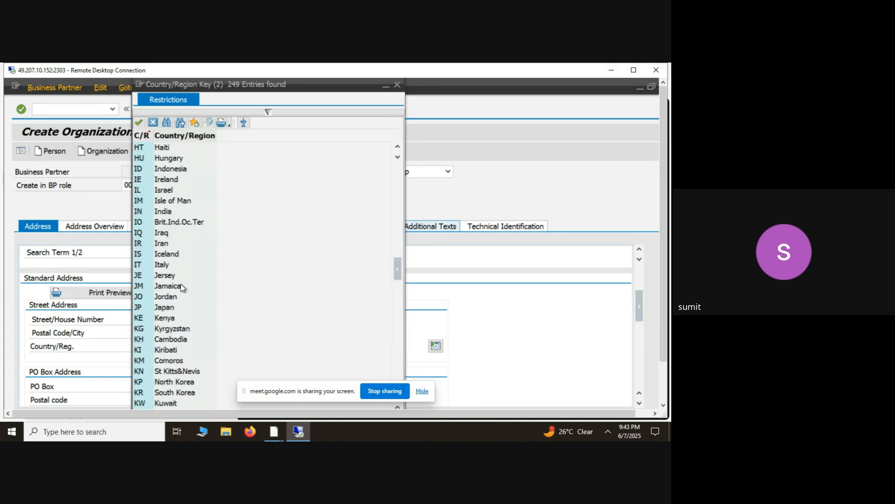
double_click(167, 214)
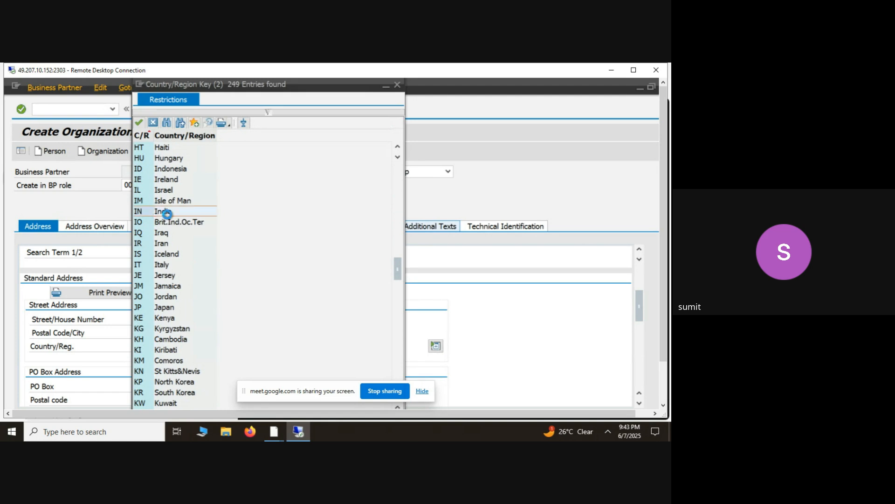
left_click(321, 347)
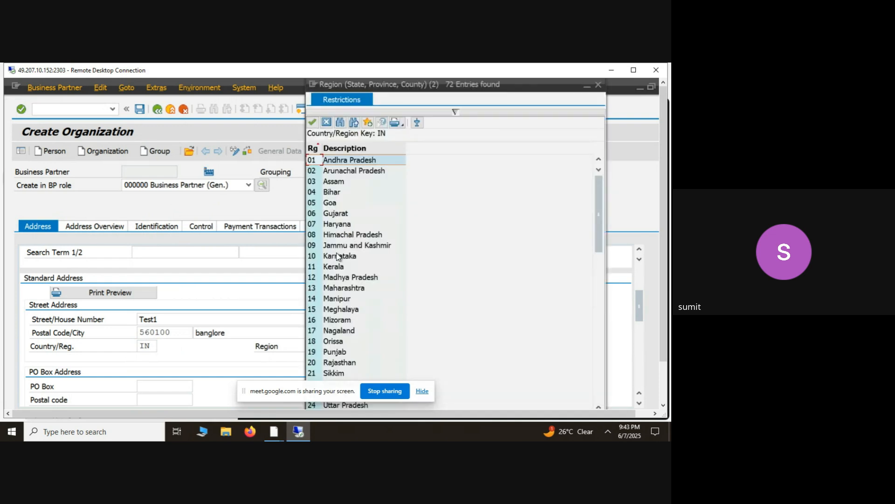
double_click(339, 256)
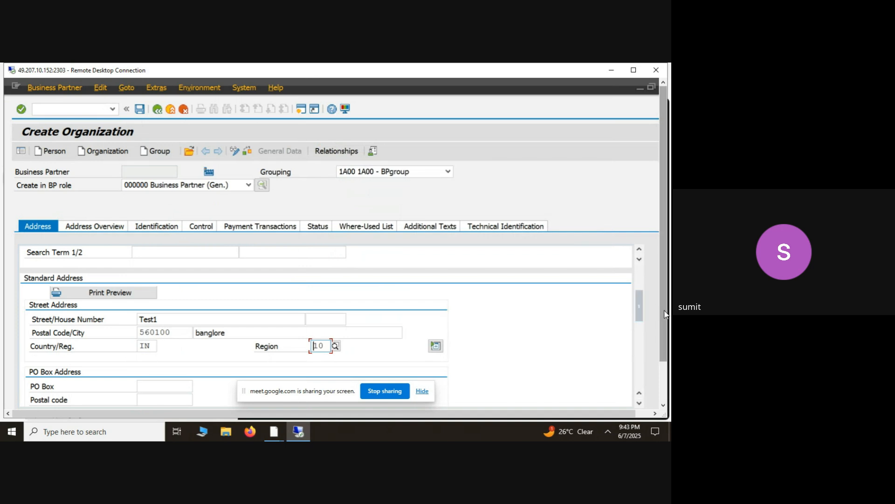
- Set the communication language of the standard address to EN English
left_click_drag(639, 314, 639, 339)
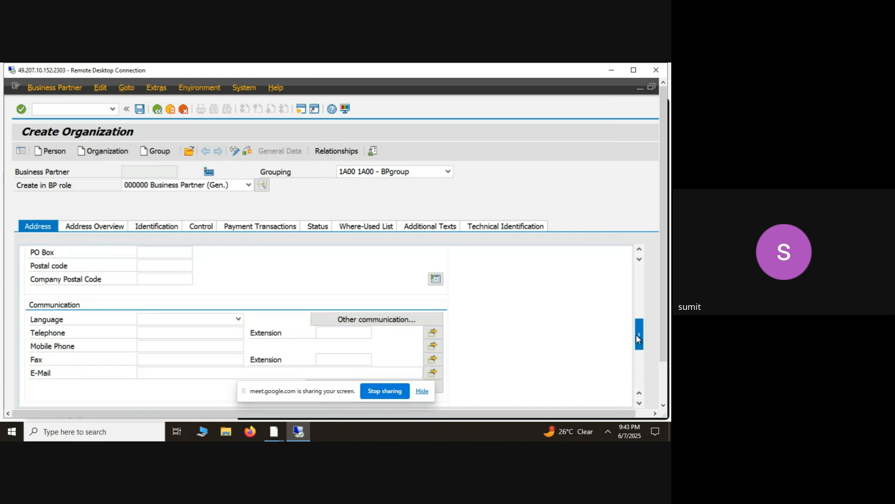
left_click(238, 319)
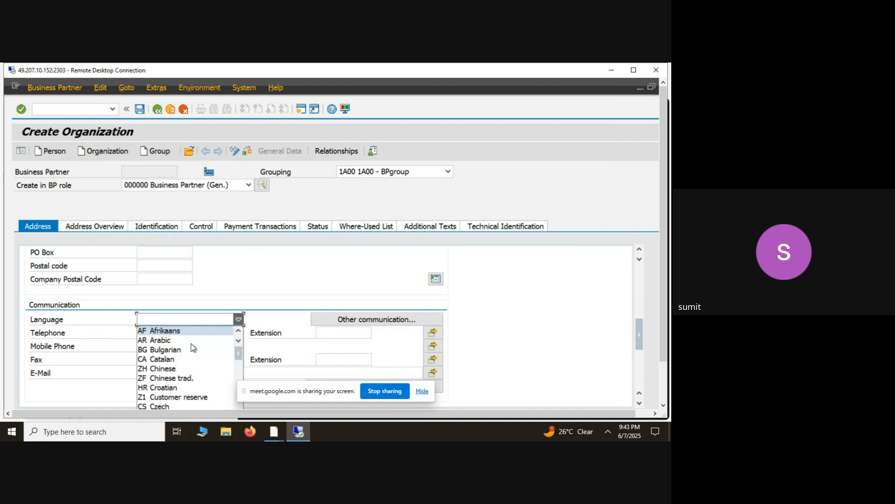
scroll(181, 362, "down", 1)
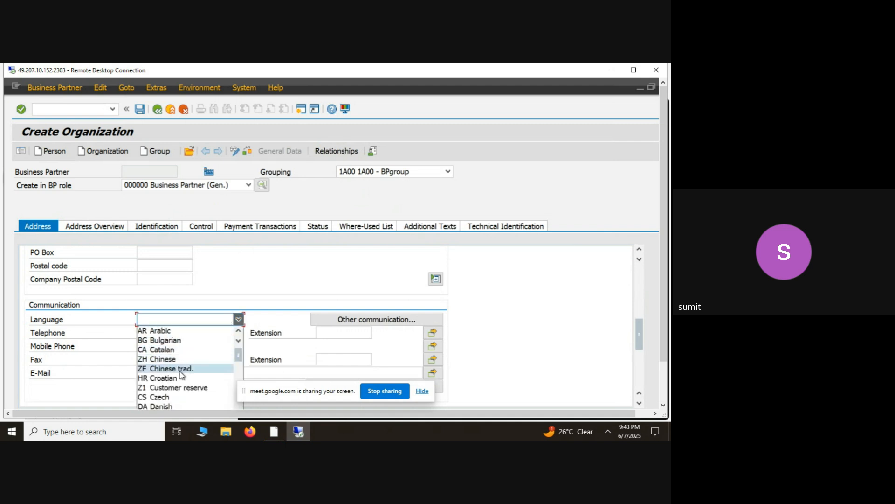
scroll(184, 376, "down", 1)
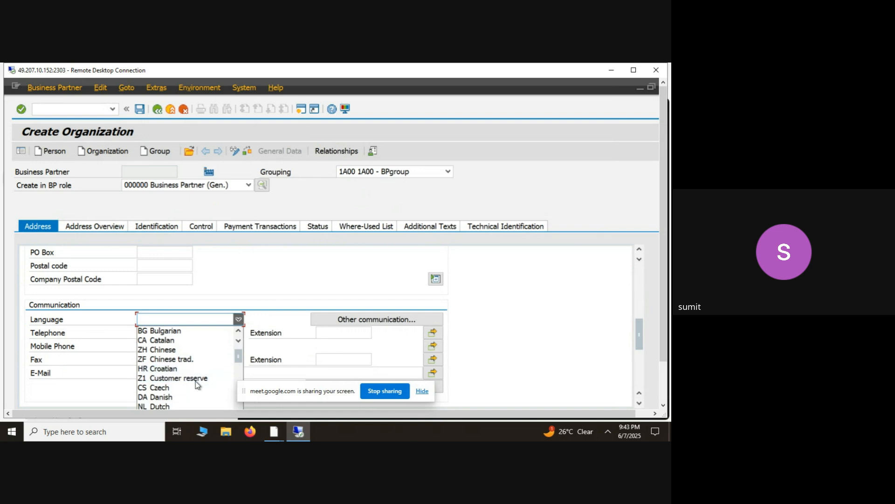
left_click_drag(240, 360, 240, 365)
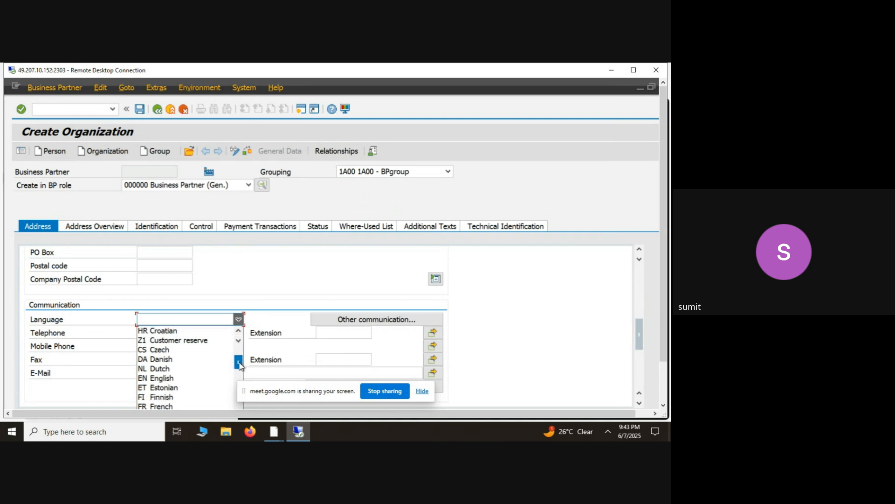
left_click(180, 378)
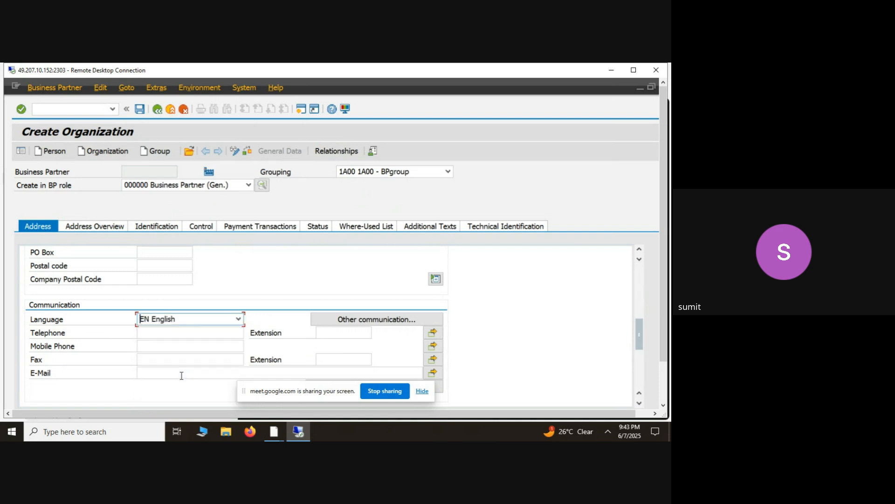
- Enter the organization's telephone number, fax number and e-mail address in the communication data
left_click(156, 332)
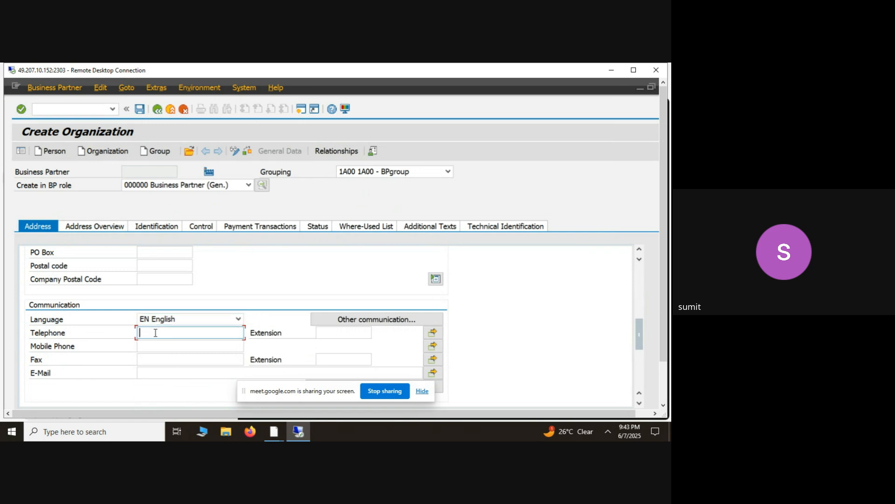
type("122344")
left_click(157, 363)
type("12345")
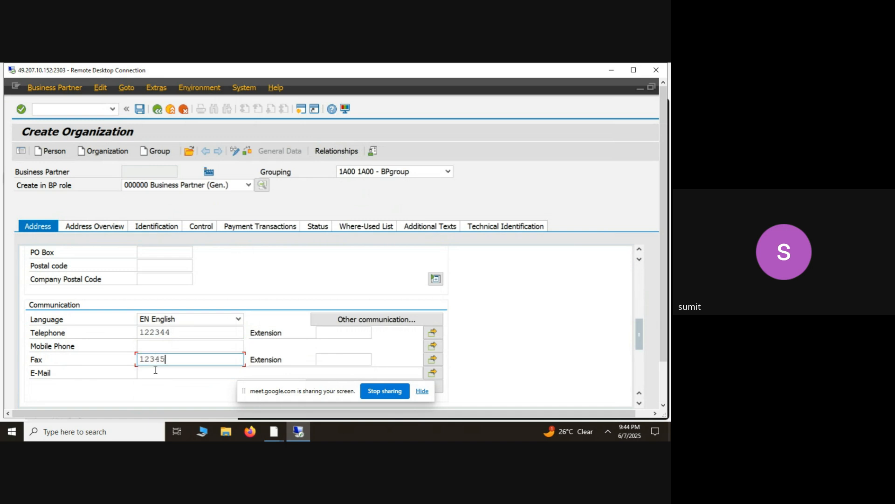
left_click(156, 371)
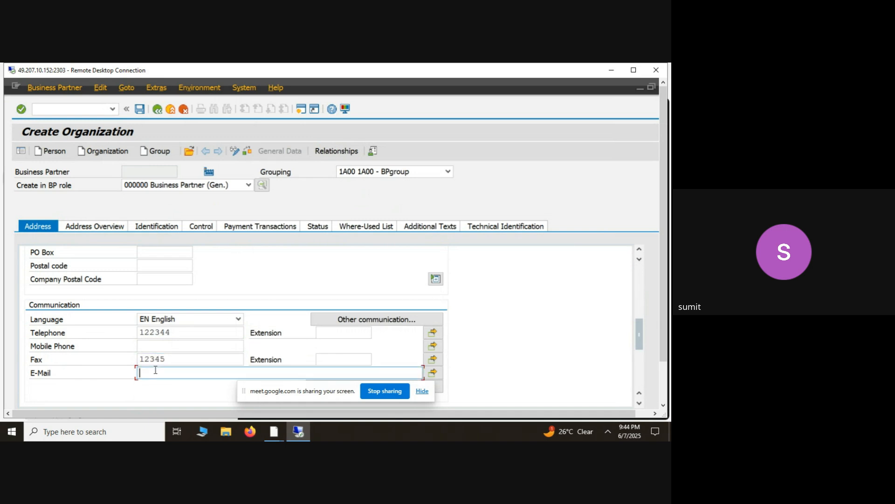
scroll(225, 394, "down", 3)
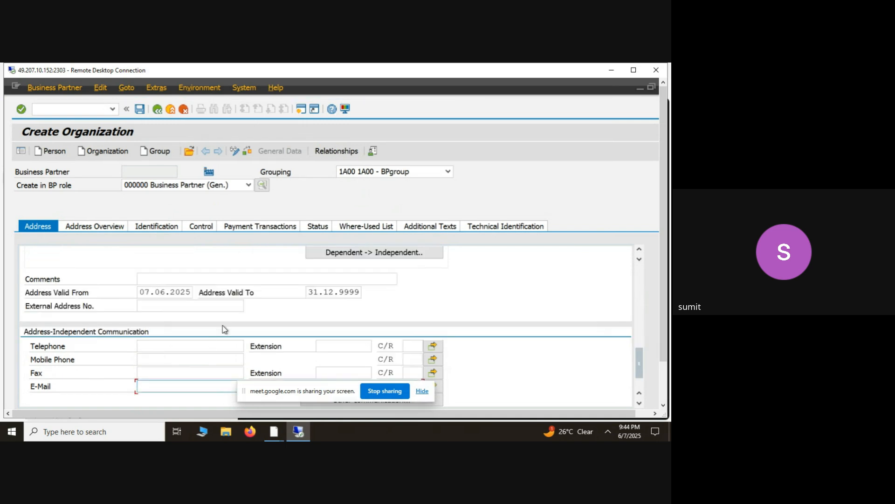
- Open the address overview, select the Billing Address usage and start creating an additional address
left_click(113, 228)
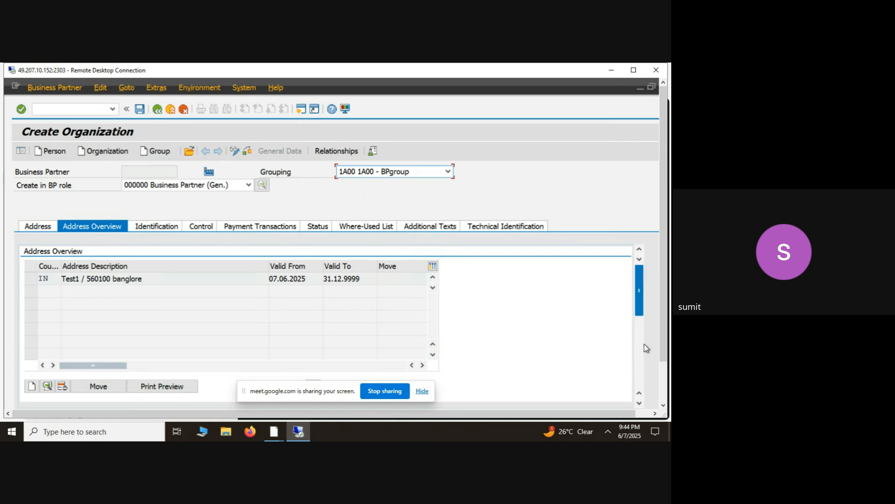
scroll(644, 343, "down", 3)
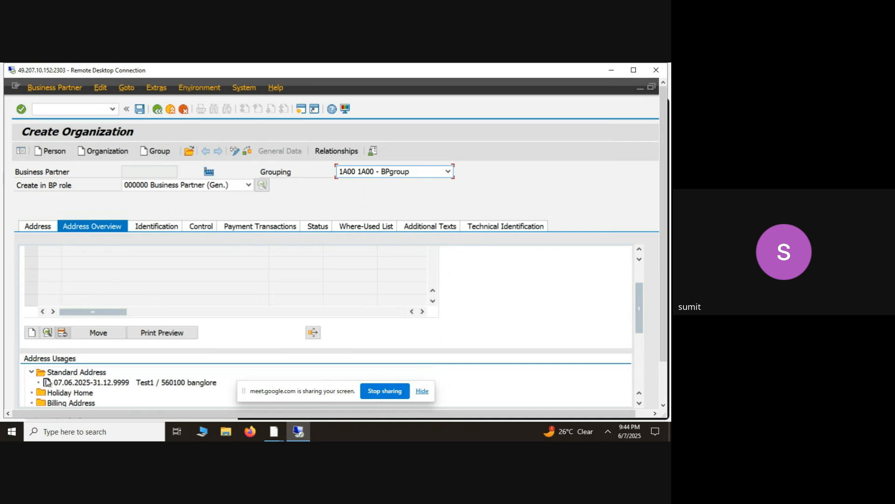
left_click(640, 403)
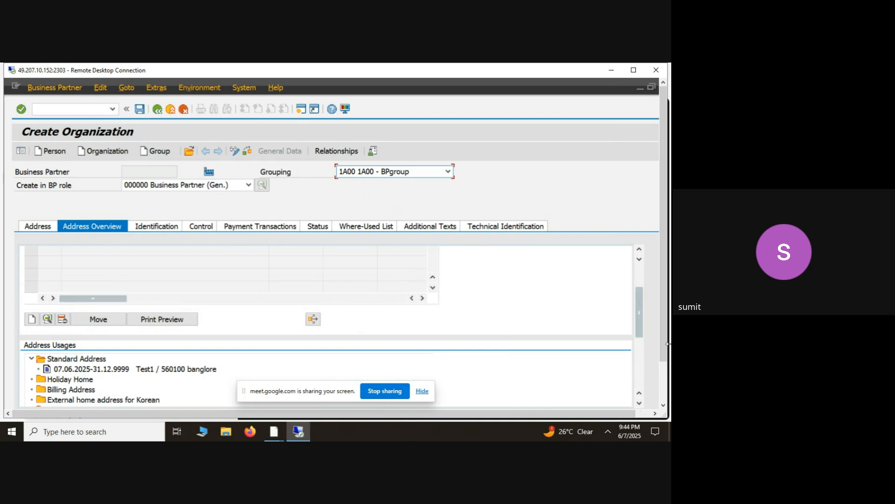
left_click(639, 404)
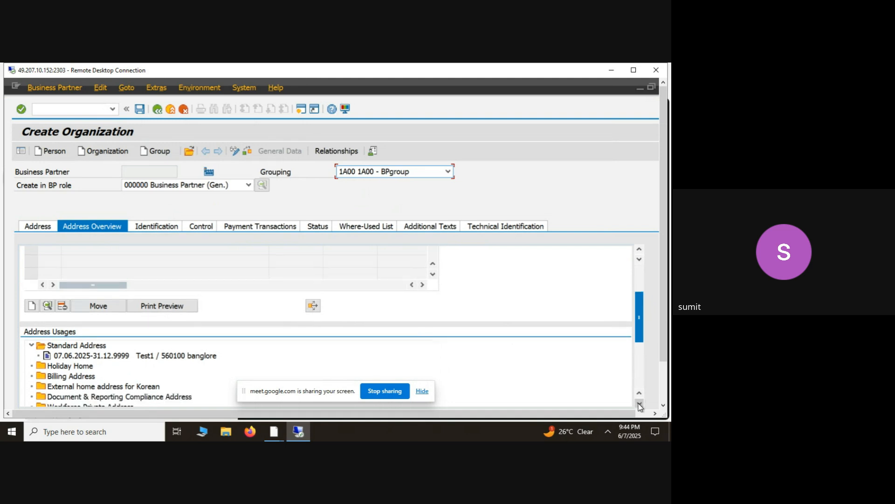
left_click(639, 404)
left_click(88, 366)
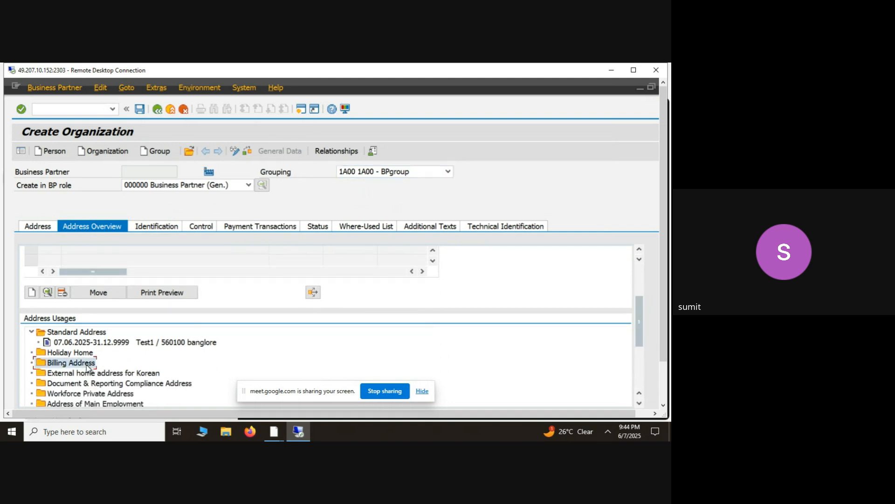
left_click(33, 294)
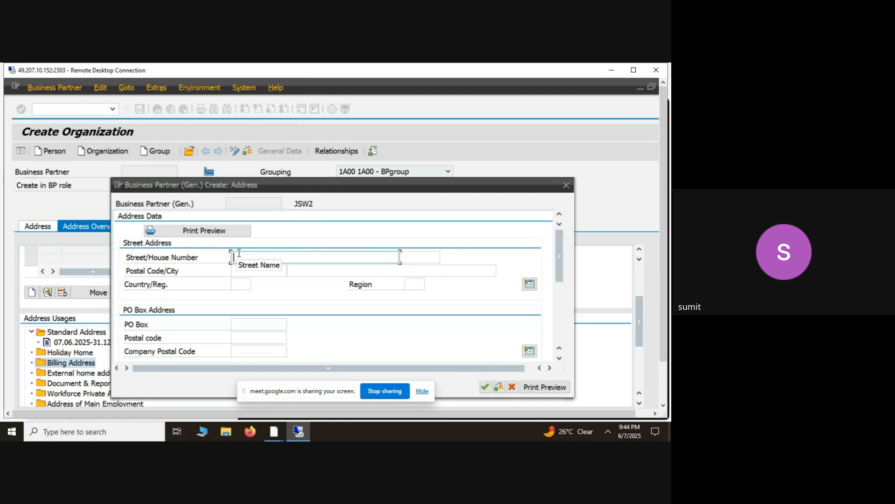
- Enter the street name and postal code of the new billing address
type("JSW billing")
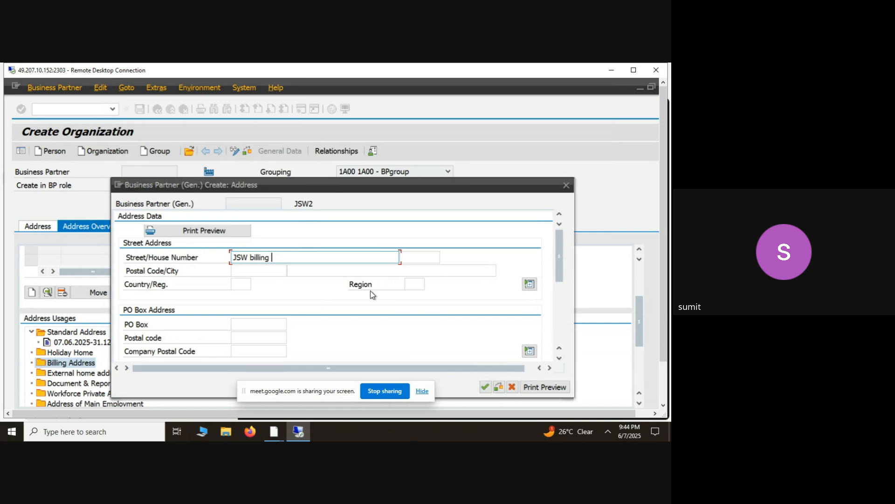
left_click(245, 271)
type("5601")
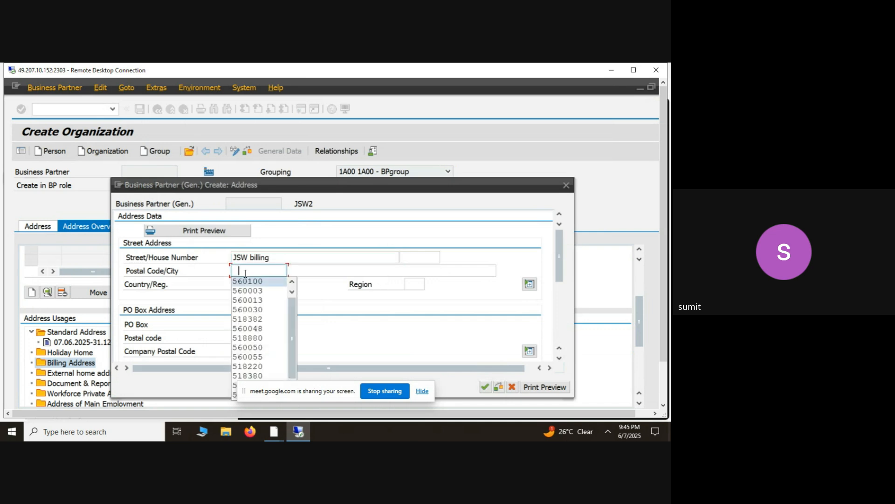
key("BackSpace")
key("BackSpace")
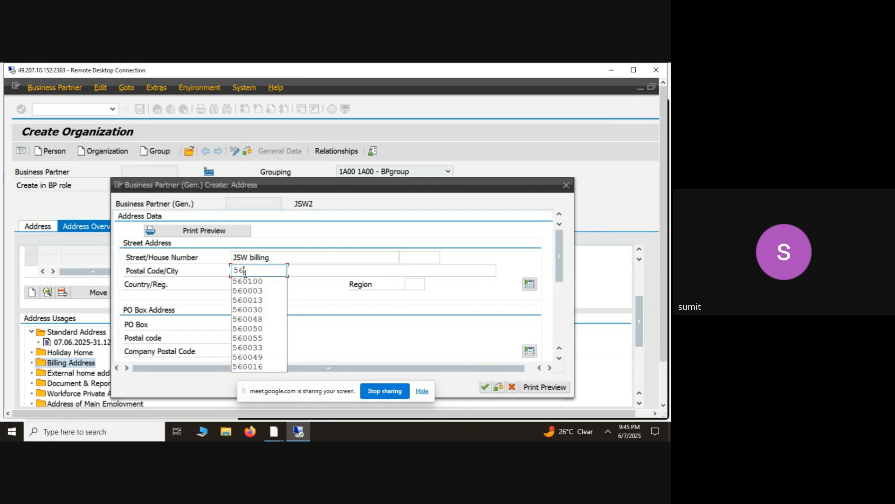
type("0045")
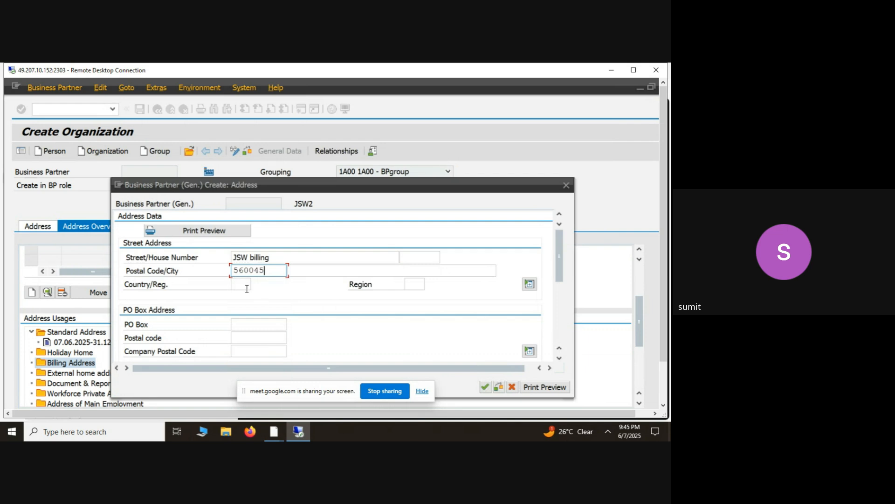
- Set the country of the new billing address to IN for India
left_click(246, 288)
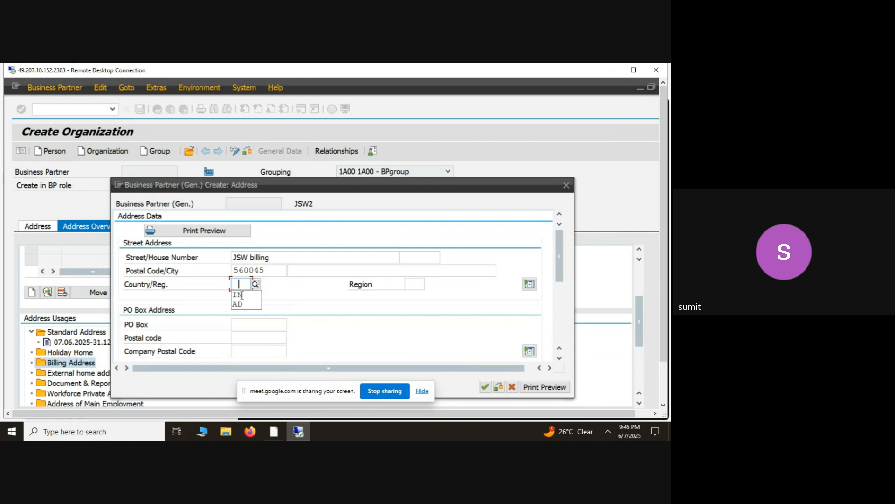
left_click(242, 303)
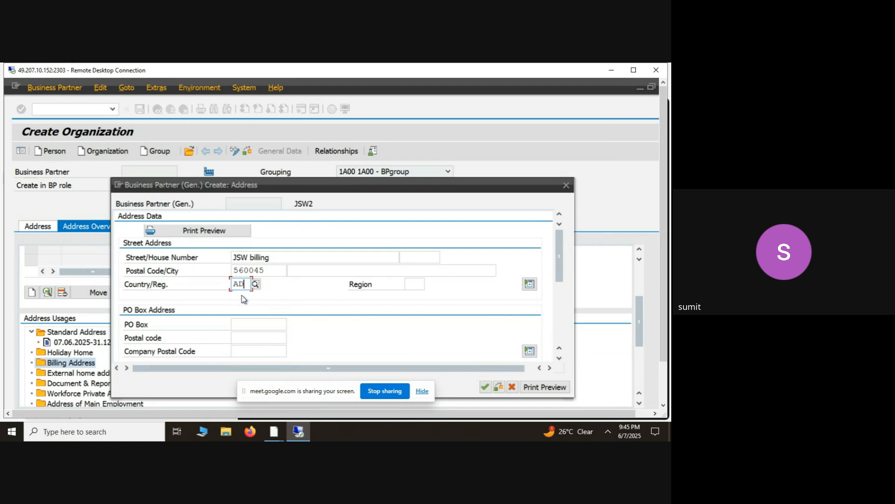
key("BackSpace")
key("BackSpace")
type("in")
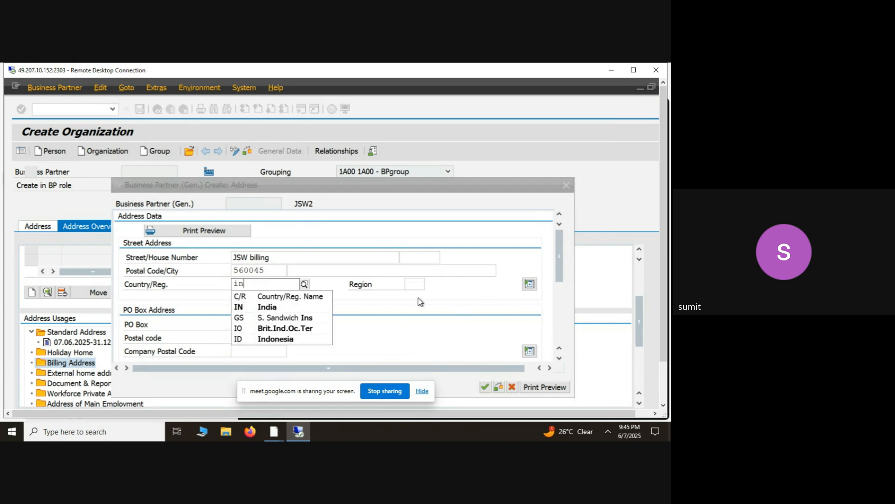
- Pick a region from the suggested entries for the new billing address and confirm the address
left_click(415, 285)
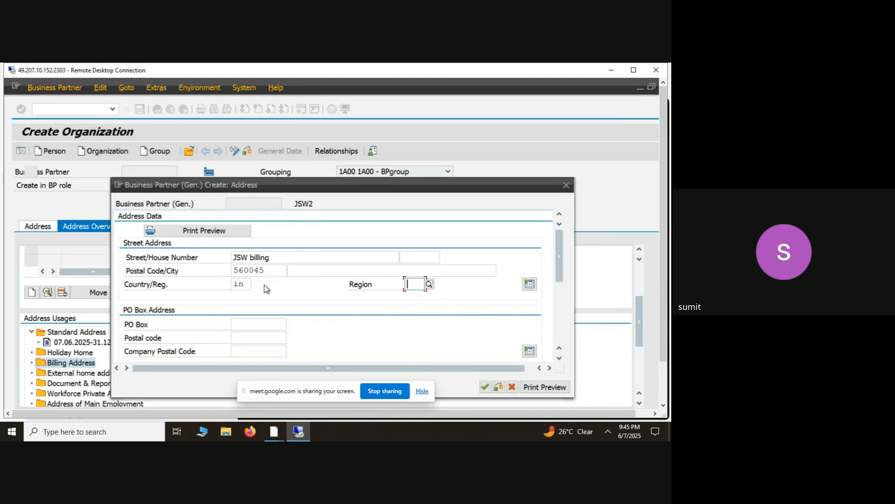
left_click(250, 284)
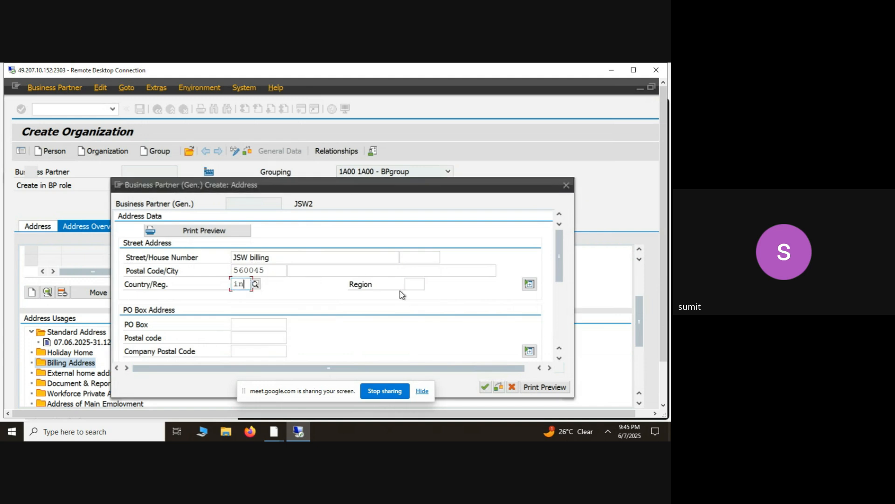
left_click(417, 284)
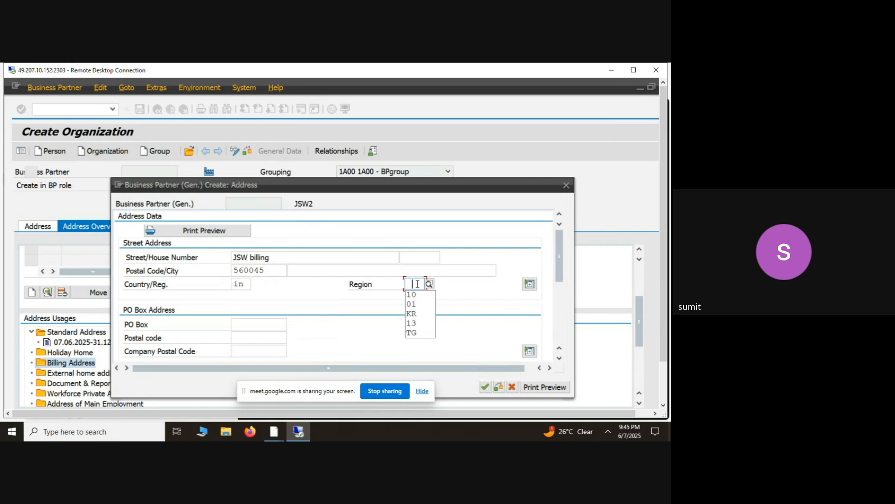
key("Down")
key("Return")
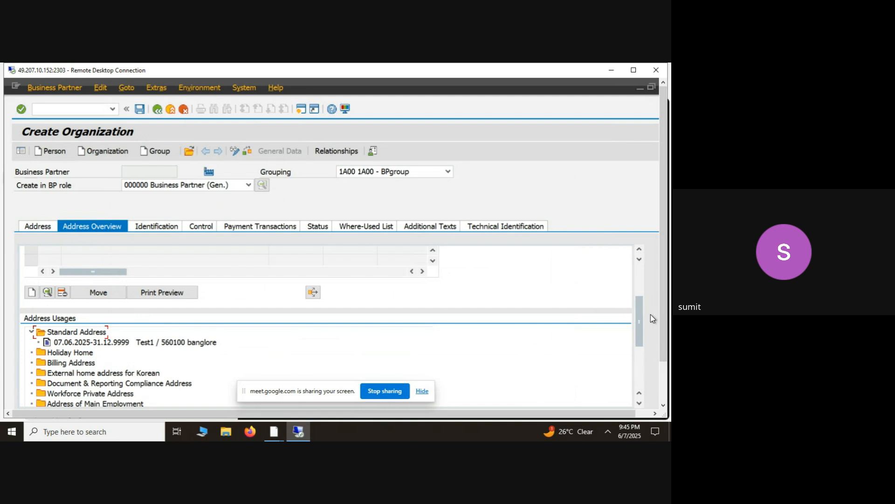
- Check the JSW billing entry in the address overview and open the organization's identification data
left_click_drag(640, 317, 639, 285)
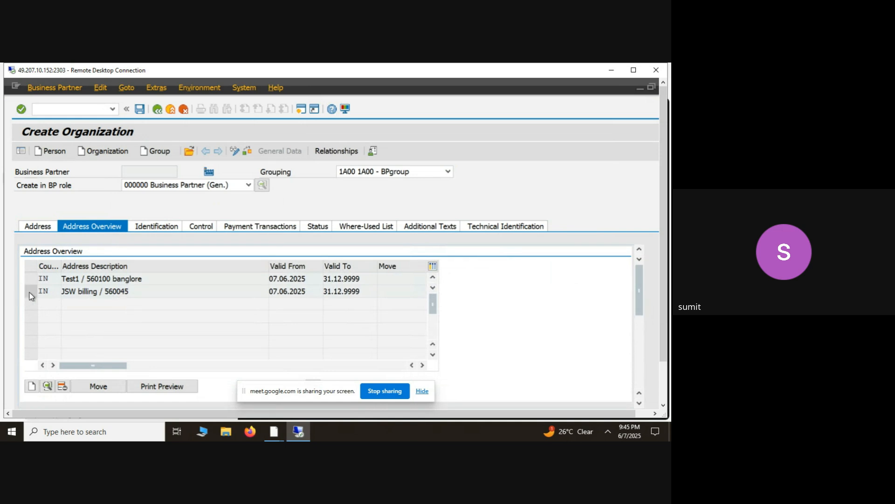
left_click(30, 293)
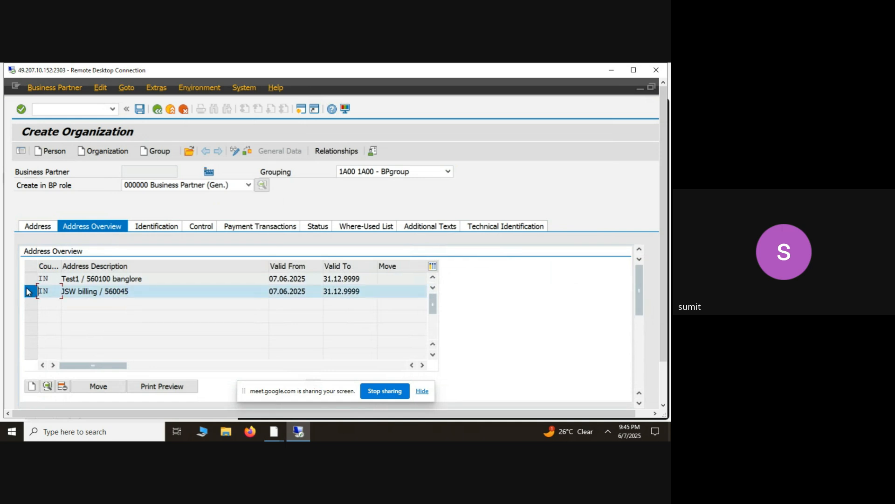
left_click(161, 229)
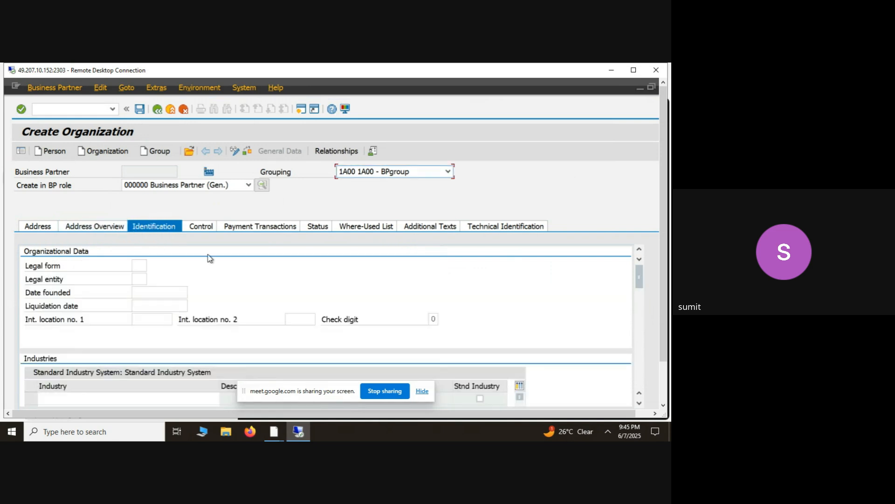
- Set the BP type to 0001 in the organization's control parameters and accept the field selection adjustment
left_click(212, 227)
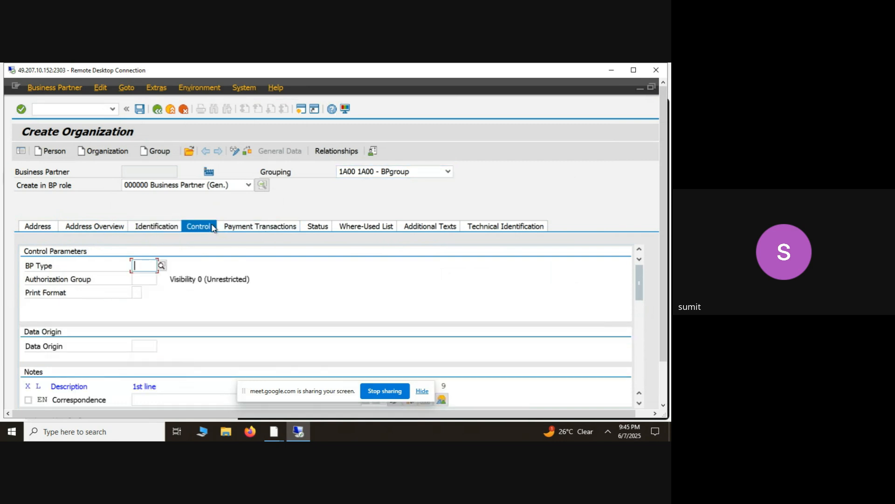
left_click(162, 265)
left_click(196, 266)
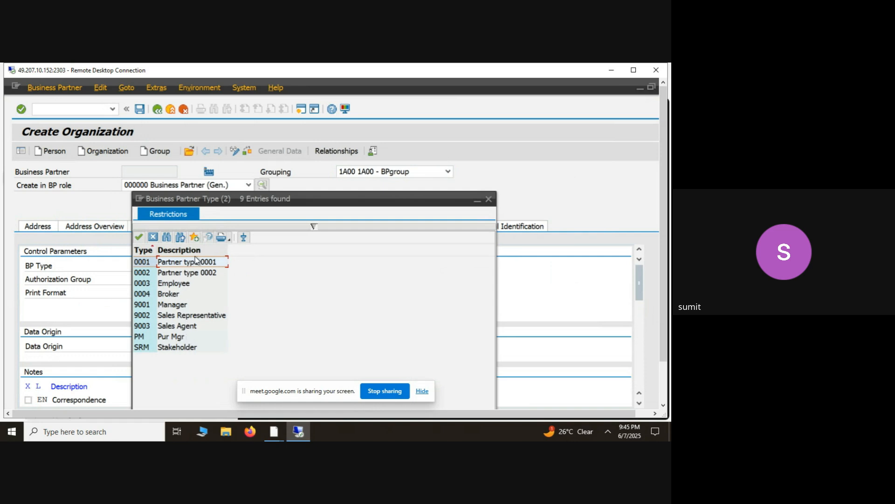
double_click(196, 261)
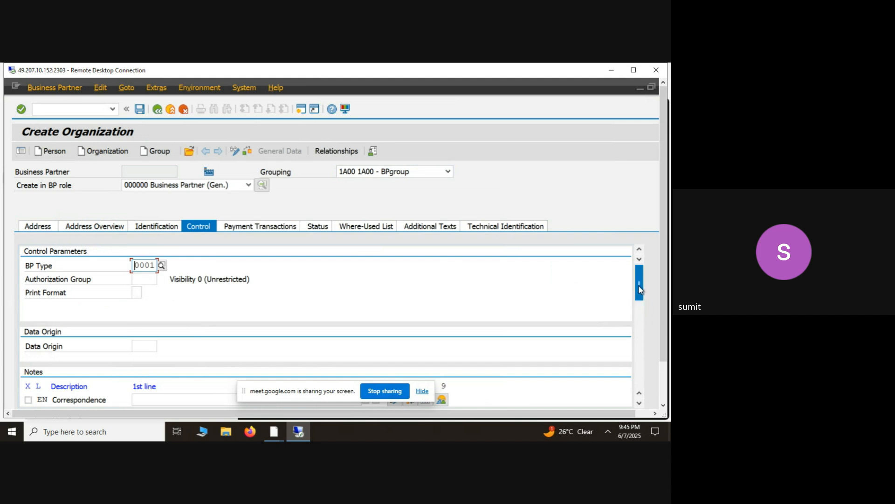
mouse_move(639, 286)
left_mouse_down()
mouse_move(639, 341)
mouse_move(643, 292)
left_mouse_up()
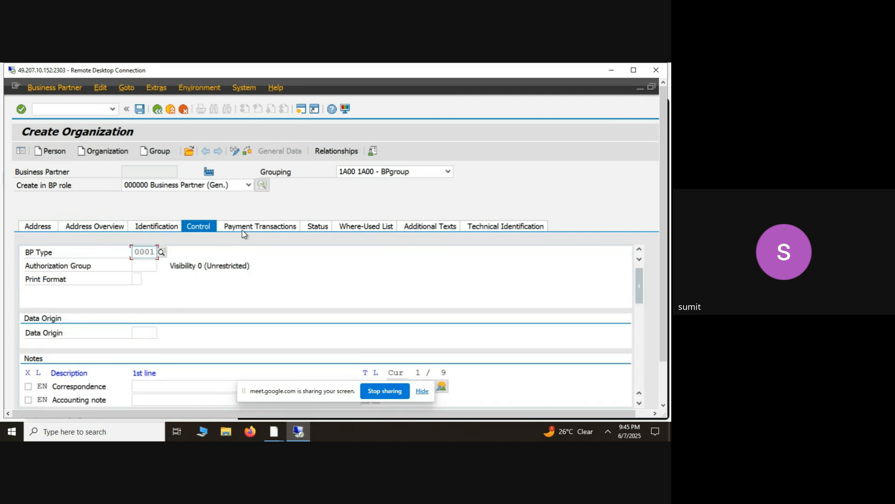
key("Return")
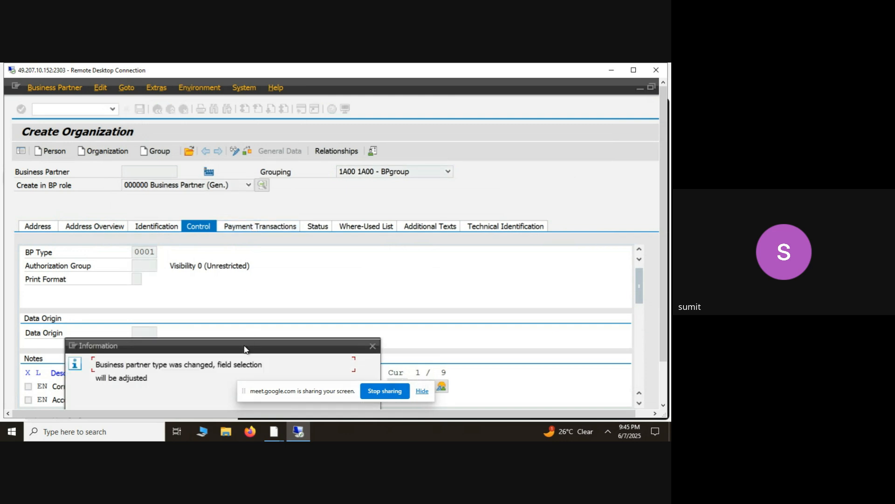
left_click_drag(244, 349, 252, 316)
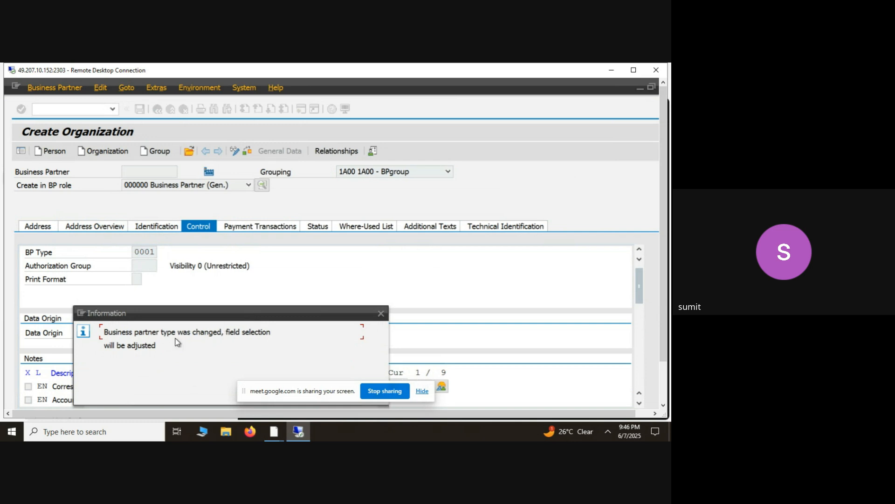
left_click_drag(308, 311, 316, 251)
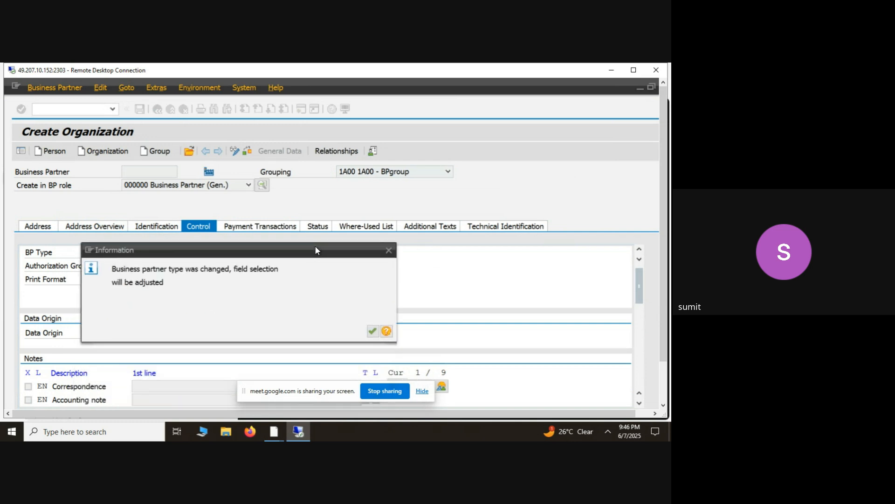
left_click(376, 333)
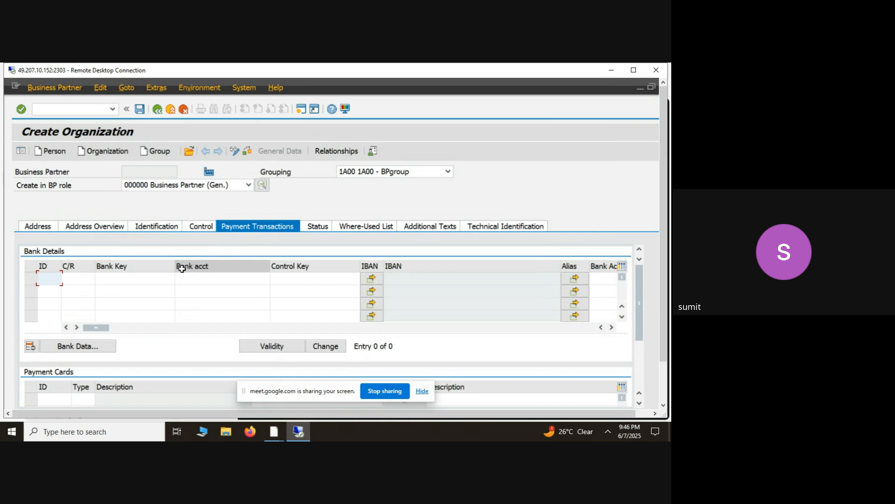
- Review the bank details, status, where-used list and technical identification data of the organization
left_click(140, 280)
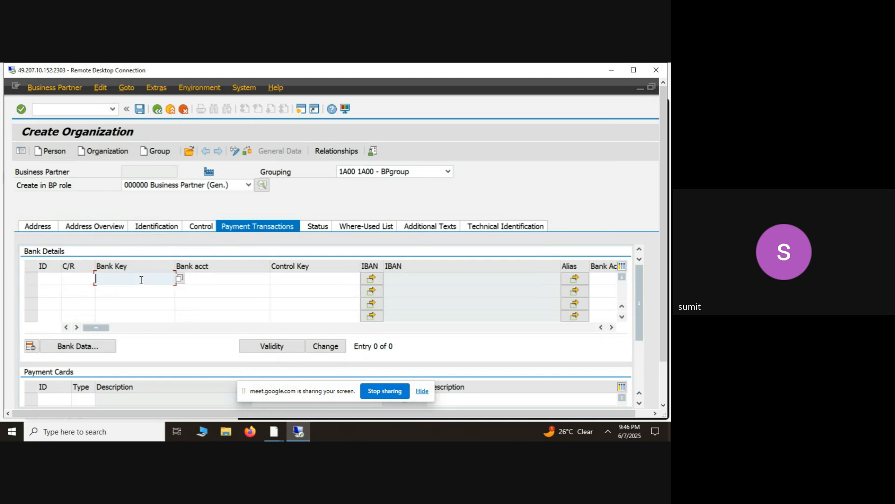
left_click(319, 227)
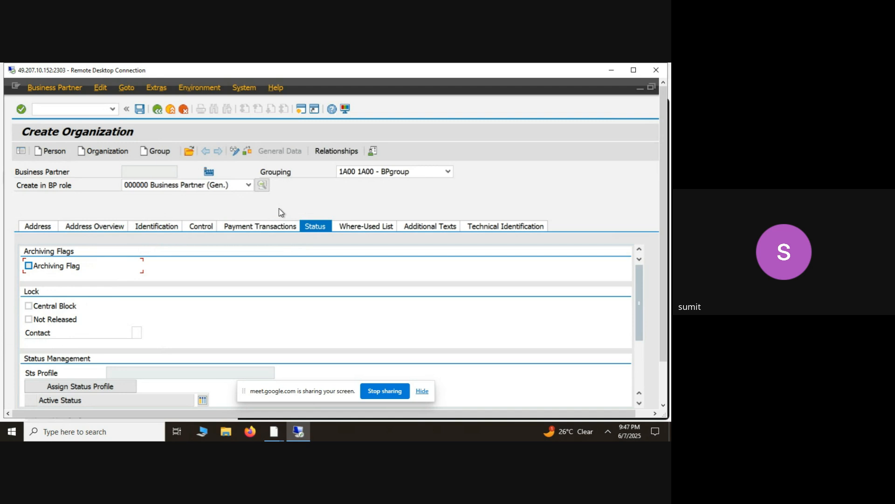
left_click(358, 226)
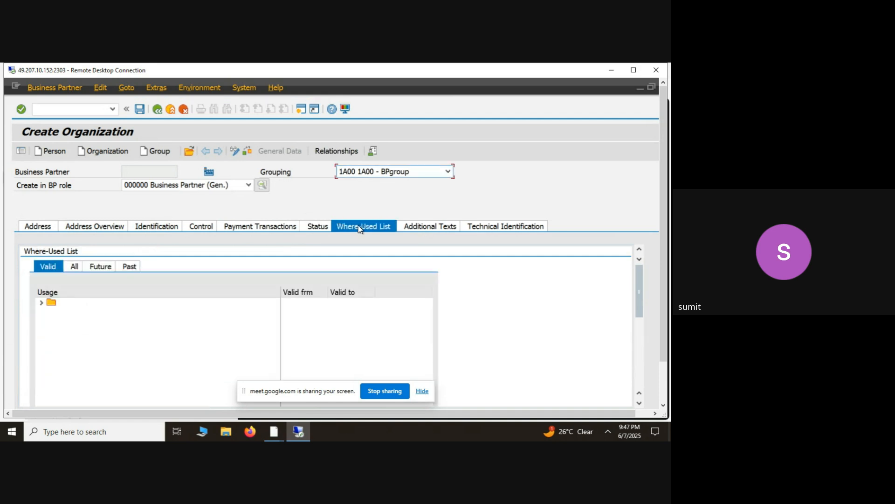
left_click(421, 226)
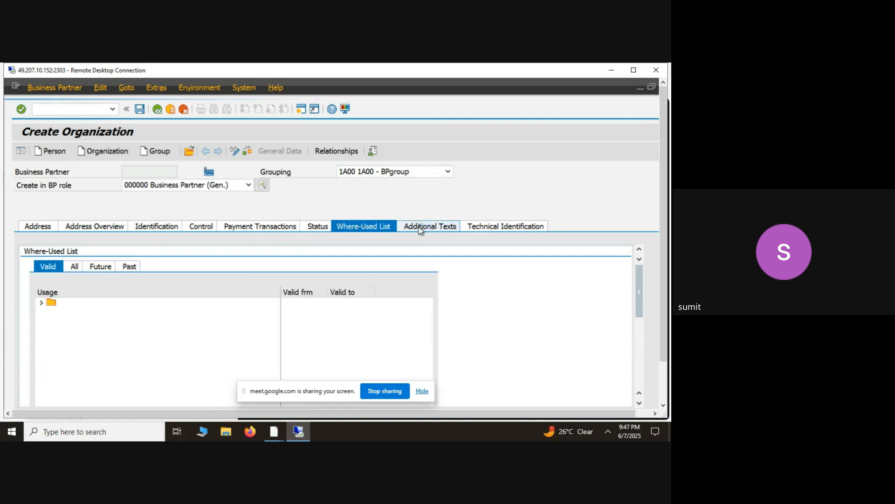
left_click(481, 228)
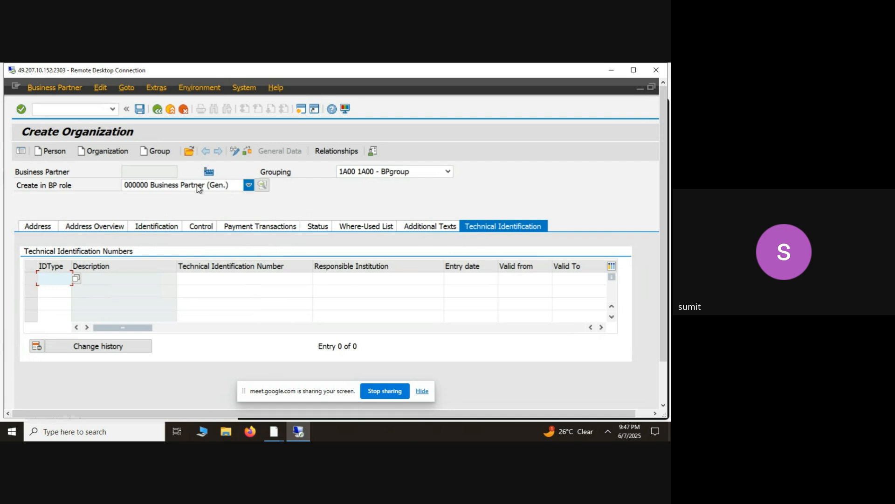
- Save the new organization business partner and highlight its assigned business partner number
left_click(139, 110)
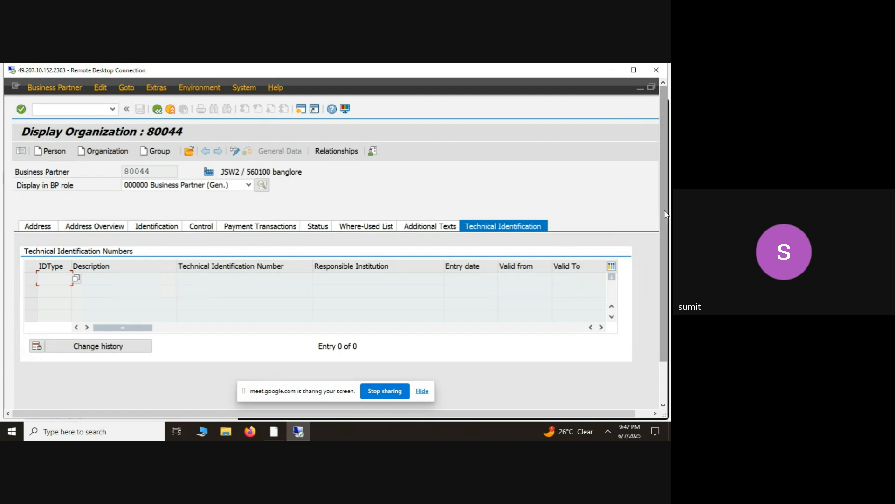
left_click_drag(665, 214, 662, 253)
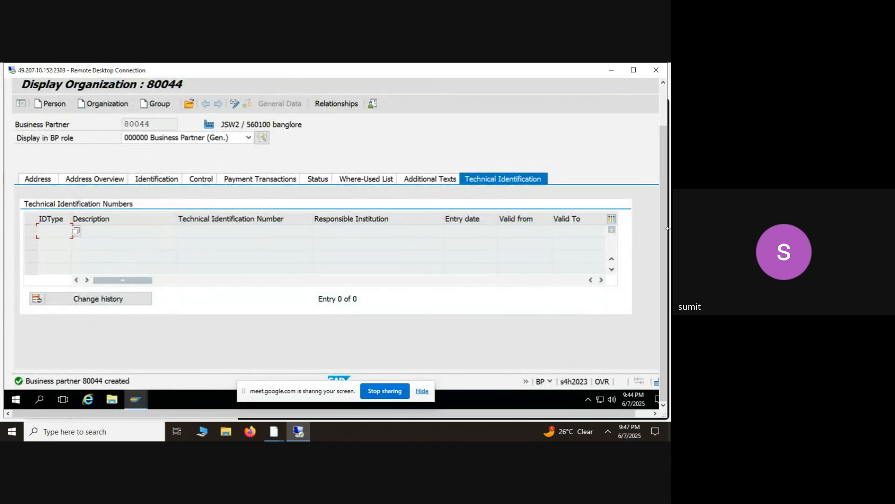
left_click_drag(662, 236, 658, 201)
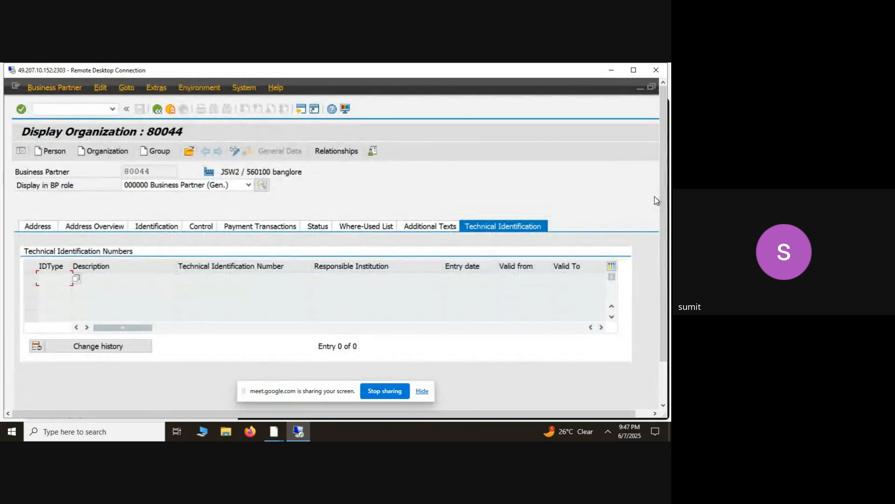
double_click(154, 171)
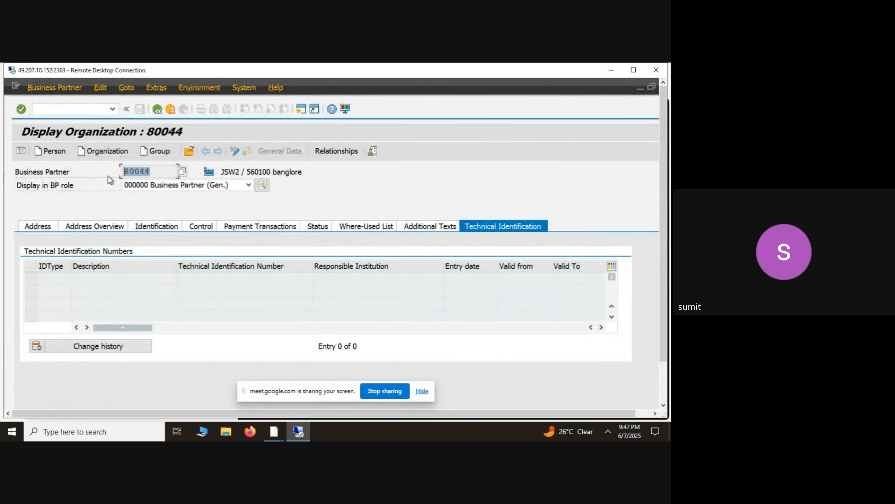
- Switch the saved business partner to change mode and choose FLVN01 Supplier as its BP role
left_click(234, 152)
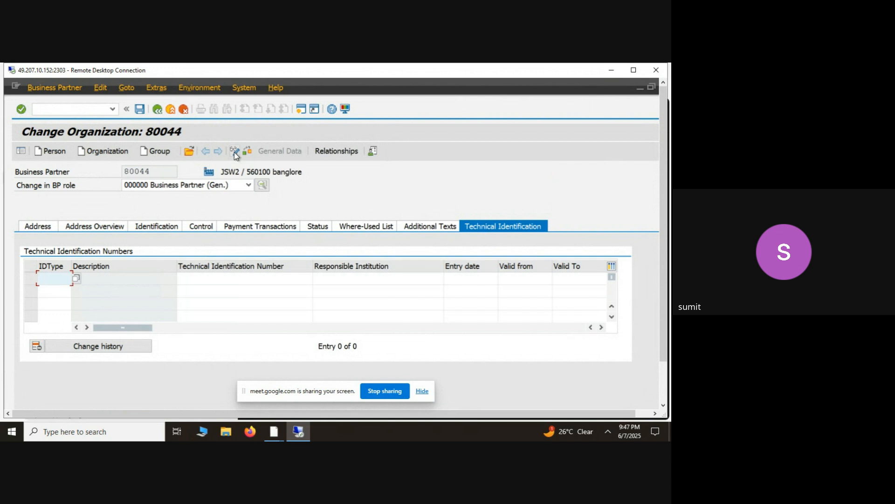
left_click(232, 190)
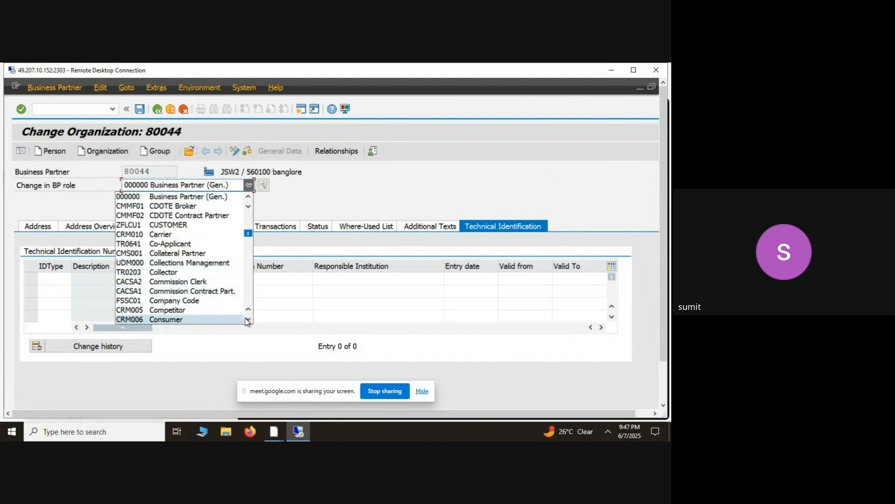
scroll(247, 320, "down", 10)
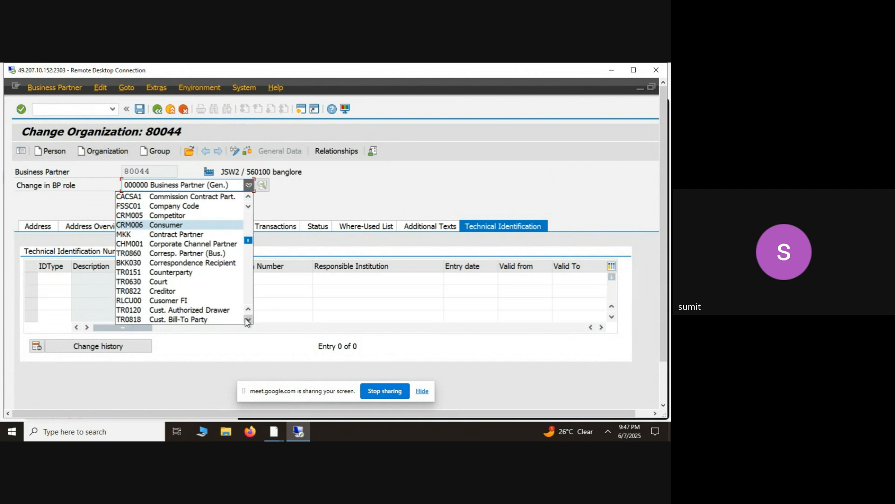
scroll(247, 322, "down", 4)
scroll(248, 321, "down", 11)
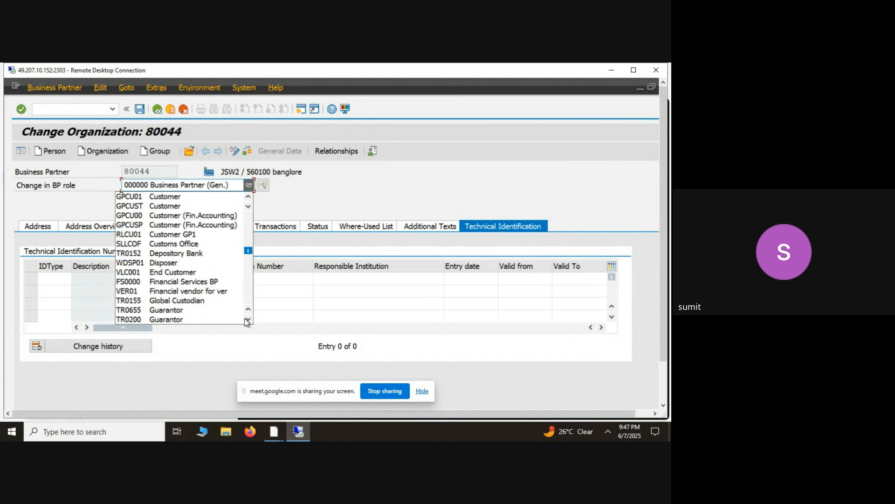
scroll(246, 321, "down", 7)
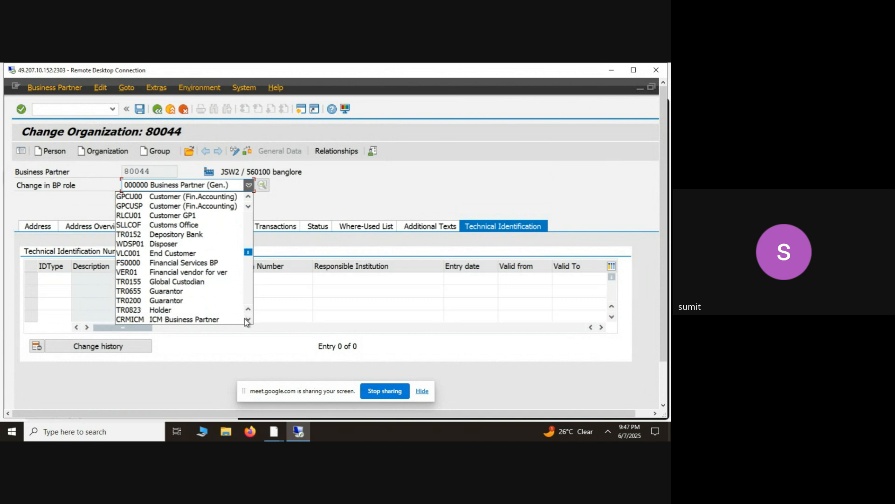
scroll(244, 318, "down", 7)
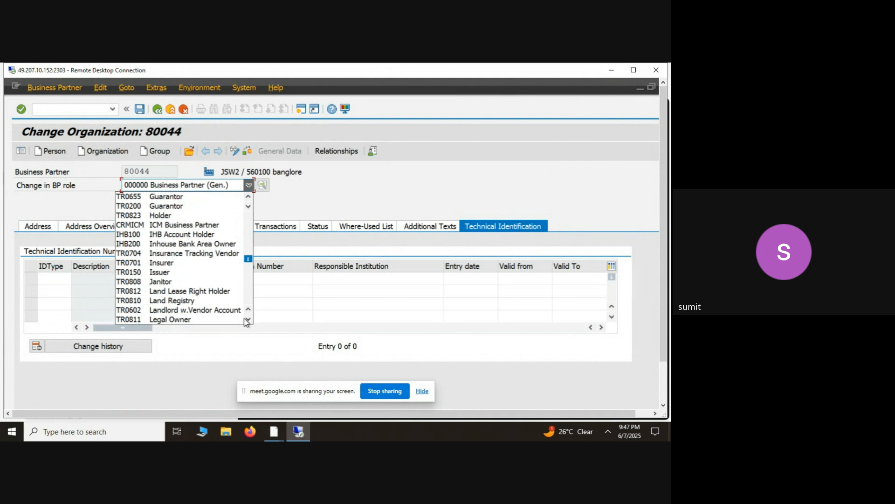
scroll(245, 318, "down", 2)
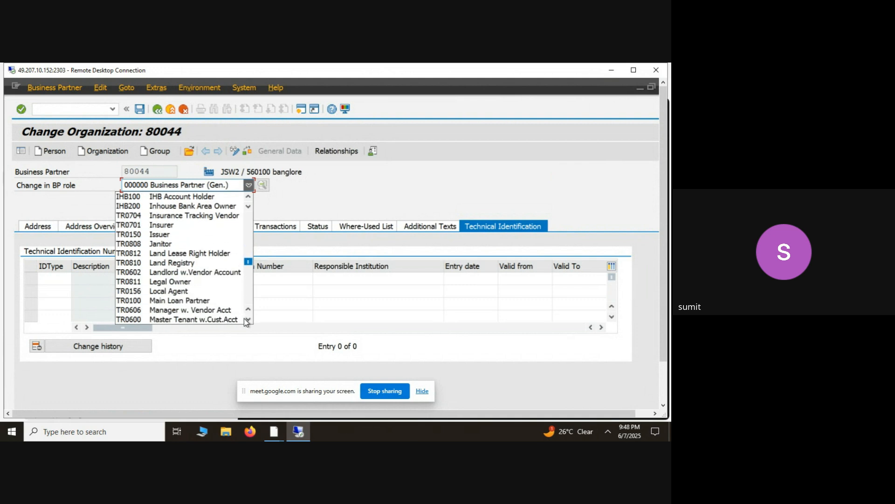
scroll(249, 320, "down", 5)
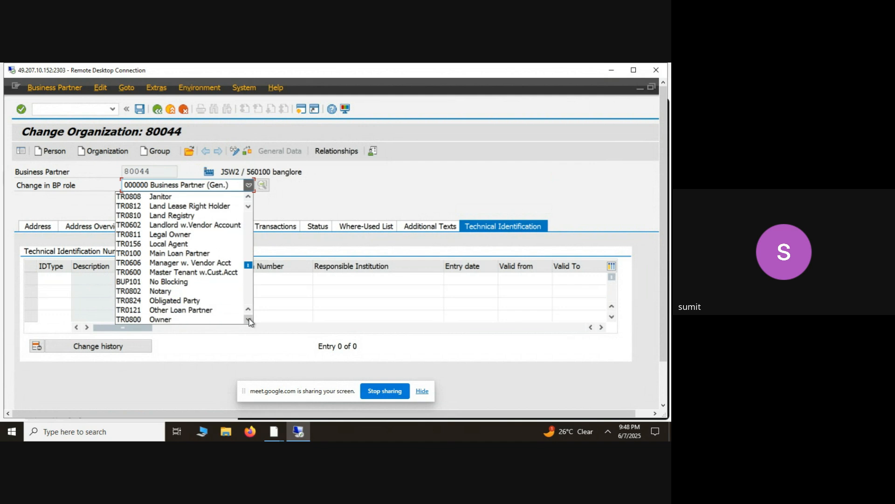
scroll(250, 322, "down", 10)
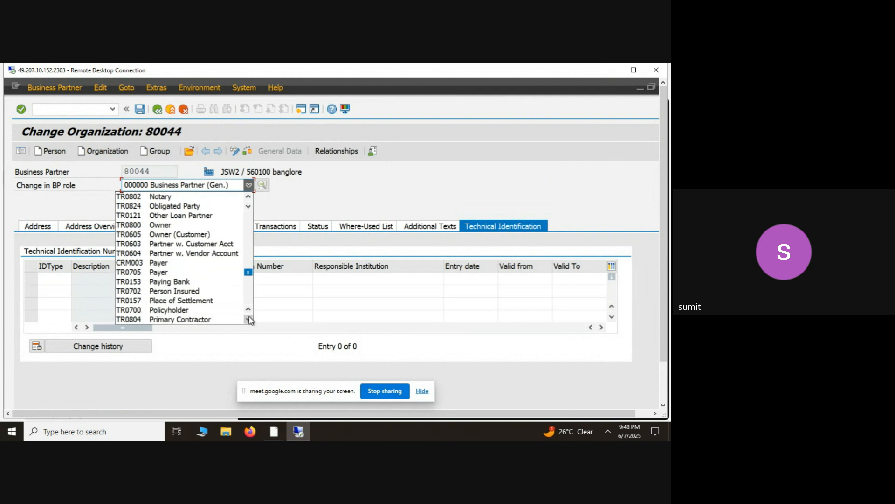
scroll(250, 320, "down", 20)
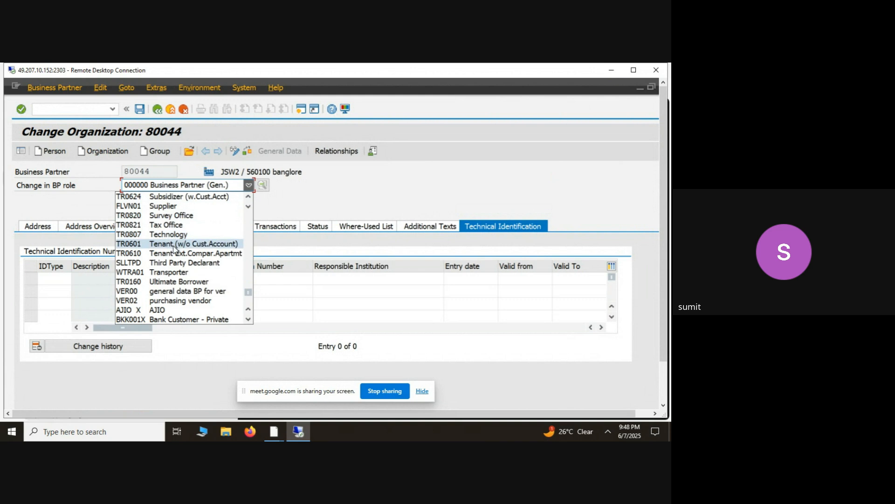
left_click(164, 206)
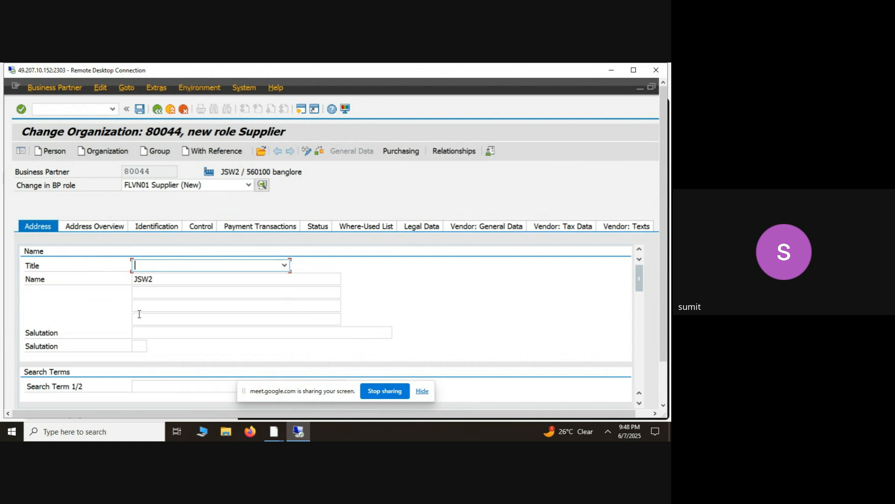
- Open the supplier's purchasing data after checking its address overview, and assign purchasing organization 0001
left_click(97, 225)
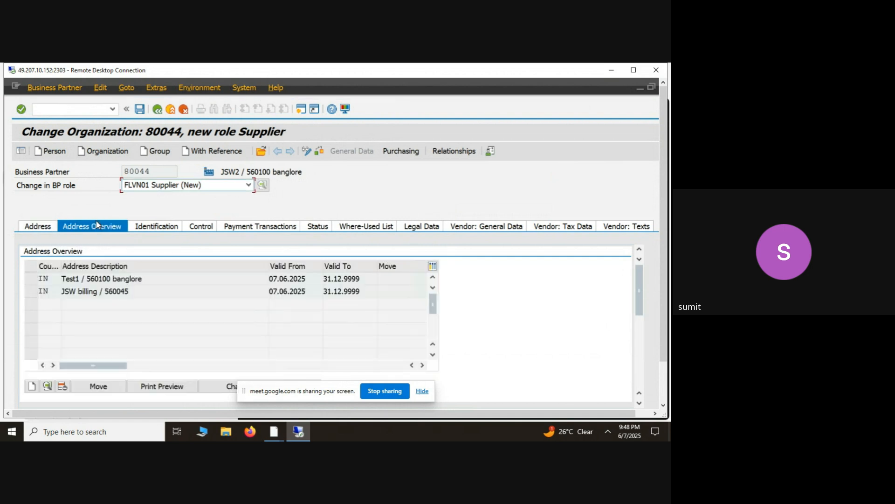
left_click(410, 145)
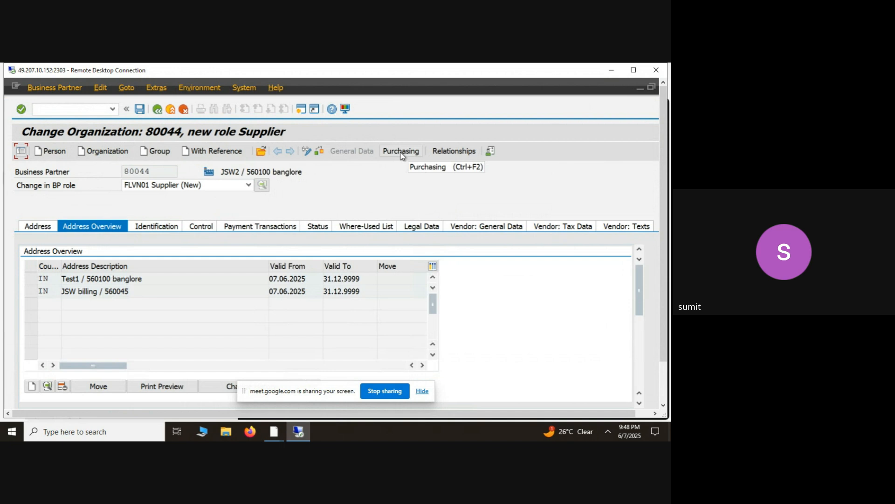
left_click(402, 154)
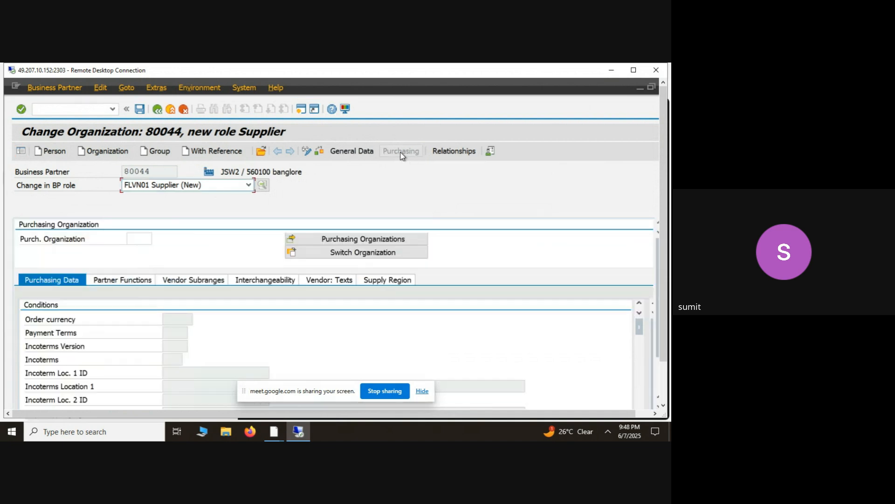
left_click(140, 240)
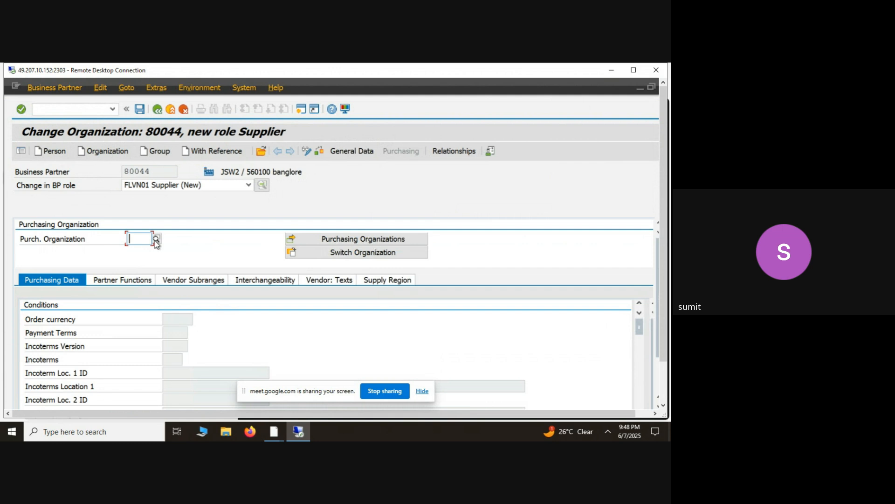
left_click(156, 239)
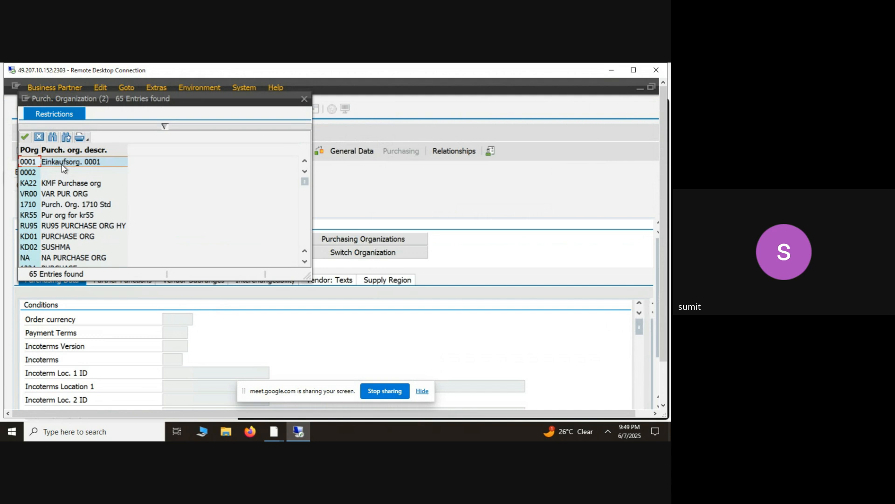
left_click(61, 161)
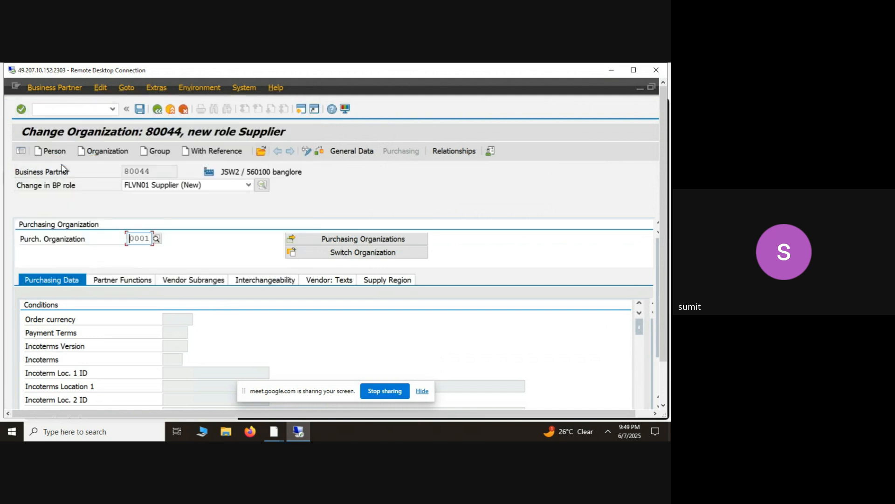
key("Return")
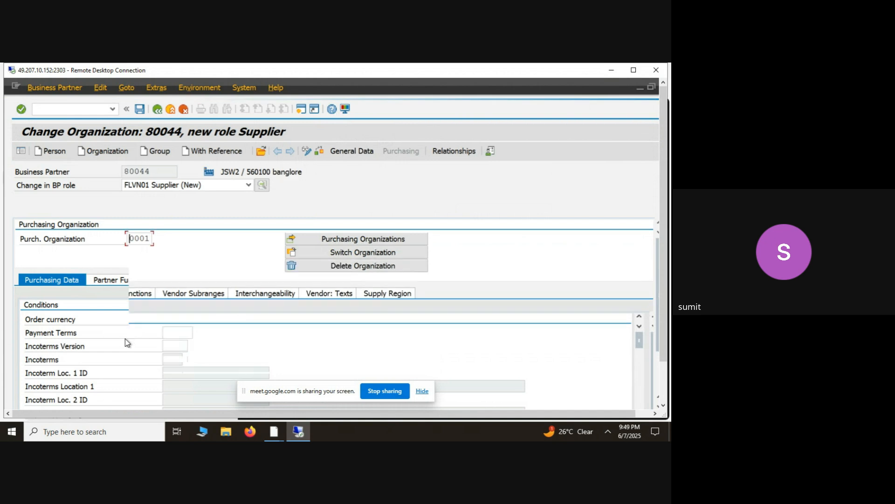
- Set the order currency to INR in the supplier's purchasing conditions
left_click(175, 332)
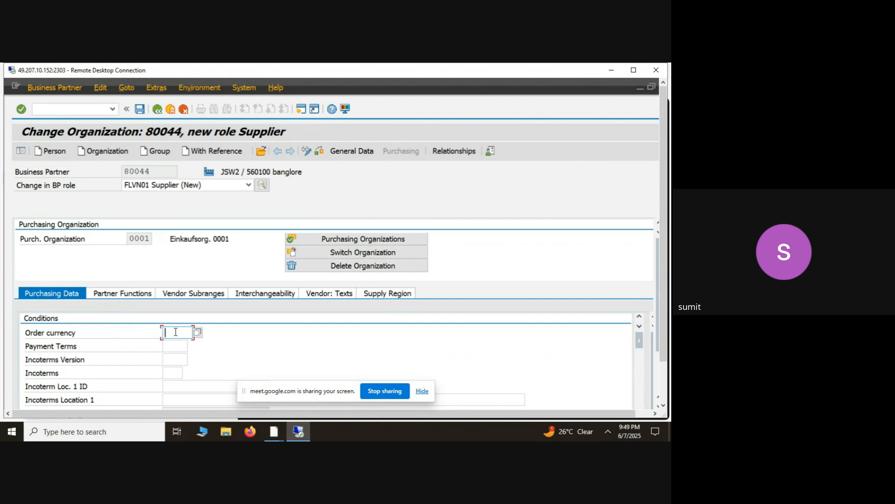
type("onr")
key("BackSpace")
key("BackSpace")
key("BackSpace")
type("inr")
- Set the supplier's payment terms to 0003, with cash discounts within 14 and 20 days and net due within 30 days
left_click(177, 348)
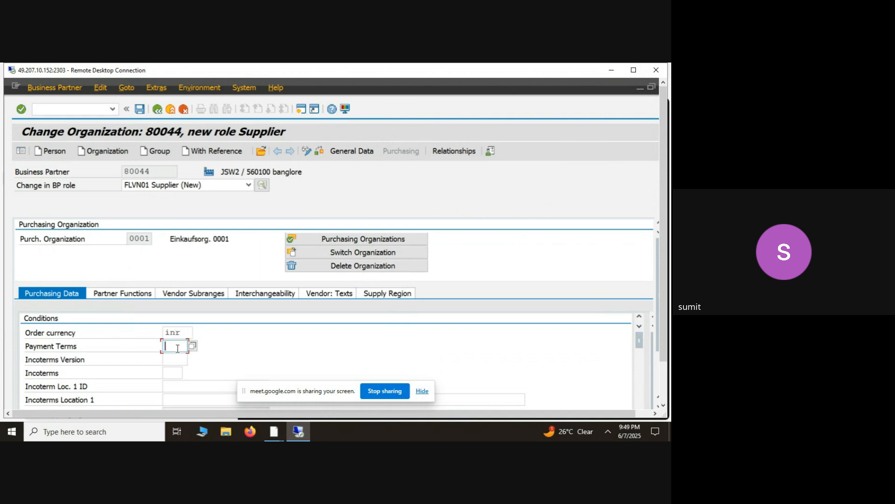
left_click(192, 346)
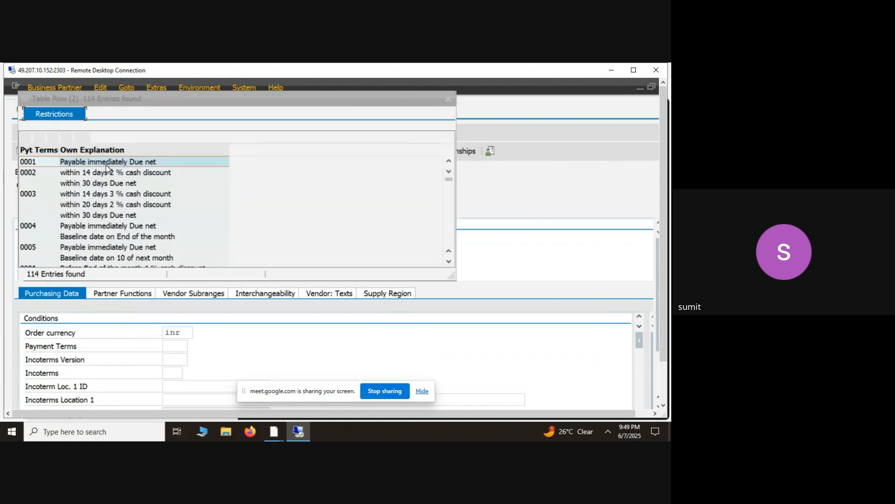
double_click(103, 165)
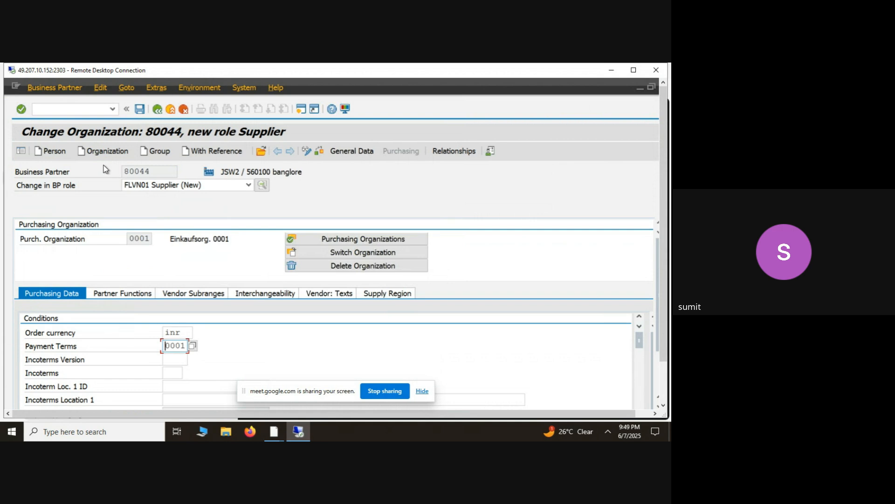
left_click(193, 346)
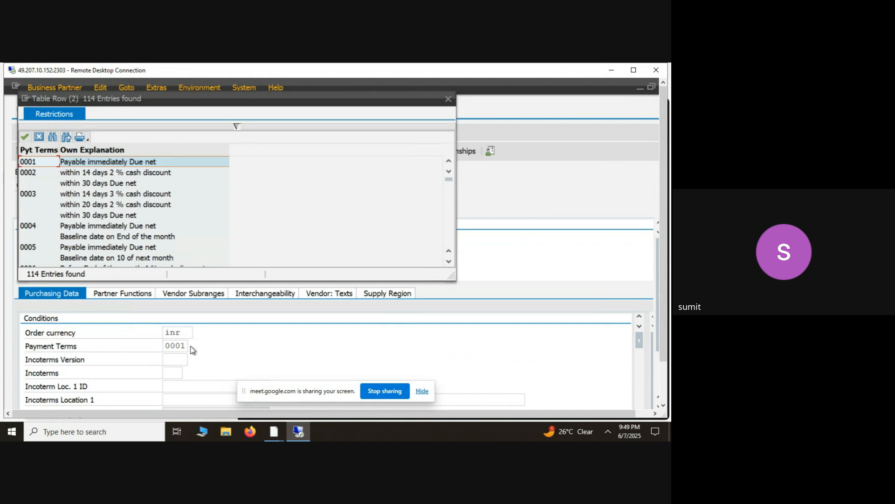
double_click(120, 218)
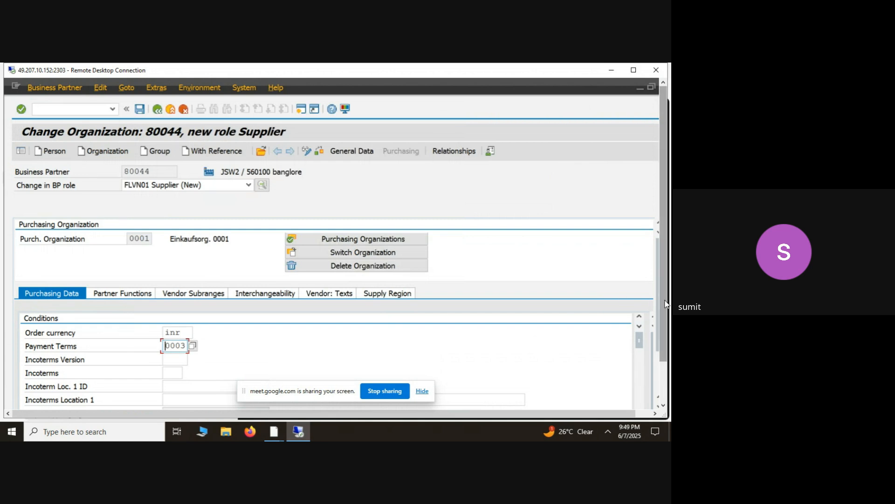
- Review the sales data and additional control data fields in the supplier's purchasing data
left_click_drag(665, 304, 661, 338)
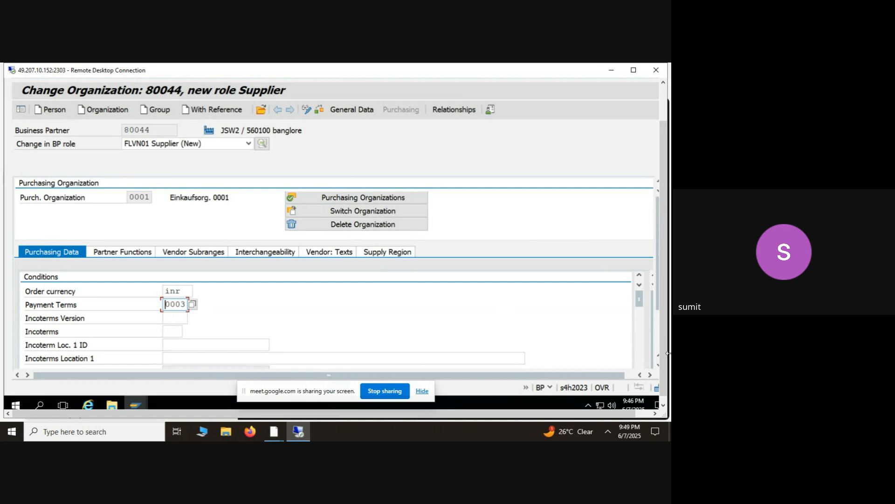
left_click_drag(640, 299, 640, 317)
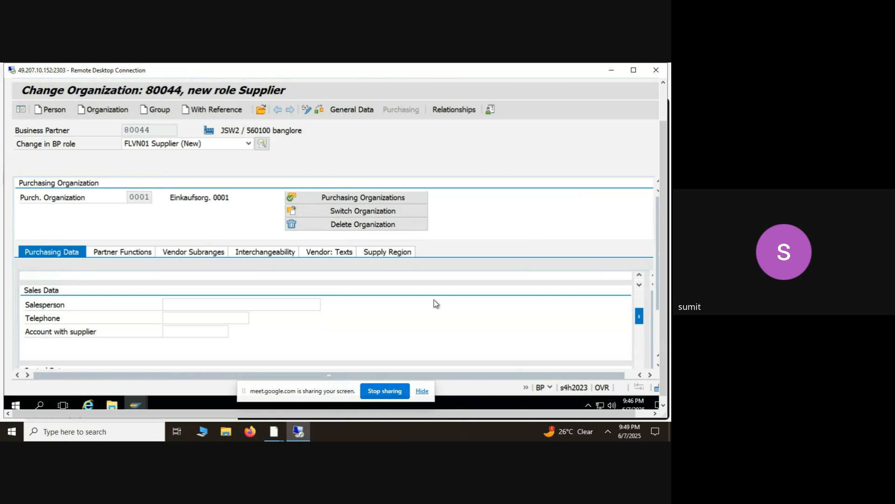
left_click(225, 304)
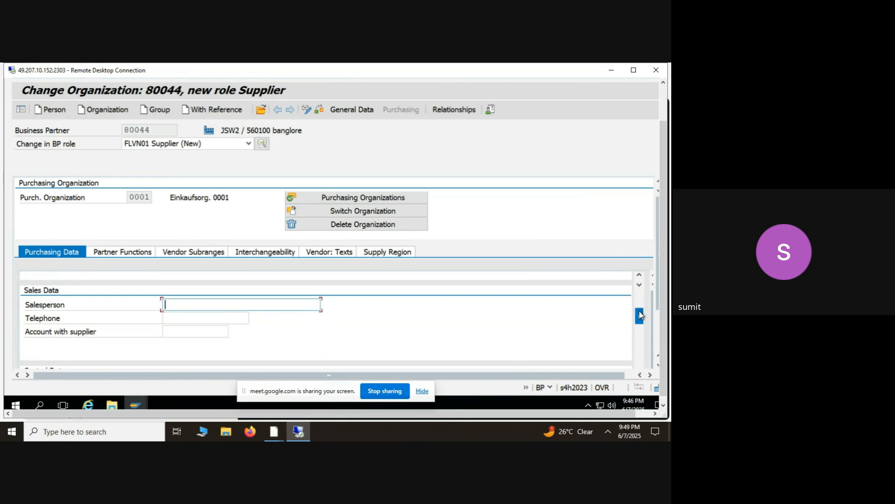
left_click_drag(640, 315, 639, 340)
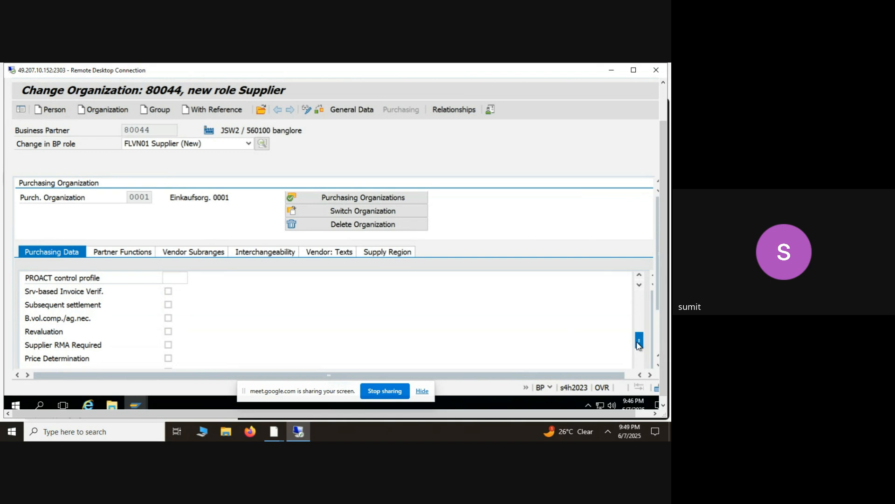
left_click_drag(639, 344, 635, 349)
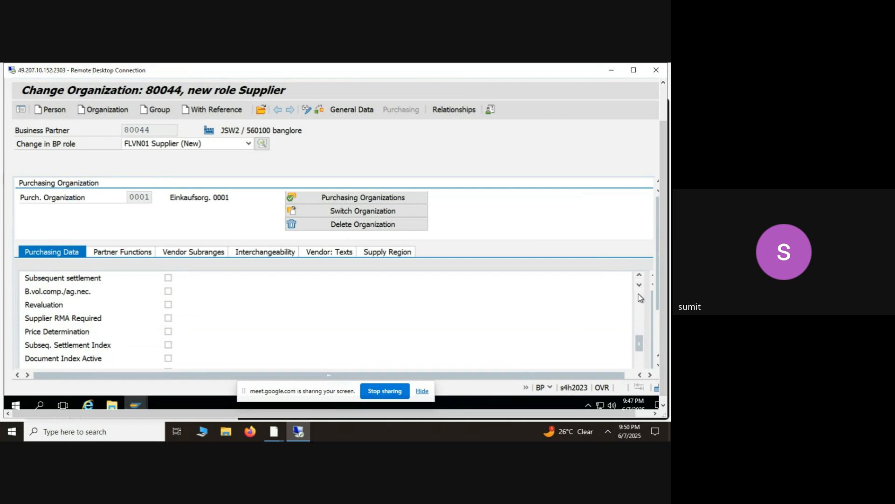
left_click(639, 277)
left_click(639, 277)
left_click(639, 276)
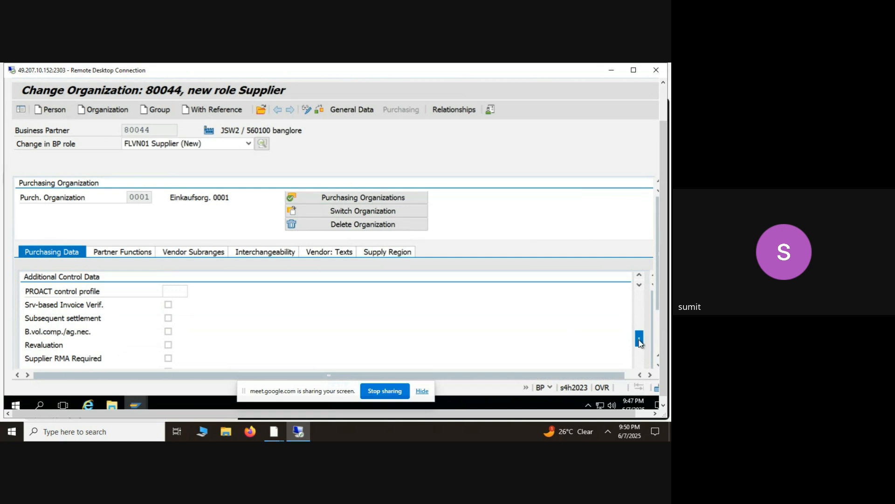
- Examine the default values for material and the additional purchasing data, including the purchasing organization delete flag and automatic purchase order
left_click_drag(640, 340, 641, 364)
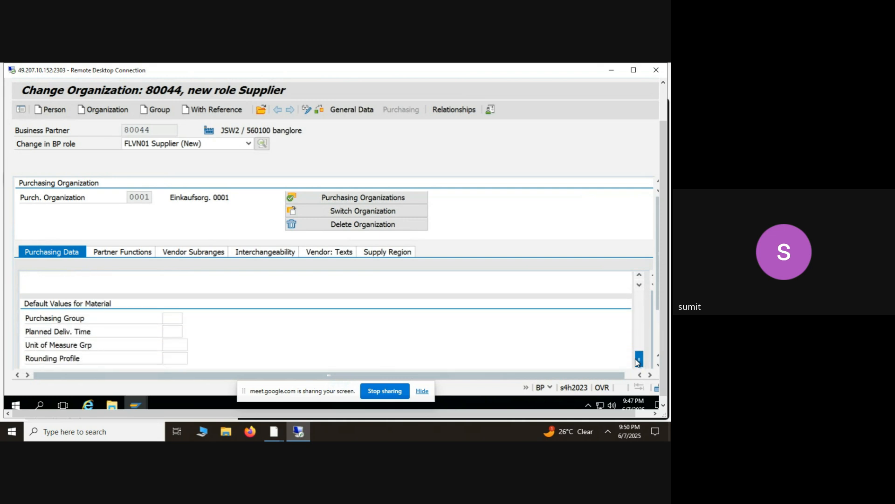
left_click(173, 319)
left_click(176, 329)
left_click(176, 346)
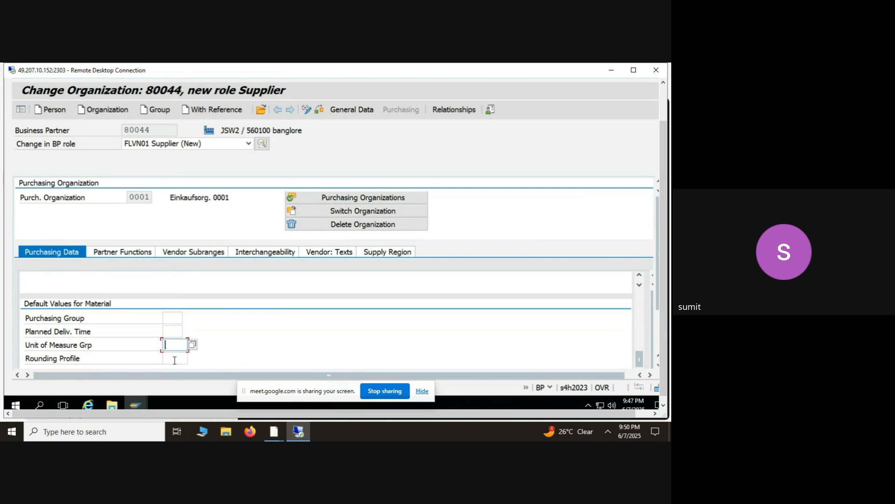
left_click(175, 359)
left_click_drag(641, 360, 641, 372)
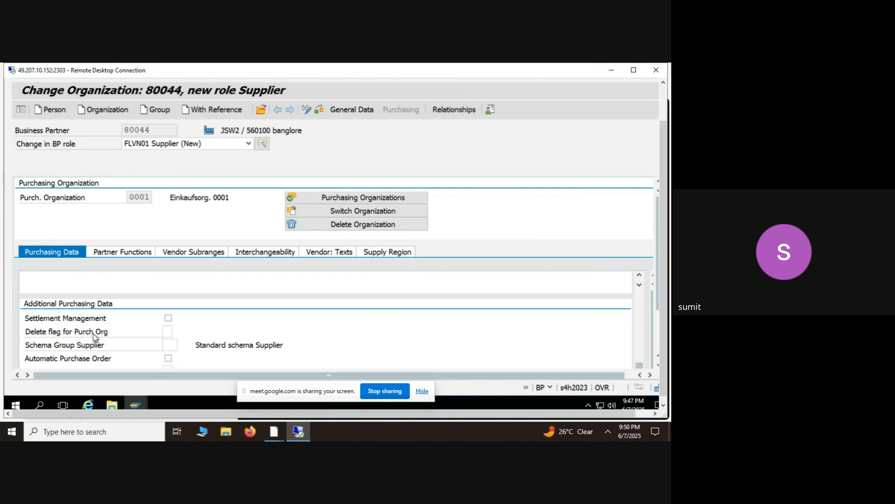
left_click(167, 331)
left_click(168, 359)
- Review the supplier's partner functions, vendor subranges, interchangeability, vendor texts and supply region
left_click(121, 252)
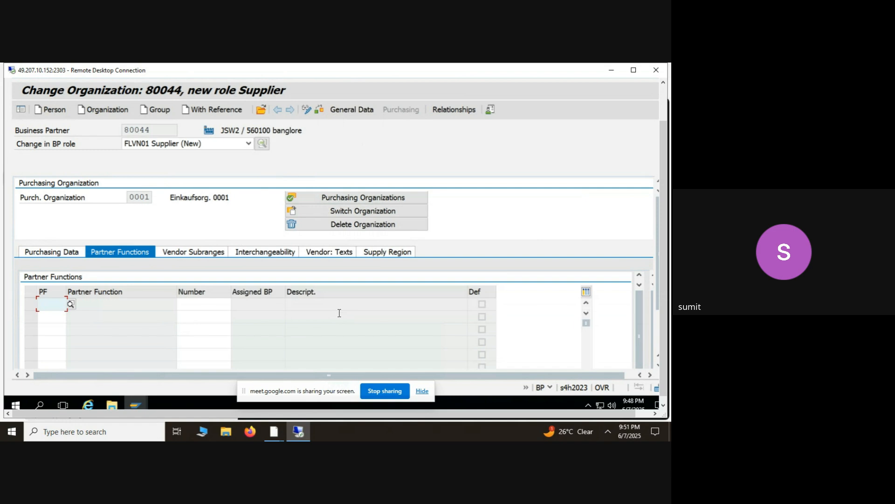
left_click(194, 255)
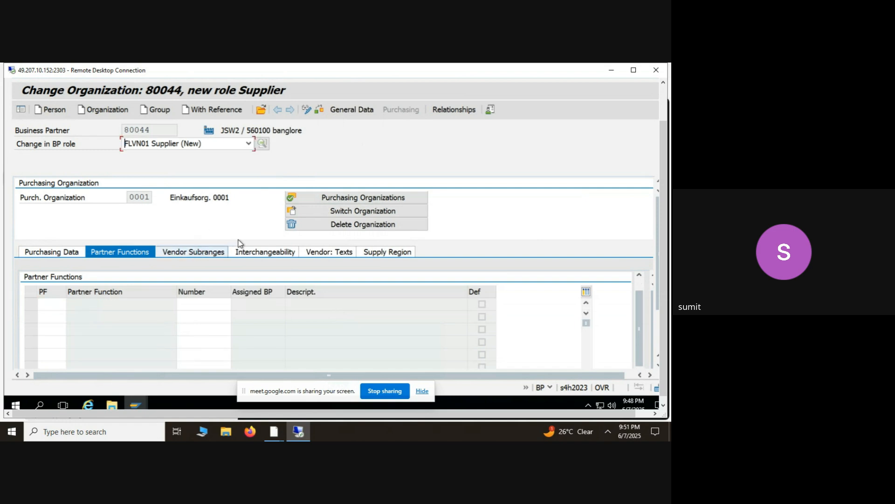
left_click(277, 251)
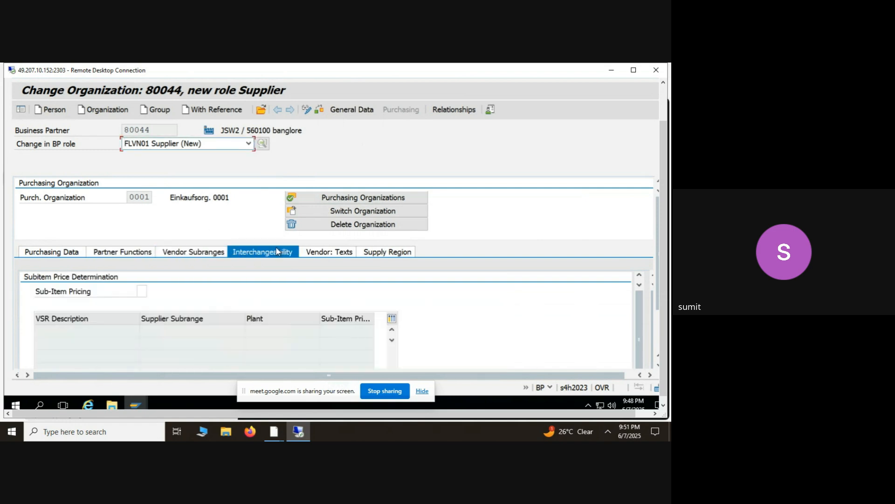
left_click(326, 252)
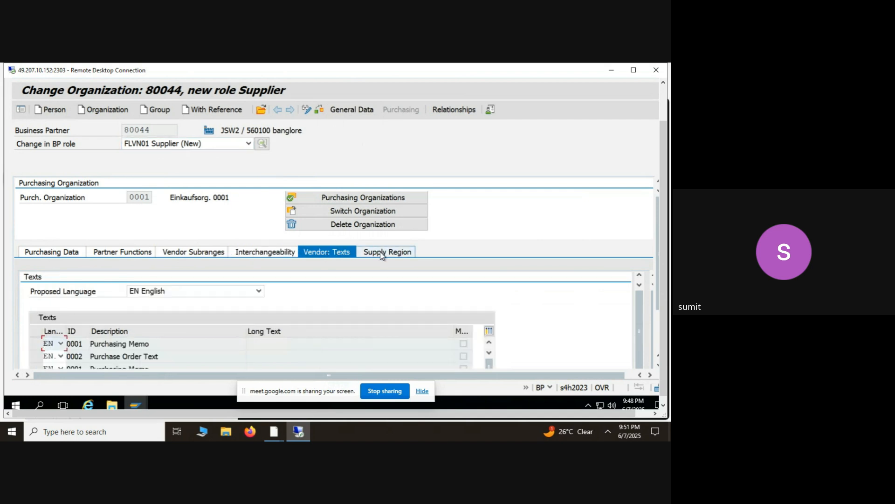
left_click(379, 252)
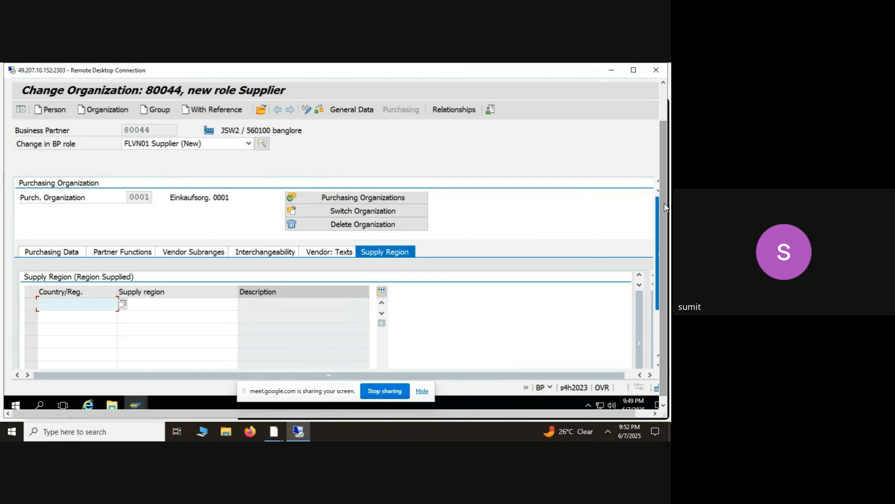
- Try to save the business partner with its new supplier role, and return to the purchasing data
left_click_drag(664, 207, 663, 170)
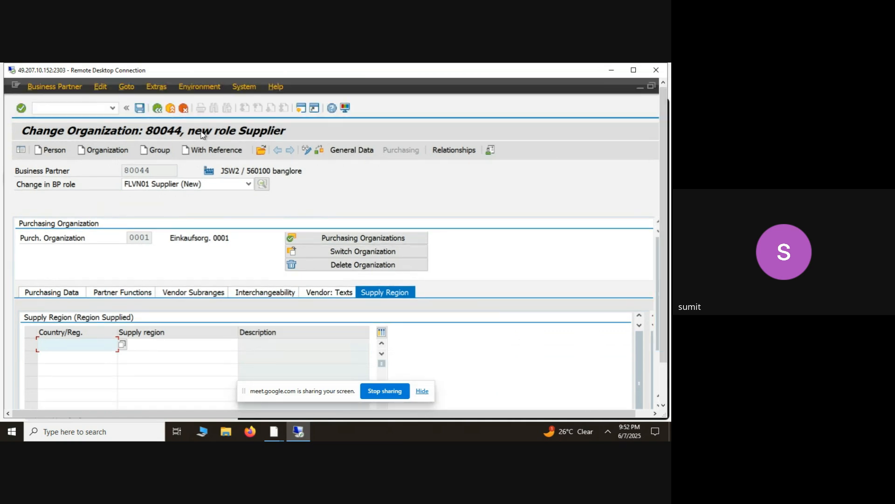
left_click(139, 109)
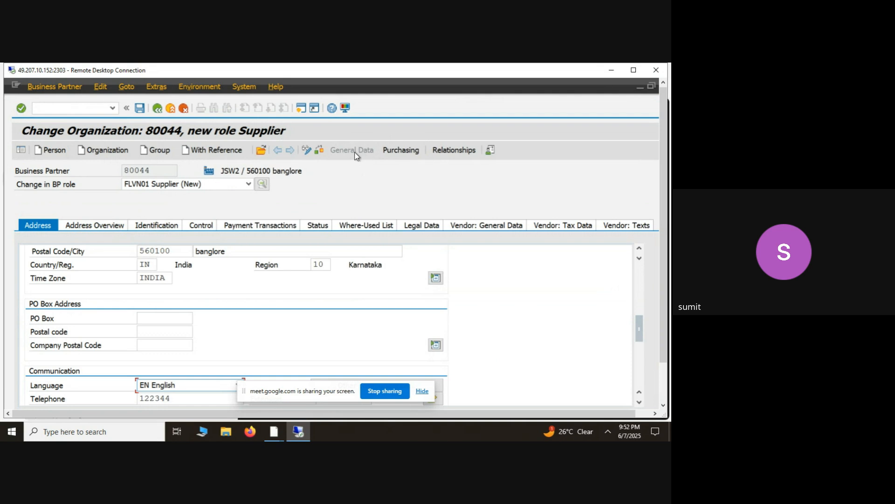
left_click(404, 152)
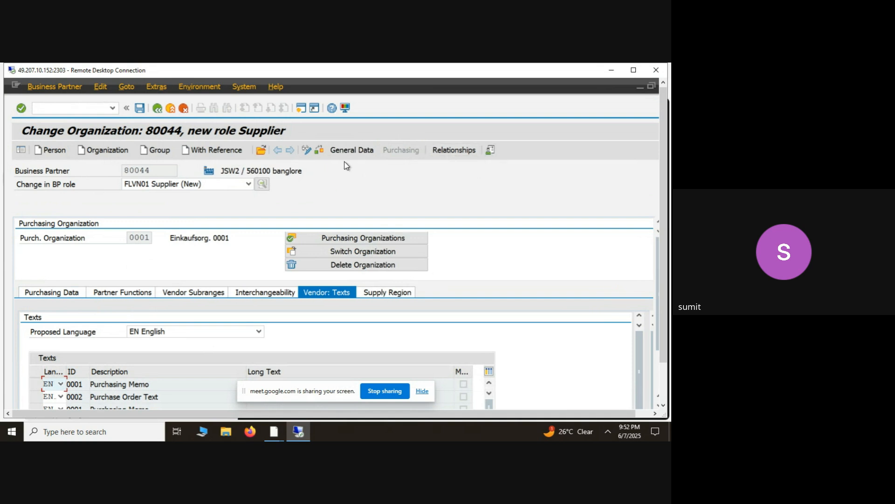
- Look through the available business partner roles for the Supplier (Fin.Accounting) role
left_click(248, 184)
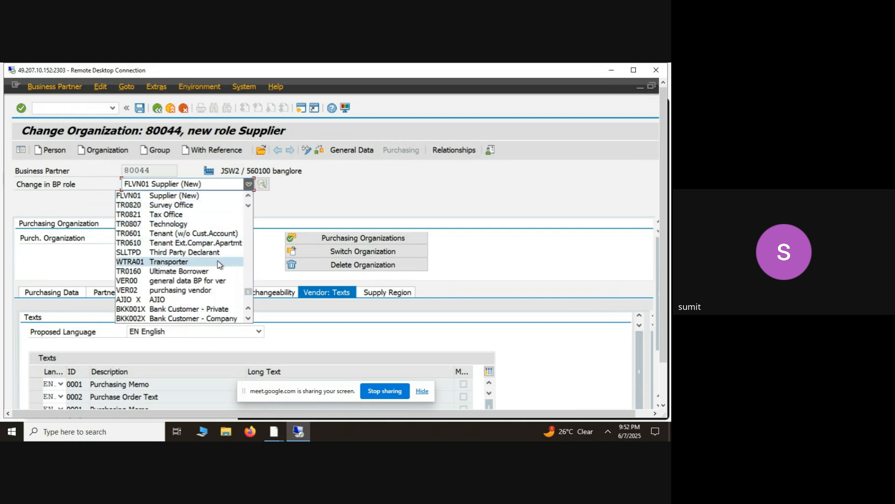
scroll(249, 318, "down", 3)
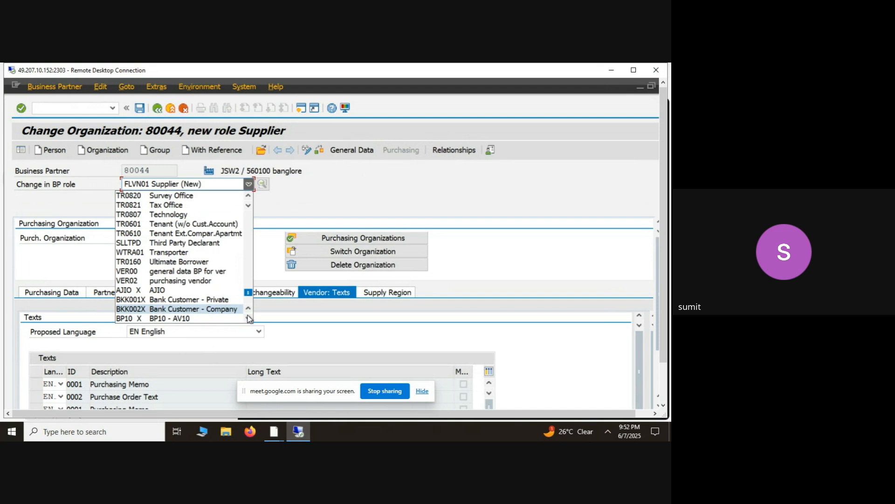
left_click(248, 319)
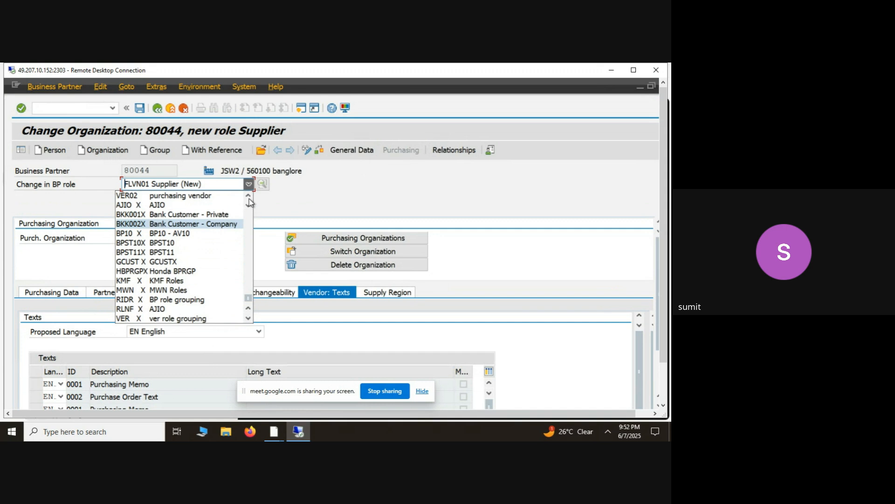
scroll(249, 201, "up", 10)
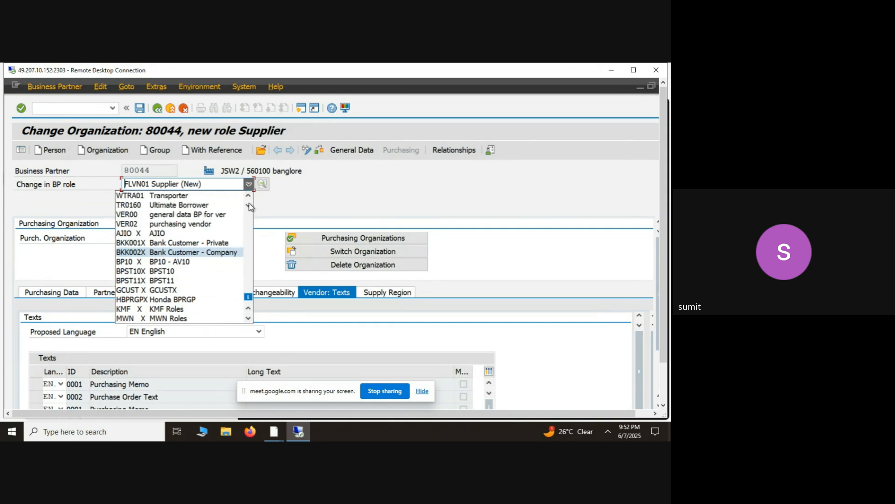
scroll(250, 198, "up", 3)
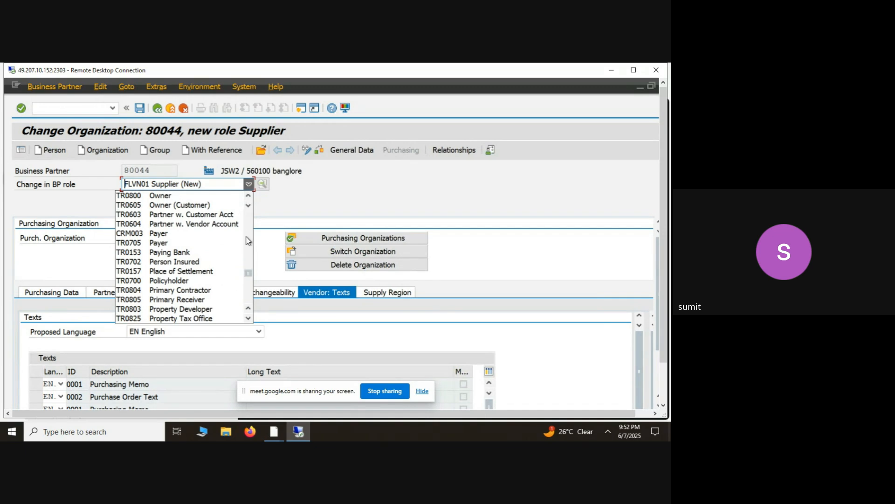
scroll(250, 199, "up", 3)
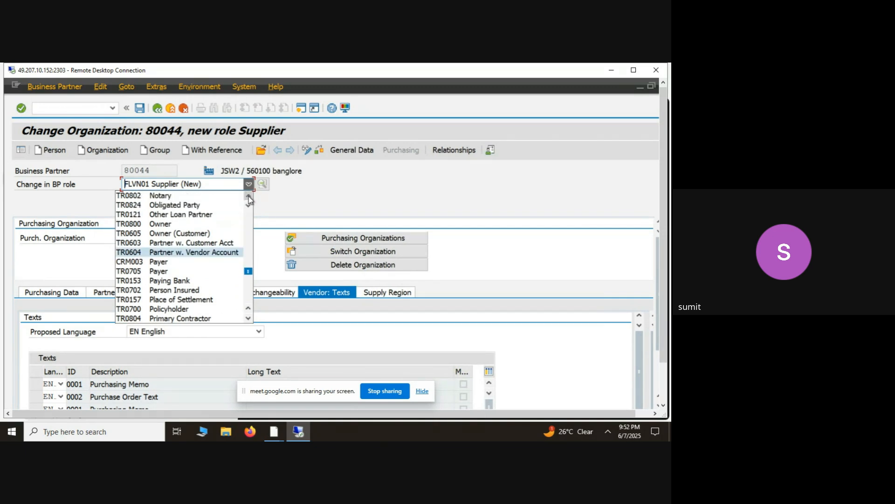
scroll(250, 200, "up", 4)
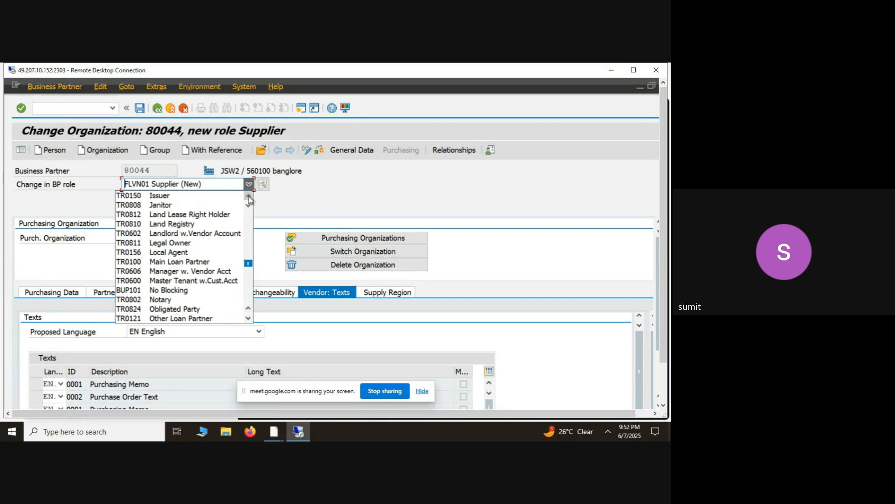
scroll(250, 198, "up", 3)
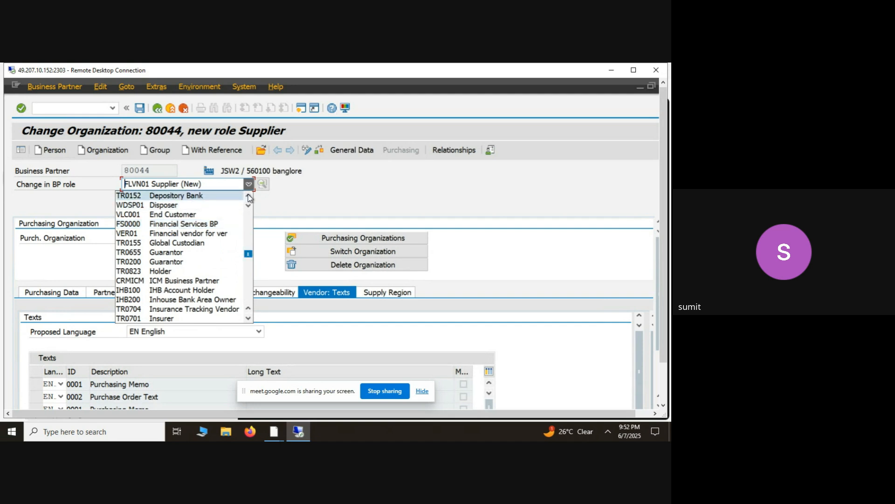
scroll(249, 198, "up", 3)
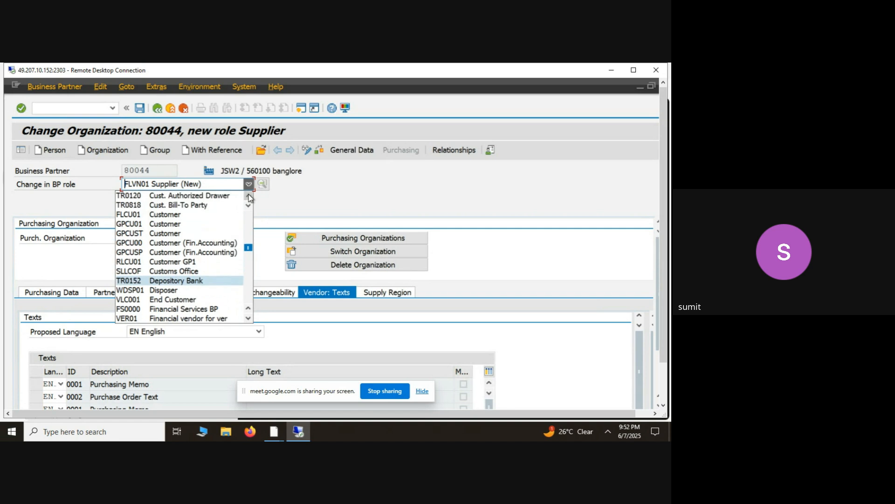
scroll(250, 199, "up", 2)
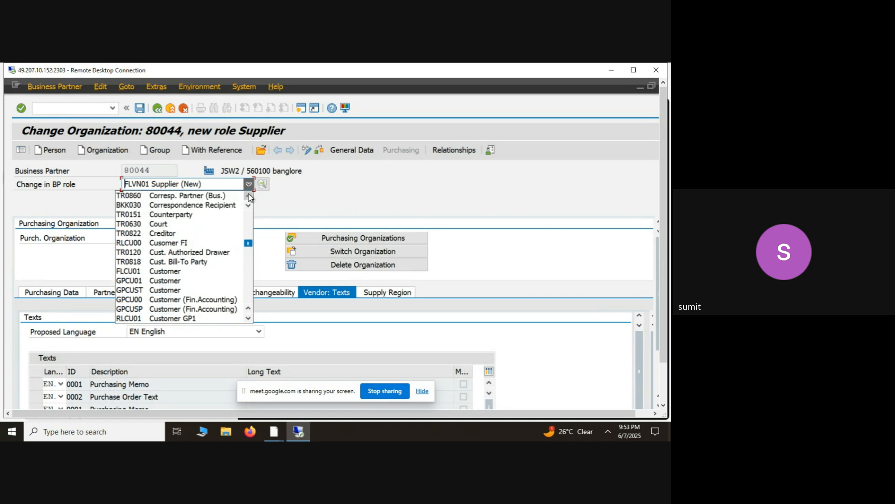
scroll(250, 197, "up", 2)
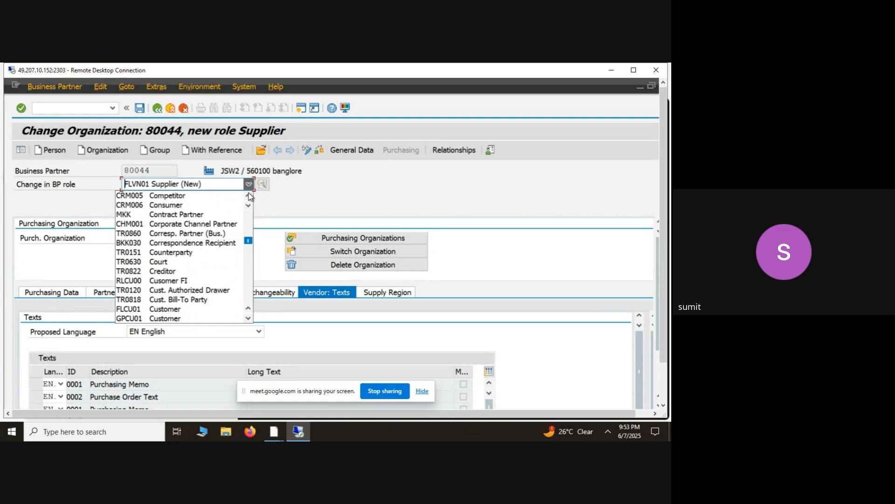
scroll(250, 197, "up", 3)
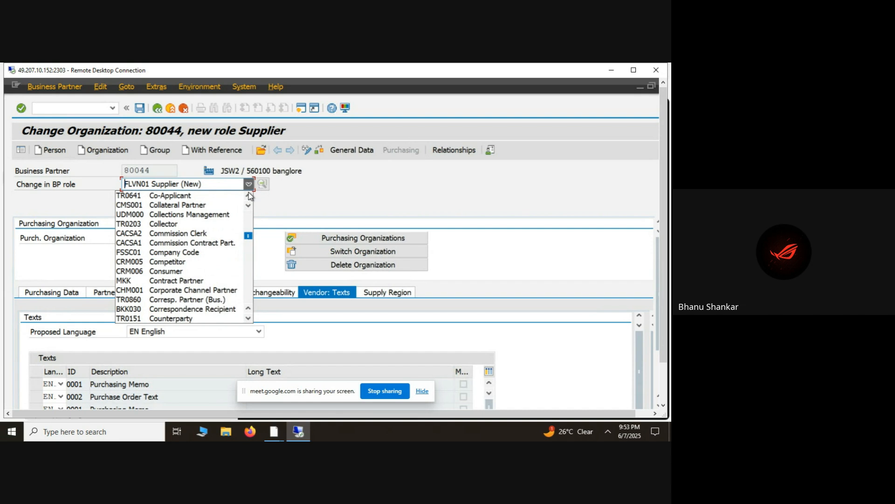
scroll(251, 197, "up", 2)
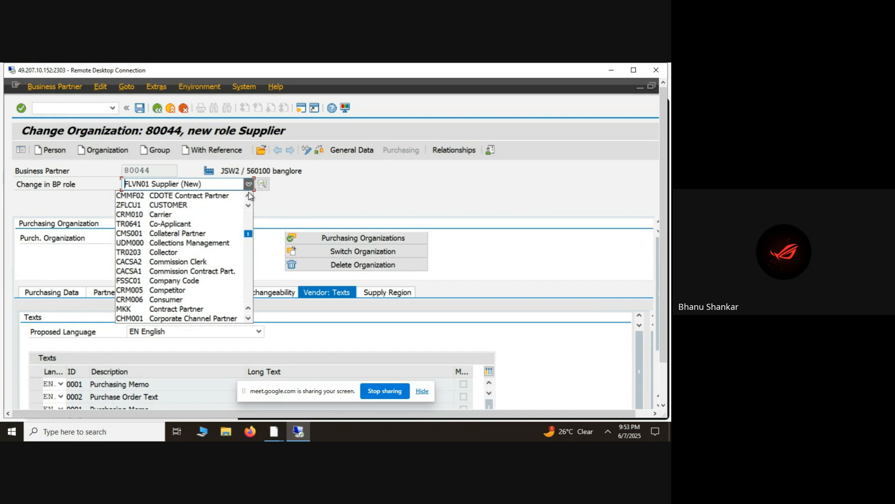
scroll(250, 197, "up", 1)
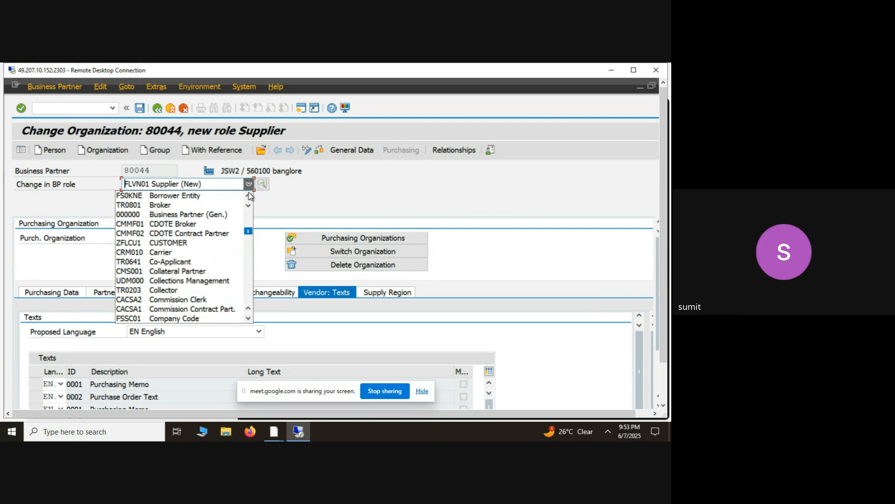
scroll(250, 196, "up", 3)
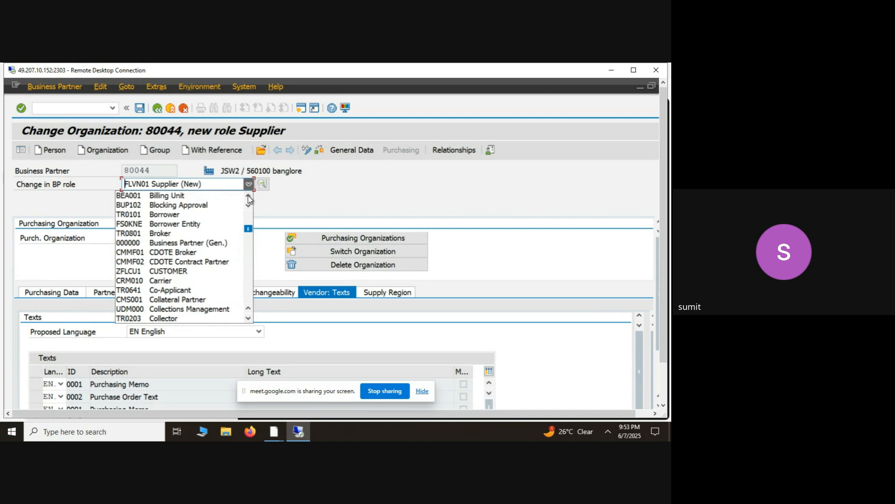
left_click(249, 198)
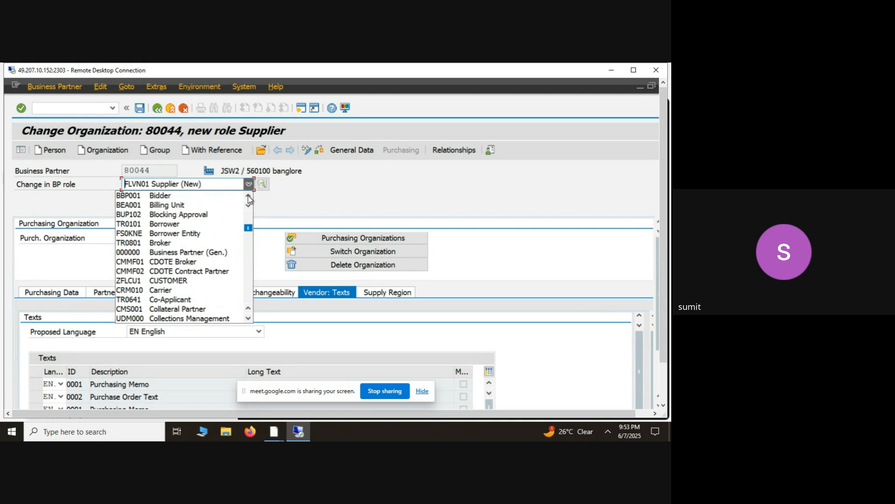
left_click(249, 197)
left_click(249, 198)
left_click(248, 198)
left_click(249, 198)
left_click(249, 198)
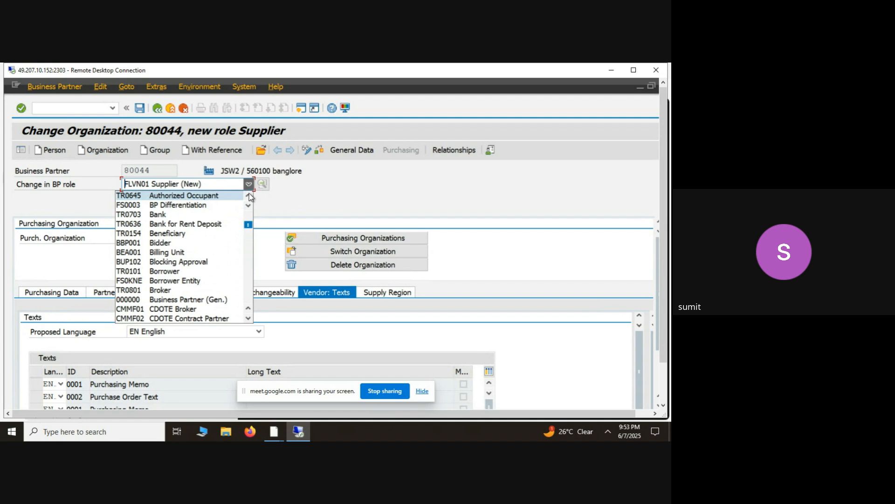
left_click(248, 195)
left_click(249, 195)
left_click(249, 196)
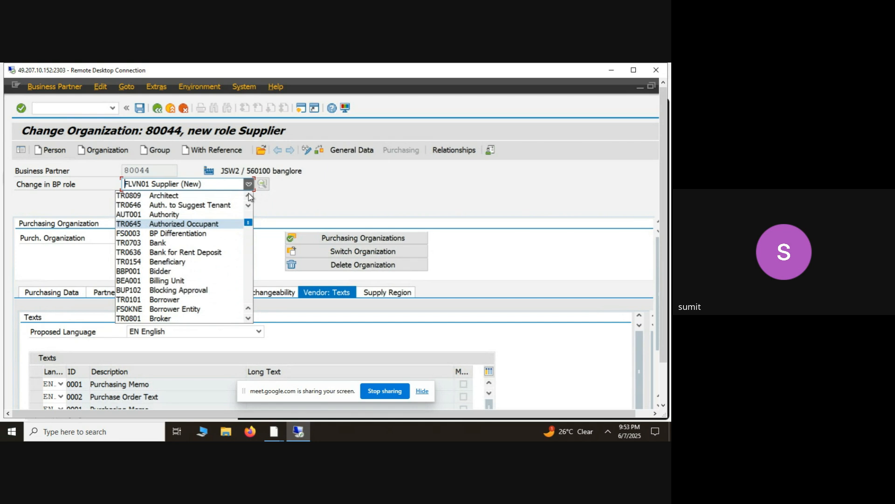
left_click(249, 196)
left_click(249, 195)
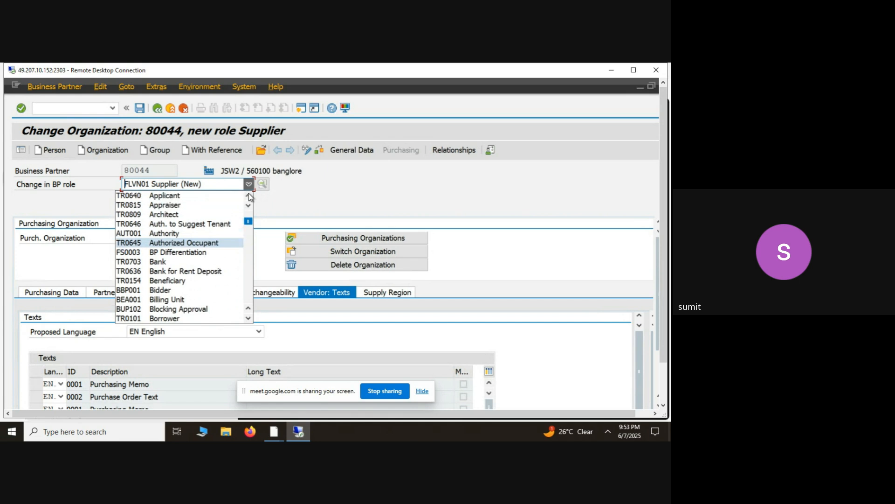
left_click(248, 195)
left_click(249, 195)
left_click(249, 196)
left_click(249, 195)
left_click(249, 195)
left_click(249, 195)
left_click(249, 196)
left_click(249, 195)
left_click(249, 196)
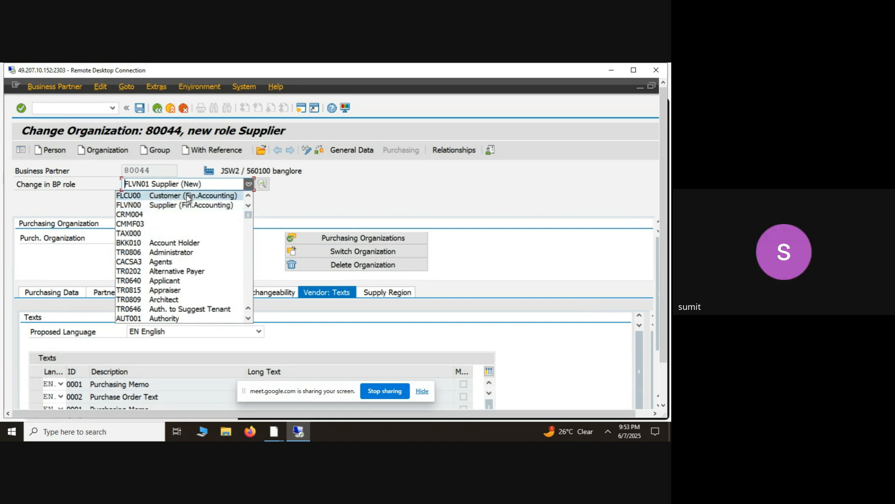
- Try to change the BP role to FLVN00 Supplier (Fin.Accounting), but decline to continue without saving
left_click(158, 206)
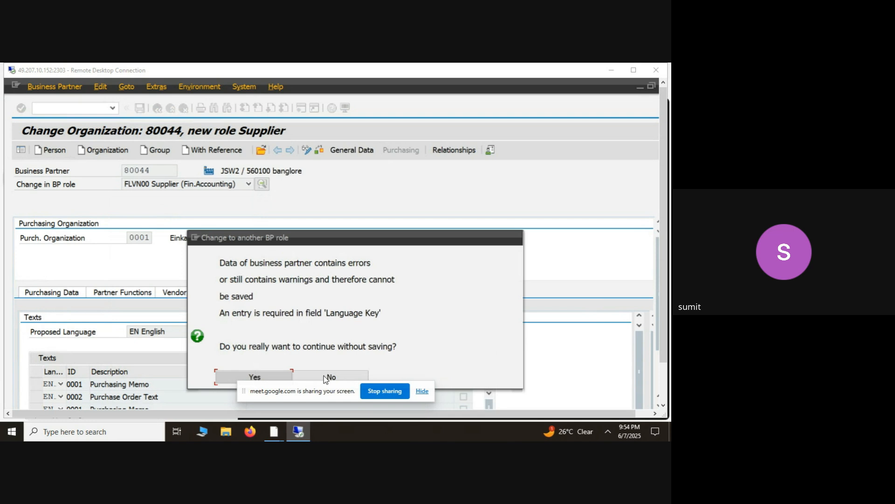
left_click(426, 393)
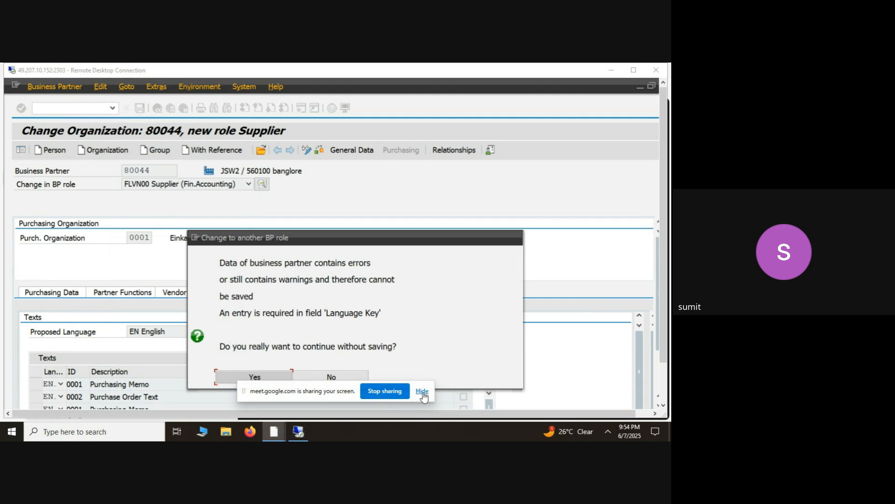
left_click(423, 395)
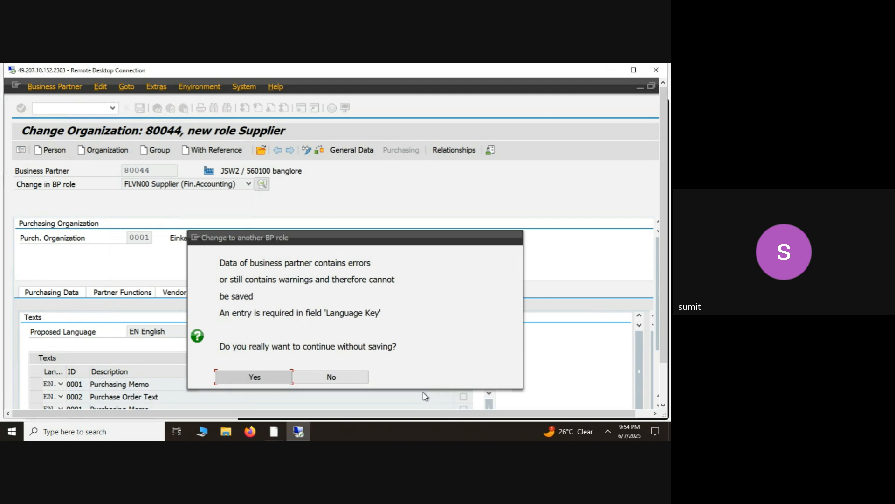
left_click(322, 376)
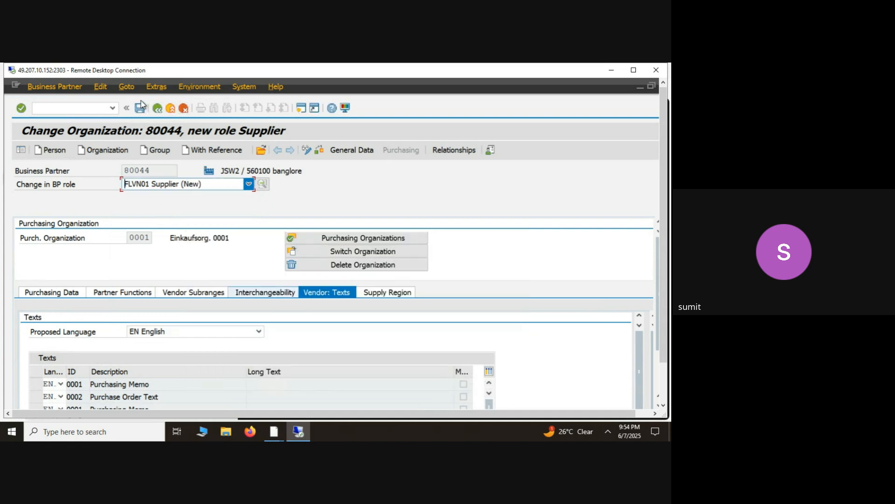
- Try to save the business partner in the FLVN01 Supplier role and check the status message
left_click(141, 112)
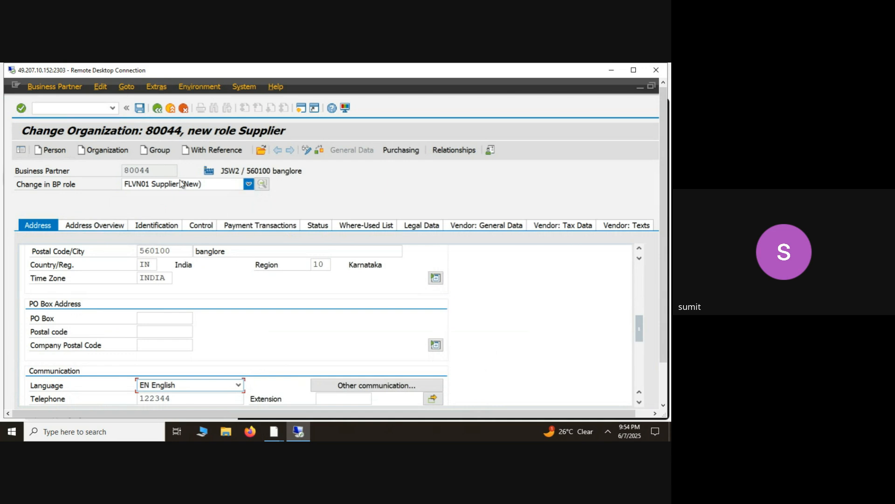
left_click(324, 149)
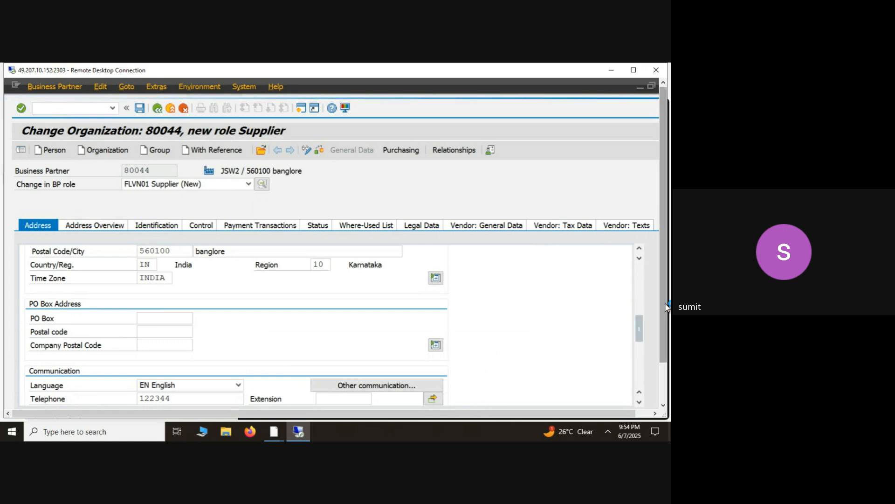
left_click_drag(666, 307, 666, 348)
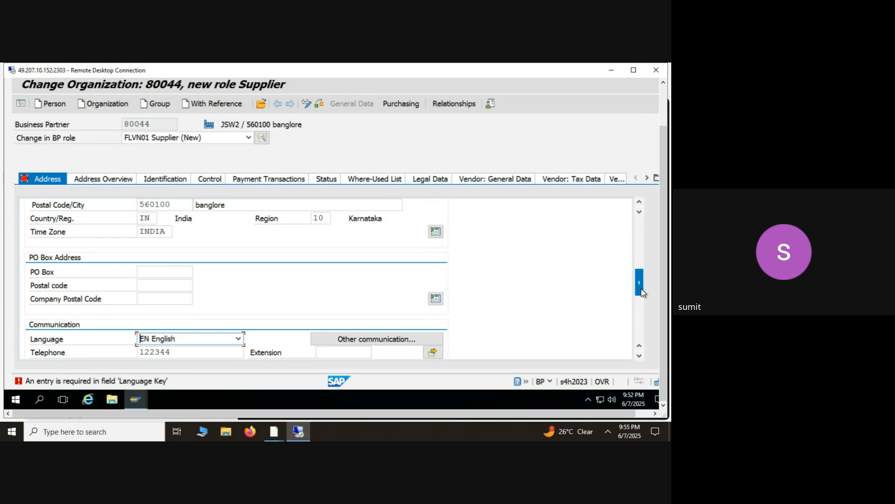
- Set the title of organization JSW2 to 0003 Company in its address data
left_click_drag(642, 293, 623, 267)
left_click_drag(641, 289, 638, 236)
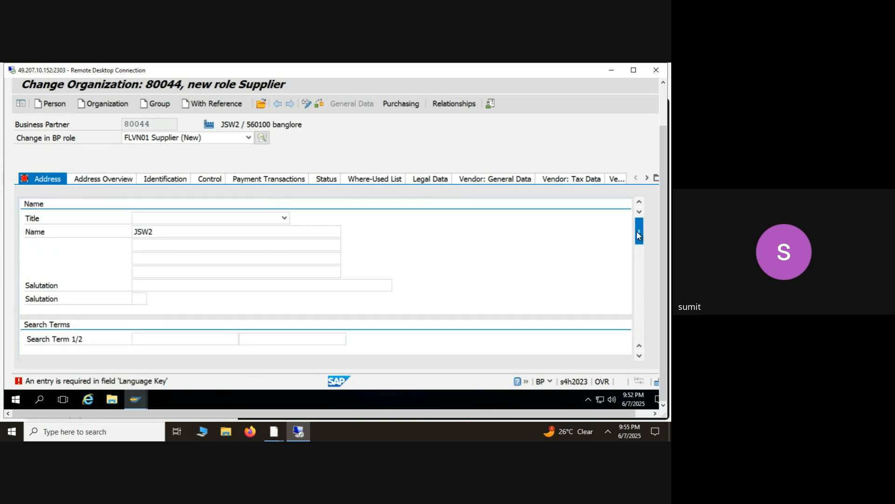
left_click(285, 218)
left_click(213, 229)
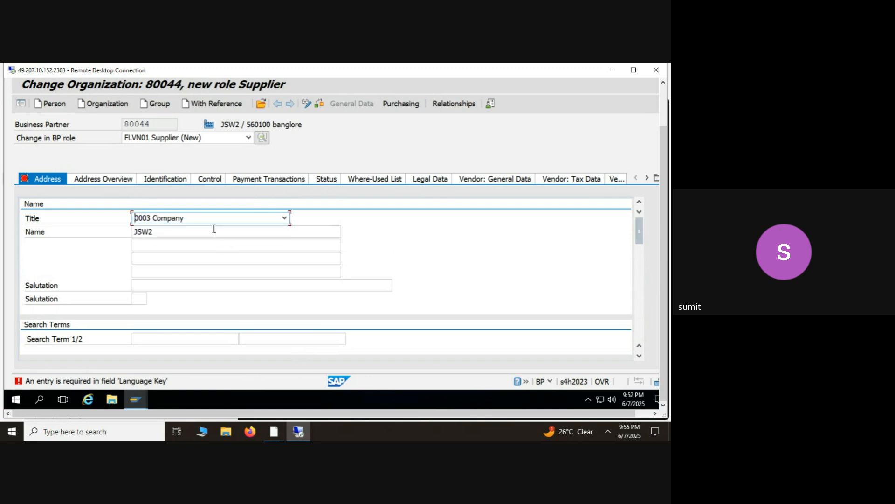
- Open the E-Mail communication method for the organization, tick the checkbox beside its e-mail address, and accept the entry
left_click_drag(640, 237, 646, 302)
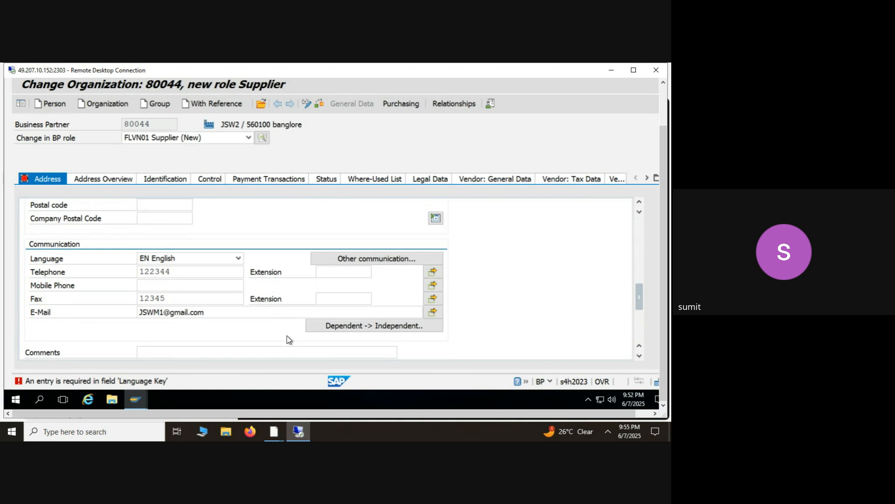
left_click(377, 260)
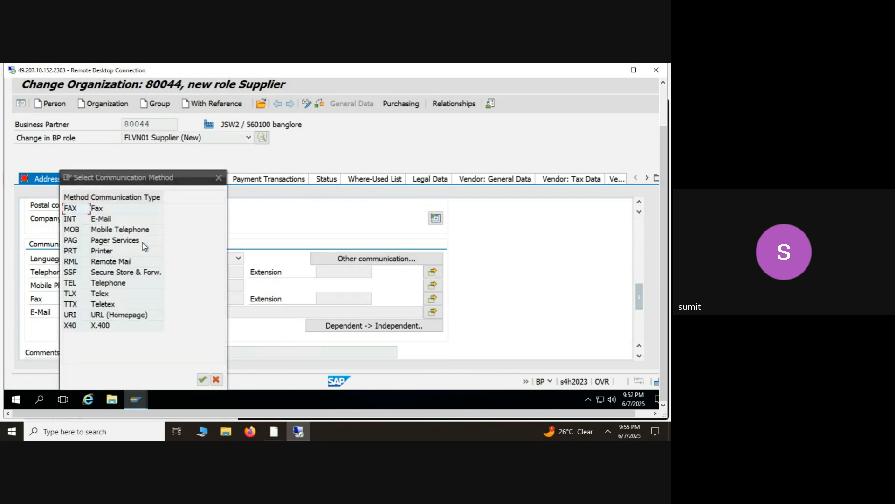
left_click(112, 222)
double_click(111, 223)
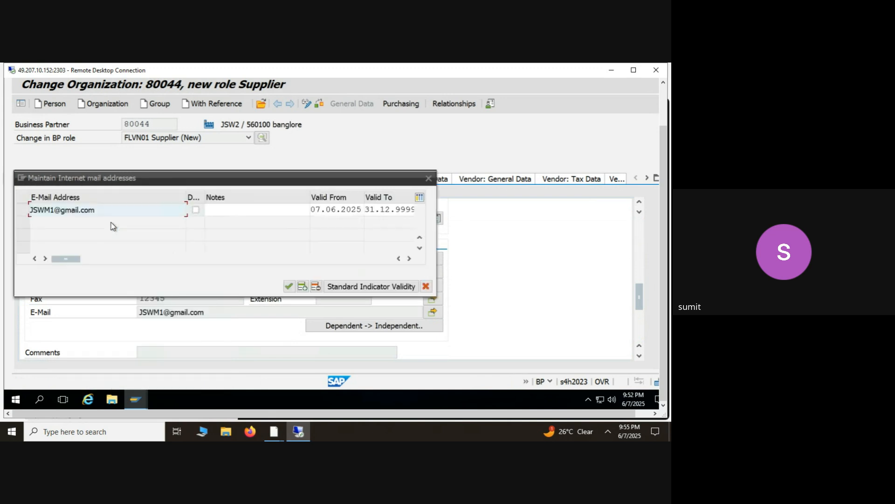
left_click(196, 210)
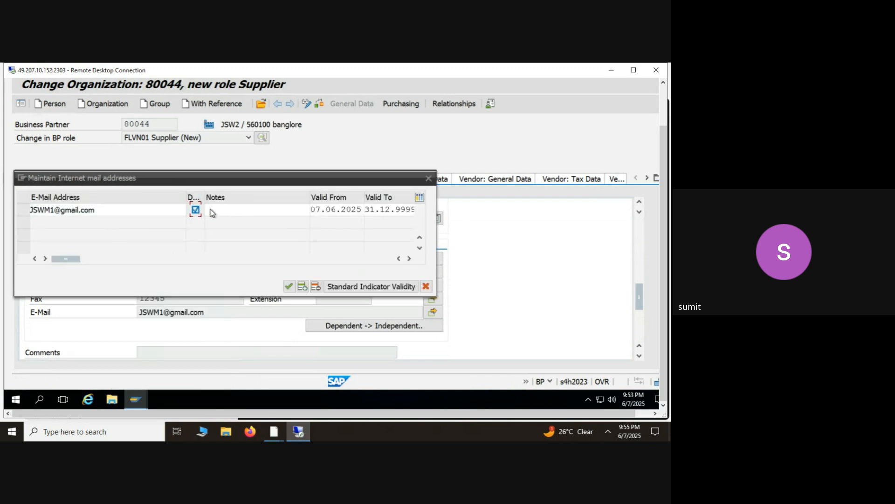
left_click(292, 286)
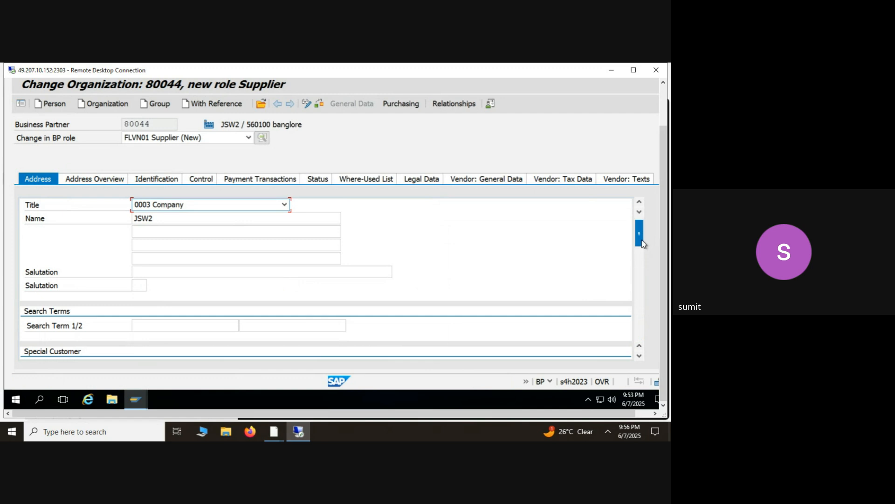
- Try to save the business partner again and open the details of the status message
left_click_drag(642, 244, 666, 177)
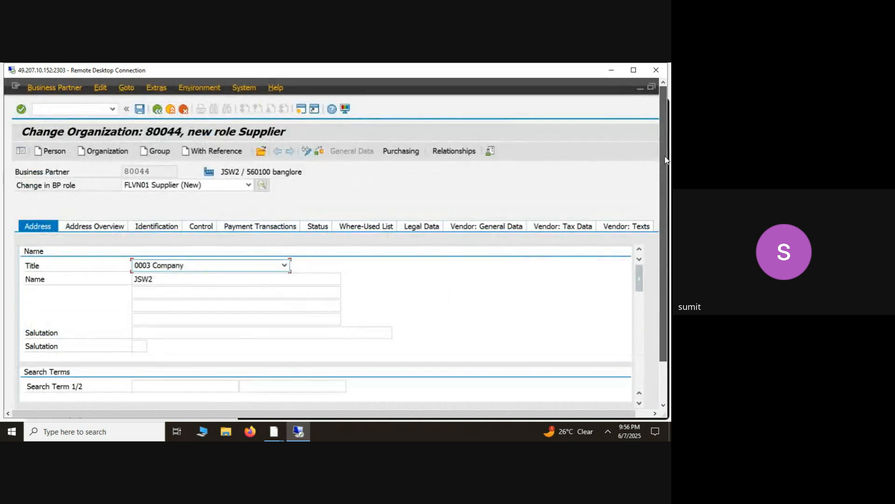
left_click(140, 109)
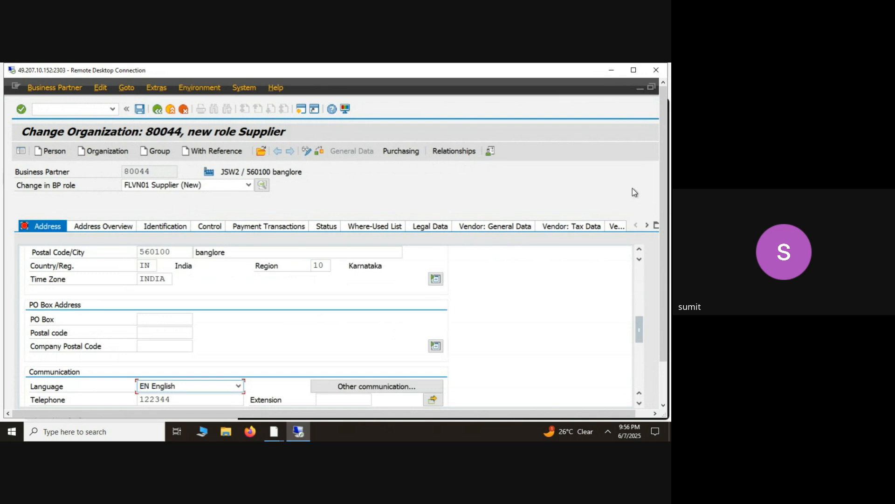
scroll(634, 298, "up", 5)
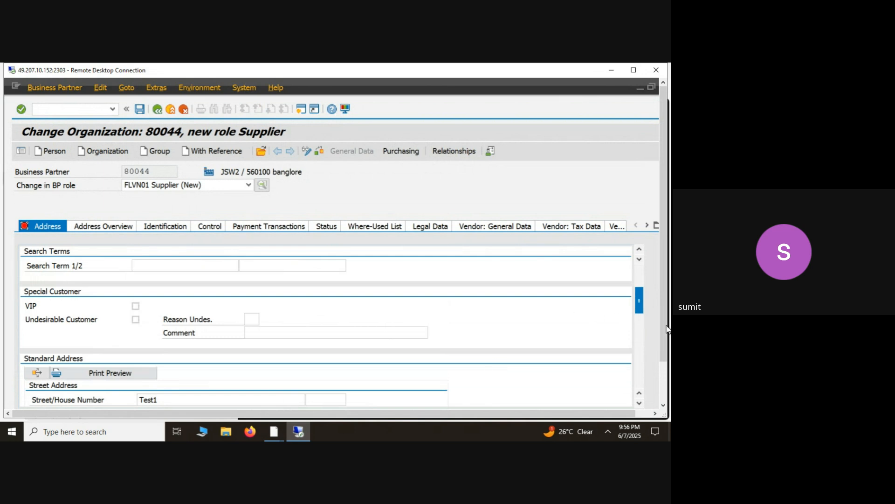
left_click_drag(667, 329, 668, 371)
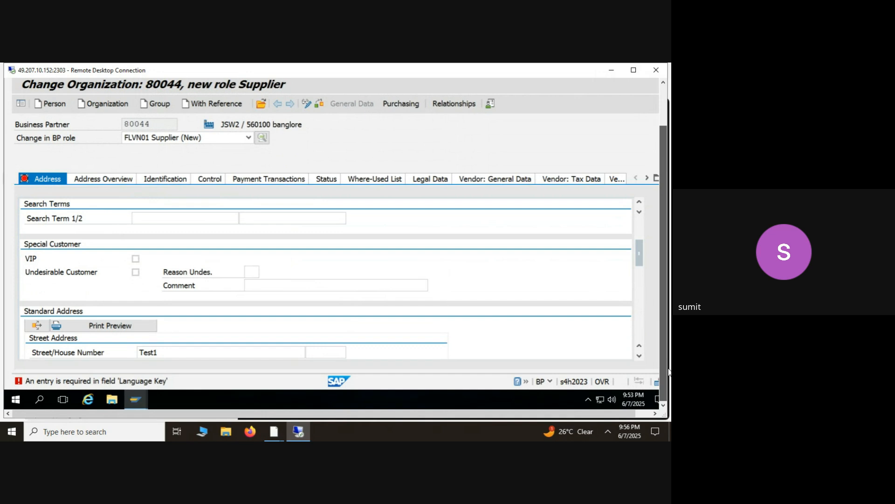
left_click(40, 384)
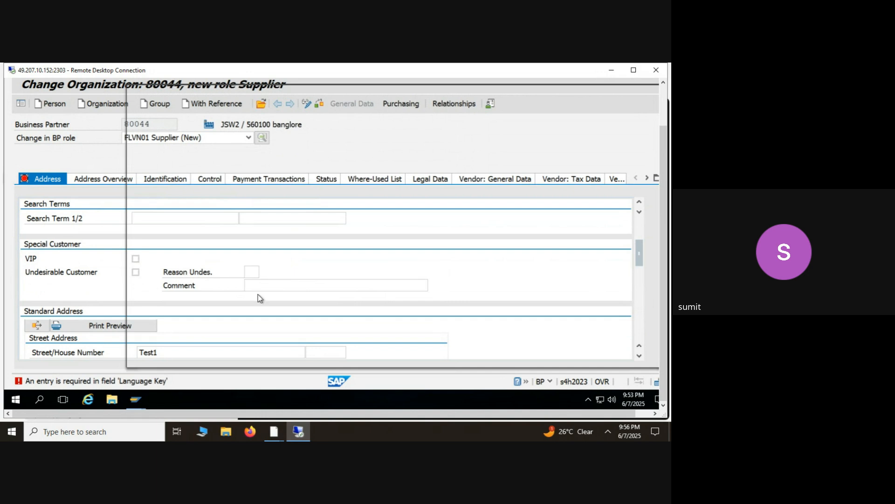
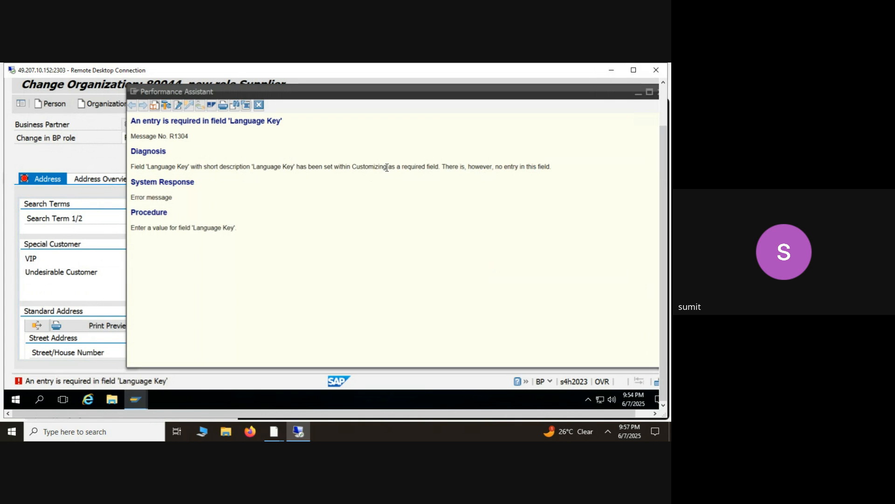
- Review the details of the Language Key message, keep the remote session connected, and close the details
double_click(365, 168)
left_click(365, 167)
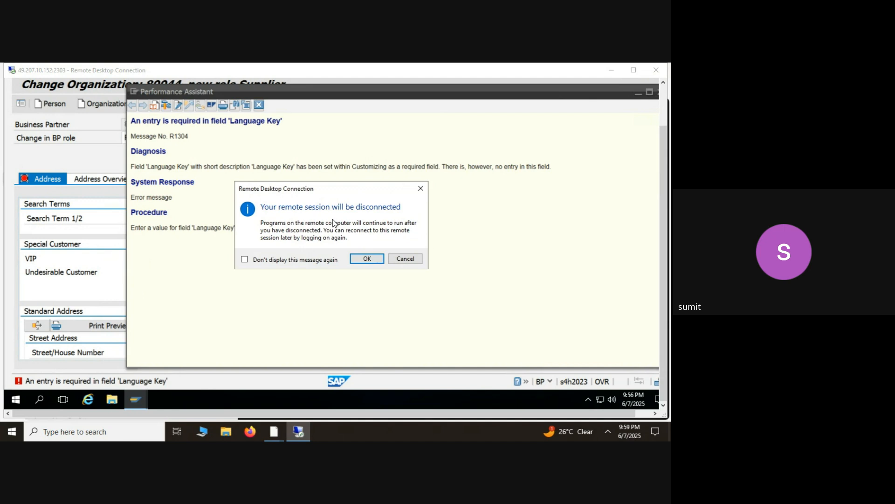
left_click(405, 258)
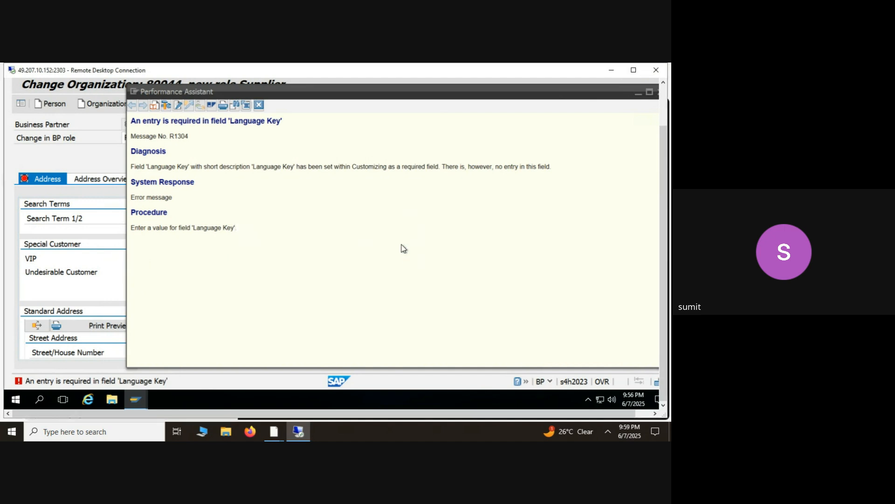
left_click(260, 104)
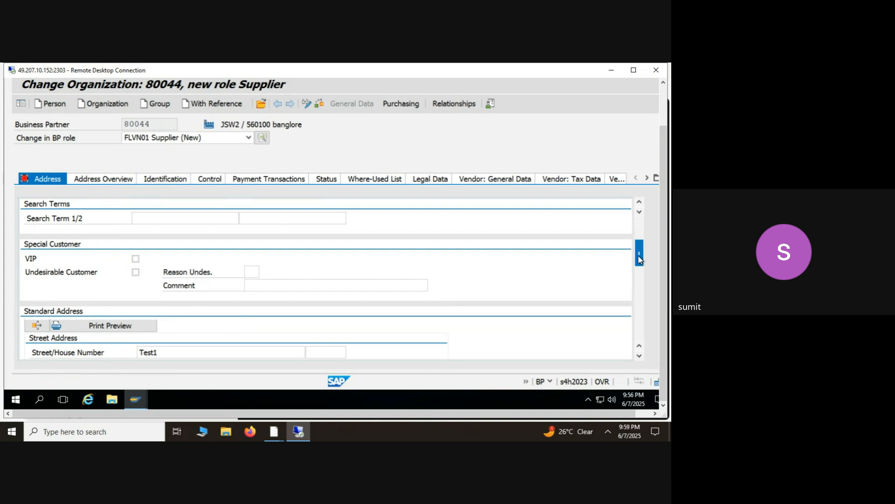
left_click_drag(638, 255, 638, 309)
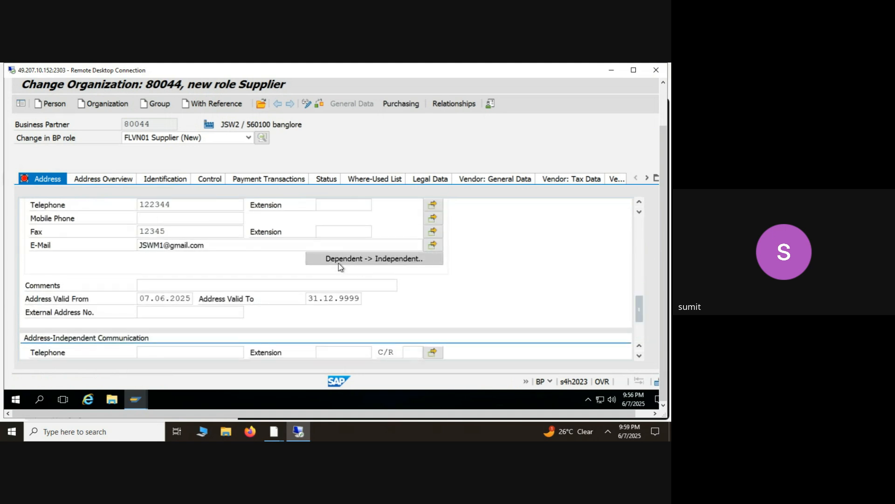
left_click(339, 260)
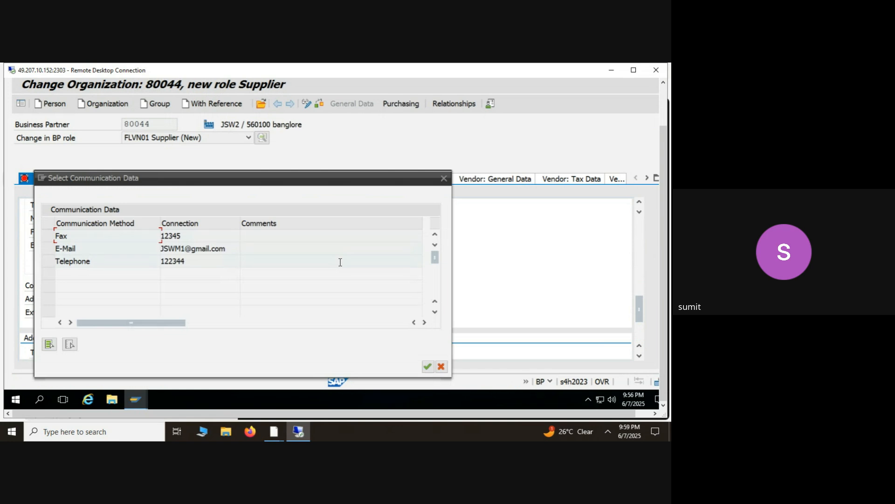
left_click(442, 366)
left_click_drag(639, 311, 637, 295)
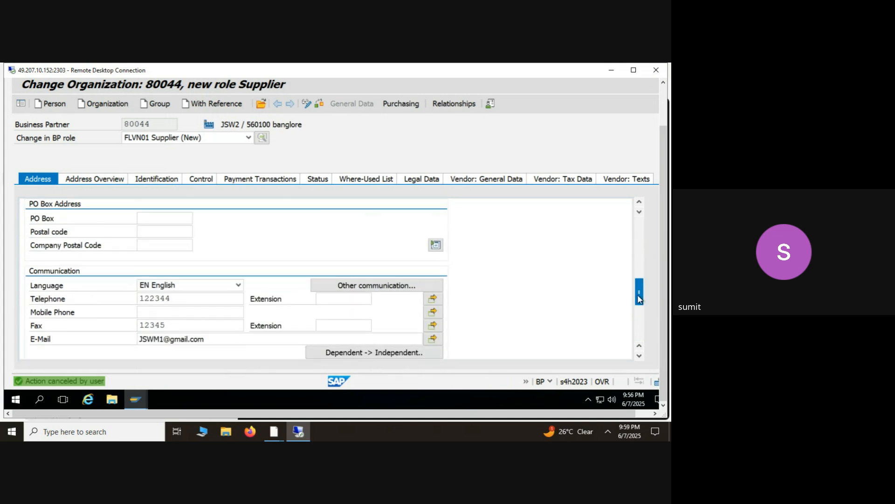
left_click(439, 249)
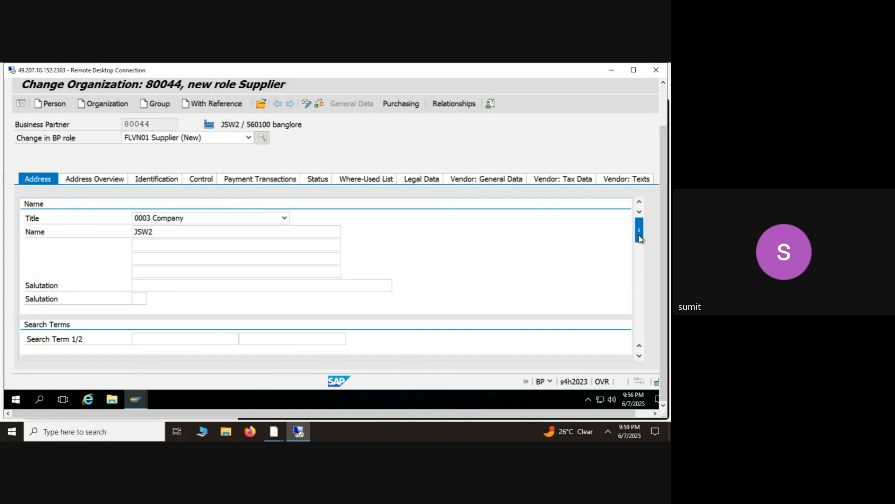
- Set the organization's first search term to test1 and try the address function beside the print preview in the standard address
left_click_drag(640, 238, 638, 256)
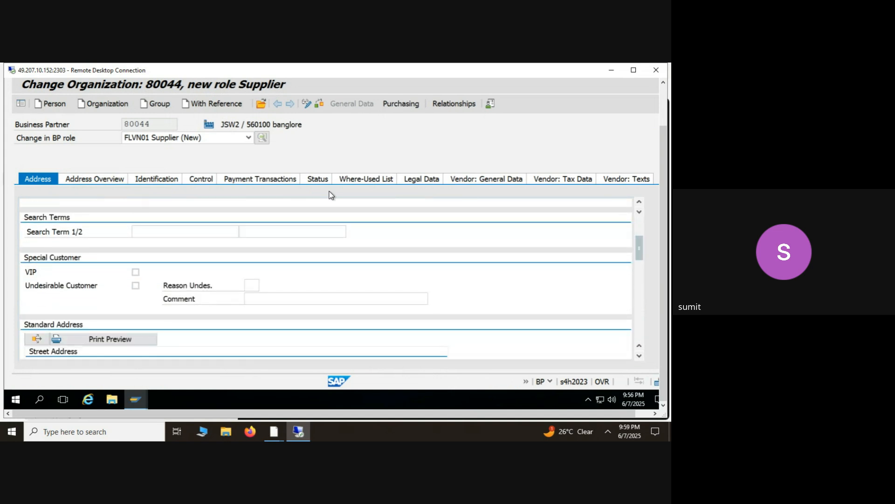
left_click(218, 236)
type("test1")
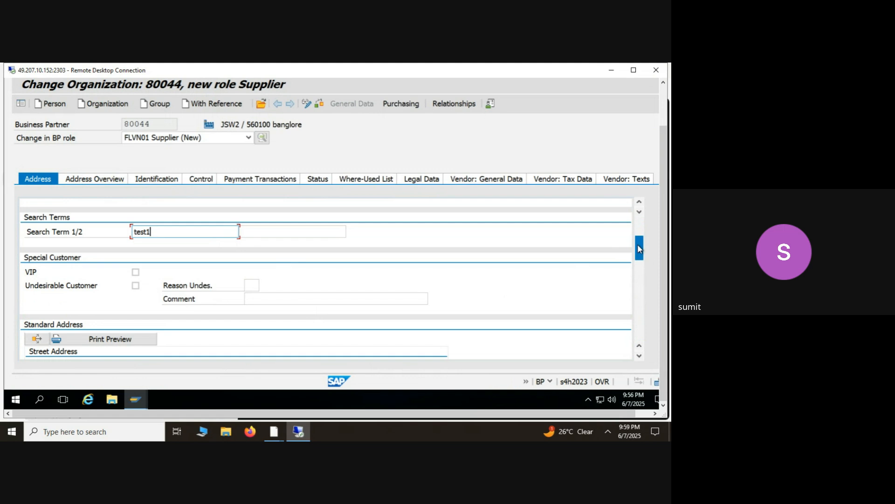
left_click_drag(639, 248, 642, 265)
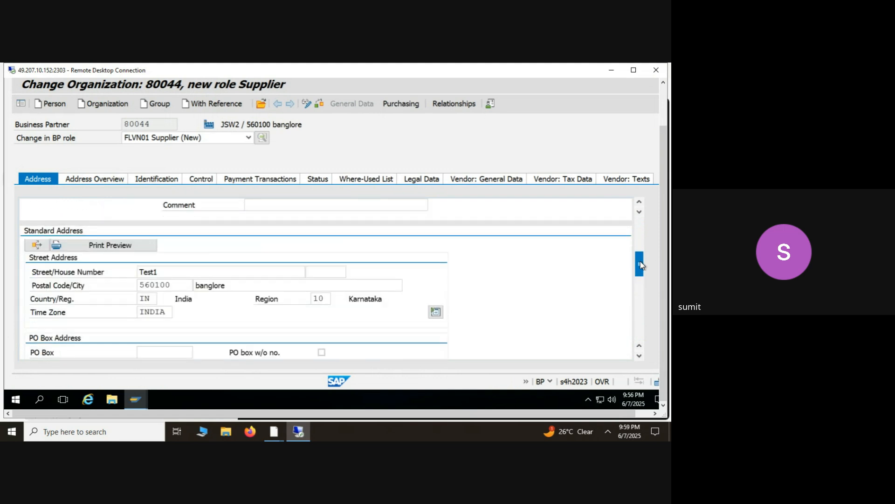
left_click(37, 246)
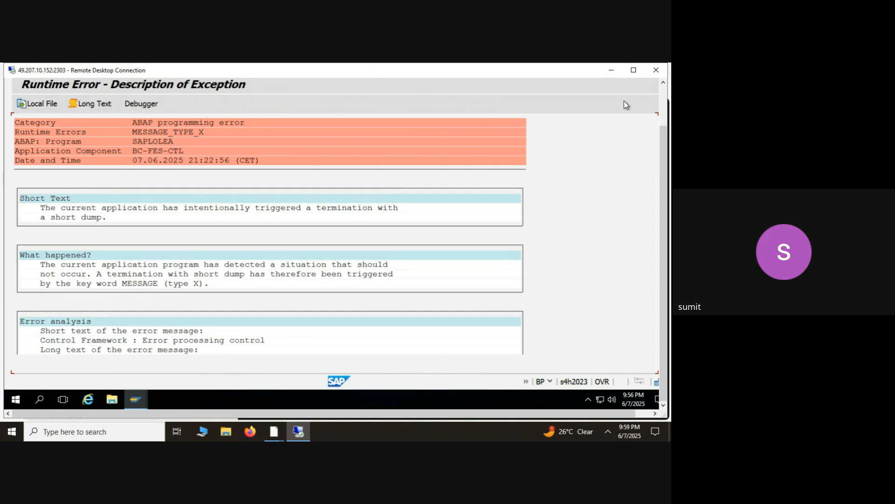
- Leave the runtime error description and return to the SAP Easy Access screen
left_click(304, 105)
left_click_drag(663, 188, 669, 135)
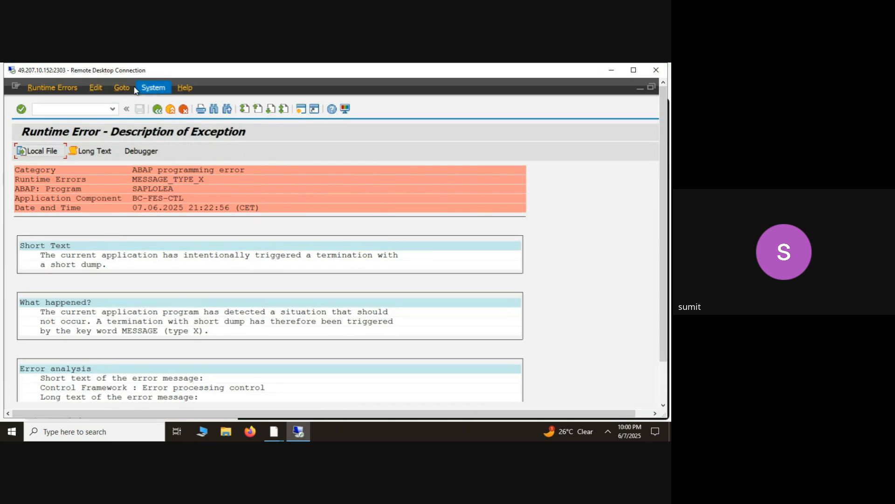
left_click(158, 109)
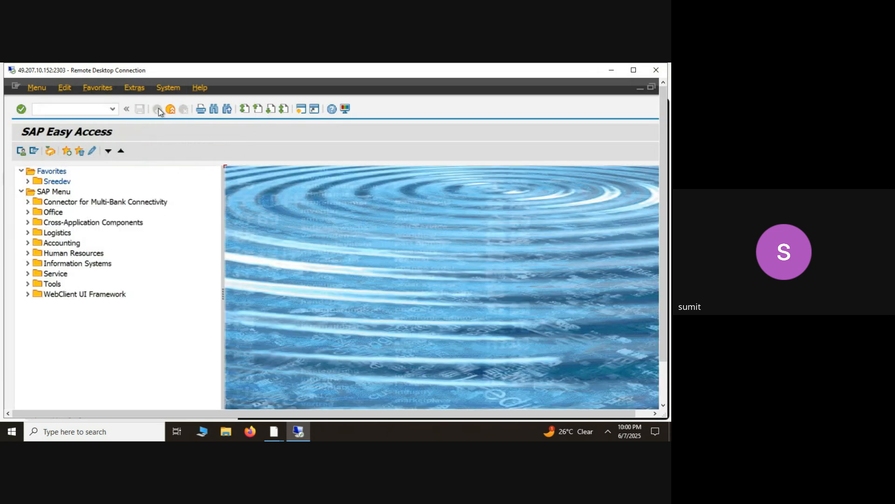
- Restart the bp transaction and start creating a new organization
left_click(112, 110)
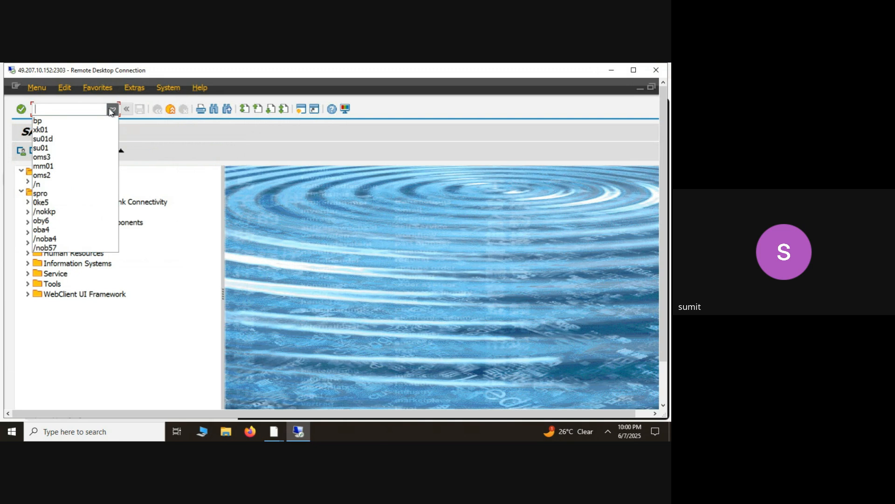
left_click(70, 121)
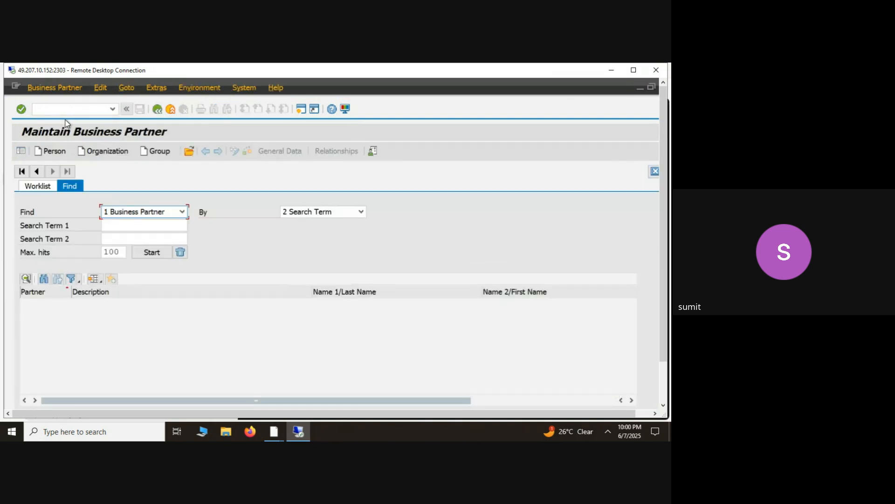
left_click(107, 157)
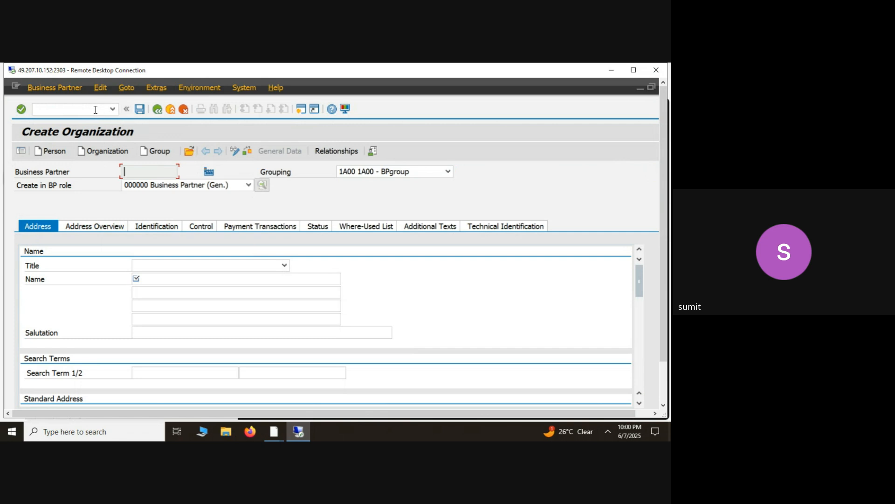
- Open the search help for choosing an existing business partner and switch it to the general partner search
left_click(189, 152)
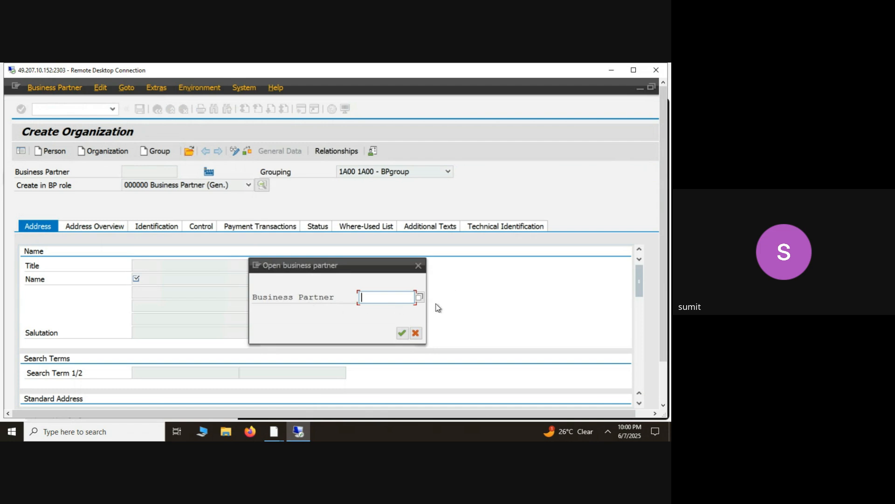
left_click(420, 298)
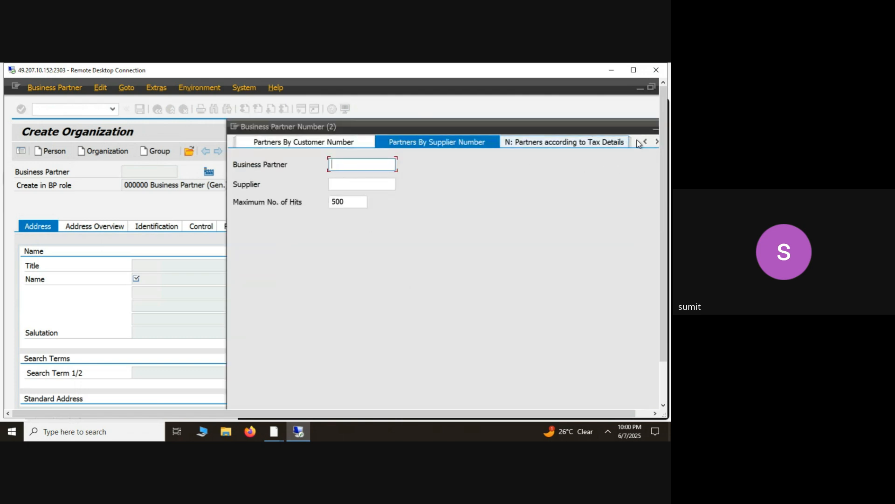
left_click_drag(608, 125, 547, 146)
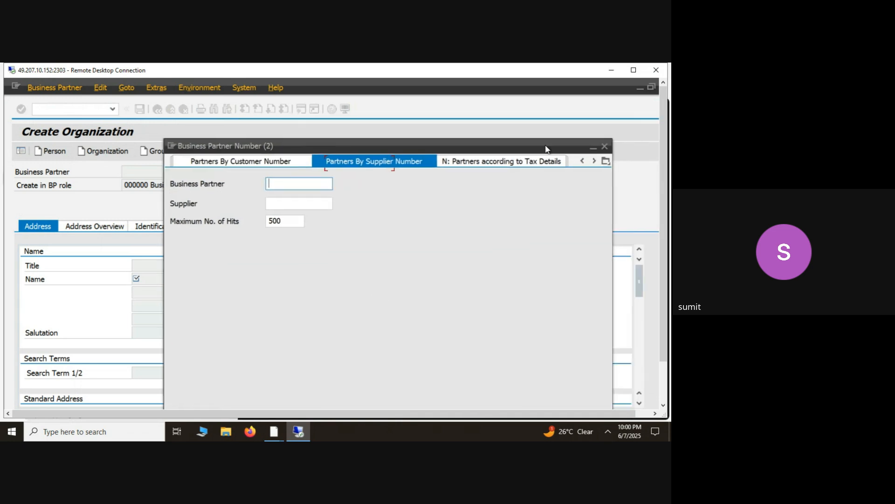
left_click(606, 161)
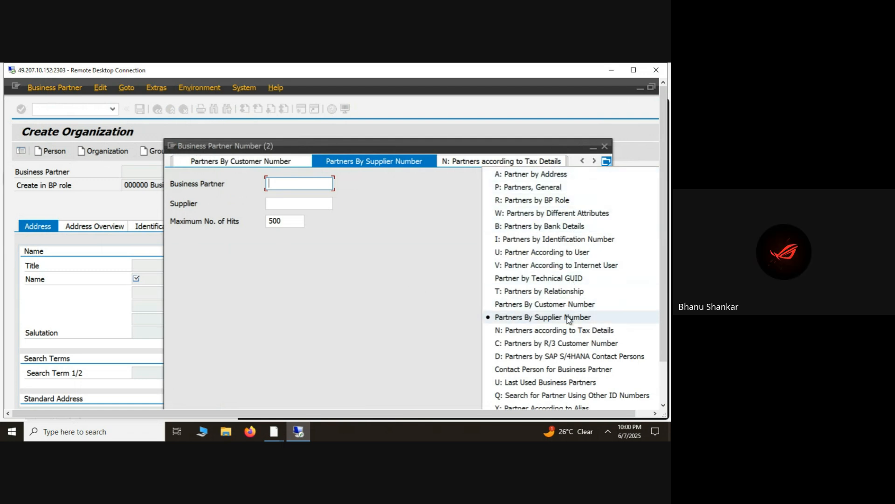
left_click(557, 175)
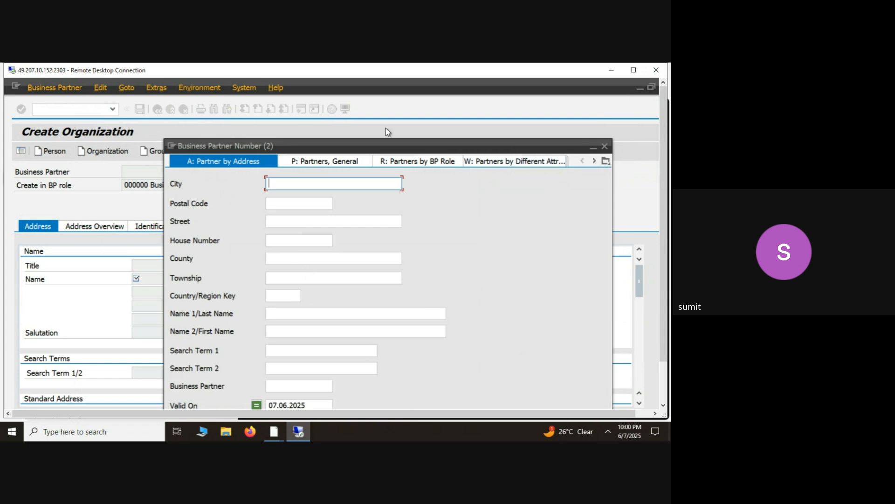
left_click(312, 160)
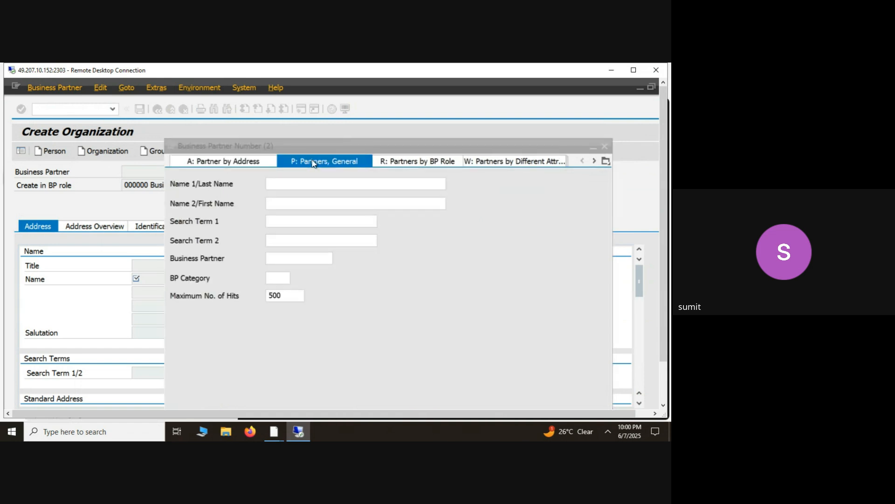
- Try to search for business partners with *jsw* as Name 2/First Name and no maximum number of hits
left_click(291, 204)
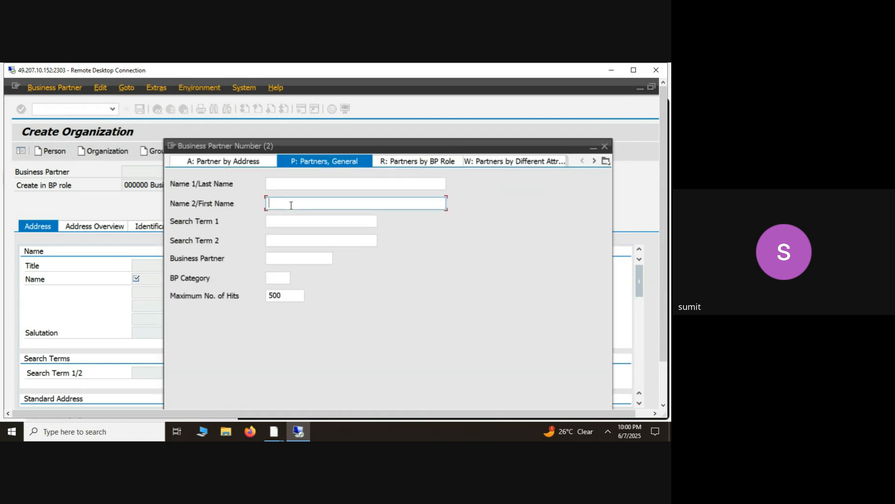
type("*")
key("Return")
left_click(284, 296)
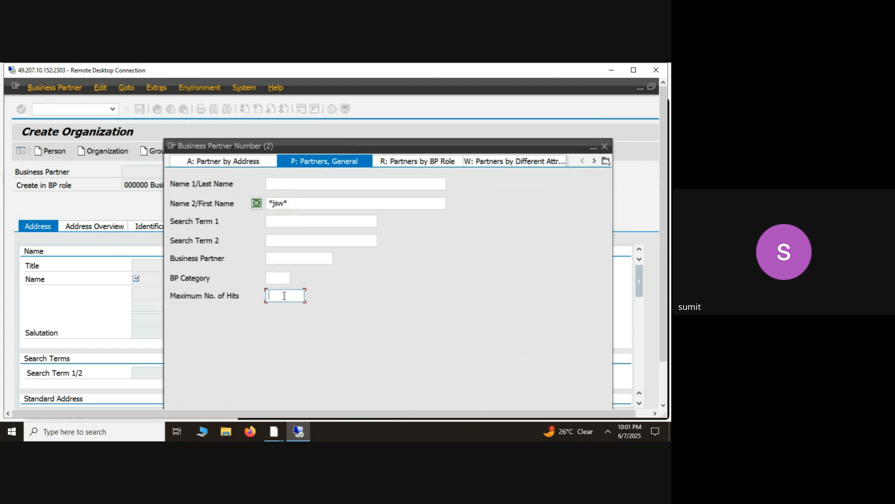
key("Return")
- Clear the Name 2/First Name criterion and search for business partners with *jsw* as Name 1/Last Name
left_click(292, 206)
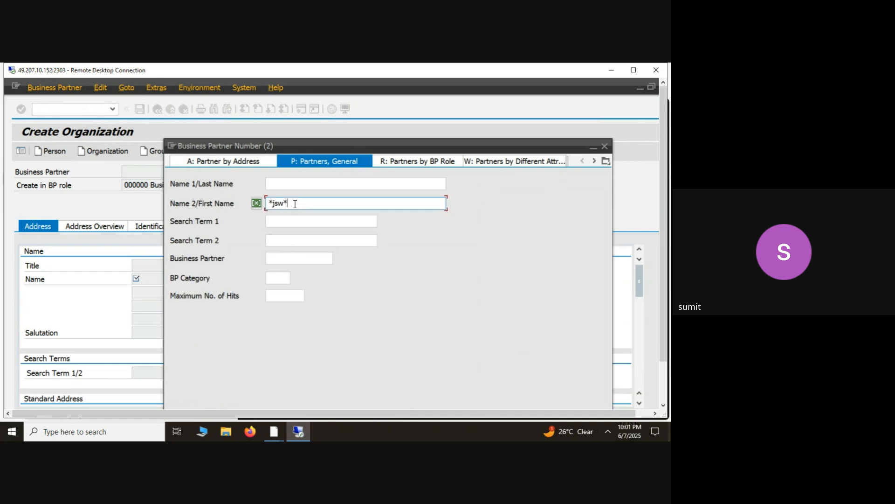
double_click(292, 204)
key("ctrl+c")
key("BackSpace")
left_click(282, 185)
key("ctrl+v")
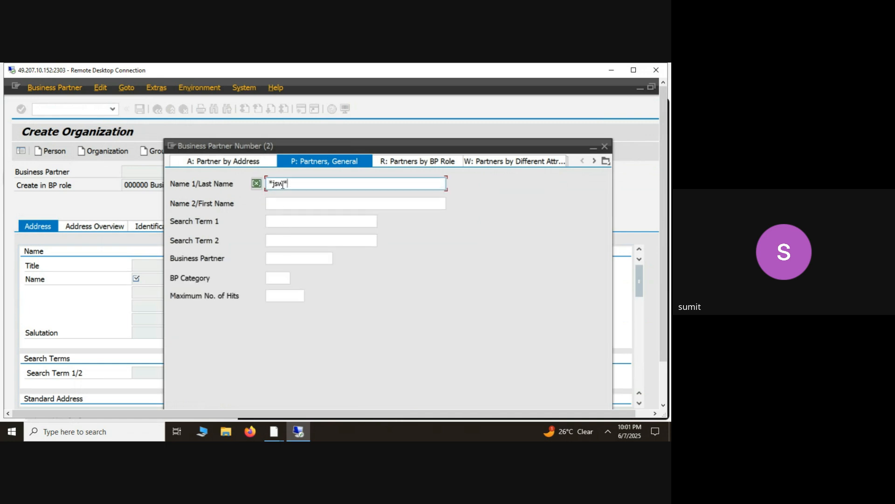
key("Return")
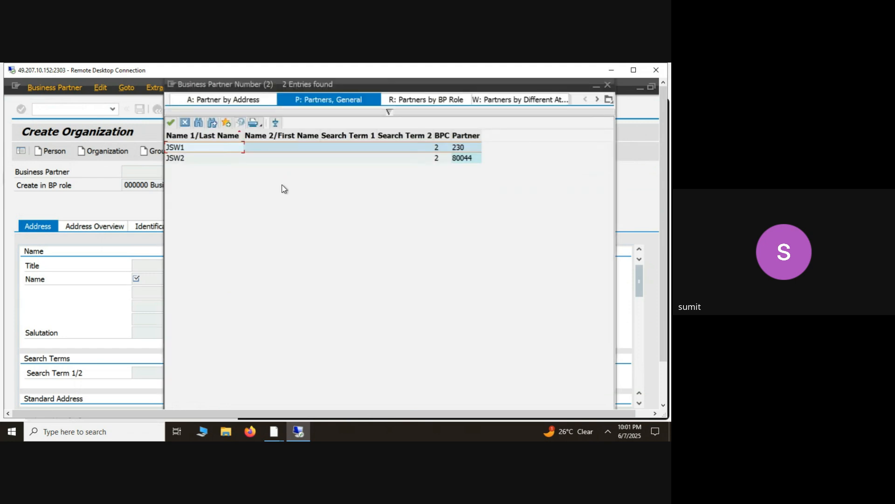
- Choose JSW2 from the results, try to open it, and decline to continue without saving the new organization
left_click(197, 159)
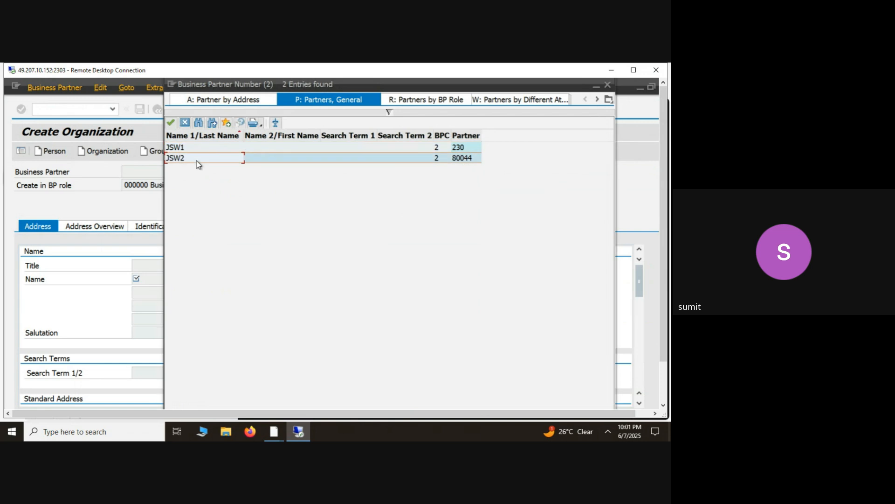
double_click(197, 159)
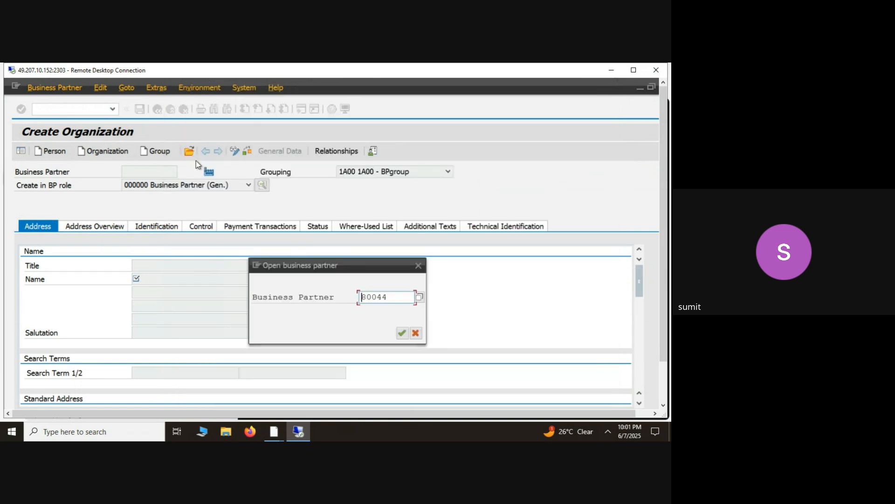
key("Return")
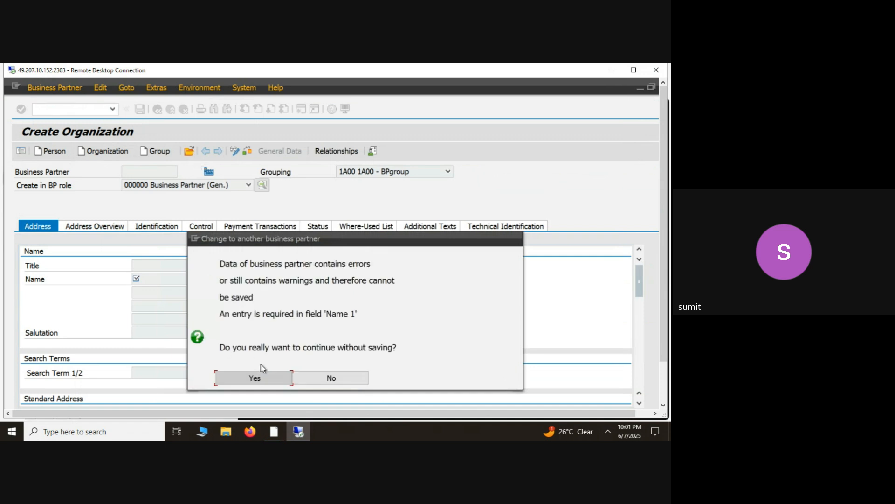
left_click(304, 383)
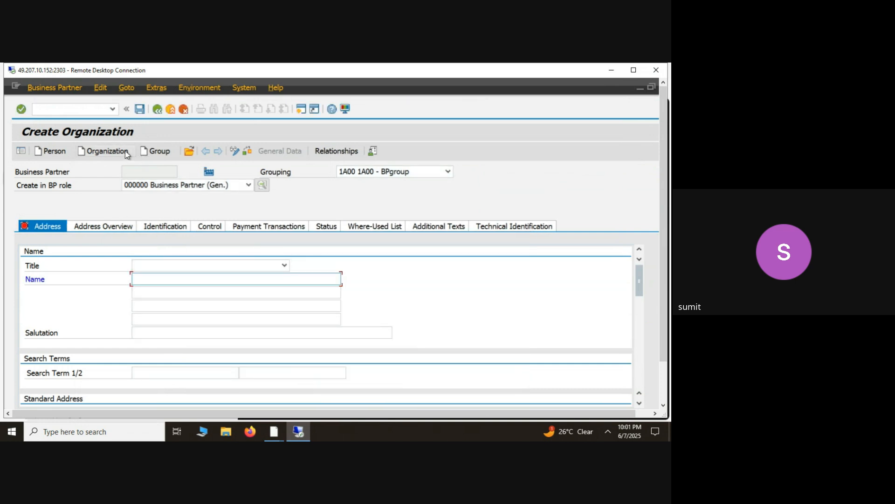
- Look through the groupings available for the new organization and keep 1A00 - BPgroup selected
left_click(447, 171)
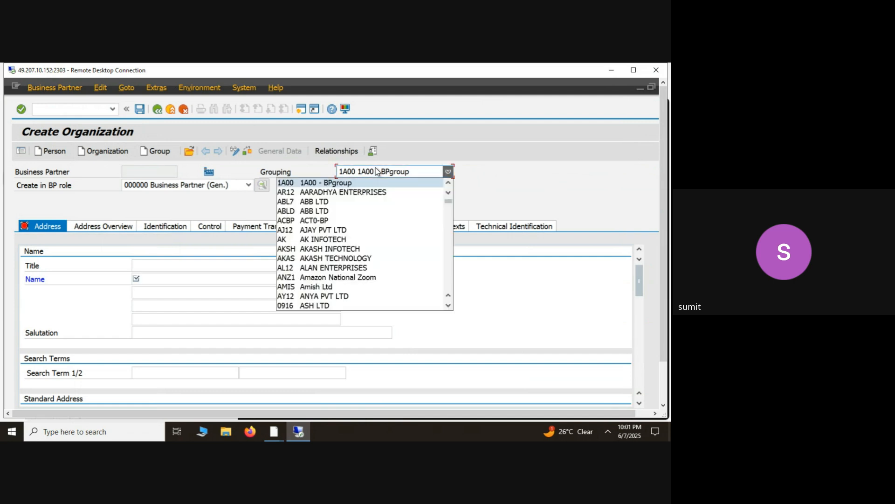
left_click(448, 306)
left_click(449, 305)
left_click(449, 306)
left_click(449, 306)
left_click(449, 306)
left_click(449, 305)
left_click(448, 306)
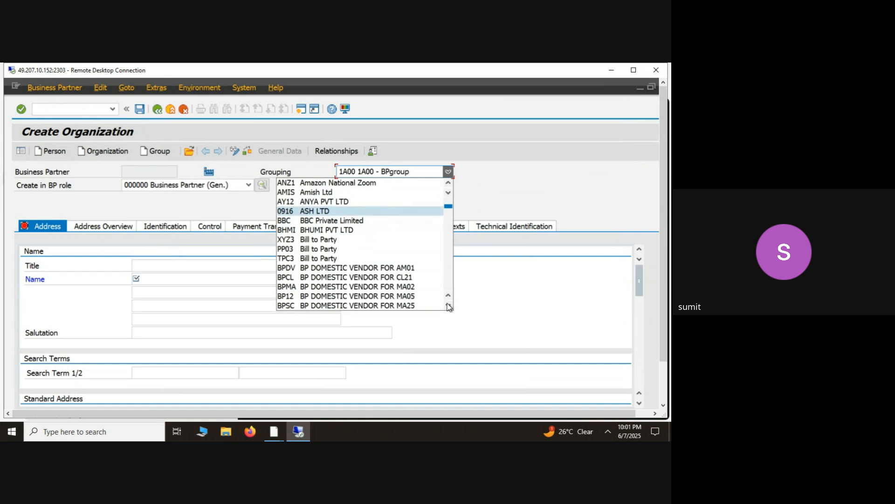
left_click(449, 306)
left_click(449, 306)
left_click(448, 306)
left_click(449, 306)
left_click(449, 306)
left_click(448, 306)
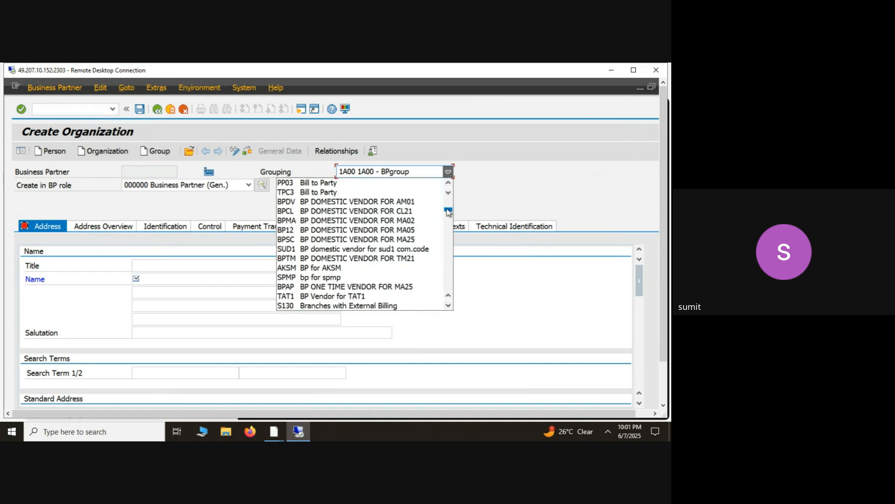
left_click_drag(449, 211, 449, 200)
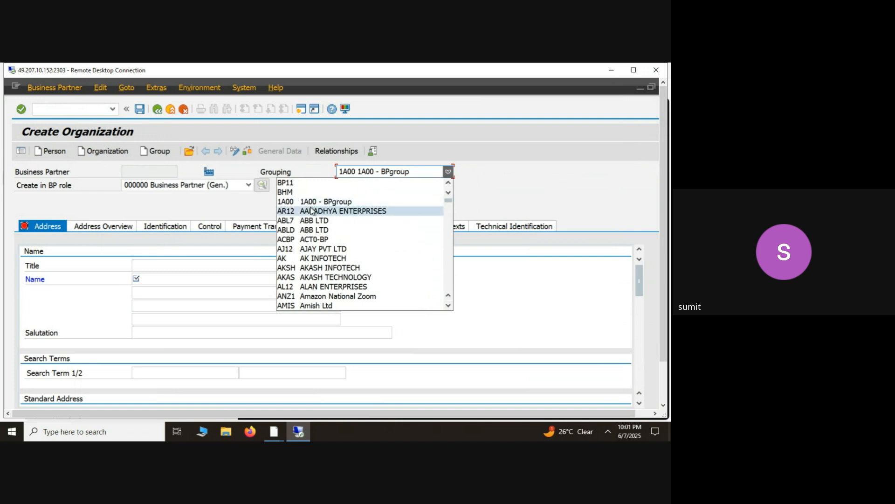
left_click(322, 203)
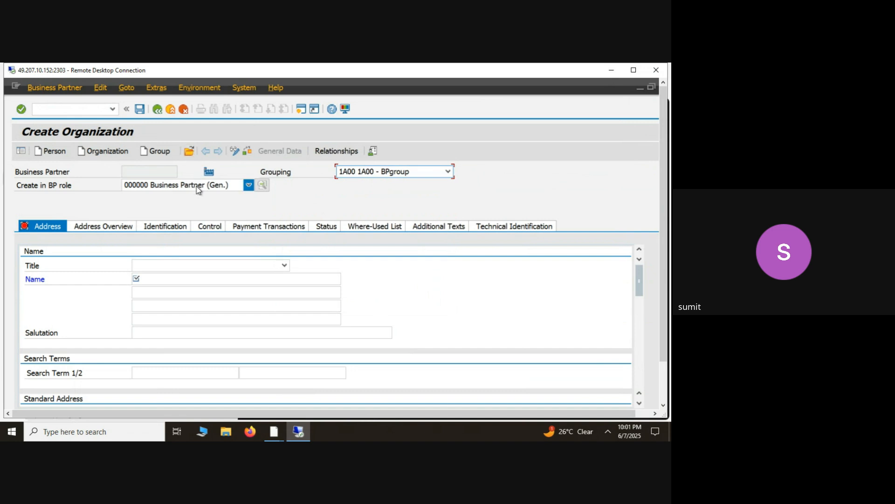
- Open the search help for choosing an existing business partner and switch it to the search by supplier number
left_click(189, 151)
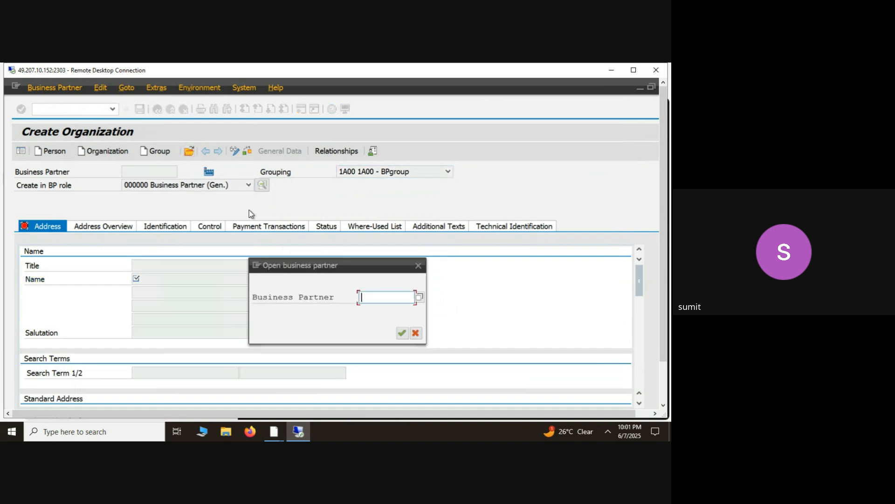
left_click(420, 298)
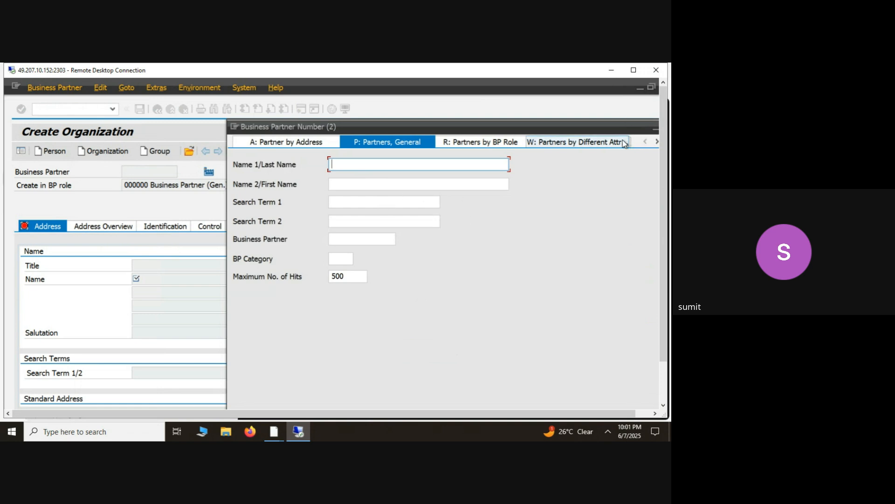
left_click_drag(631, 130, 572, 145)
left_click(609, 158)
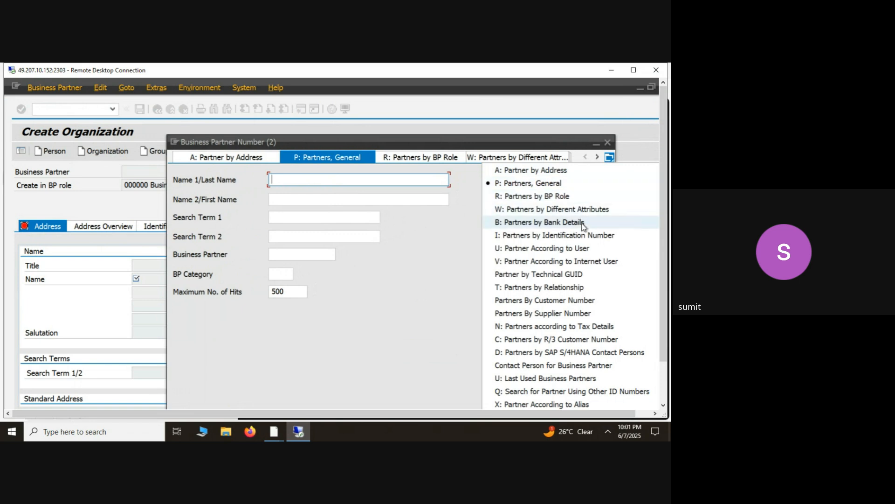
left_click(583, 314)
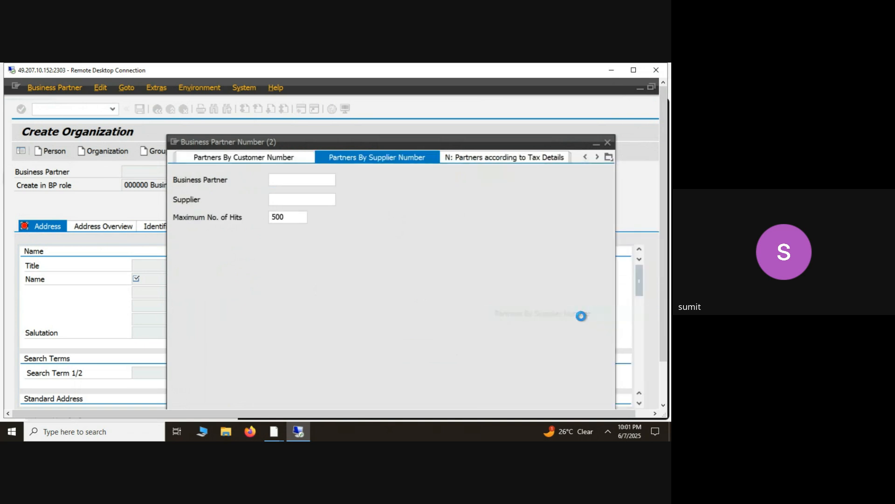
- Switch the search help to the search by address and search for business partners with postal code 560100
left_click(608, 157)
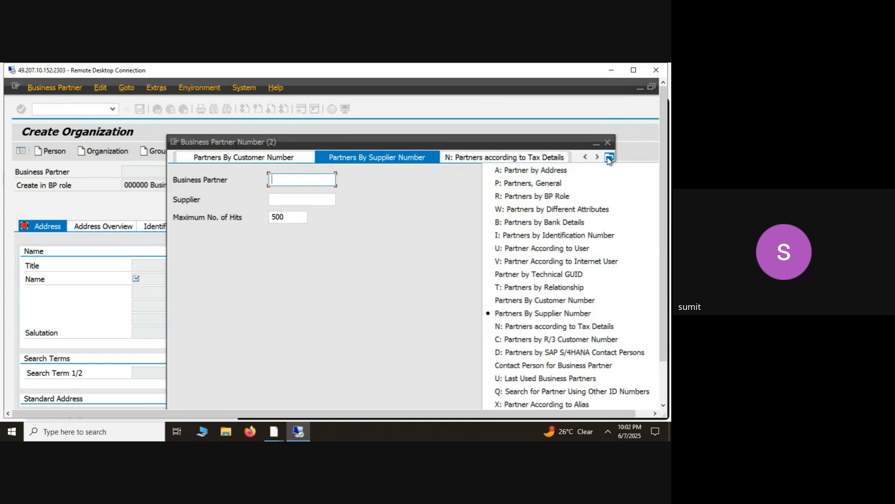
left_click(564, 173)
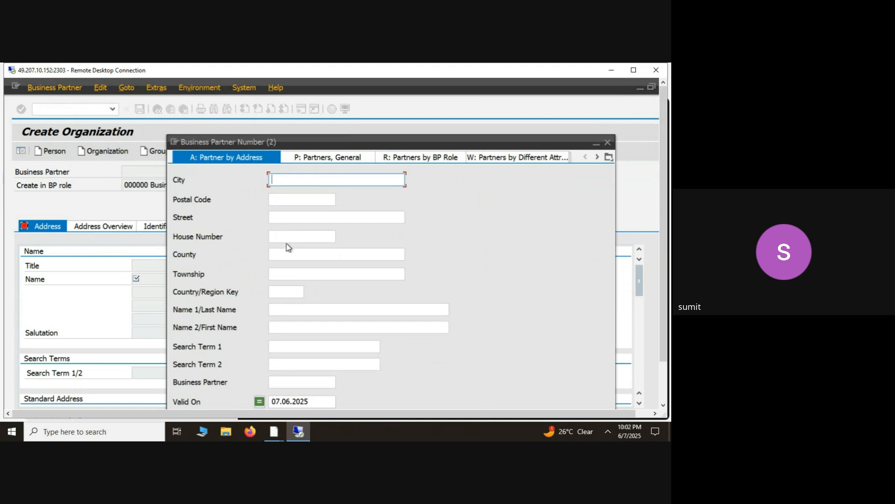
left_click(283, 219)
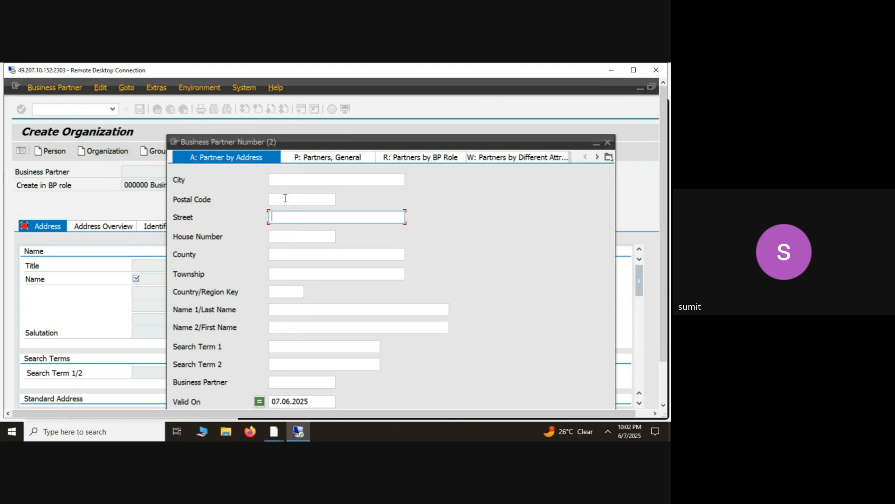
left_click(285, 198)
type("560100")
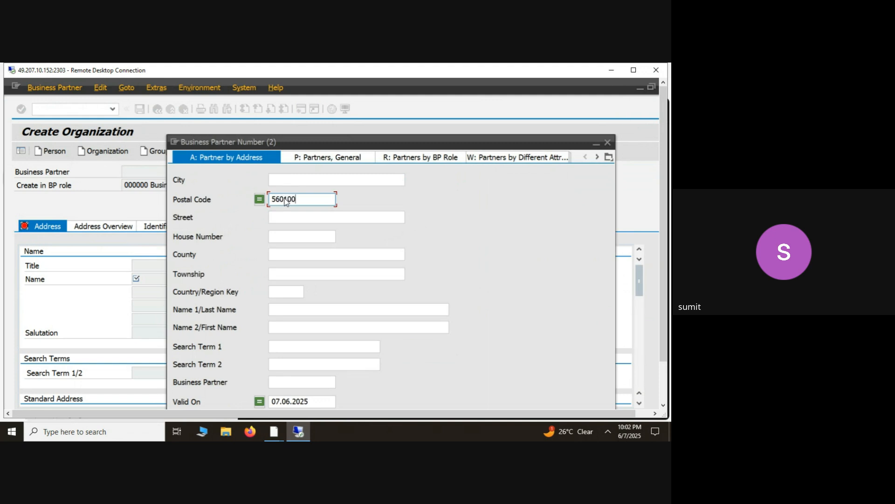
key("Return")
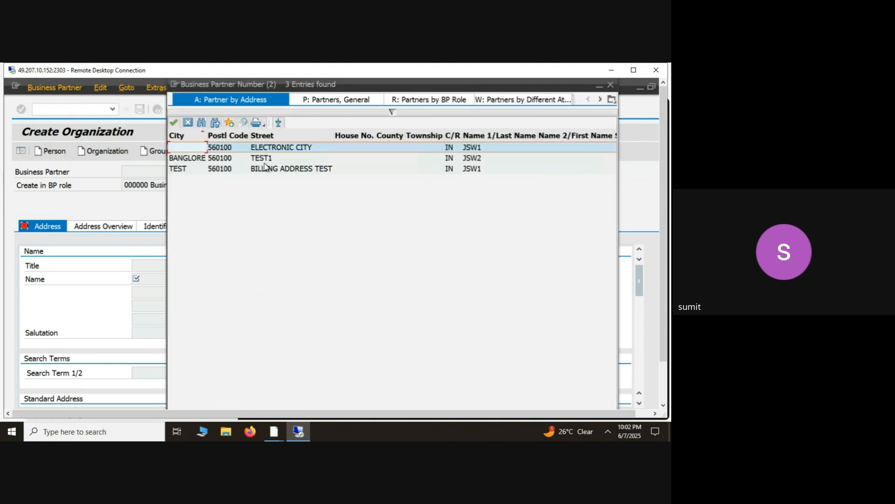
- Pick JSW2 with street TEST1 from the results, try to open it, and decline to continue without saving
left_click(272, 158)
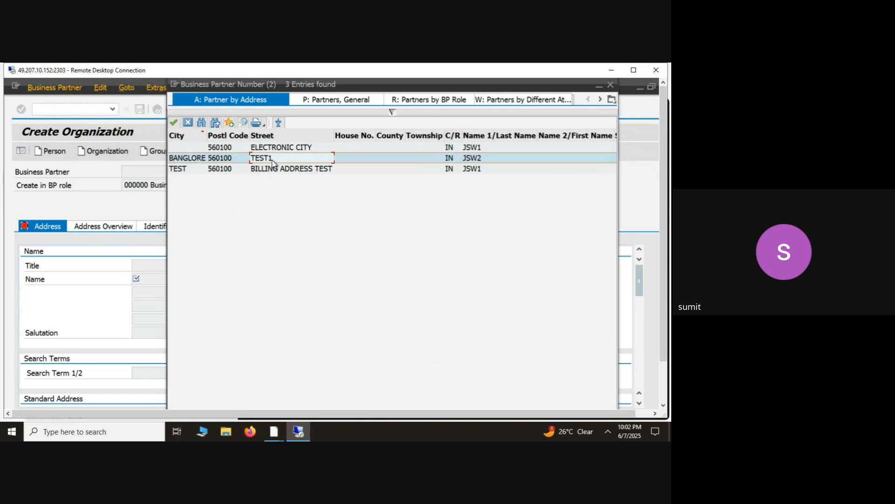
key("Up")
left_click(273, 160)
left_click(230, 158)
double_click(230, 159)
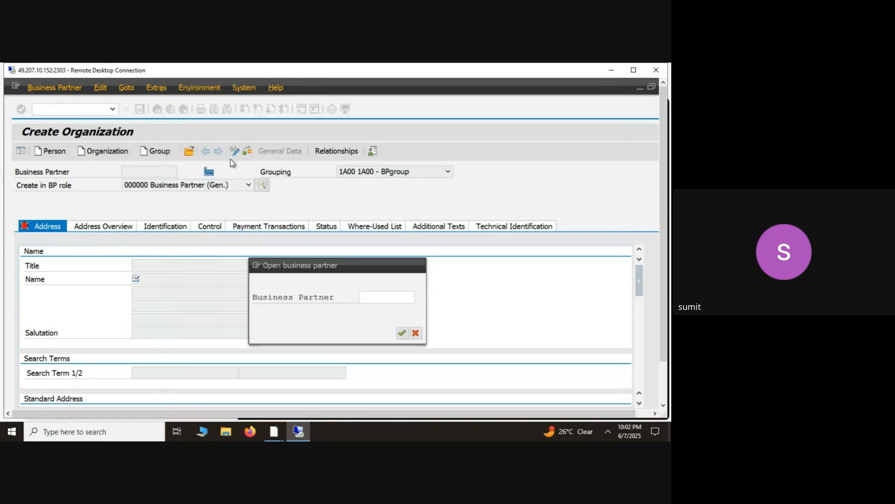
left_click(402, 333)
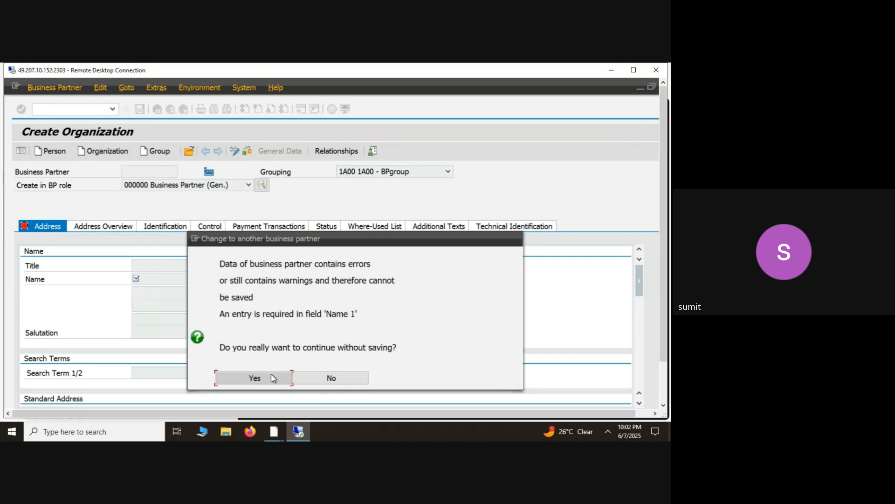
left_click(313, 379)
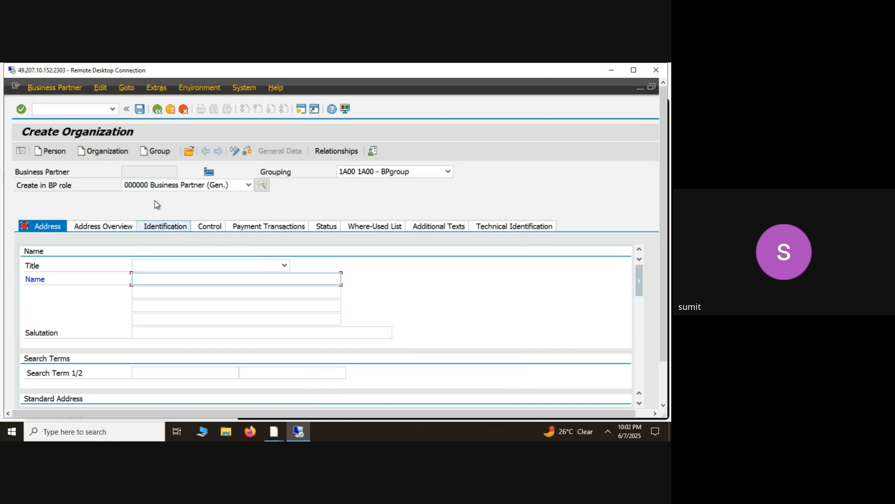
- Open existing business partner JSW2 from the input history, discard the unsaved new organization, and switch to change mode
left_click(190, 151)
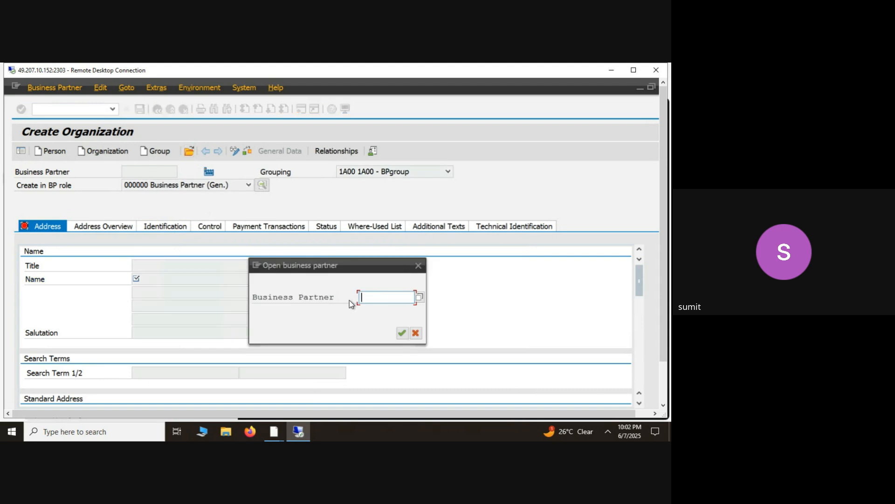
key("Down")
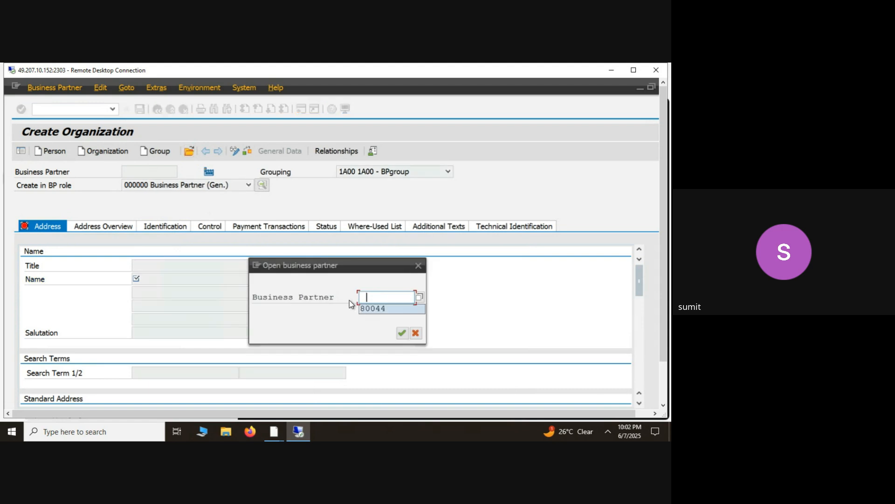
key("Return")
key("Return")
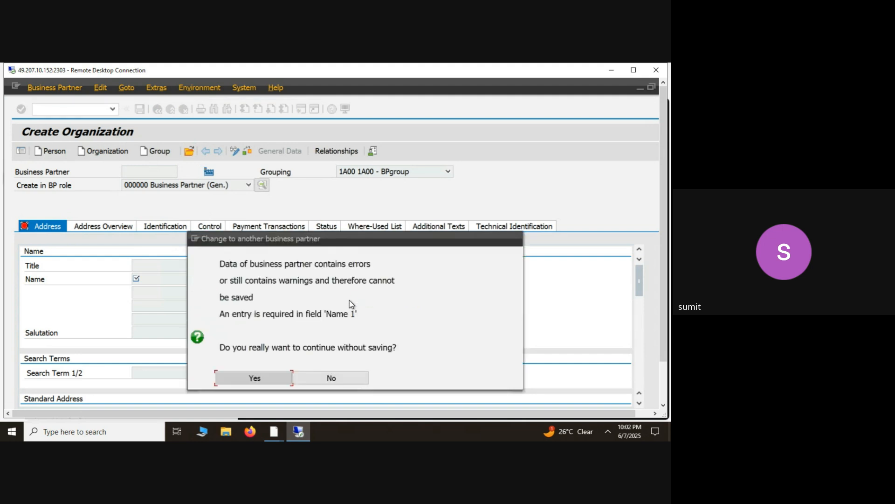
left_click(270, 376)
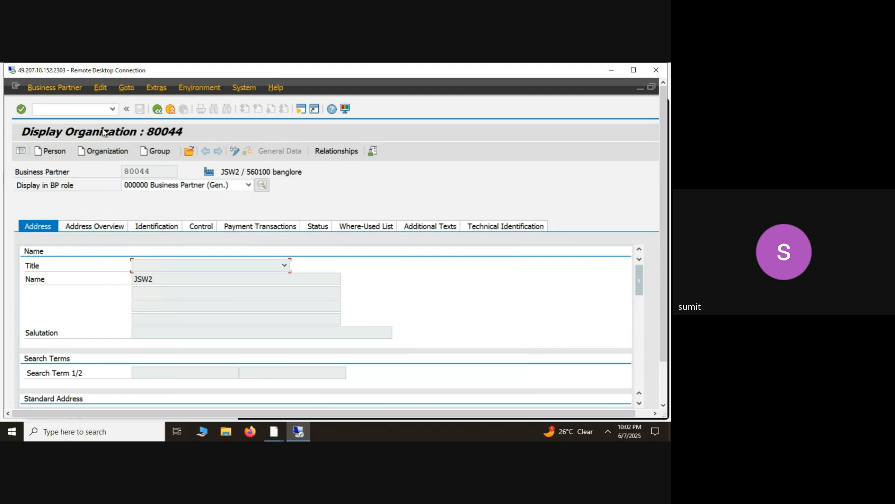
left_click(234, 151)
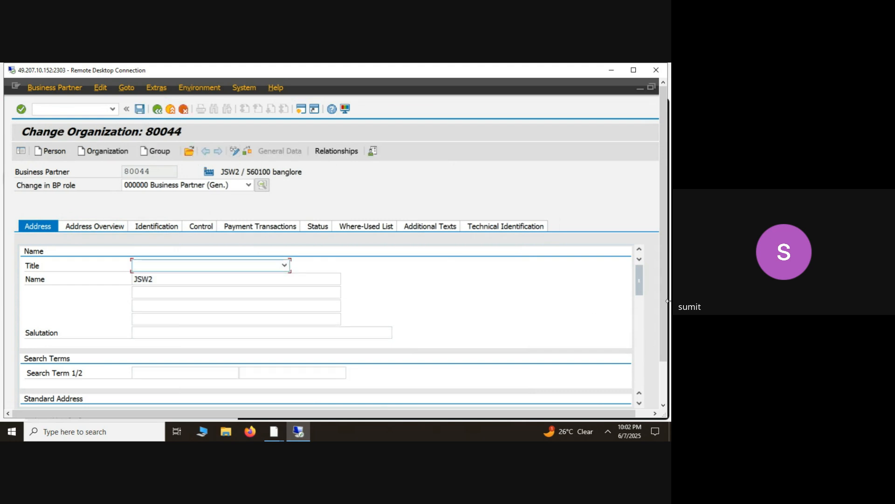
- Check the data of business partner JSW2 for errors
left_click_drag(664, 301, 667, 359)
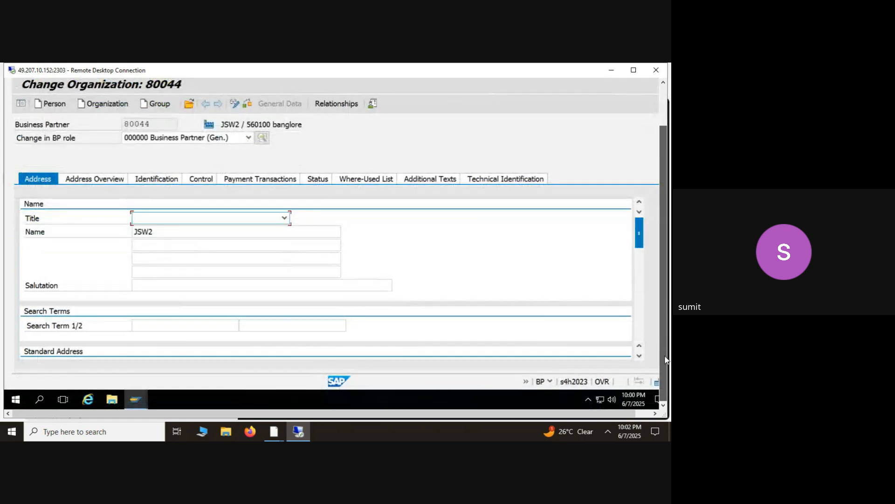
left_click_drag(641, 243, 624, 265)
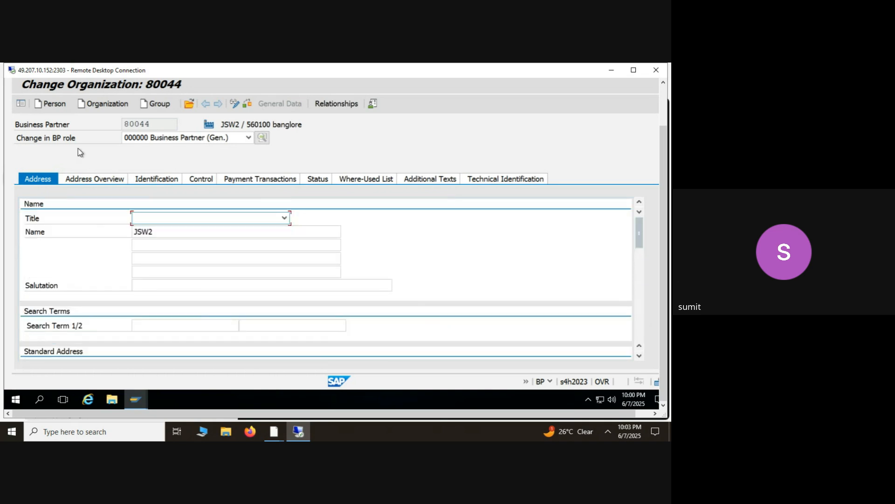
left_click(248, 104)
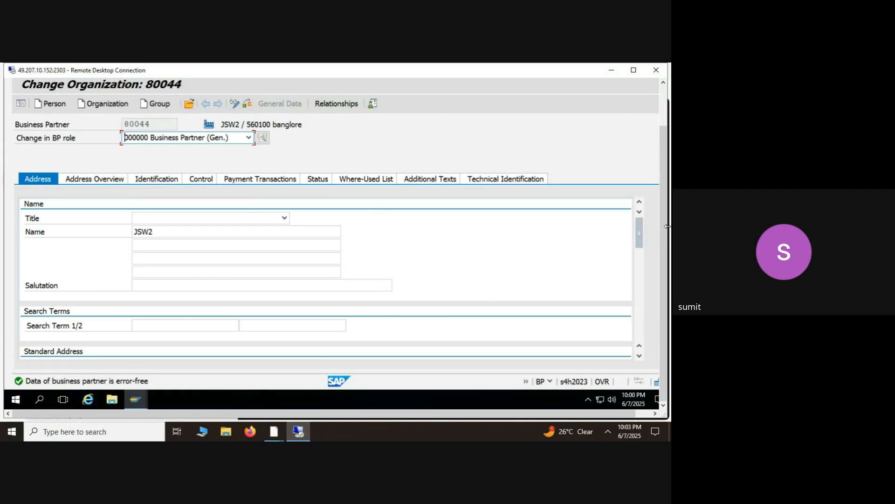
- Look through the available BP roles of business partner JSW2 and switch it to role TR0821 Tax Office
left_click_drag(666, 237, 666, 194)
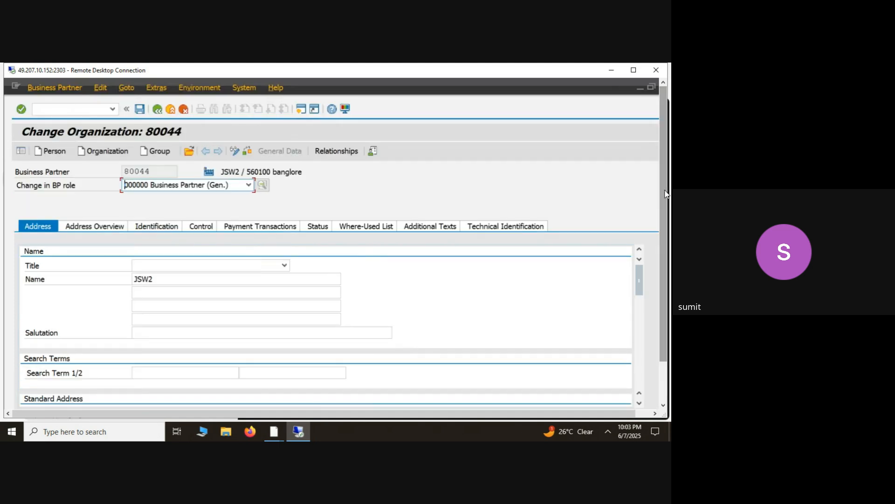
left_click(250, 185)
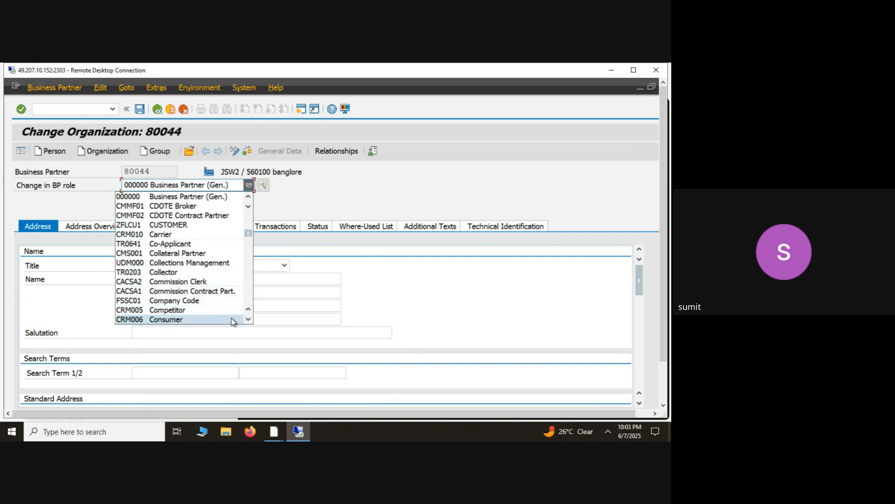
left_click(248, 320)
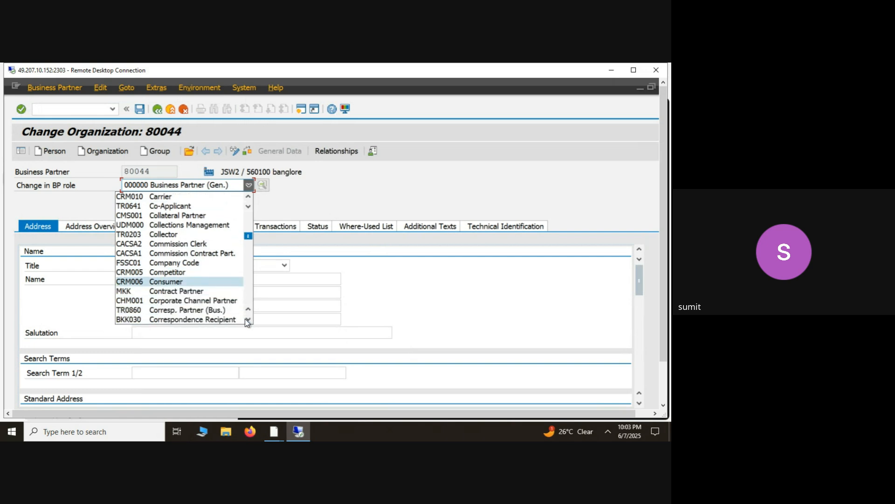
left_click(247, 320)
left_click(248, 320)
left_click(248, 320)
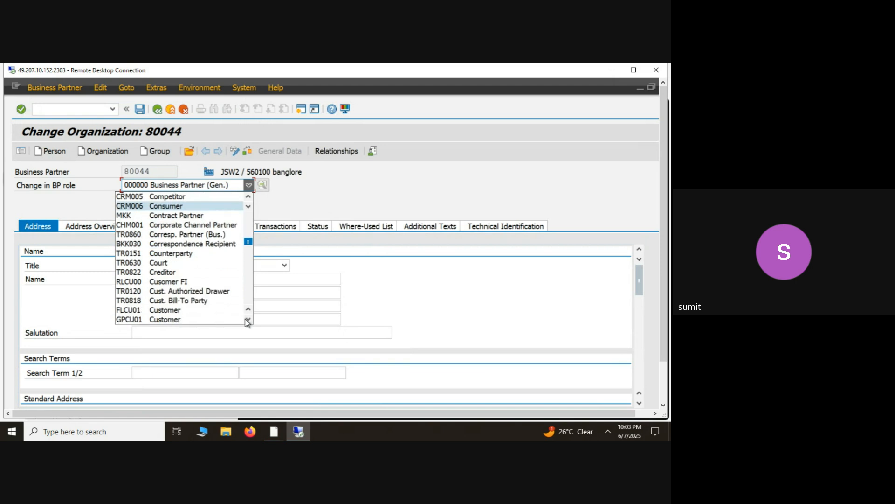
left_click(247, 320)
left_click(247, 320)
left_click(248, 320)
left_click(247, 320)
left_click(247, 320)
left_click(247, 320)
left_click(248, 320)
left_click(247, 320)
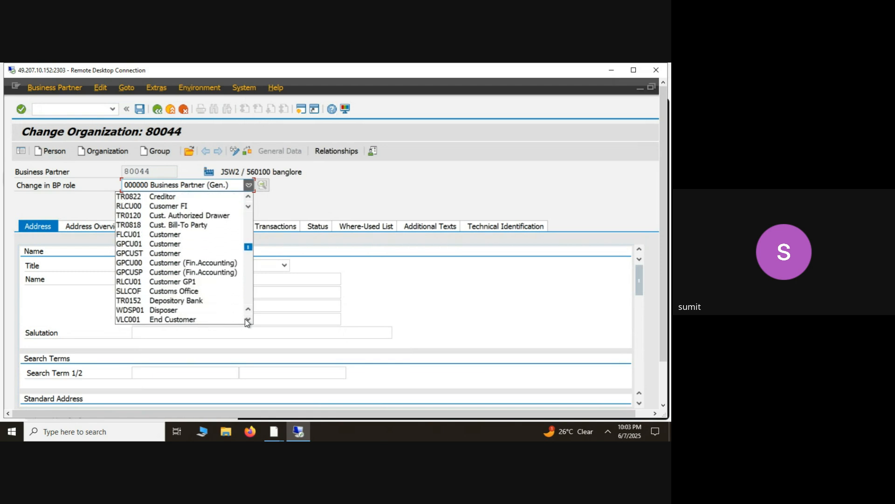
left_click(247, 320)
left_click(247, 320)
left_click(247, 320)
left_click(247, 320)
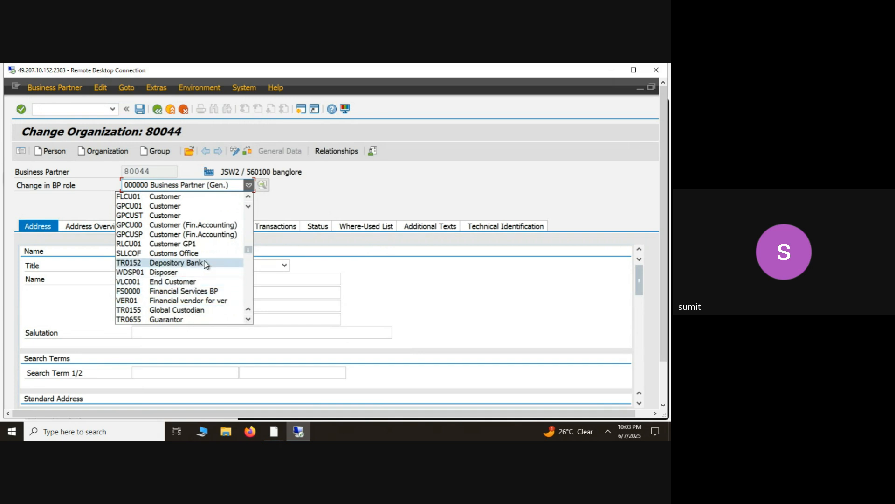
left_click(248, 320)
left_click(248, 320)
left_click(249, 319)
left_click(248, 320)
left_click(248, 320)
left_click(248, 319)
left_click(248, 320)
left_click(248, 320)
left_click(248, 320)
left_click(248, 320)
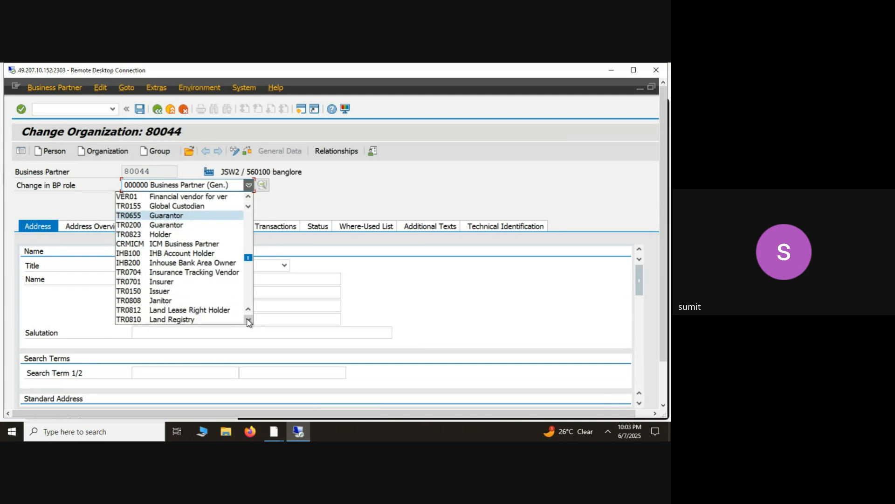
left_click(248, 320)
left_click(248, 319)
left_click(248, 320)
left_click(249, 320)
left_click(249, 320)
left_click(248, 320)
left_click(248, 320)
left_click(248, 320)
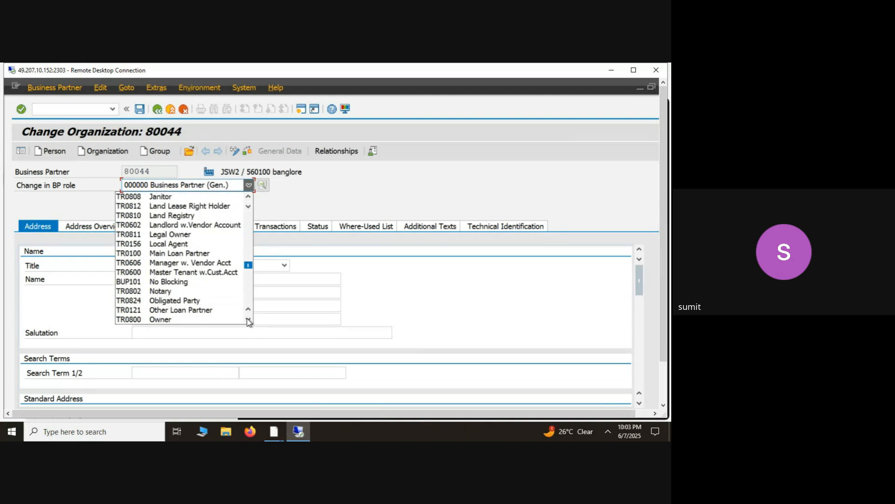
left_click(248, 320)
left_click(248, 320)
left_click(248, 319)
left_click(248, 320)
left_click(248, 320)
left_click(248, 320)
left_click(249, 320)
left_click(248, 319)
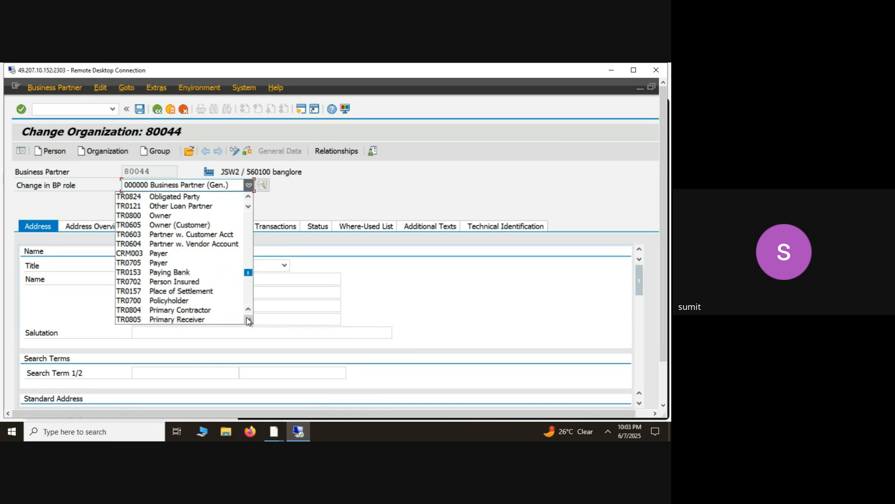
left_click(248, 320)
left_click(248, 320)
left_click(248, 320)
left_click(248, 320)
left_click(248, 320)
left_click(249, 320)
left_click(248, 320)
left_click(248, 320)
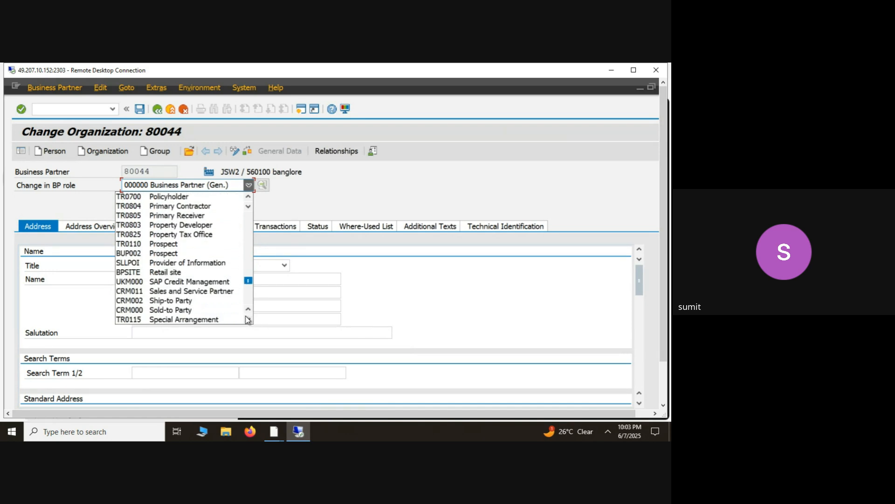
left_click(248, 320)
left_click(248, 320)
left_click(248, 320)
left_click(249, 319)
left_click(246, 313)
left_click(246, 313)
left_click(246, 313)
left_click(245, 313)
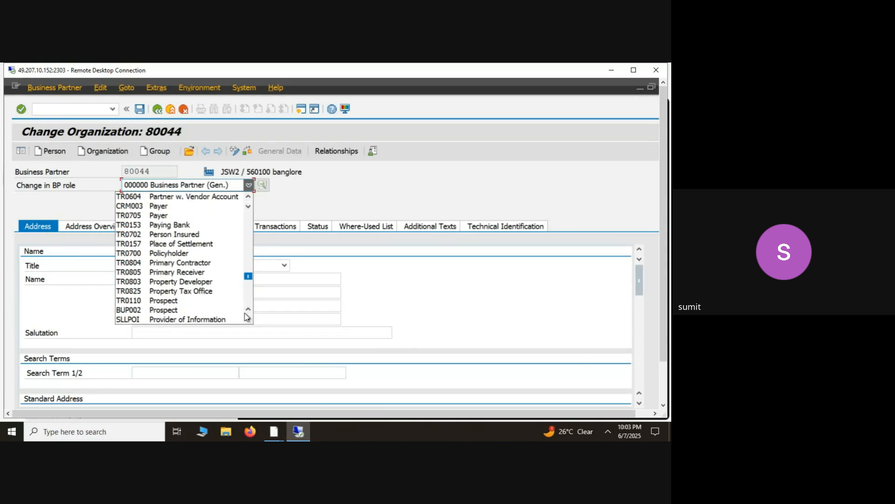
left_click(246, 313)
left_click(246, 313)
left_click(245, 313)
left_click(246, 313)
left_click(246, 313)
left_click(246, 313)
left_click(246, 313)
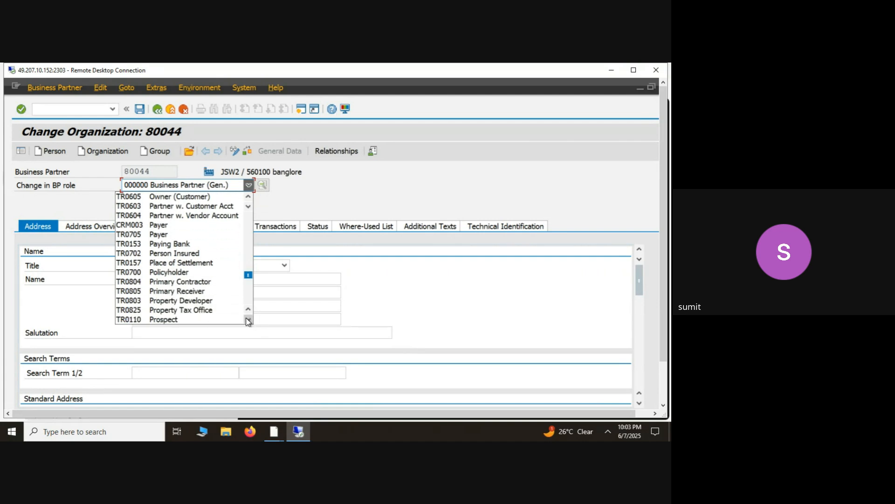
left_click(246, 319)
left_click(246, 319)
left_click(246, 319)
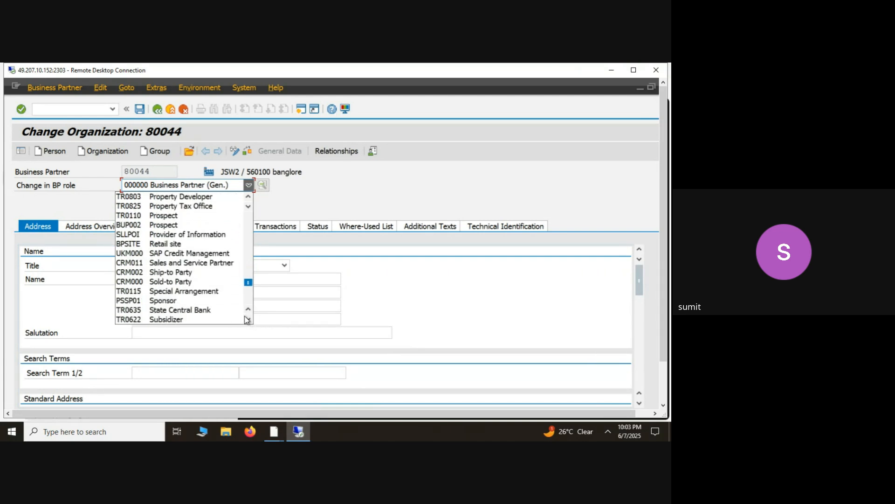
left_click(246, 319)
left_click(246, 319)
left_click(246, 319)
left_click(246, 319)
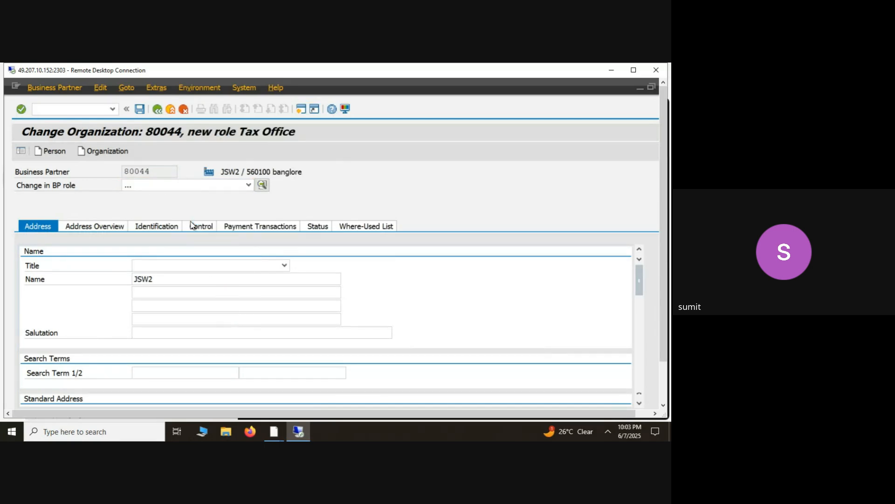
- Try to switch business partner JSW2 to role FLVN01 Supplier, and decline to continue without saving
left_click(200, 186)
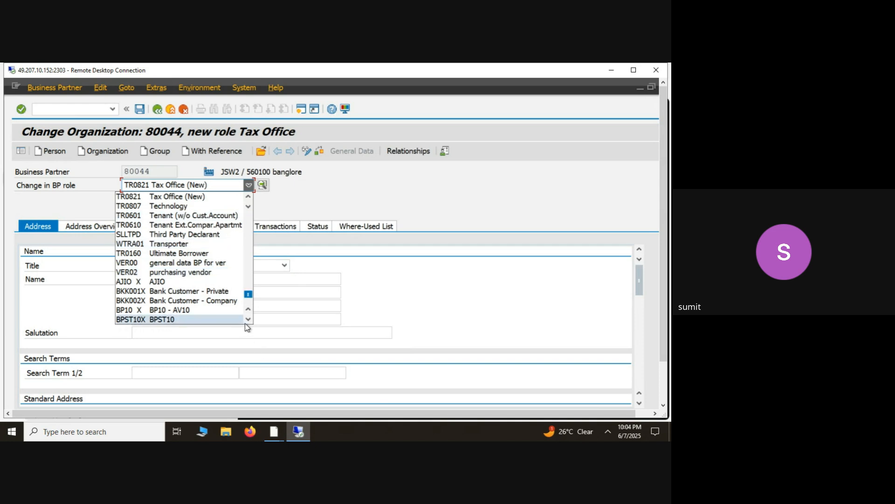
scroll(249, 322, "down", 3)
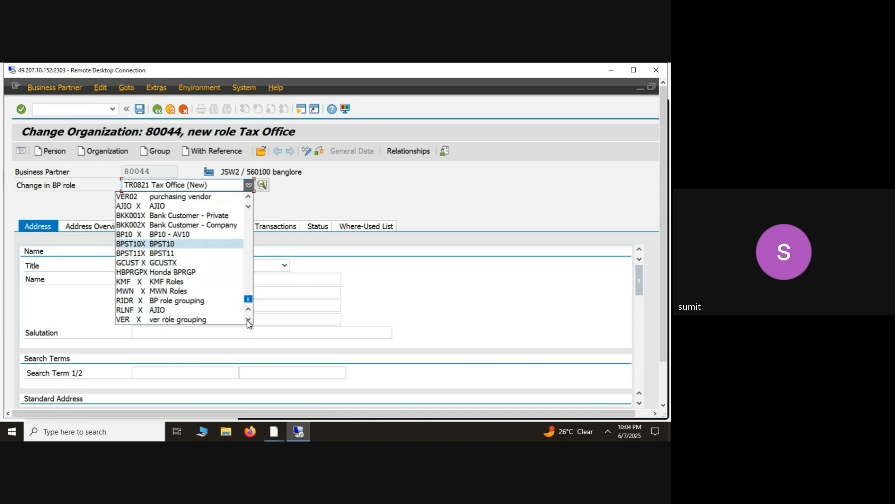
left_click(248, 197)
left_click(249, 200)
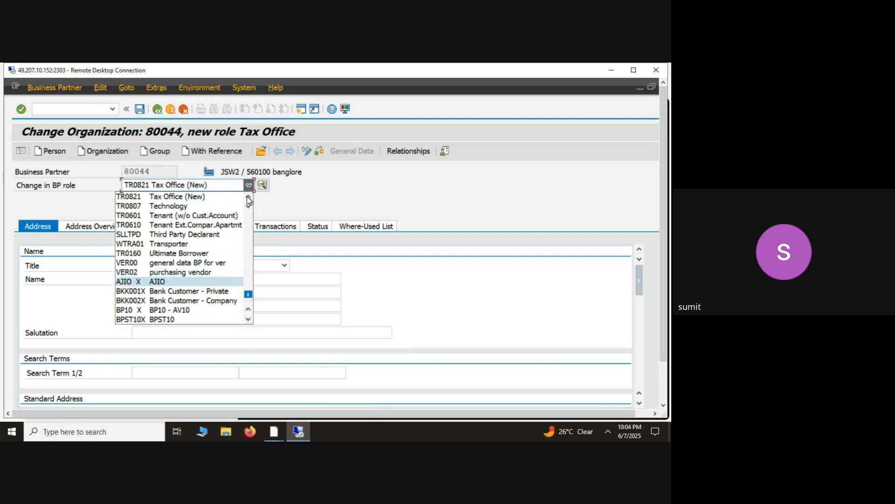
left_click(249, 201)
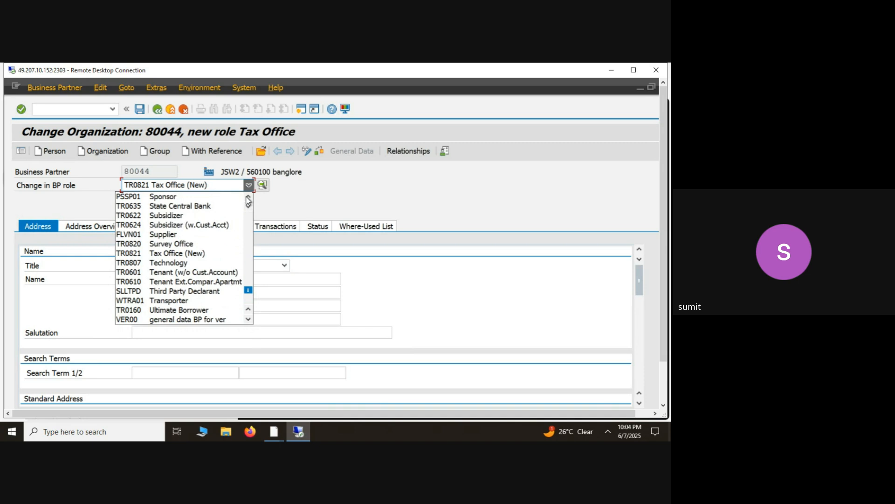
left_click(175, 233)
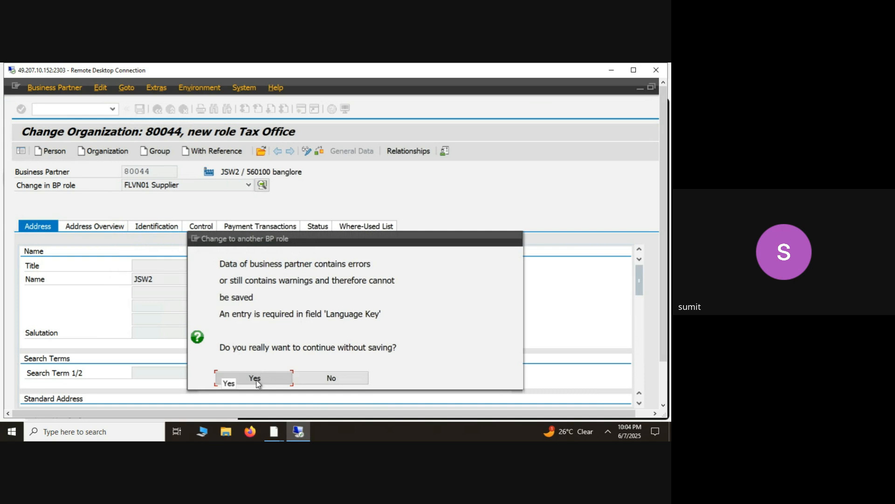
left_click(340, 379)
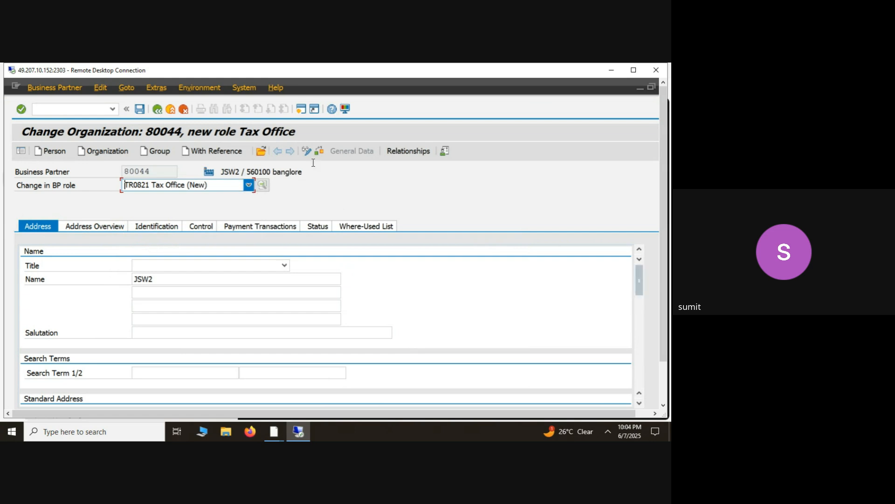
- Look through the BP role list again, try to switch to display mode, and decline to continue without saving
left_click(248, 185)
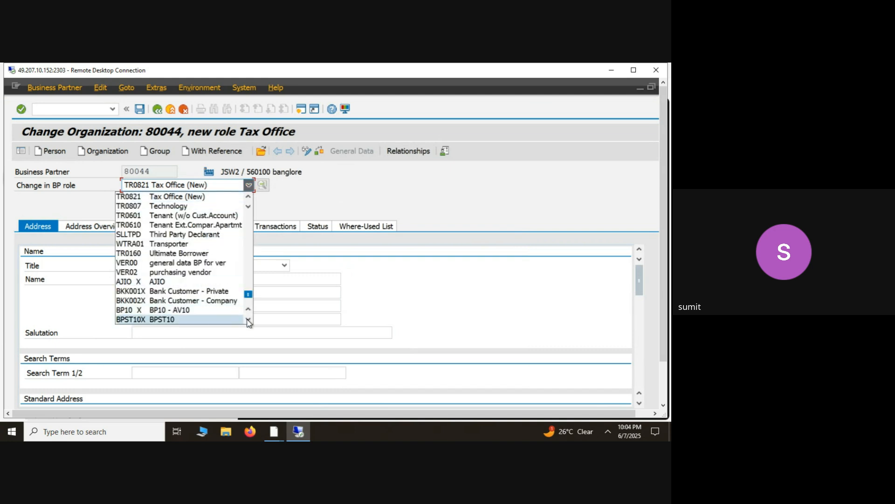
scroll(249, 321, "down", 3)
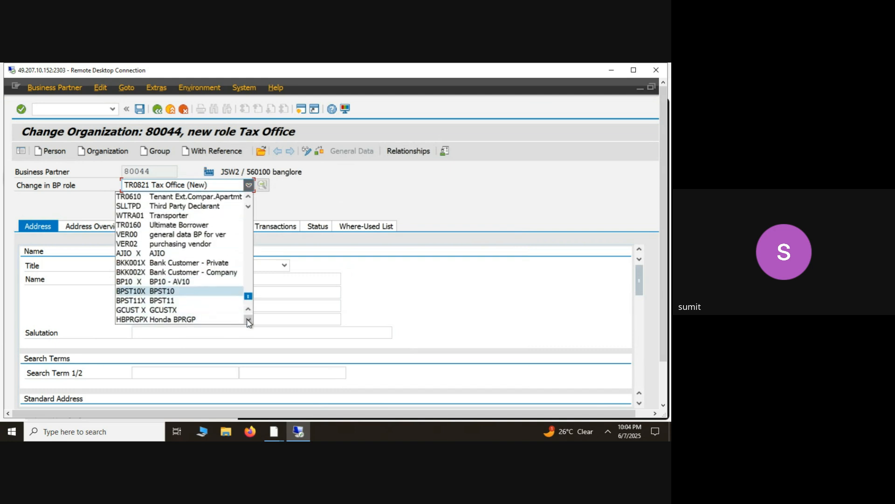
left_click(309, 150)
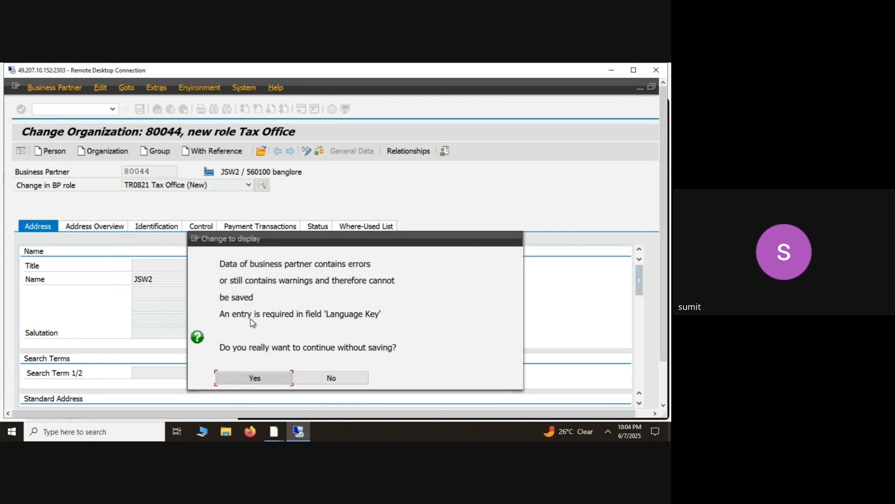
left_click(334, 377)
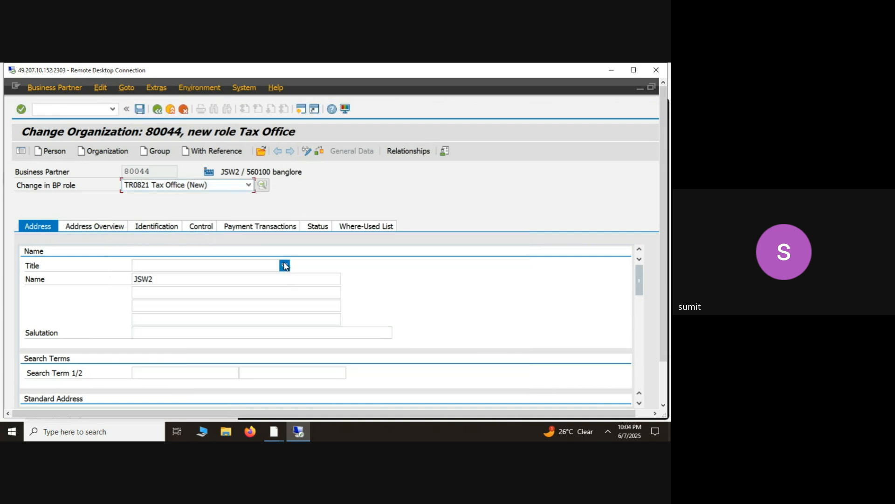
- Set the organization's title to Company and open the JSW billing address from the address overview
left_click(285, 266)
left_click(203, 279)
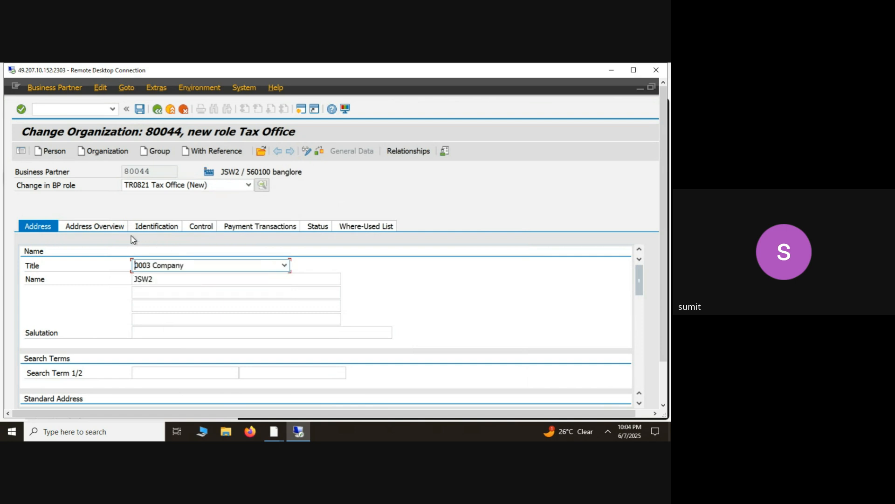
left_click(120, 228)
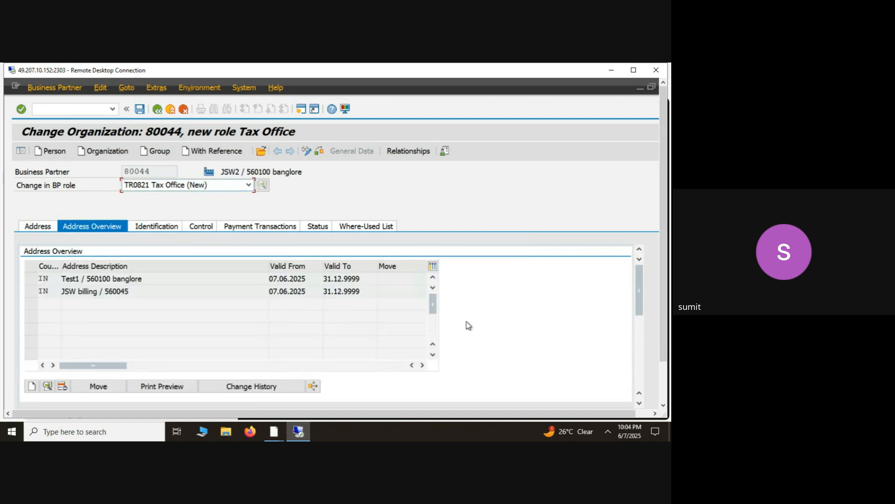
left_click_drag(642, 308, 638, 290)
double_click(186, 293)
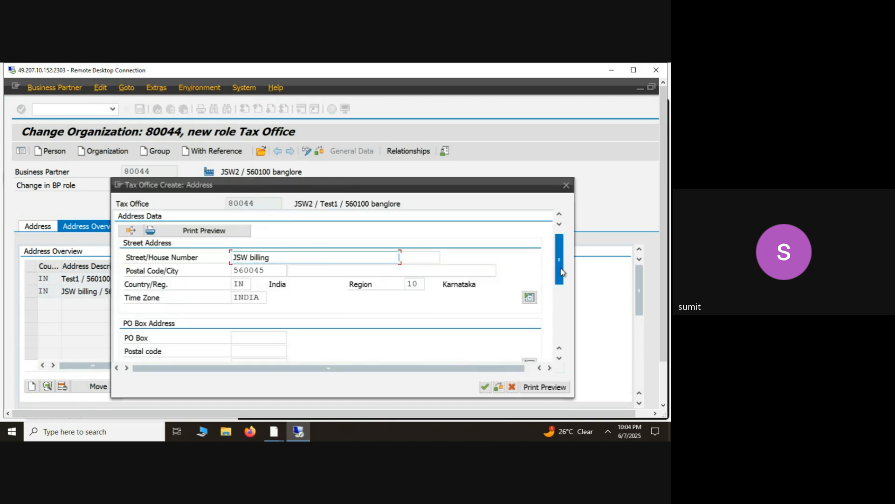
- Set the communication language of the JSW billing address to EN English and accept the address
left_click_drag(559, 279, 561, 306)
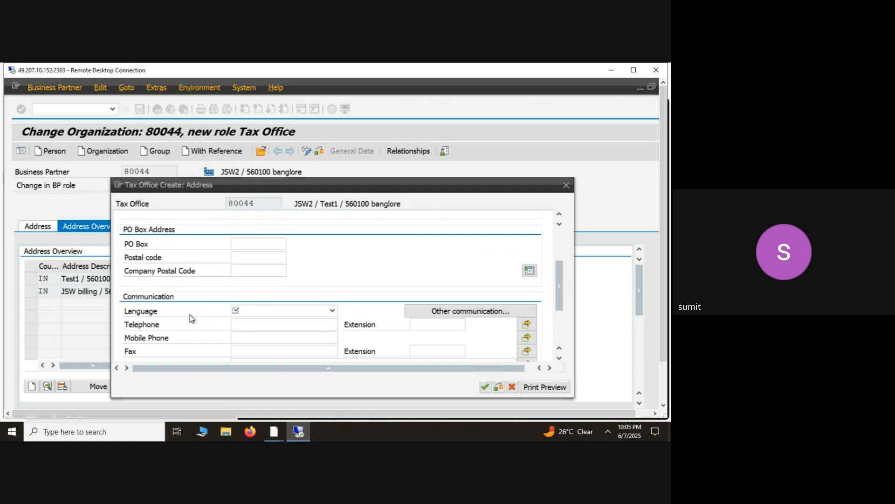
left_click(243, 312)
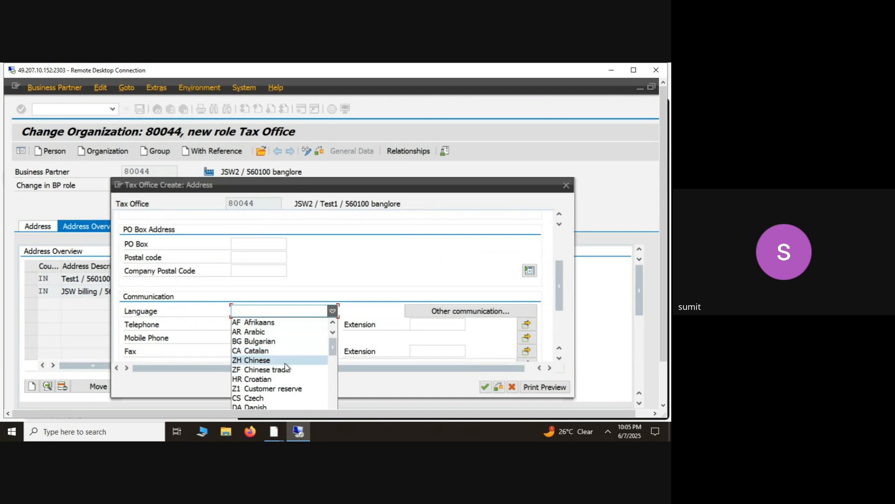
left_click(560, 304)
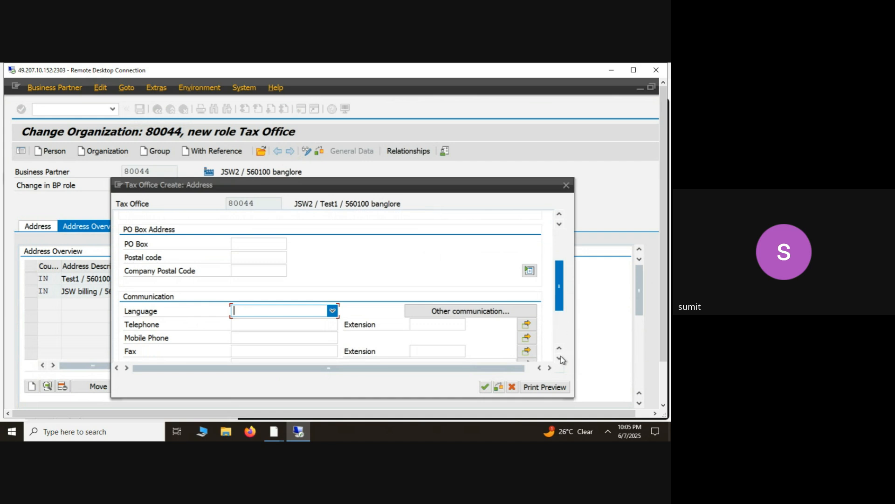
scroll(559, 353, "down", 1)
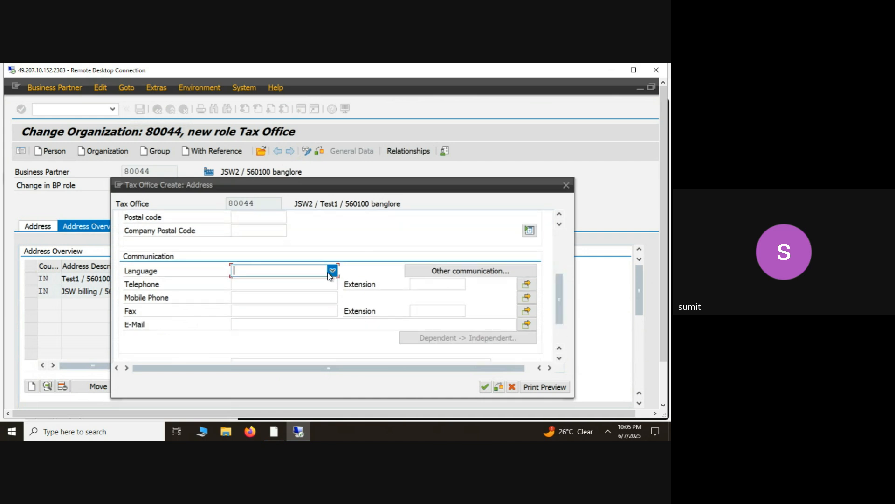
left_click(332, 270)
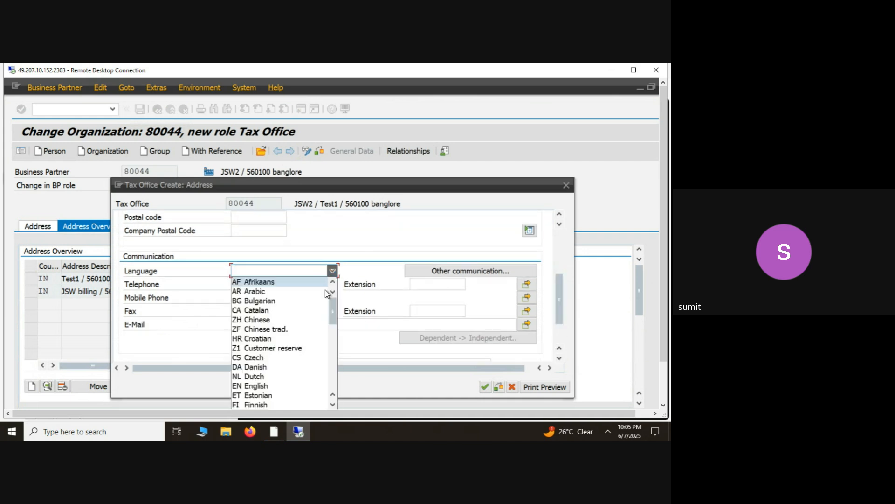
left_click(284, 386)
left_click(304, 270)
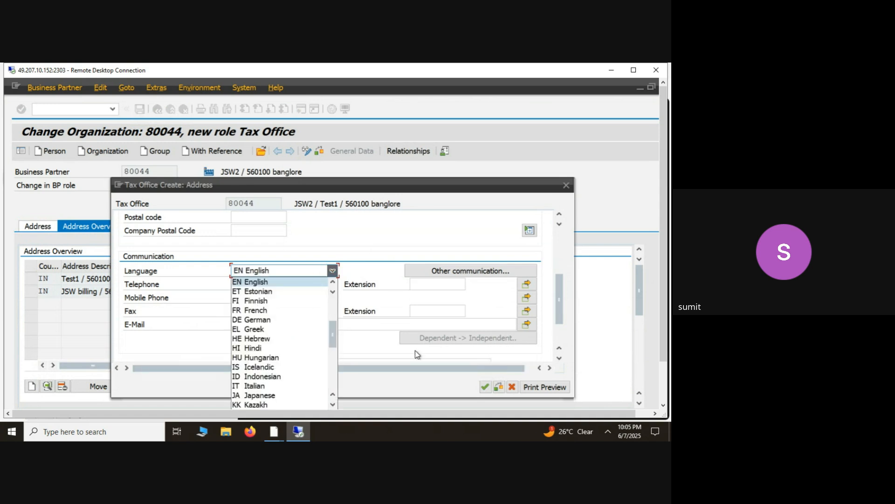
left_click(377, 231)
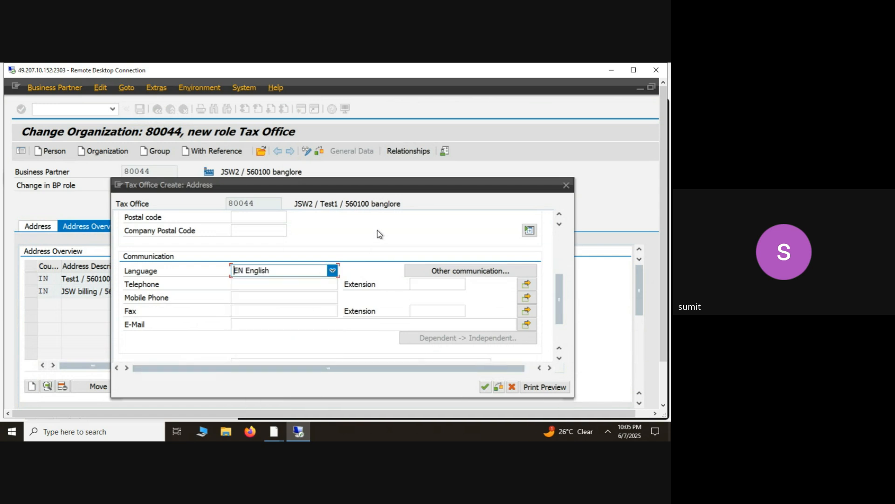
left_click(488, 388)
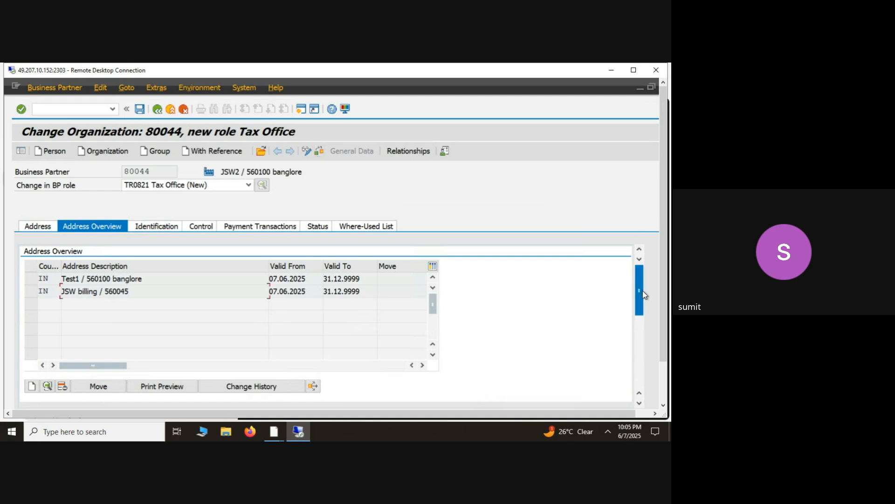
- Review the address usages of business partner JSW2 and clear the organization's title in its address data
left_click_drag(643, 292, 663, 400)
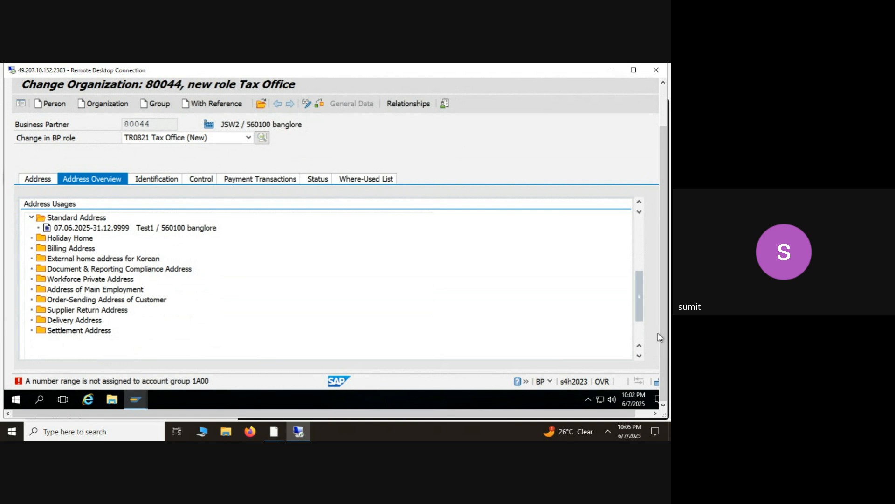
left_click_drag(665, 338, 662, 278)
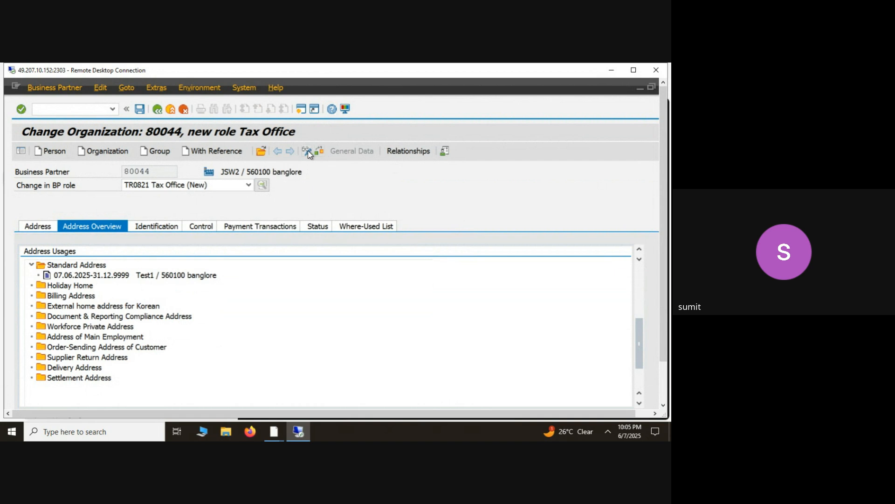
left_click(34, 230)
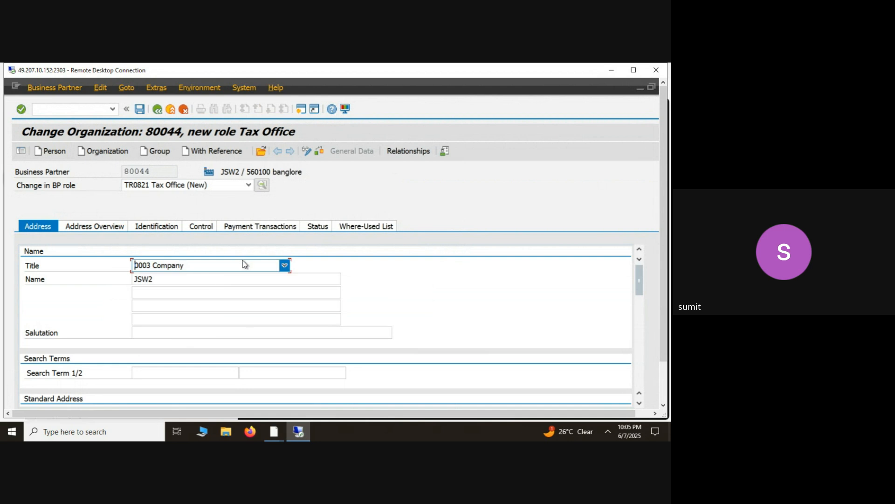
left_click(242, 262)
left_click(200, 287)
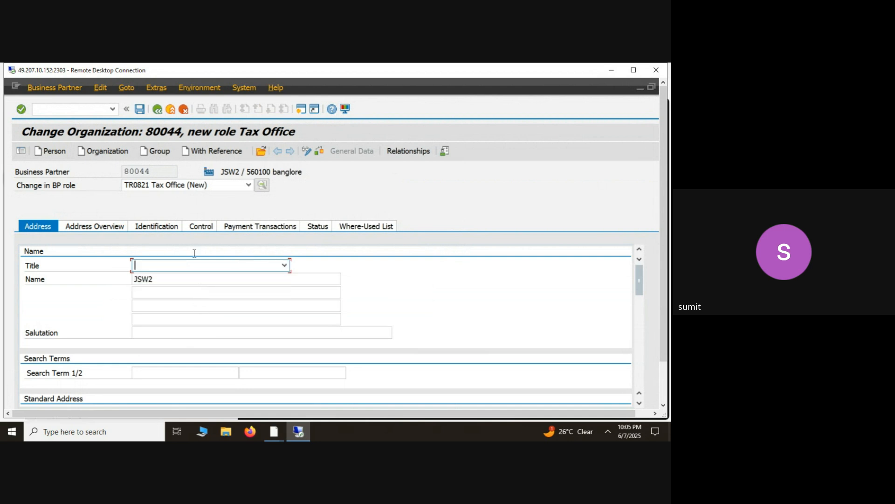
- Switch business partner JSW2 to role FLVN00 Supplier (Fin.Accounting) and continue without saving
left_click(203, 185)
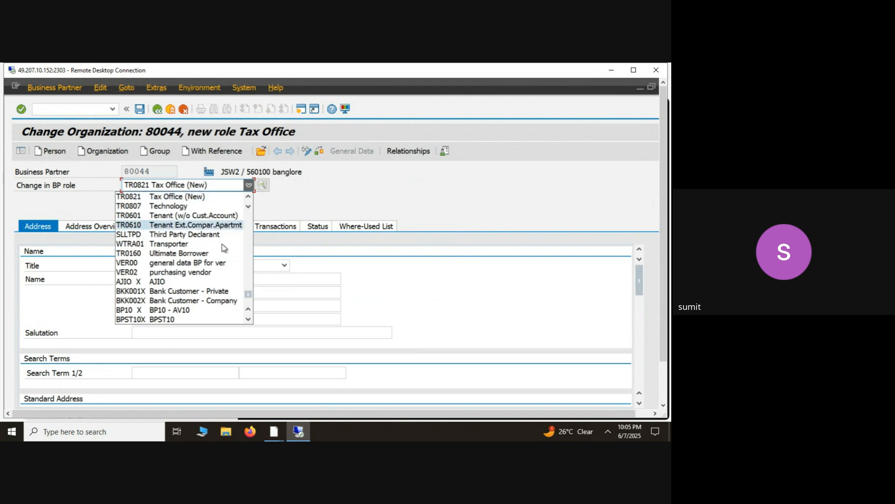
left_click(249, 197)
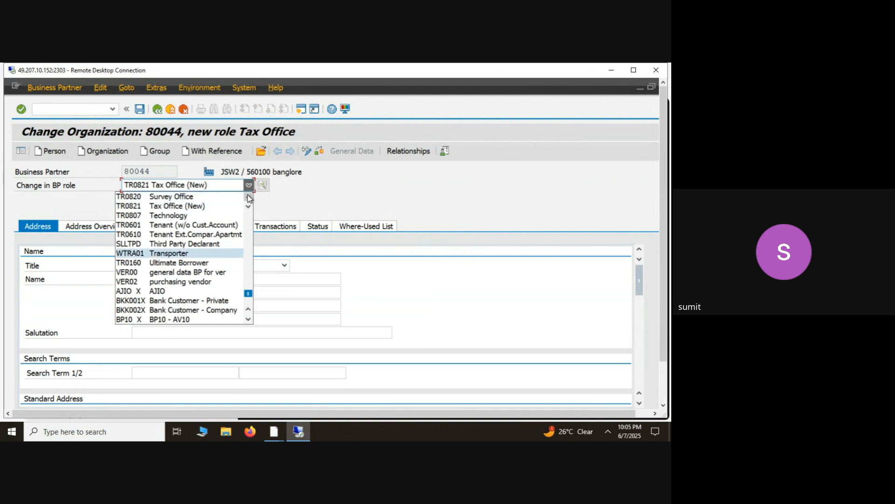
left_click(249, 196)
left_click_drag(249, 293, 248, 215)
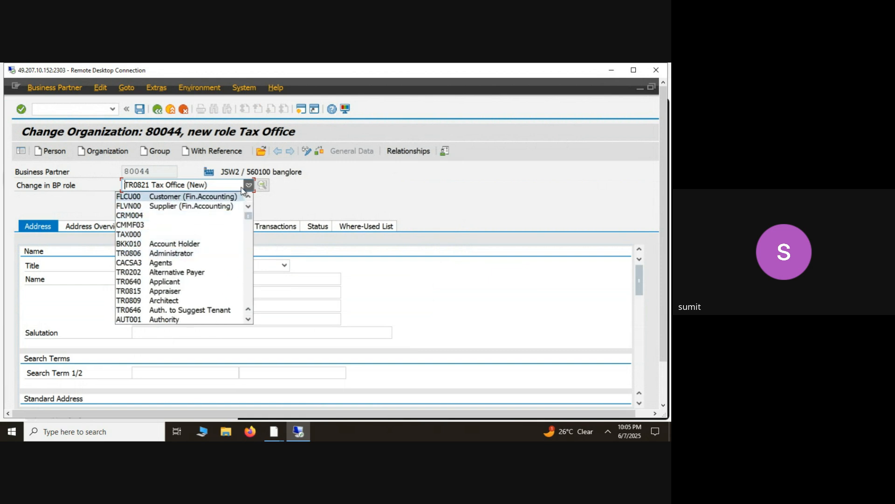
left_click(207, 206)
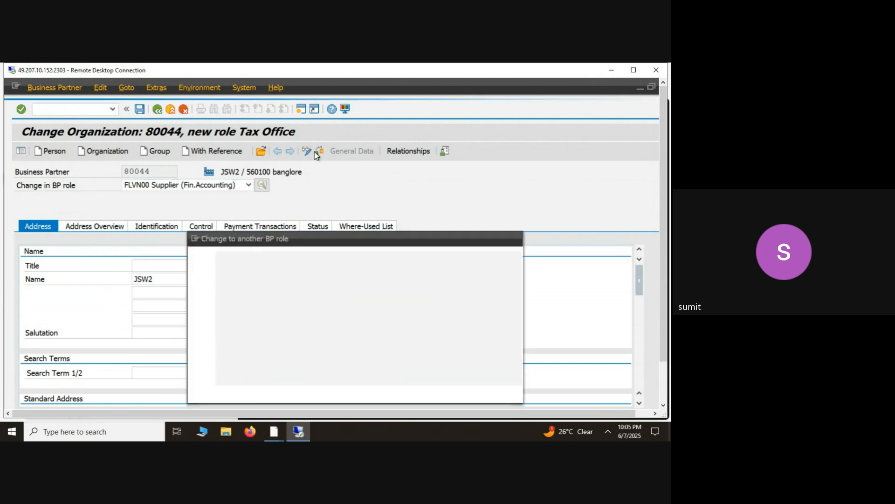
left_click(256, 393)
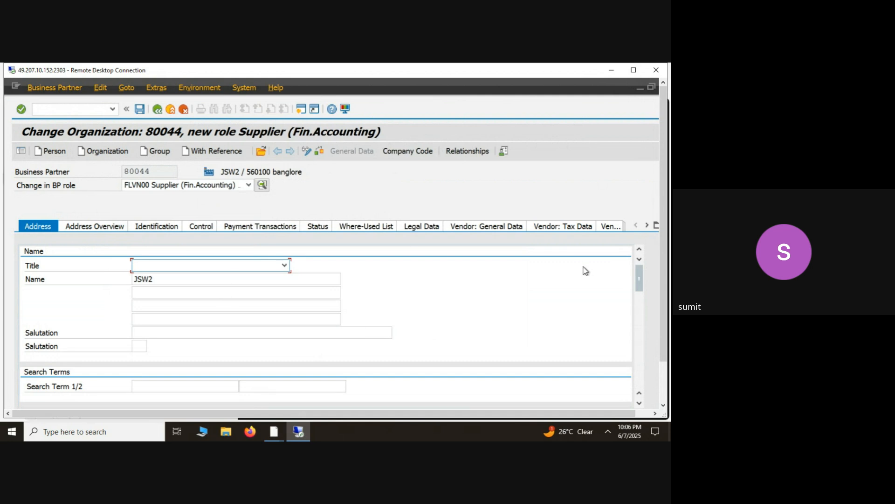
- Set the communication language of the JSW billing address to EN English under the FLVN00 role and accept the address
scroll(665, 204, "down", 2)
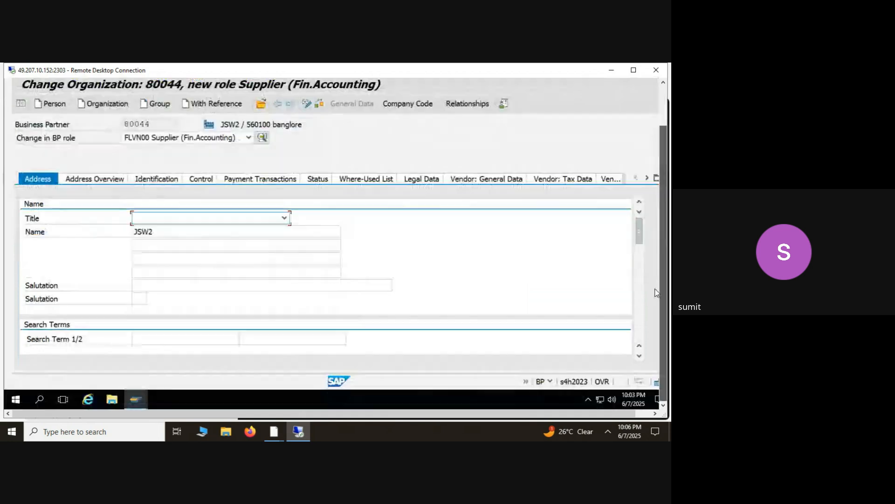
left_click(94, 181)
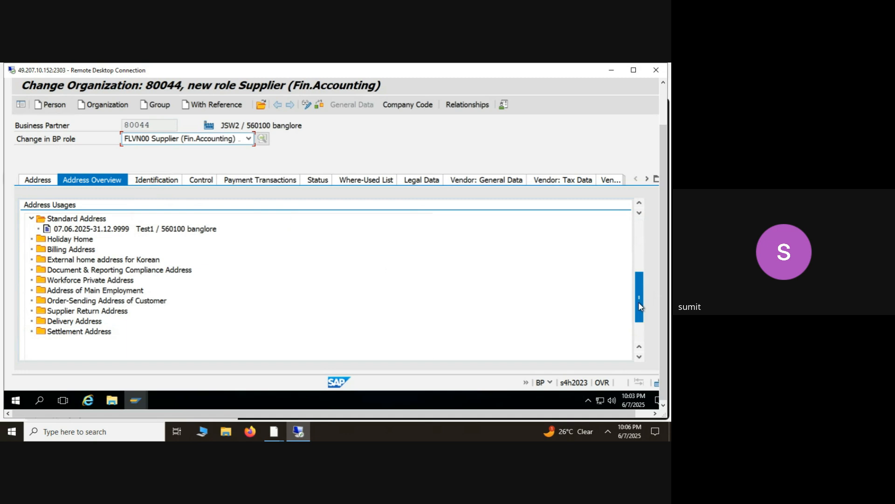
left_click_drag(639, 301, 639, 253)
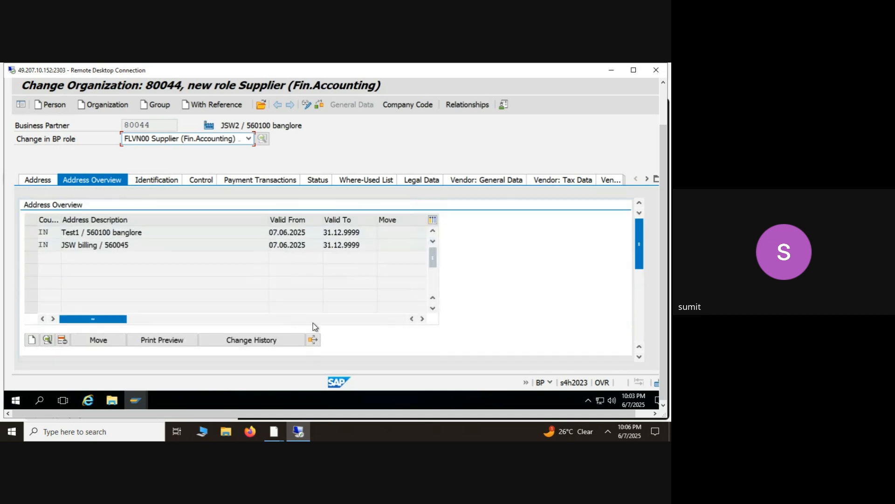
double_click(171, 247)
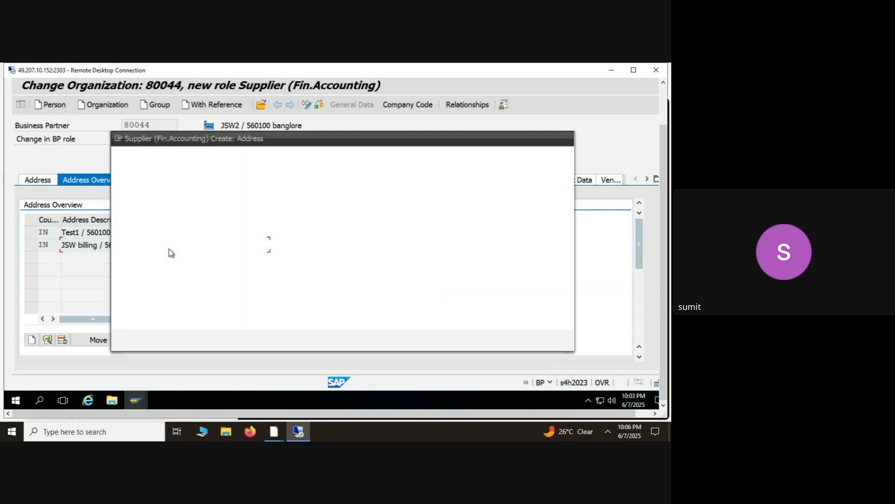
left_click(560, 312)
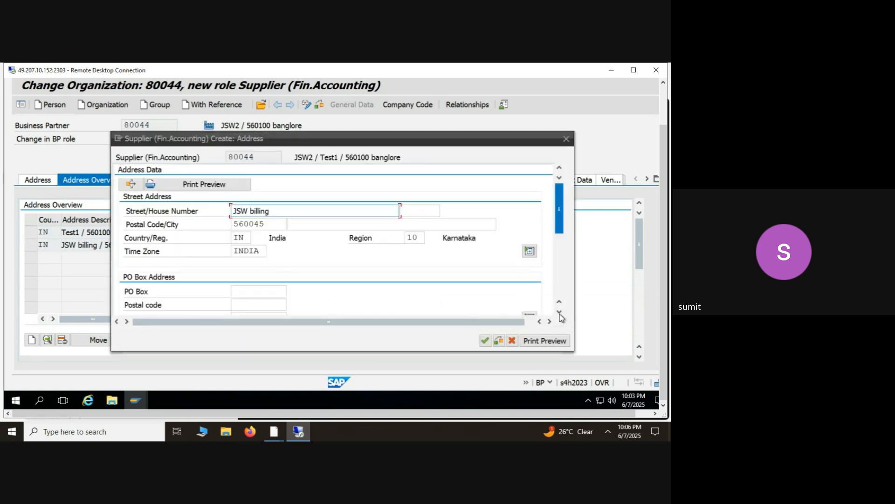
scroll(560, 313, "down", 3)
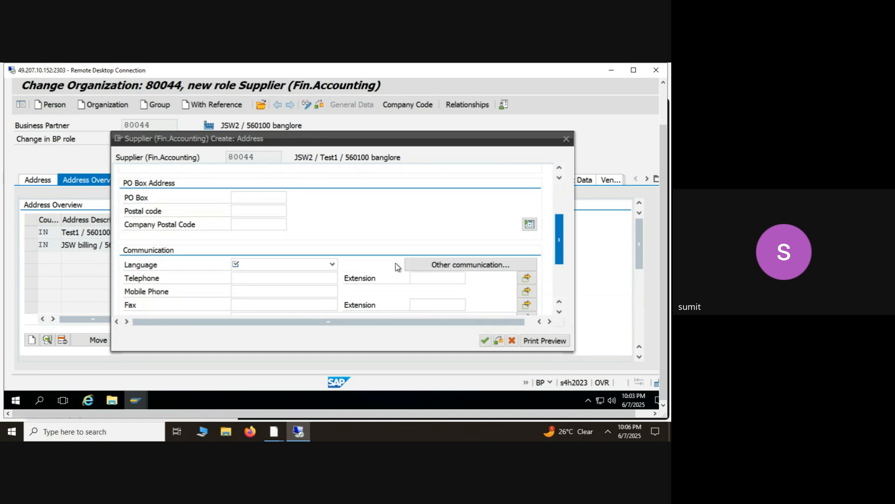
left_click(332, 265)
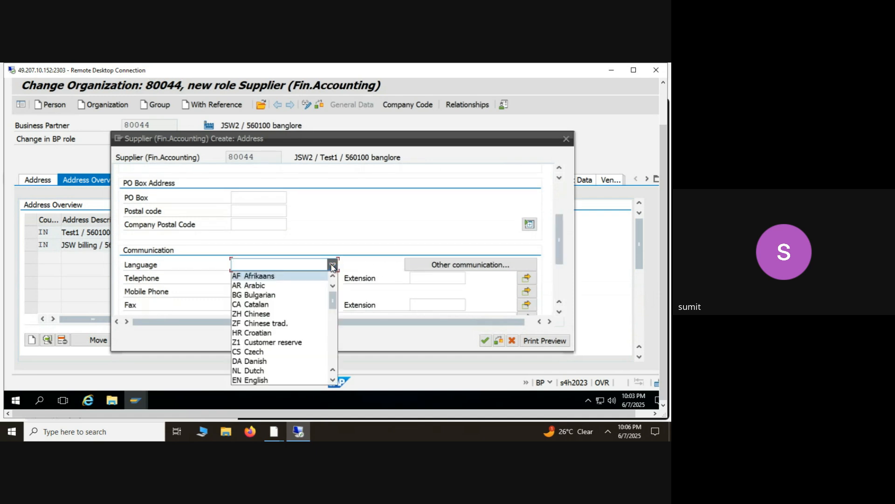
left_click(267, 380)
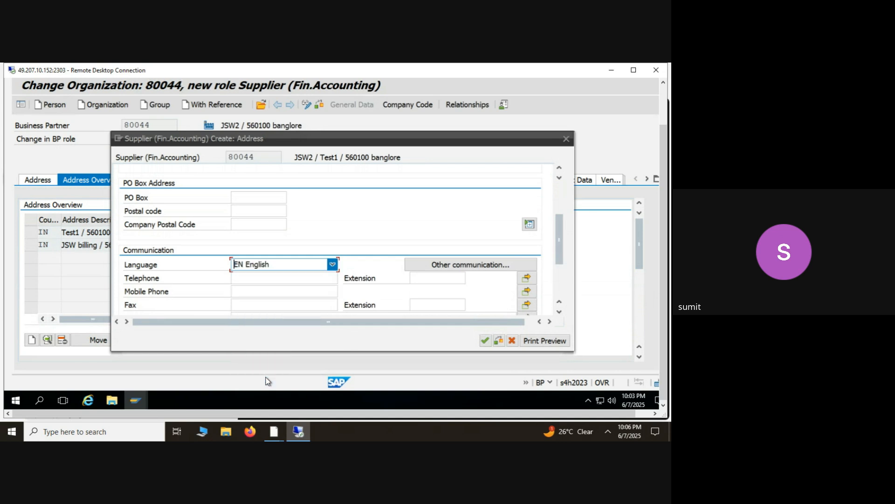
left_click(487, 343)
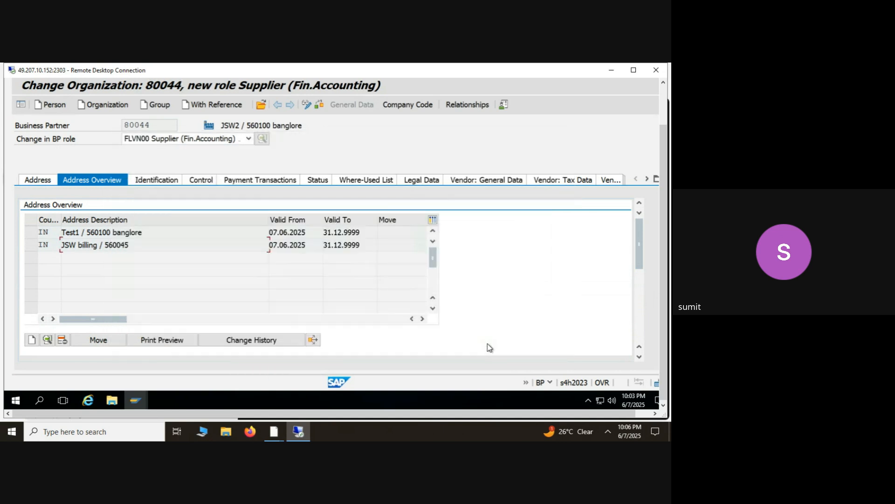
- Change the business partner type to 9001 Manager in the control parameters and accept the field selection adjustment
left_click(146, 179)
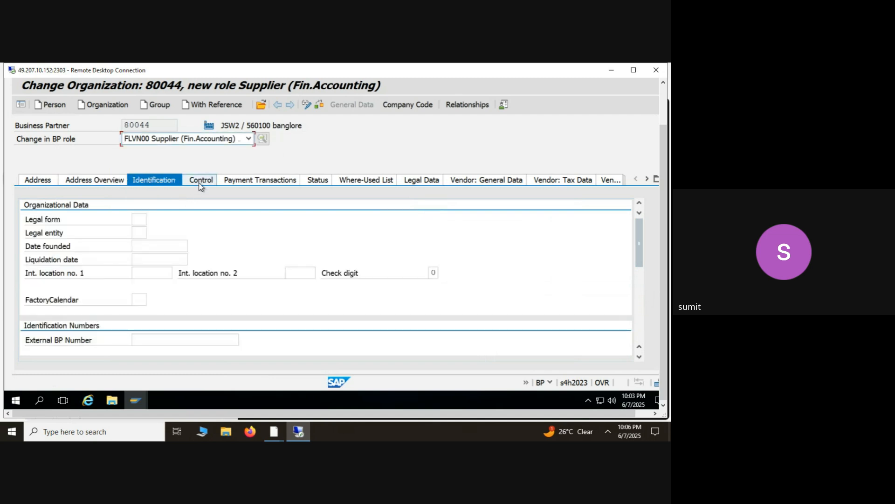
left_click(201, 180)
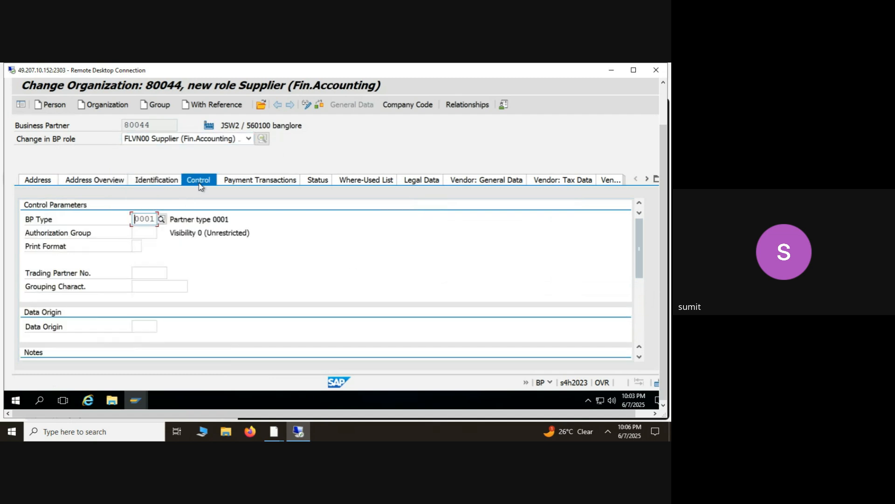
left_click(160, 221)
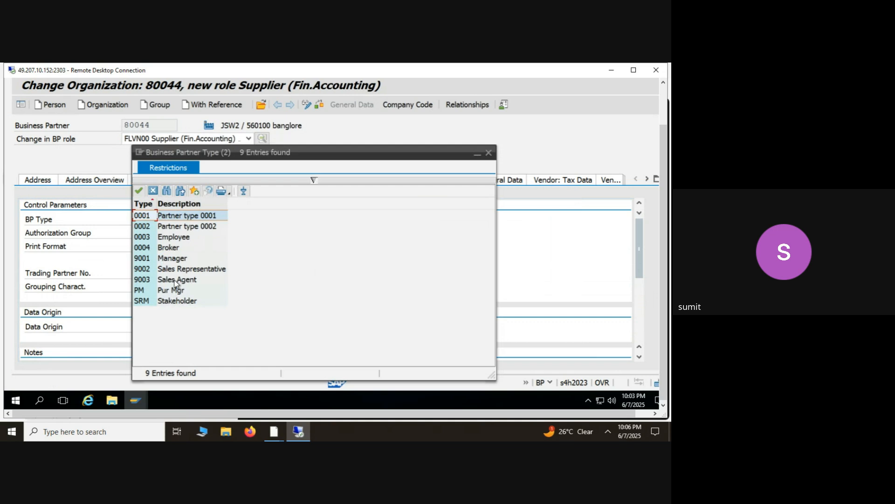
double_click(179, 259)
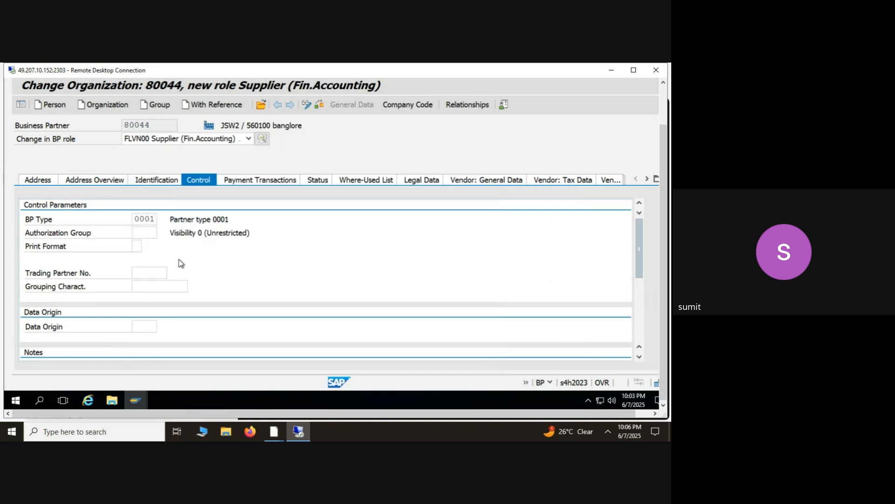
left_click(239, 184)
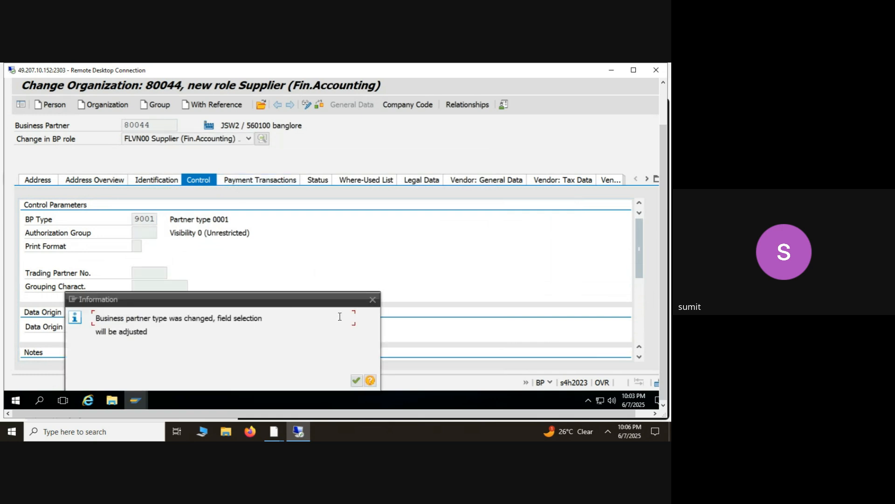
left_click(357, 381)
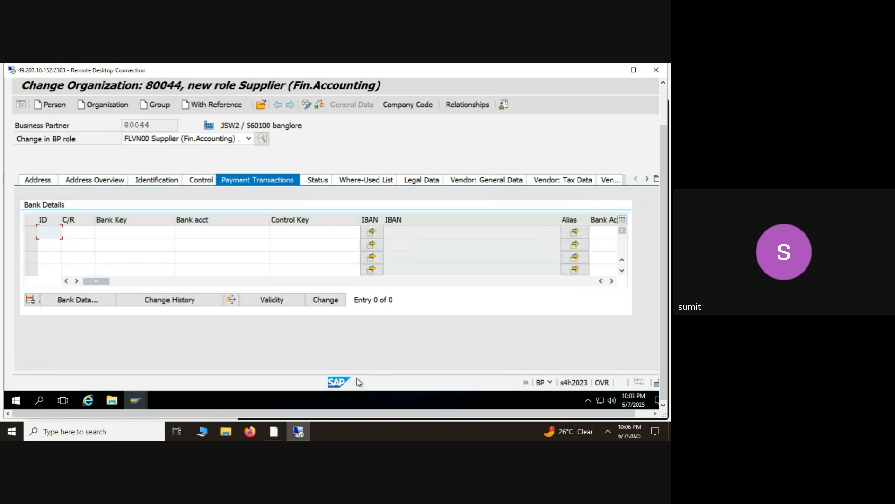
- Try to switch JSW2 to display mode, declining to continue without saving, and try to save the business partner
left_click(308, 106)
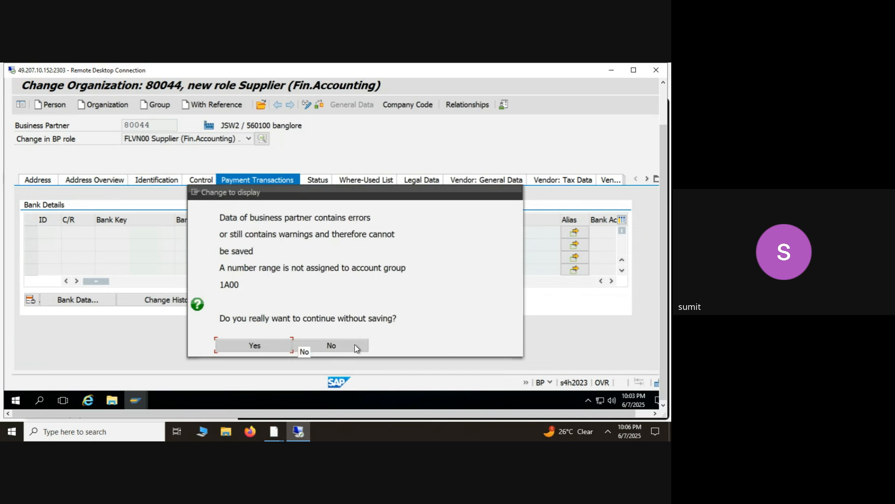
left_click(332, 346)
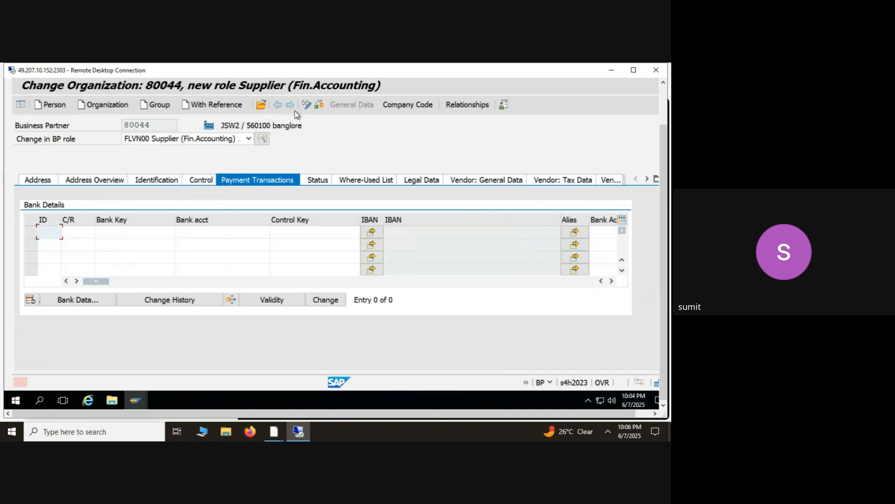
left_click(323, 180)
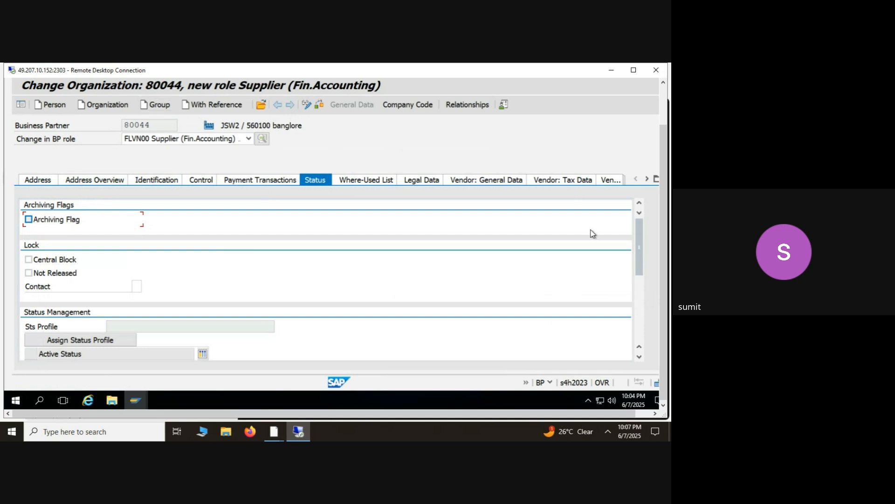
left_click_drag(666, 244, 667, 195)
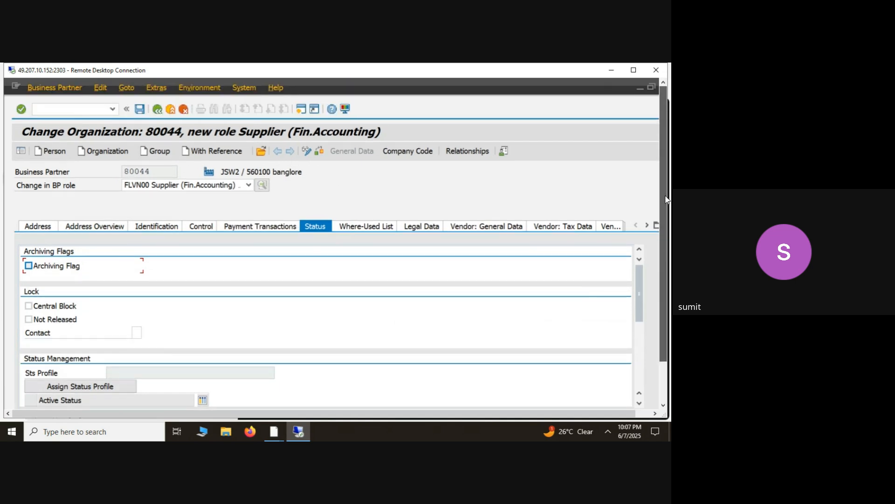
left_click(140, 110)
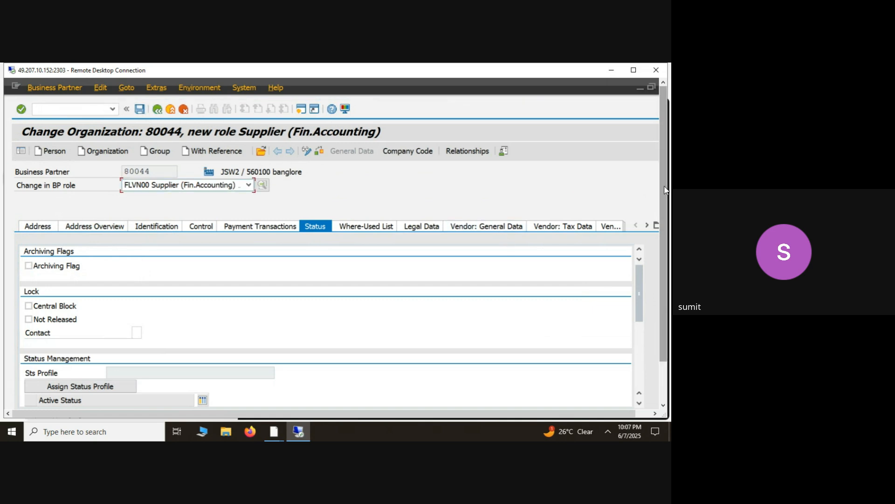
left_click_drag(666, 190, 668, 277)
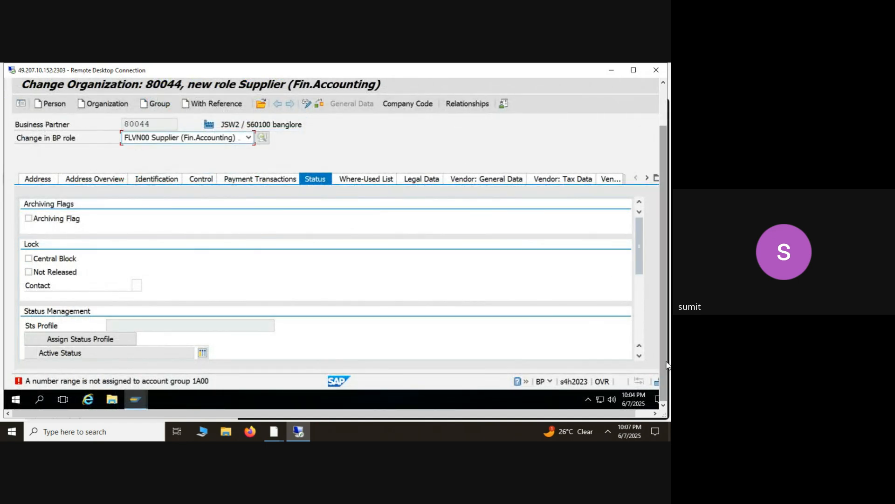
left_click_drag(666, 365, 651, 289)
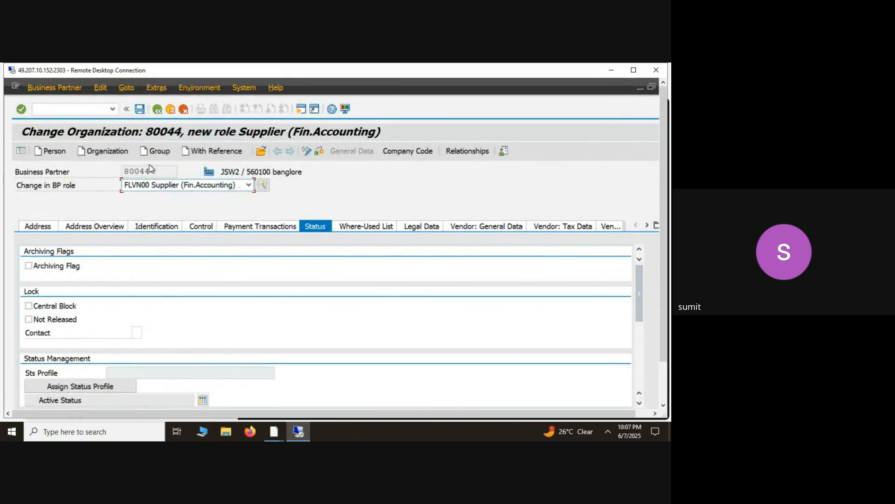
- Start a new organization without saving JSW2, set its grouping to ABL7 ABB LTD and browse the other groupings
left_click(104, 150)
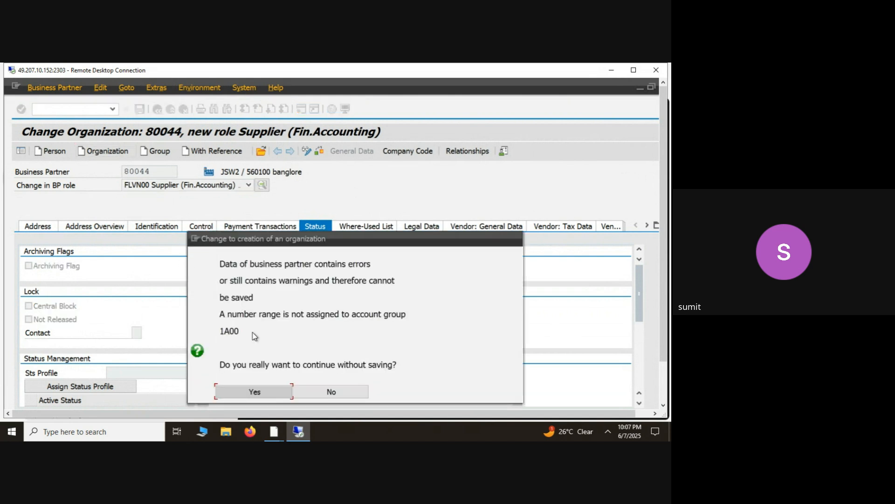
left_click(278, 393)
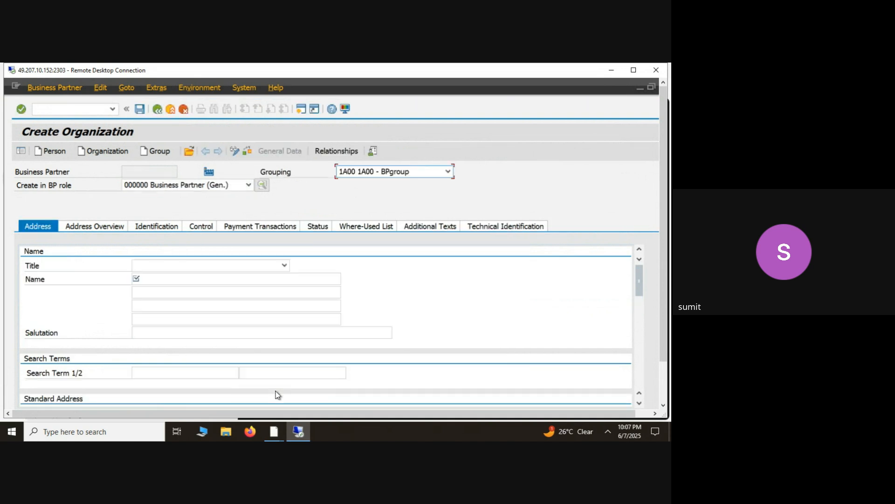
left_click(392, 171)
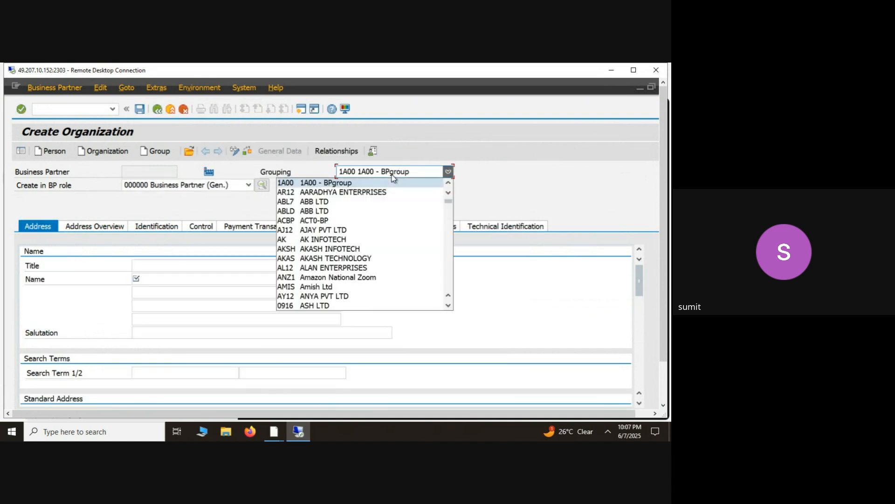
left_click(448, 184)
left_click(448, 184)
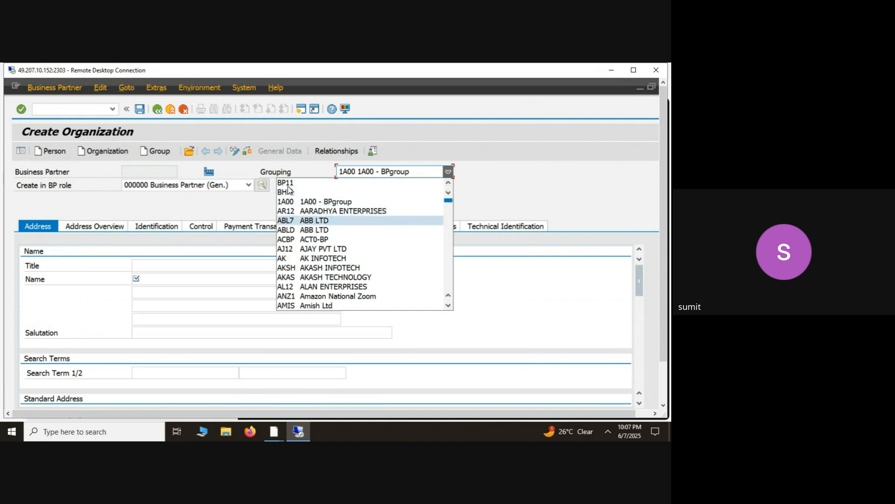
left_click(325, 221)
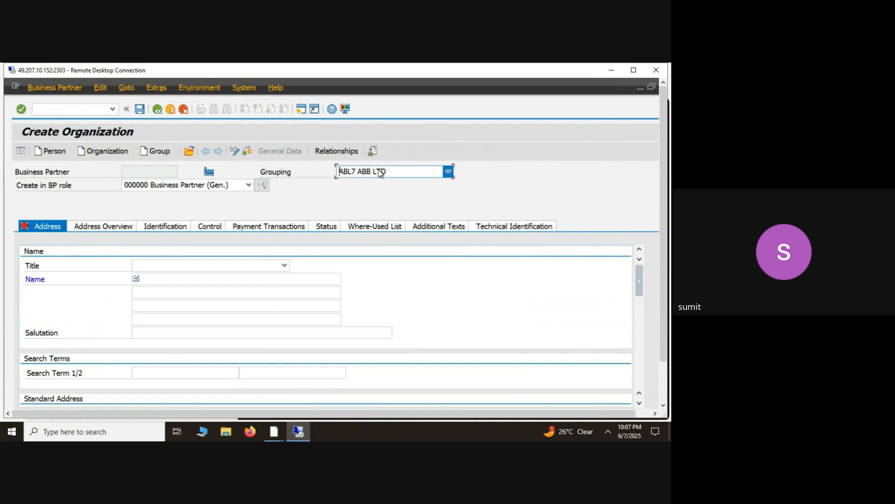
left_click(447, 171)
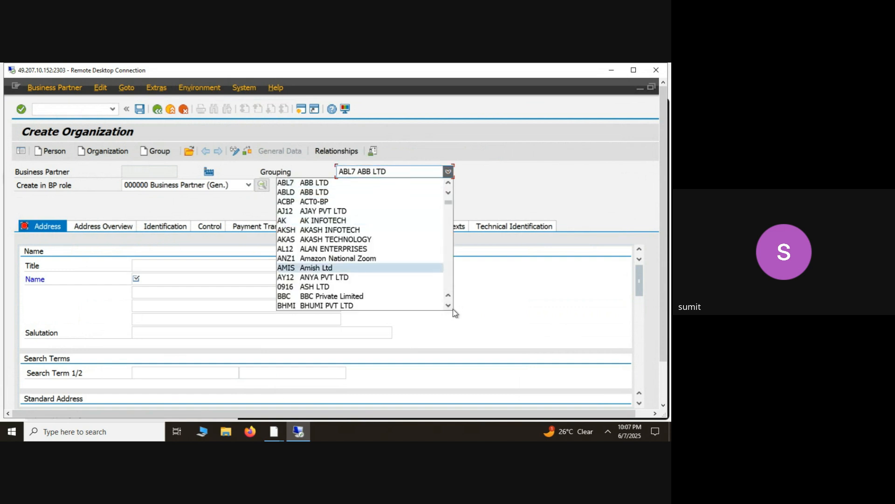
scroll(447, 306, "down", 3)
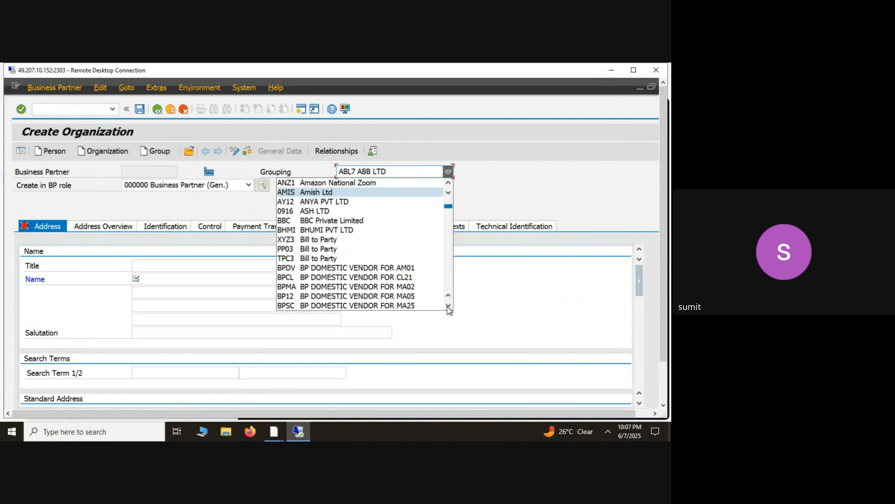
scroll(449, 309, "down", 2)
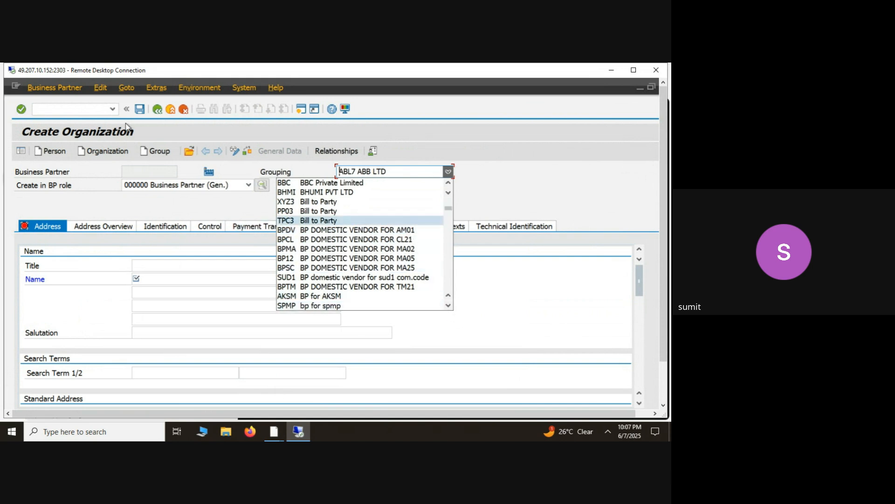
- Leave the organization creation and open transaction ME2L for purchasing documents per supplier
left_click(82, 108)
type("/nse")
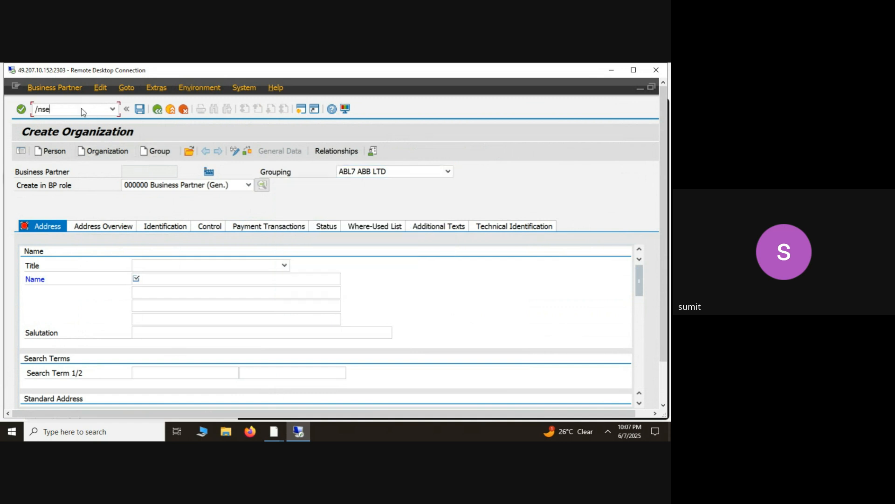
type("16 n")
key("BackSpace")
key("BackSpace")
key("BackSpace")
key("BackSpace")
key("BackSpace")
type("mnme2l")
key("Return")
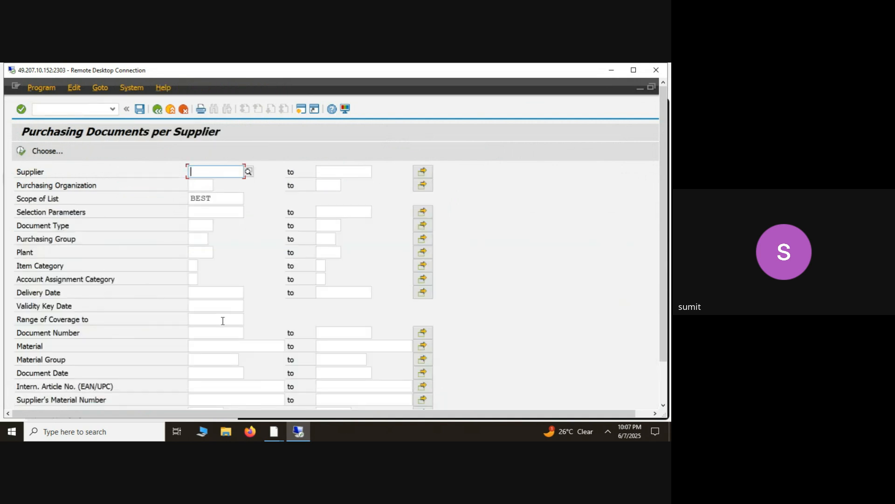
- Set both ends of the document date range to 26.05.2025, picking the start date from the calendar
left_click(211, 333)
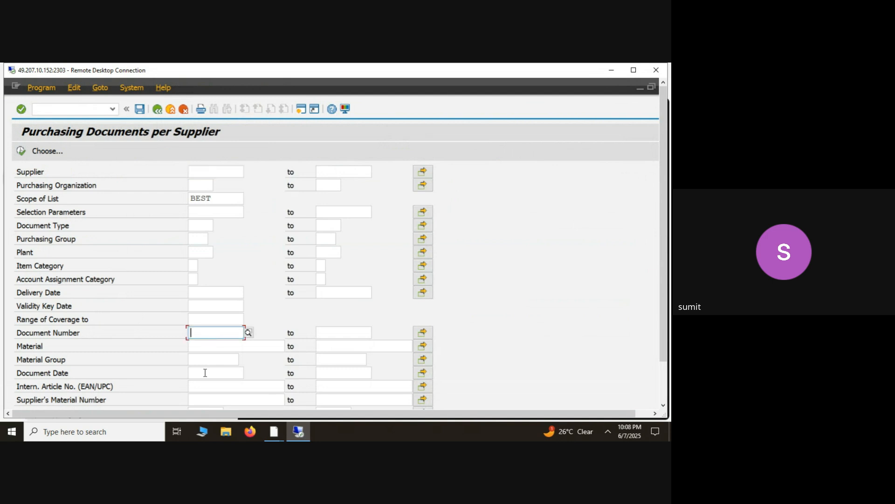
left_click(205, 372)
key("F4")
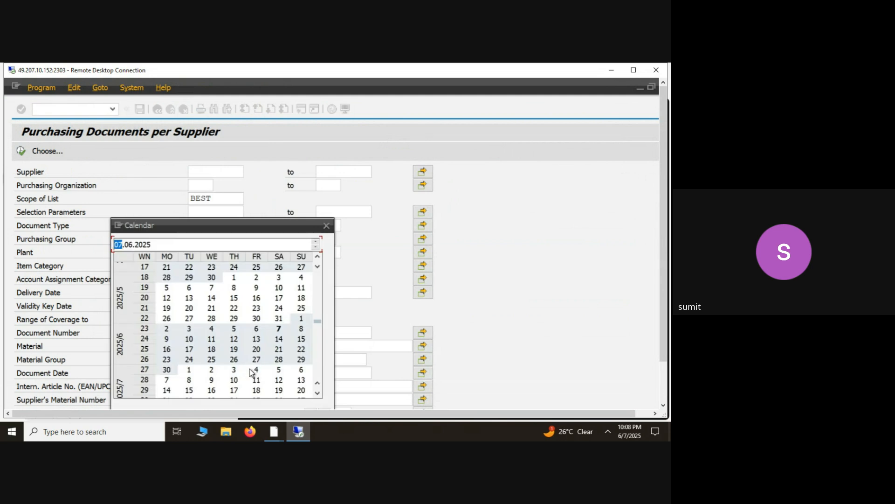
double_click(167, 318)
key("shift+End")
key("ctrl+c")
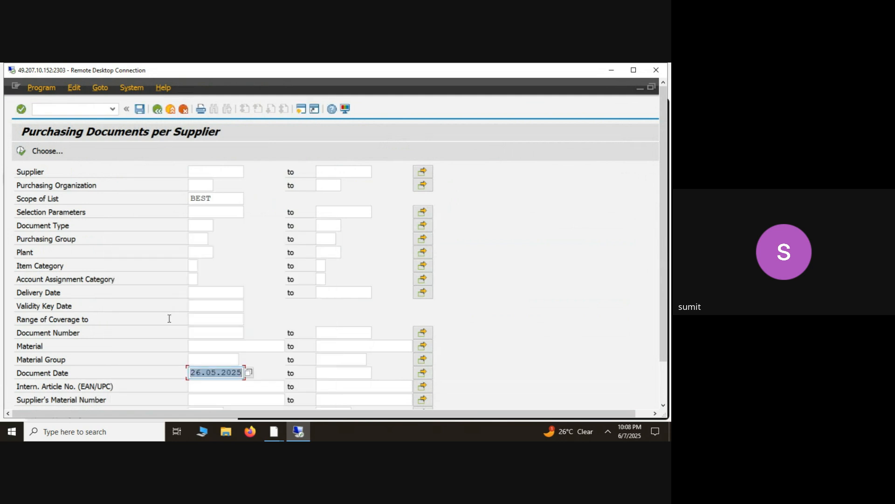
key("Tab")
key("ctrl+v")
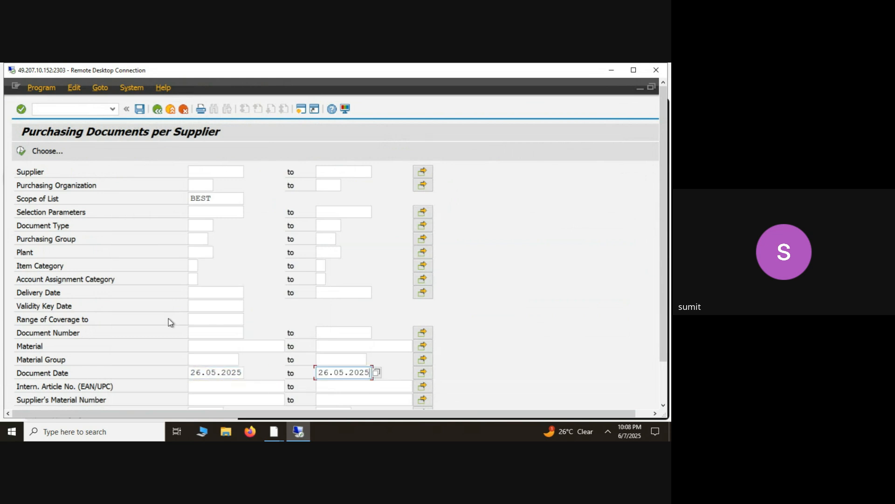
- Change the start of the document date range to 15.05.2025 and run the purchasing documents report
key("Home")
left_click(215, 372)
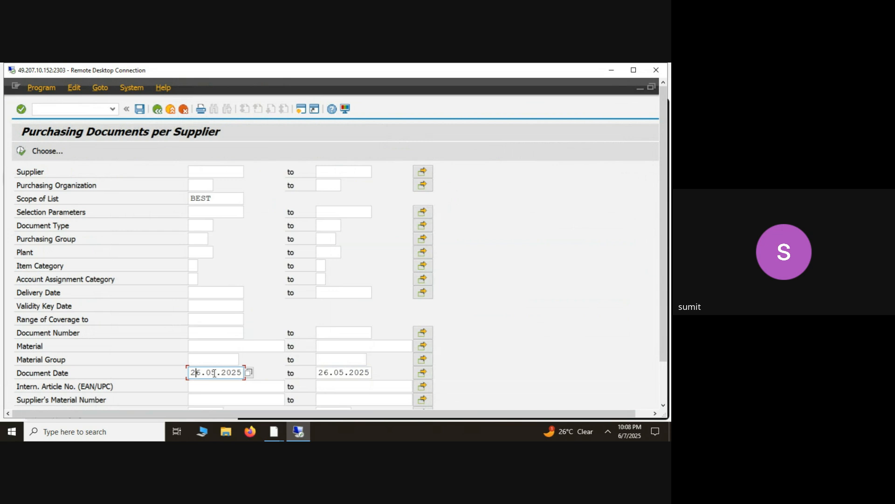
scroll(215, 372, "down", 2)
key("BackSpace")
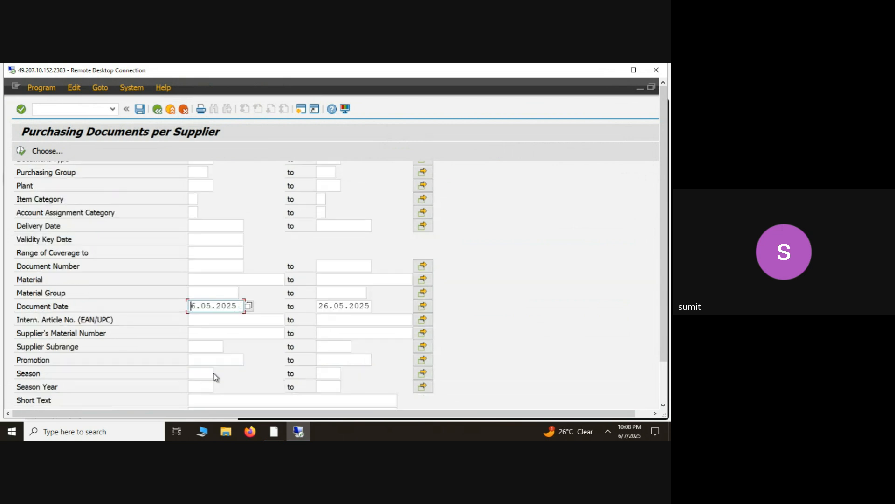
key("Delete")
type("15")
type(".05")
type(".20")
type("025")
left_click(21, 150)
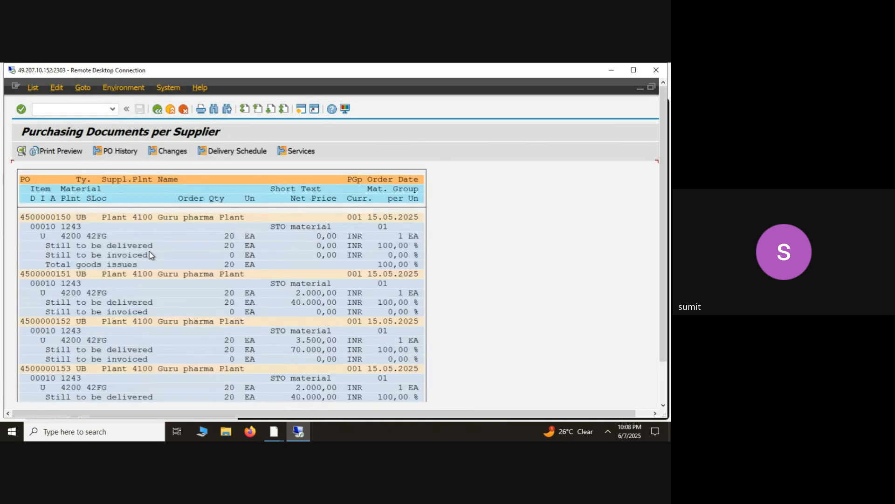
- Examine the first two UB stock transport orders in the list, returning to the report after each
double_click(41, 214)
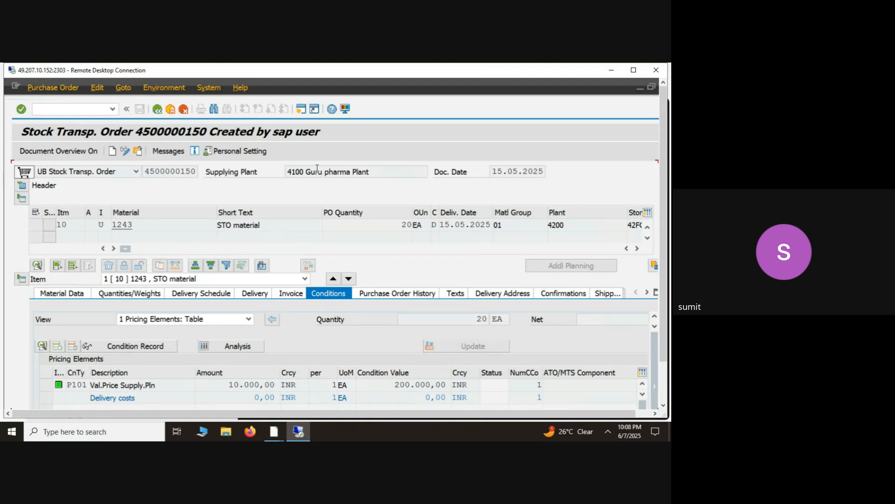
left_click(158, 110)
double_click(79, 274)
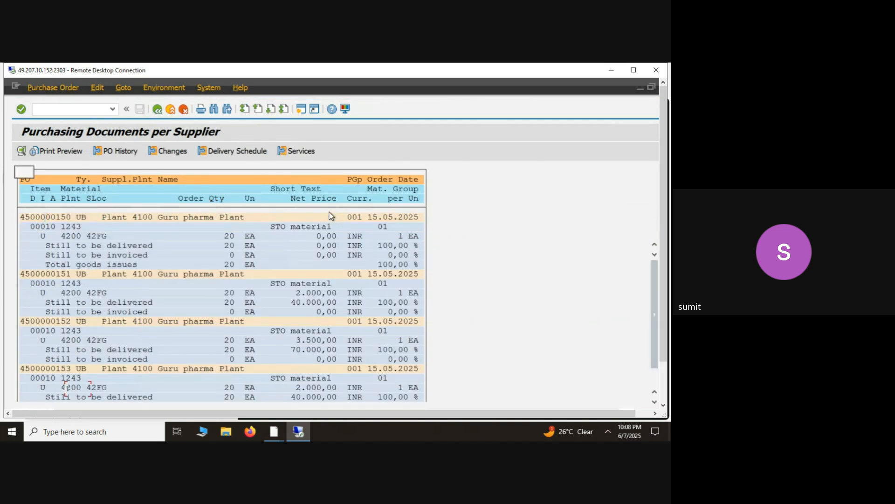
left_click(158, 110)
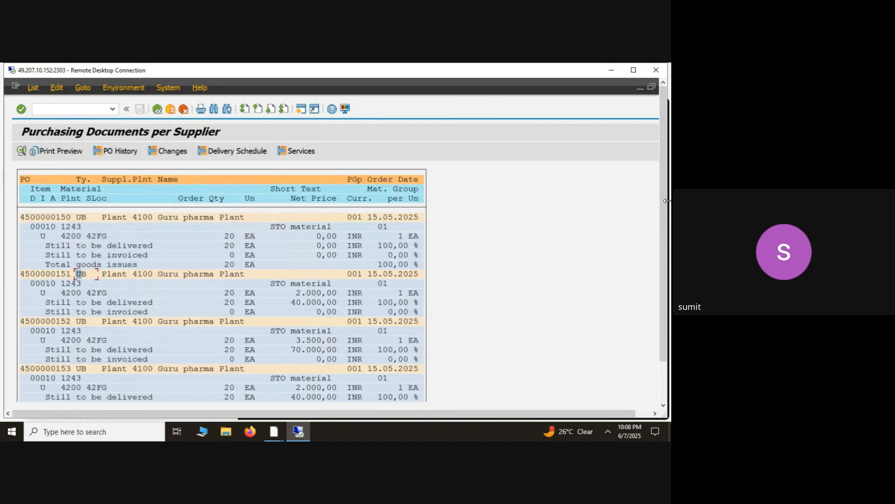
scroll(665, 209, "down", 2)
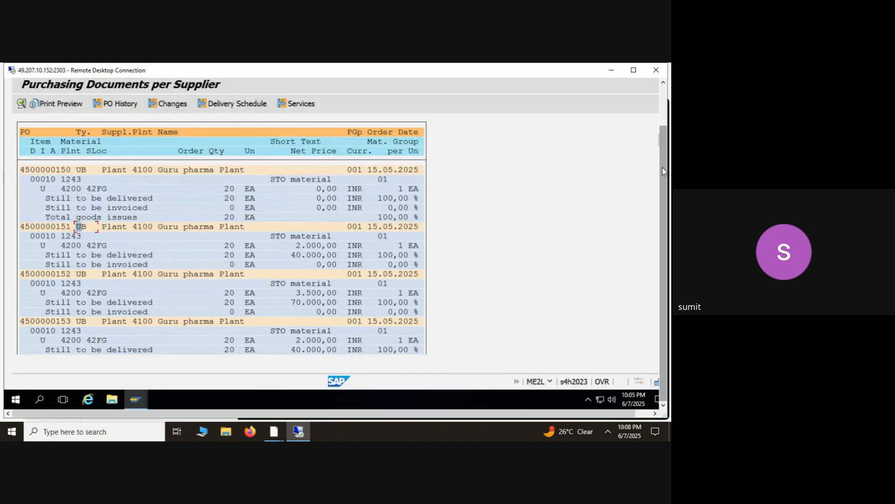
left_click_drag(662, 167, 661, 105)
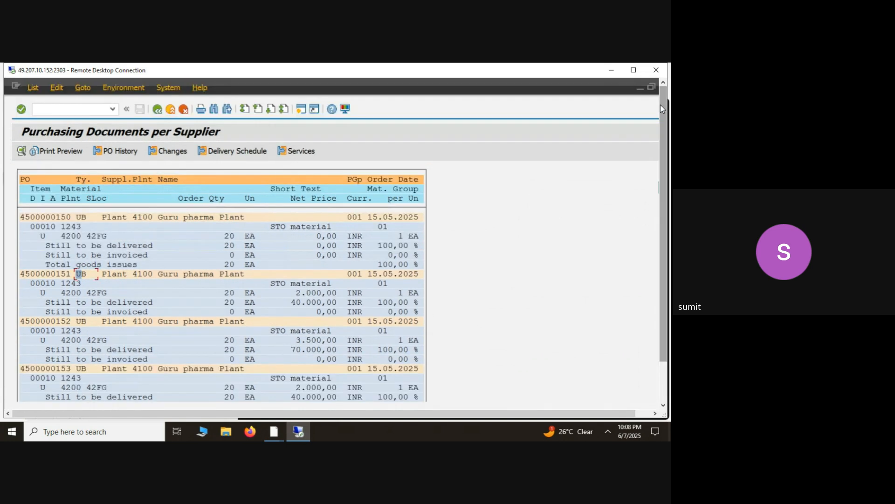
- Return to the report selection and restrict the document type to NB
left_click(157, 109)
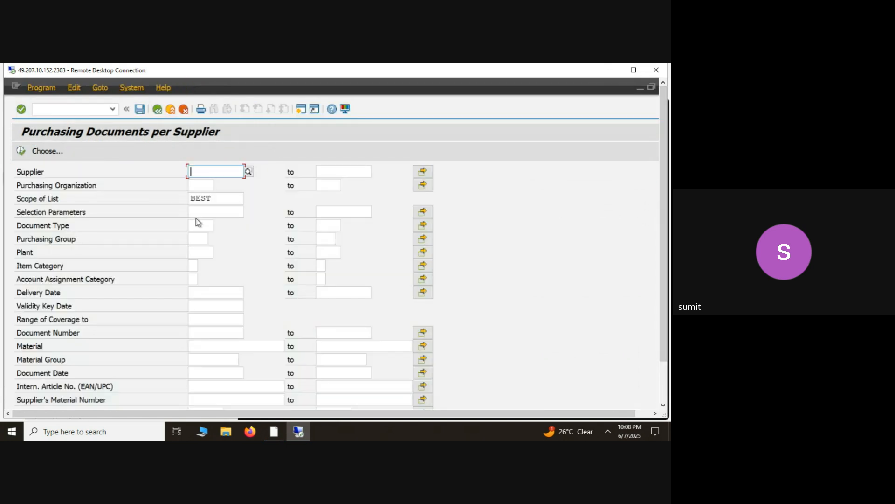
left_click(196, 225)
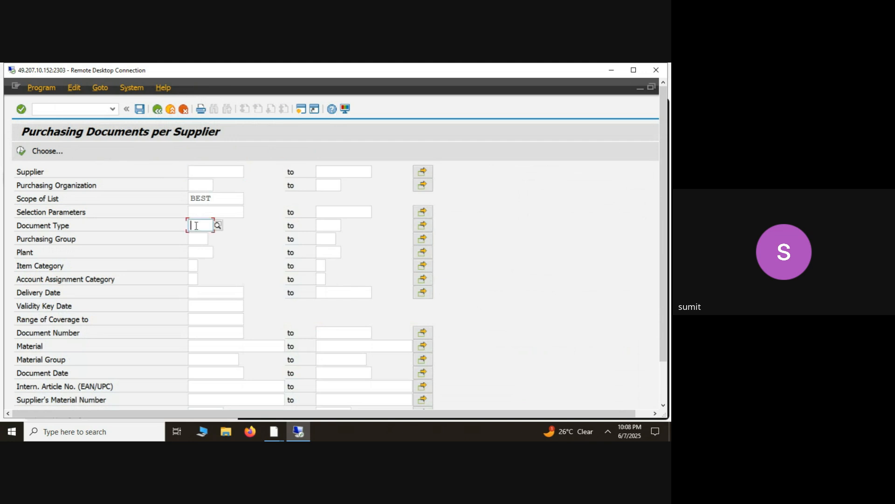
type("NB")
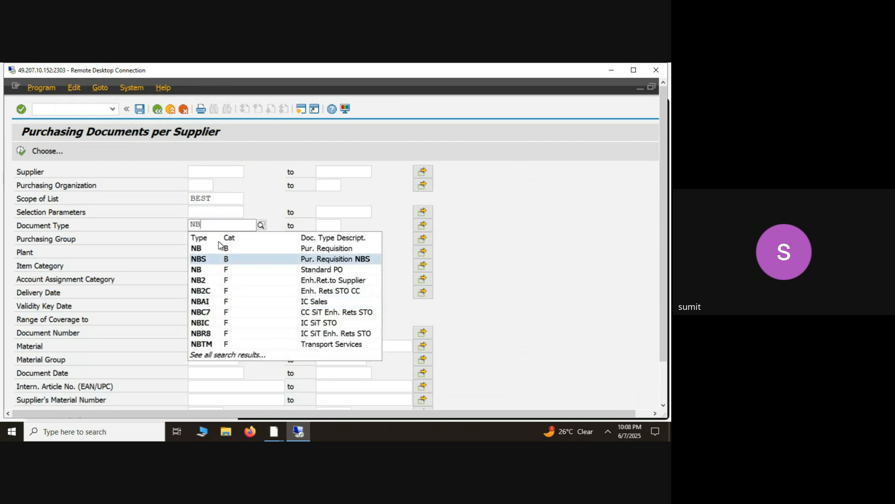
left_click(206, 251)
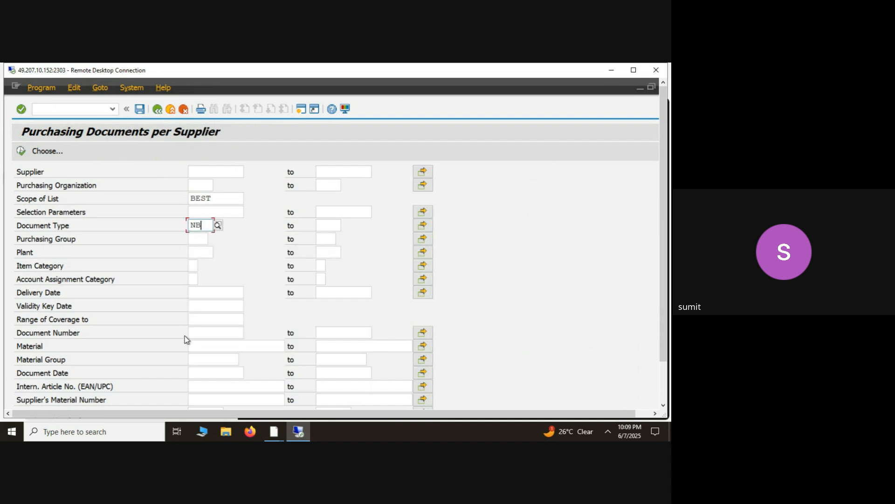
- Set the document date range from 15.05.2025 to 26.05.2025 and run the report again
left_click(211, 349)
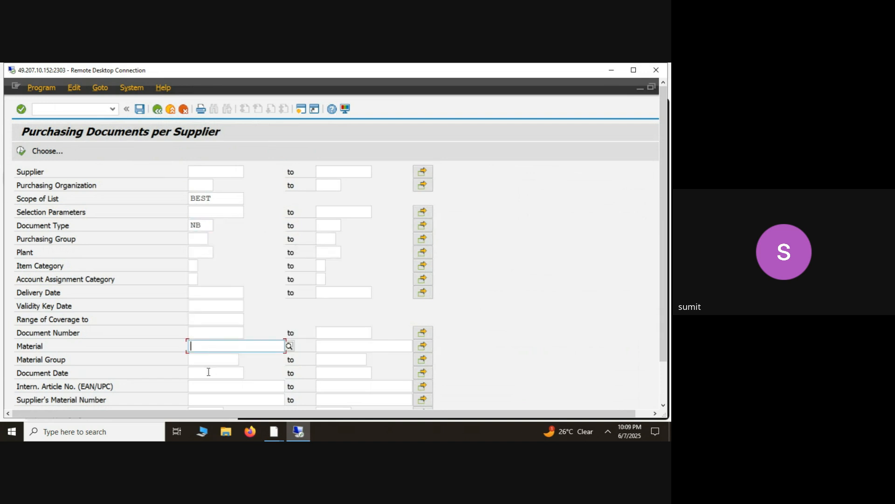
left_click(209, 372)
key("Down")
key("Return")
key("Tab")
key("Down")
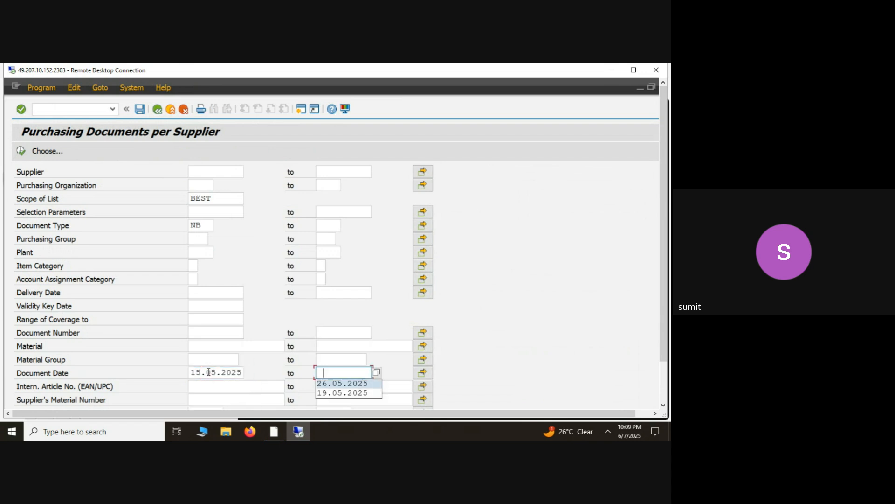
key("Return")
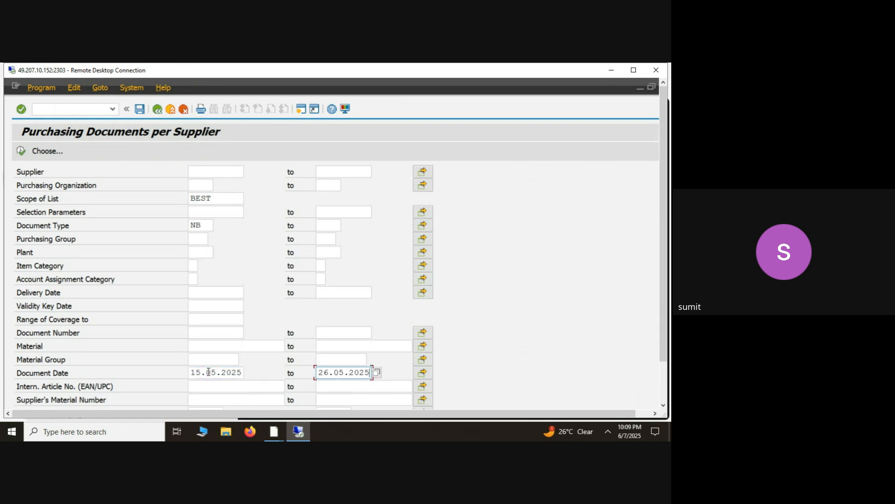
left_click(24, 151)
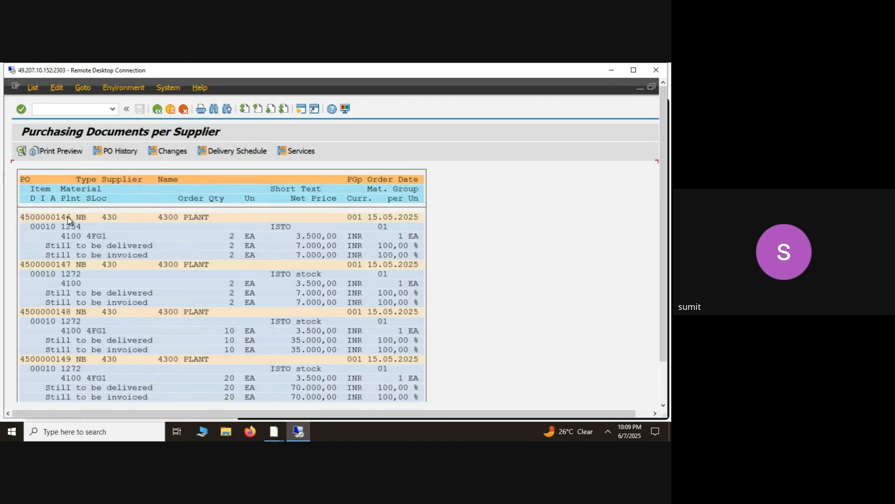
- Open the first NB purchase order, go to its supplier 4300 PLANT's business partner record and switch it to change mode
double_click(74, 217)
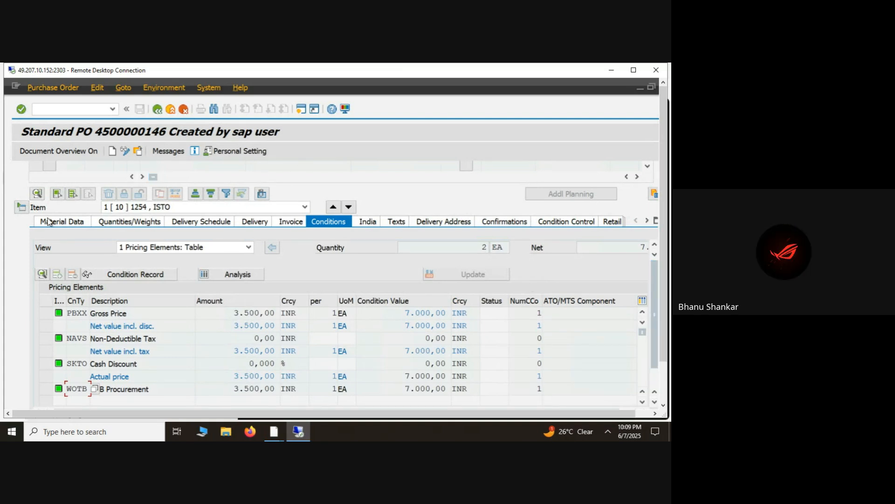
left_click(22, 210)
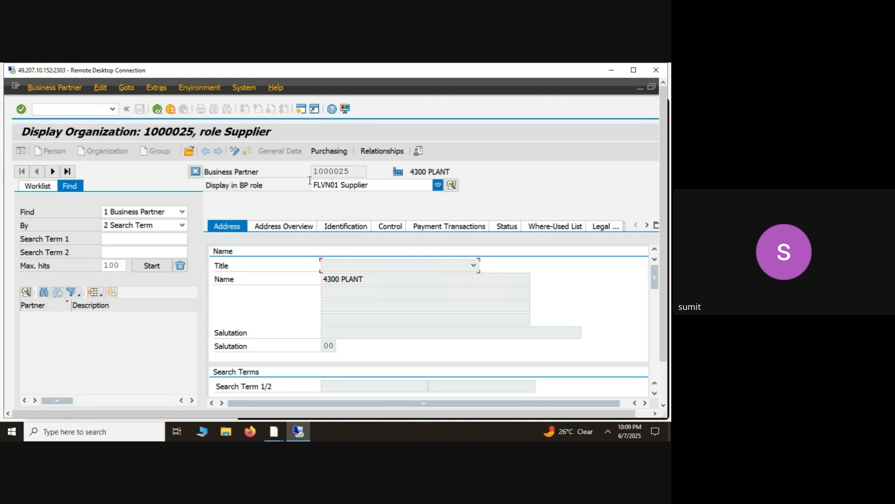
left_click(236, 153)
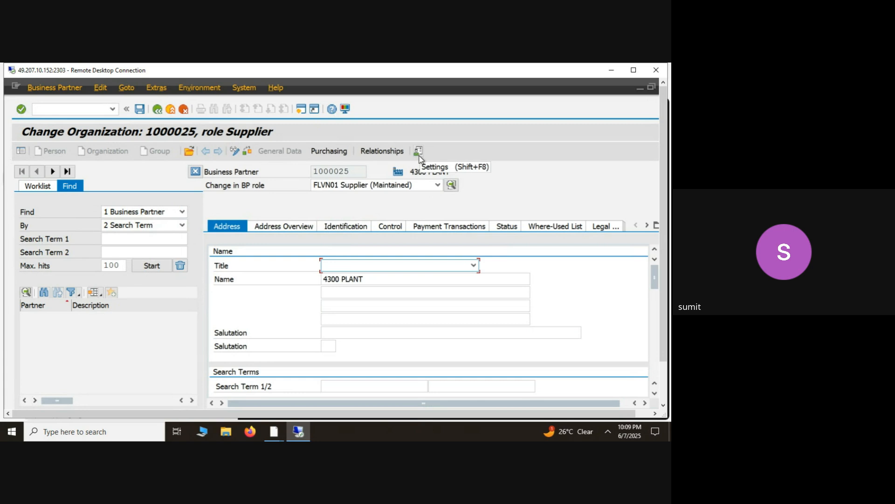
left_click(348, 173)
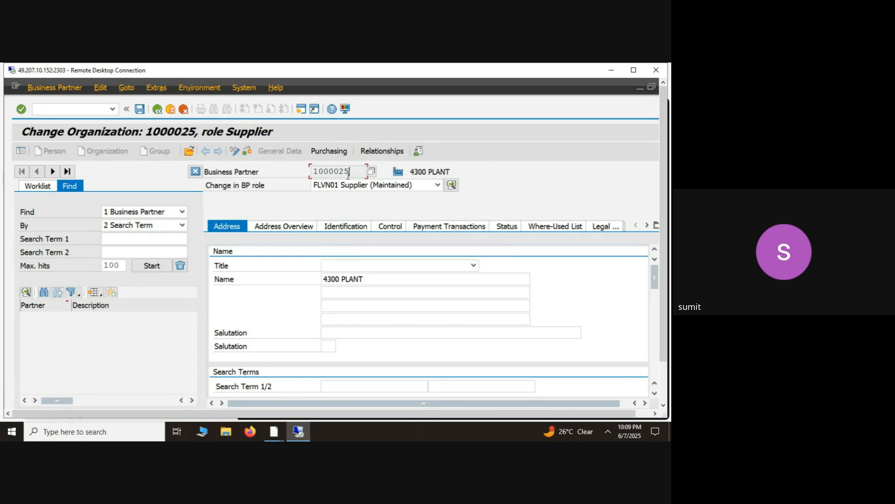
key("Tab")
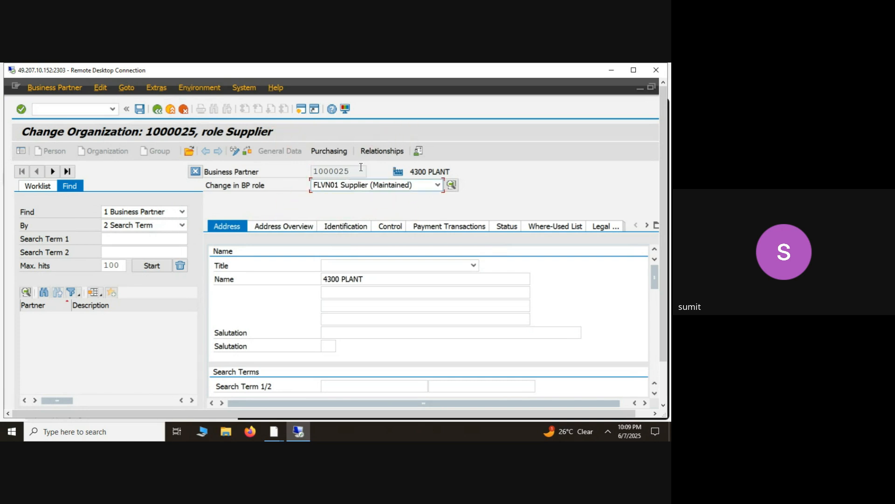
- Leave the business partner record and open table LFA1 in the General Table Display in a new session
left_click(361, 168)
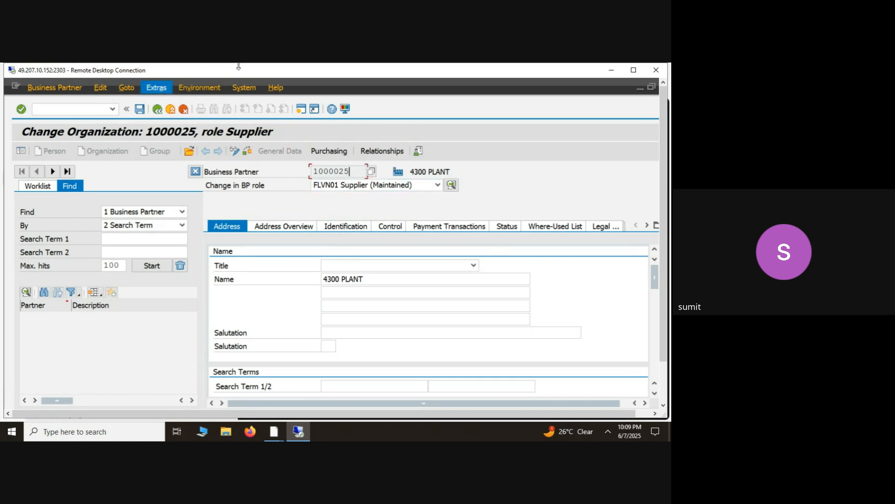
left_click(157, 113)
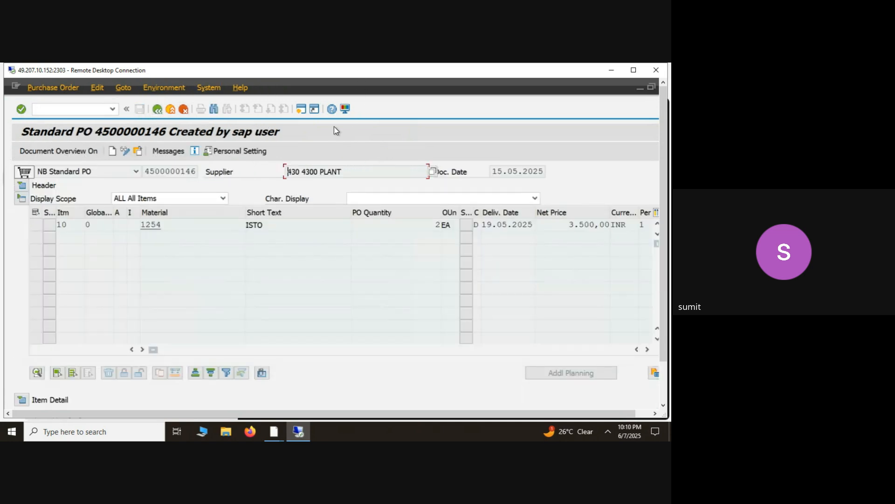
left_click(301, 111)
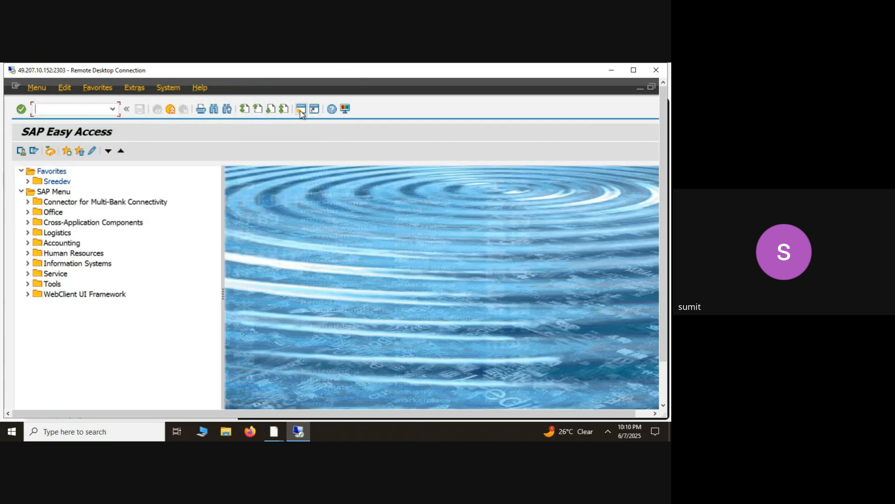
type("se16n")
key("Return")
type("lfa1")
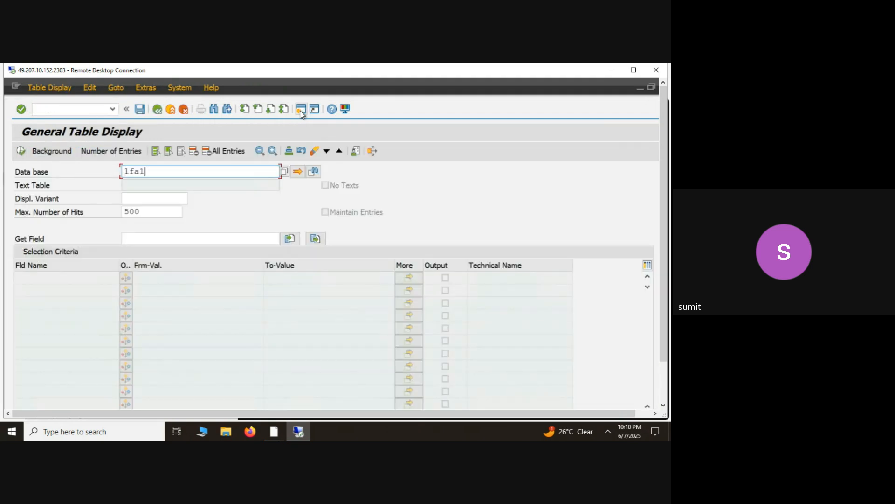
key("Return")
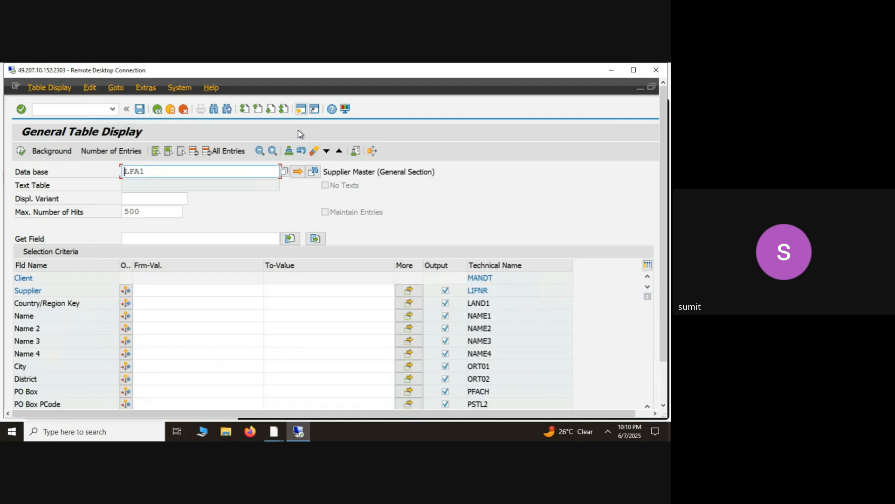
- Restrict the LFA1 selection to supplier 430 and run the table display
left_click(180, 292)
type("430")
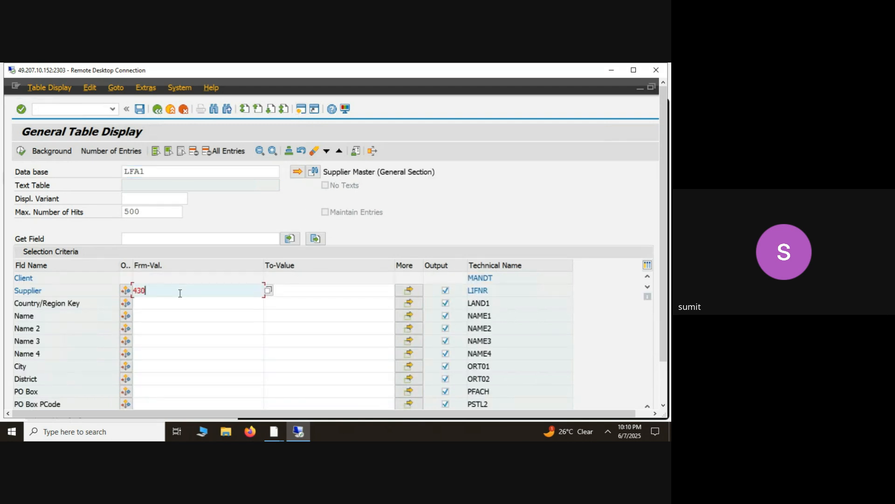
left_click(22, 151)
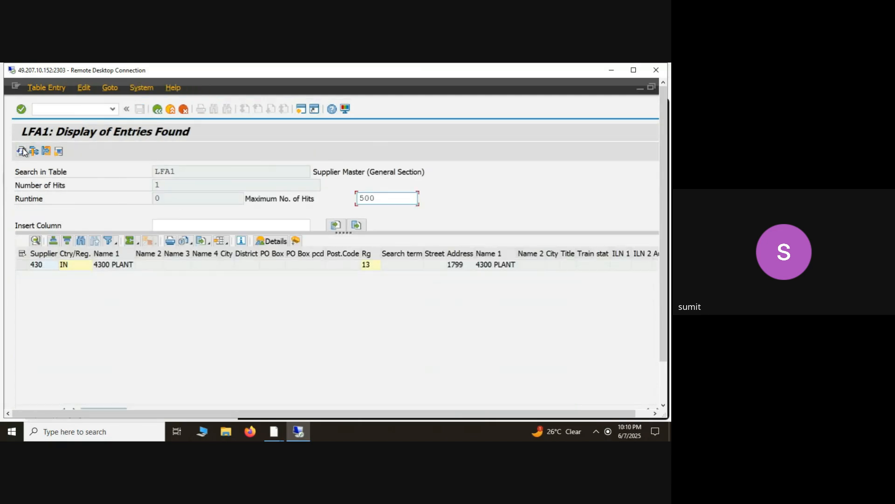
- Examine the columns of the supplier's LFA1 entry through to its account group
left_click(122, 268)
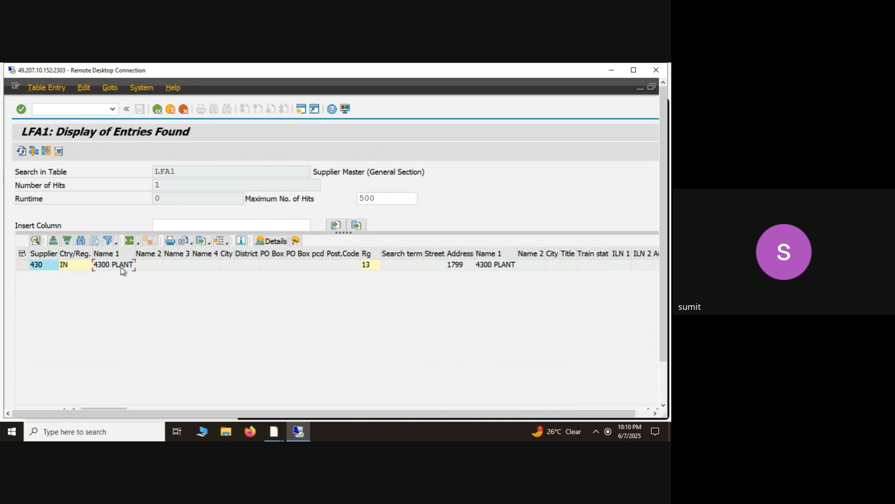
key("Right")
key("Right")
key("Right")
key("Right")
key("Right")
key("Right")
key("Right")
key("Right")
key("Right")
key("Right")
key("Right")
key("Right")
key("Right")
key("Right")
key("Right")
key("Right")
key("Right")
key("Right")
key("Right")
key("Right")
key("Right")
key("Right")
key("Right")
key("Right")
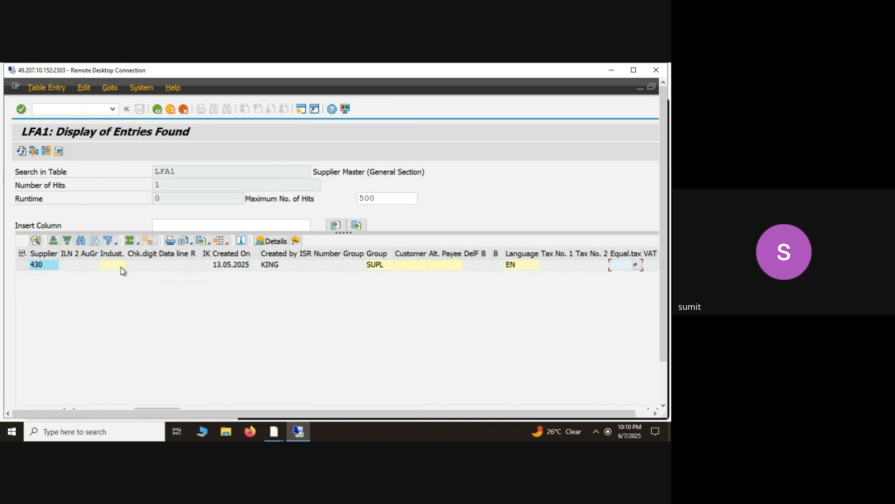
left_click(385, 264)
- Open the BP transaction in a new session and start creating an organization
left_click(301, 111)
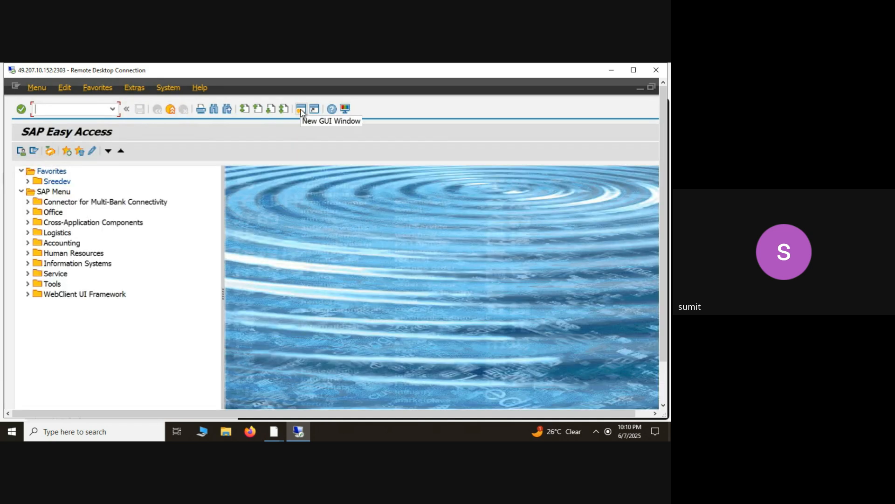
type("bp")
key("Return")
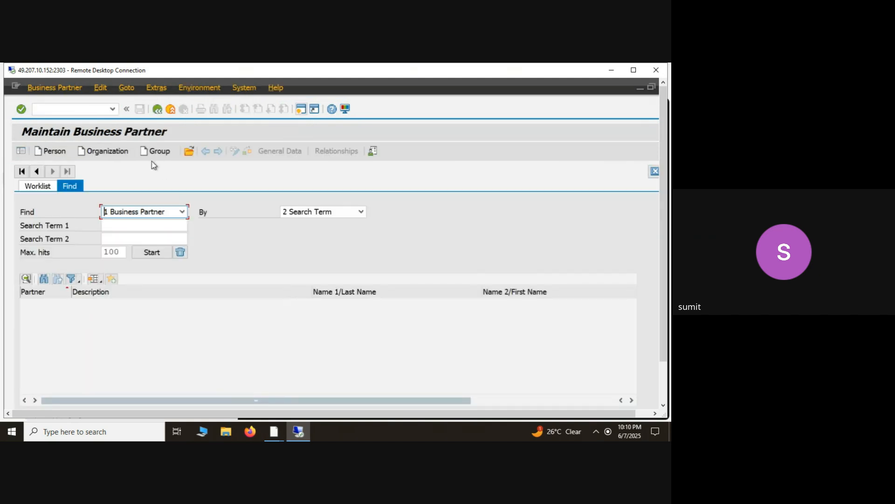
left_click(115, 153)
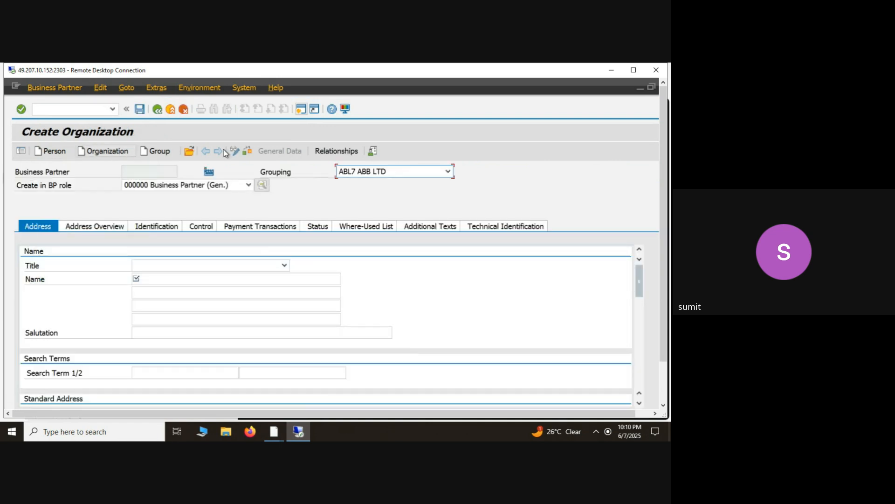
- Look through the new organization's Grouping options, from the domestic groupings through the foreign and internal numbering ones
left_click(399, 171)
scroll(398, 171, "down", 10)
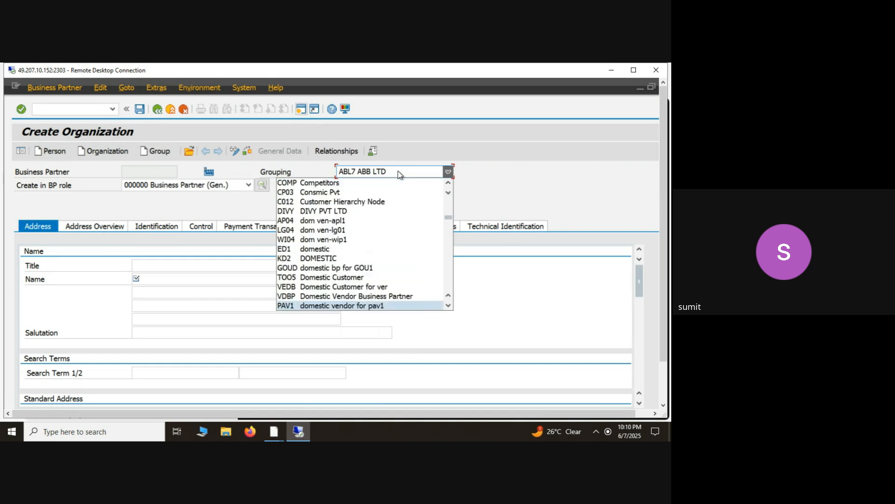
scroll(398, 171, "down", 2)
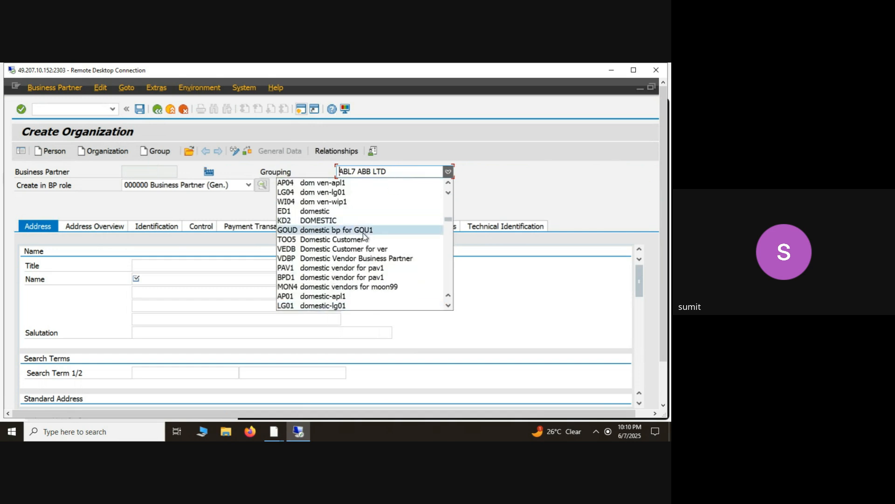
scroll(362, 234, "down", 1)
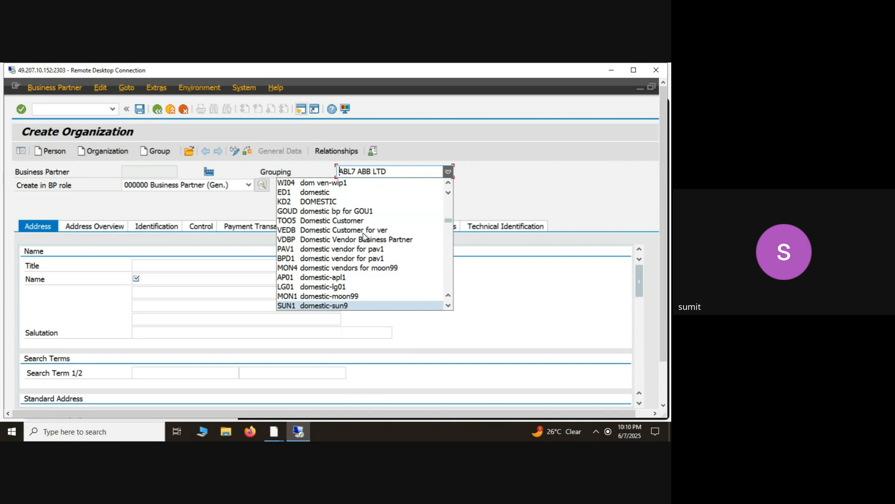
scroll(363, 236, "down", 5)
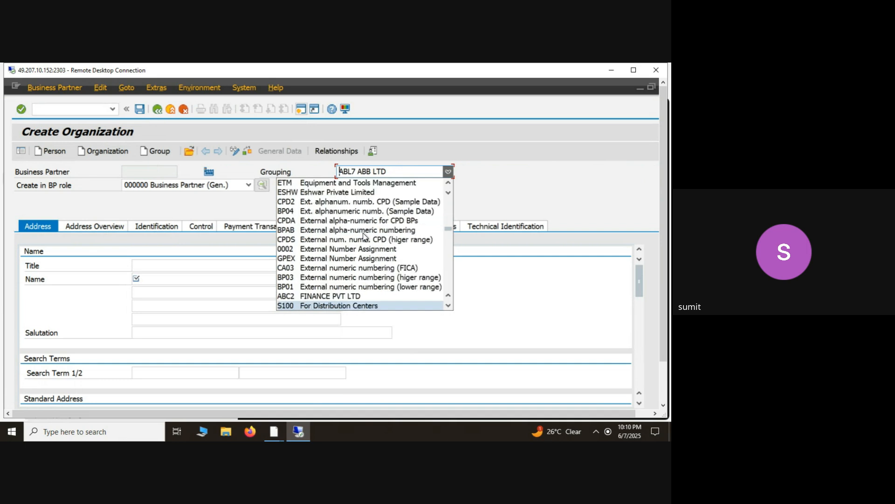
left_click(449, 307)
left_click(449, 307)
left_click(449, 307)
left_click(449, 307)
left_click(448, 306)
left_click(449, 307)
left_click(448, 307)
left_click(449, 307)
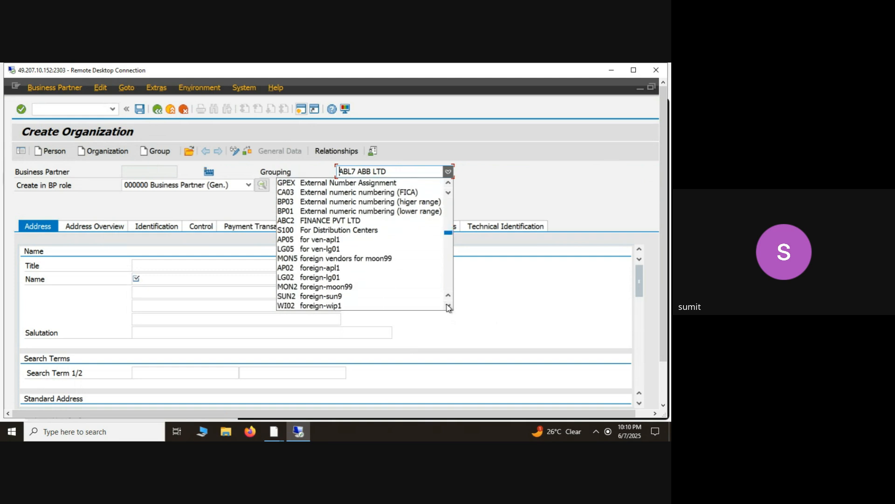
left_click(449, 307)
left_click(449, 307)
left_click(448, 307)
left_click(448, 307)
left_click(449, 307)
left_click(448, 307)
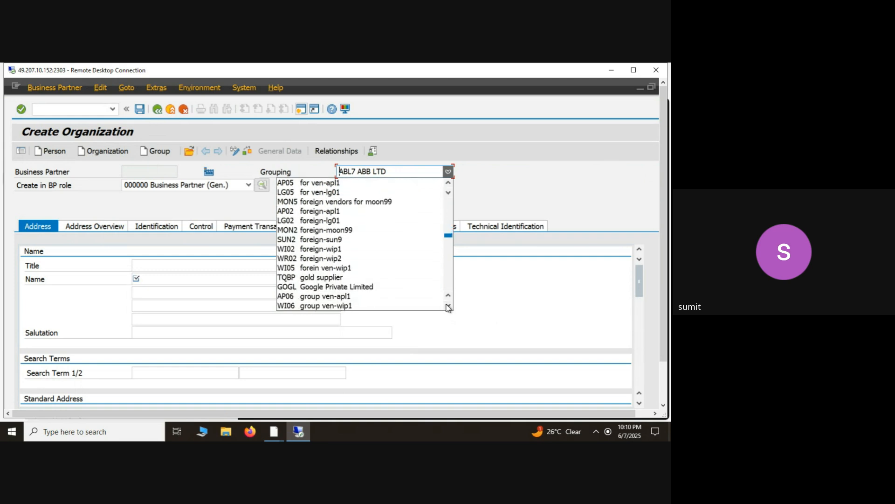
left_click(448, 307)
left_click(448, 307)
left_click(449, 307)
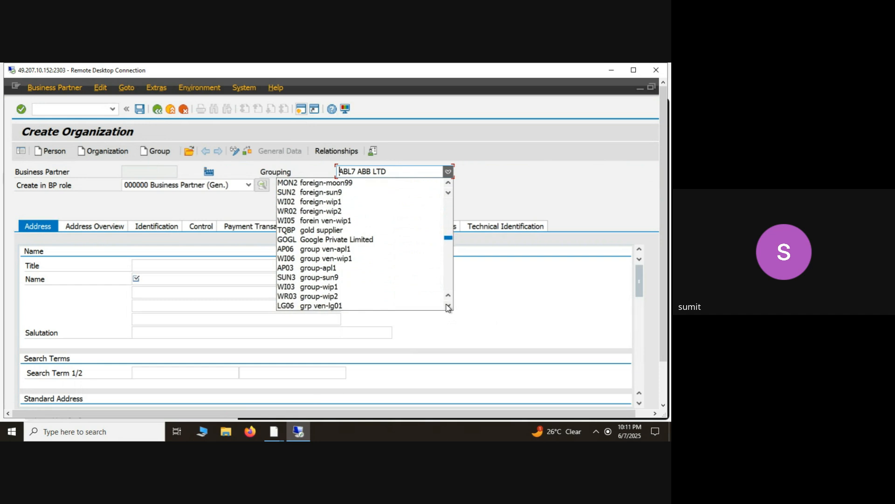
left_click(449, 307)
left_click(449, 307)
left_click(448, 307)
triple_click(448, 306)
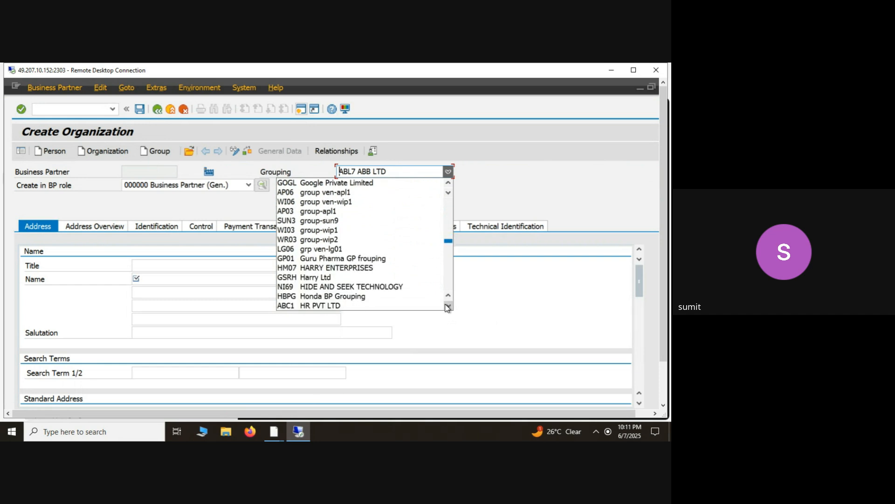
double_click(448, 307)
triple_click(448, 307)
double_click(448, 307)
triple_click(448, 307)
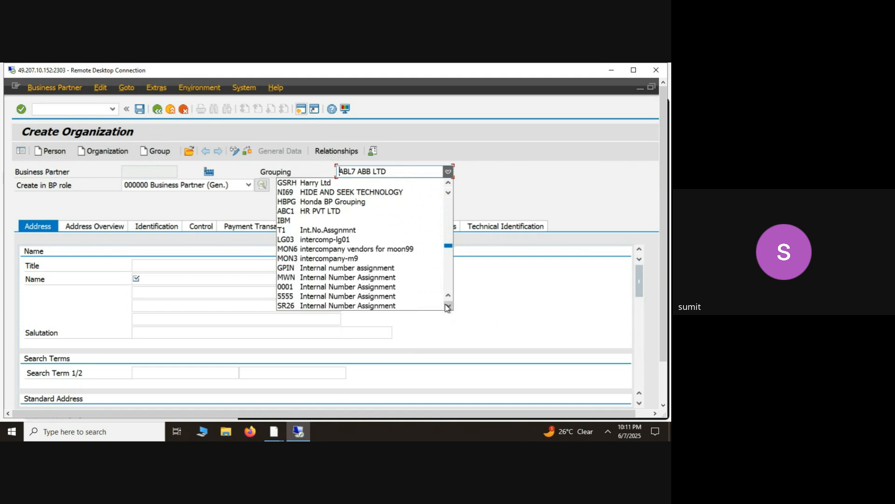
left_click(448, 307)
triple_click(448, 306)
double_click(448, 307)
triple_click(447, 306)
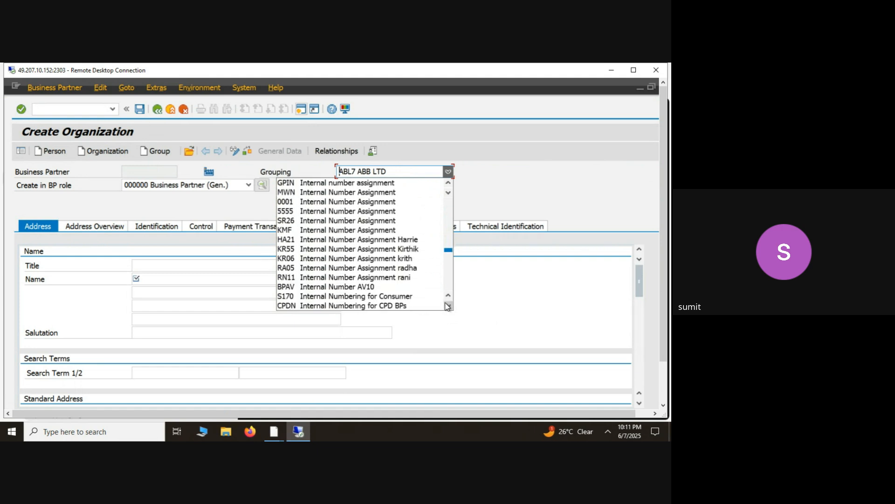
double_click(448, 307)
left_click(448, 307)
triple_click(448, 306)
double_click(446, 303)
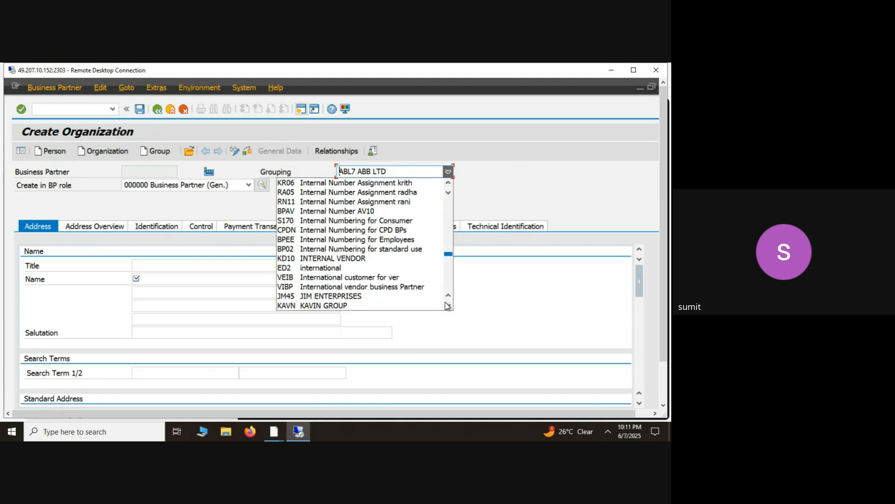
triple_click(446, 303)
triple_click(446, 300)
- Reopen the Grouping options and jump to the entries whose descriptions start with P and with D
left_click(382, 172)
left_click(382, 172)
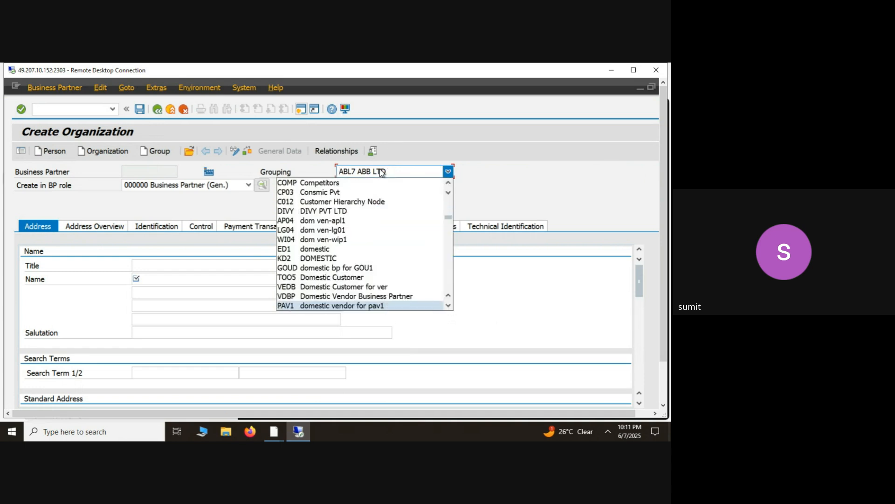
key("Down")
key("Down")
key("Down")
key("Down")
key("Down")
key("Down")
key("p")
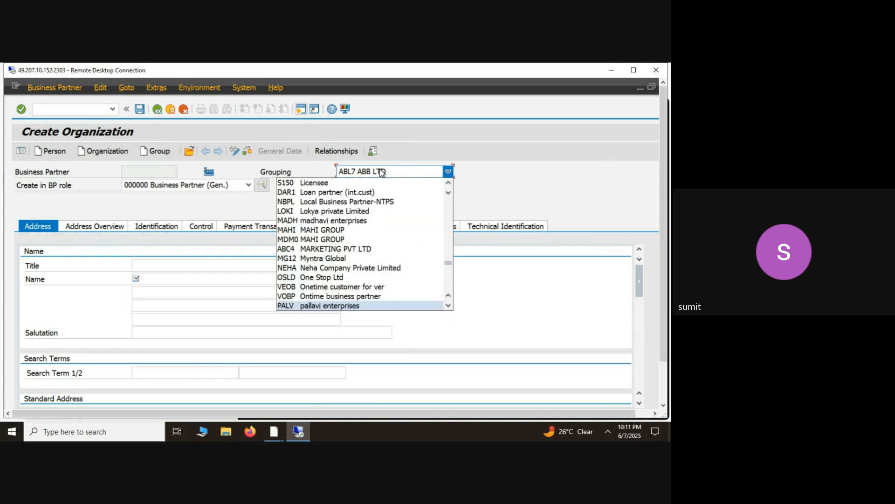
key("d")
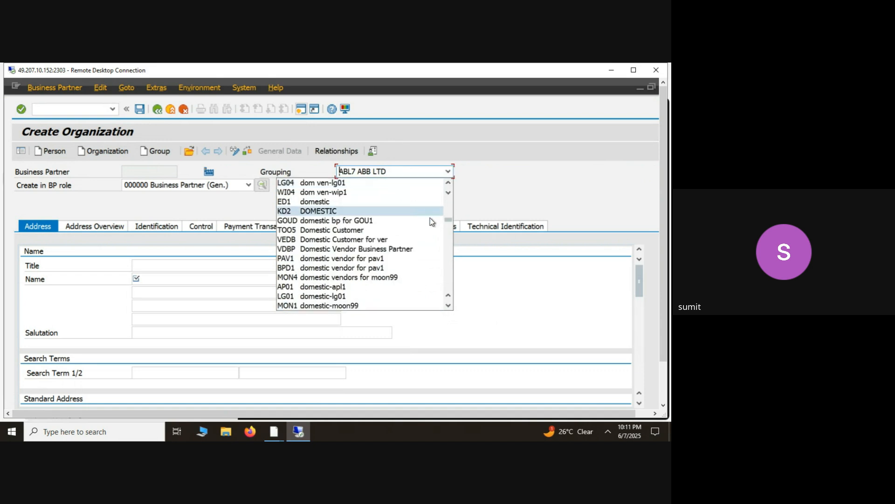
- Review the Grouping options from the start of the list through the domestic, external, foreign and internal numbering entries to Licensee
left_click_drag(448, 220, 447, 195)
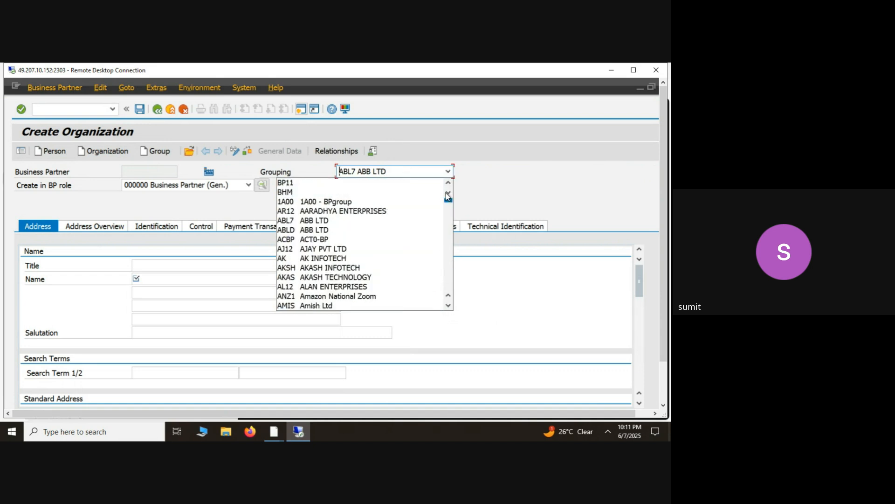
left_click(447, 306)
left_click(447, 306)
left_click(447, 306)
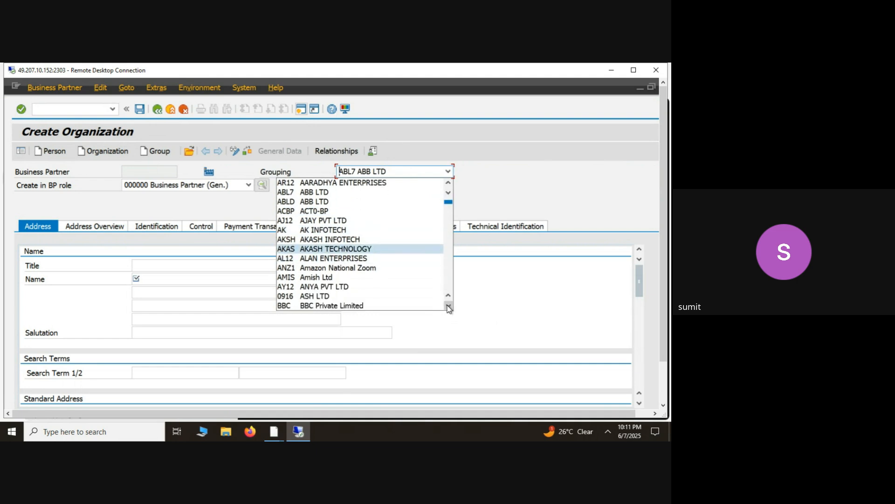
left_click(447, 306)
left_click(447, 306)
left_click(447, 306)
left_click(447, 306)
left_click(448, 306)
left_click(448, 306)
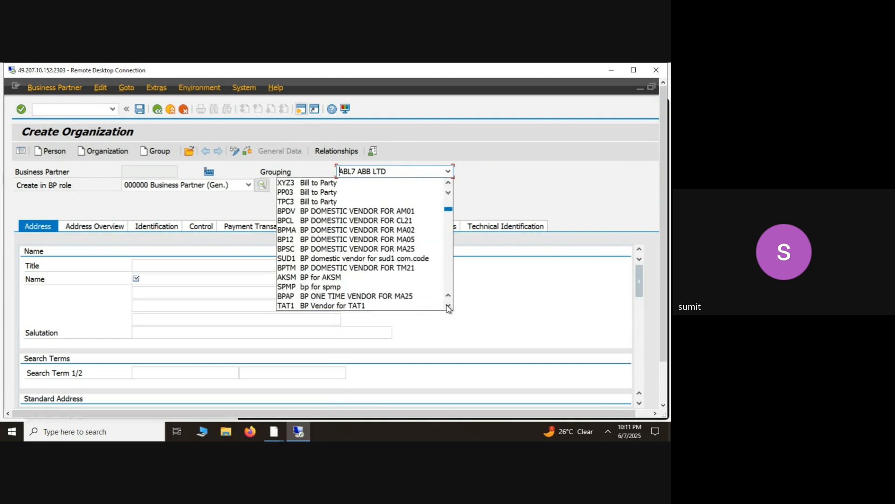
left_click(448, 306)
left_click(448, 306)
left_click(448, 306)
left_click(448, 307)
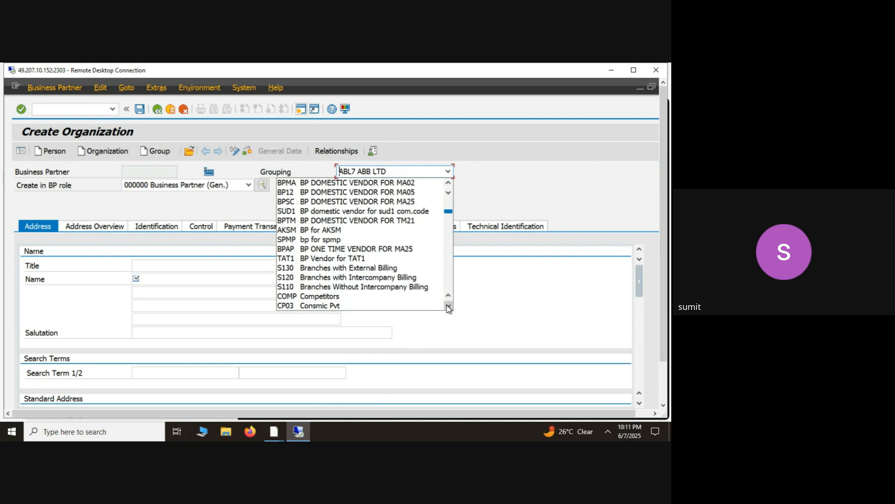
left_click(447, 306)
left_click(448, 306)
left_click(448, 306)
left_click(448, 307)
left_click(447, 306)
left_click(447, 307)
left_click(447, 306)
left_click(447, 306)
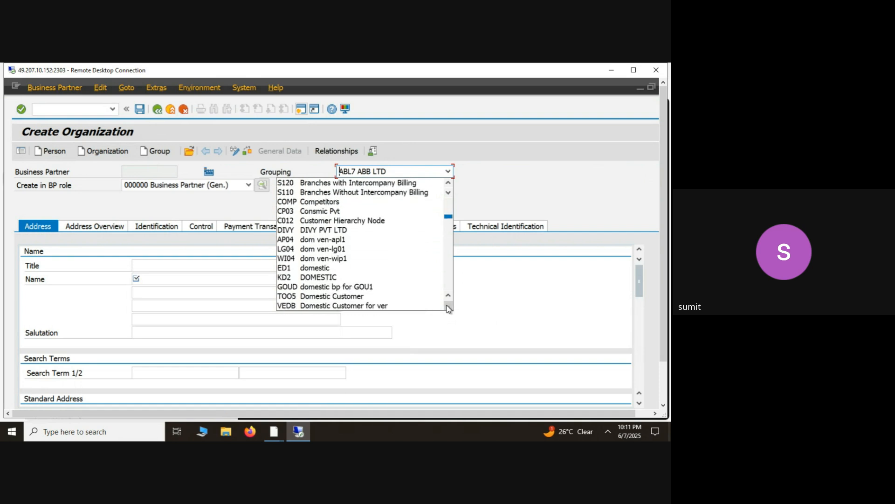
left_click(448, 306)
left_click(447, 307)
left_click(448, 306)
left_click(447, 307)
left_click(448, 306)
left_click(448, 306)
left_click(448, 307)
left_click(448, 306)
left_click(448, 307)
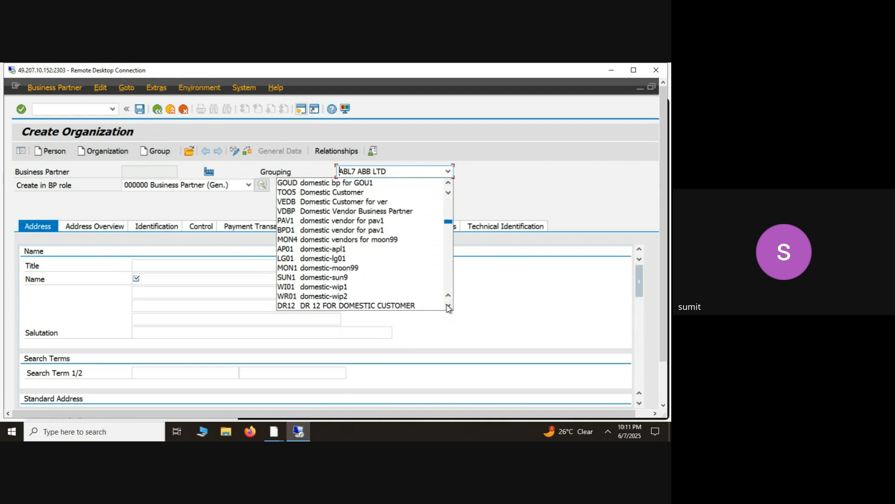
left_click(448, 307)
left_click(447, 307)
left_click(448, 306)
left_click(447, 306)
left_click(448, 306)
left_click(447, 306)
left_click(448, 307)
left_click(447, 306)
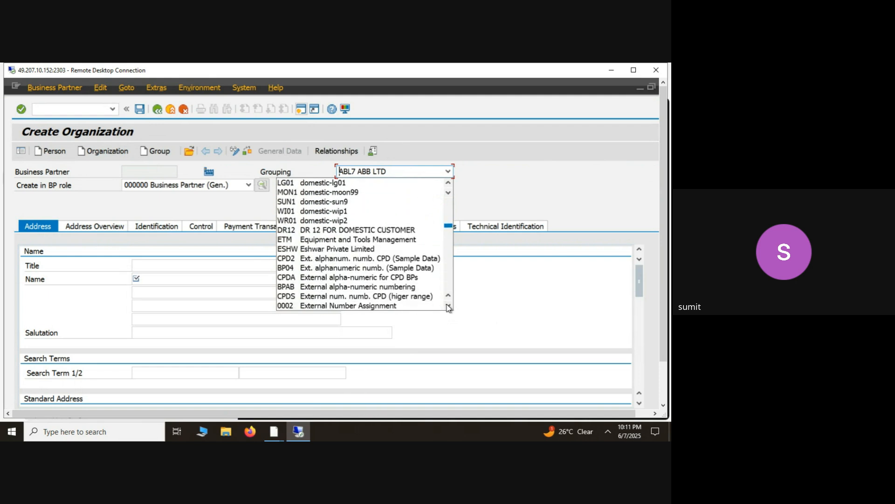
left_click(448, 306)
left_click(448, 307)
left_click(448, 306)
left_click(448, 306)
left_click(448, 307)
left_click(447, 307)
left_click(448, 306)
left_click(448, 306)
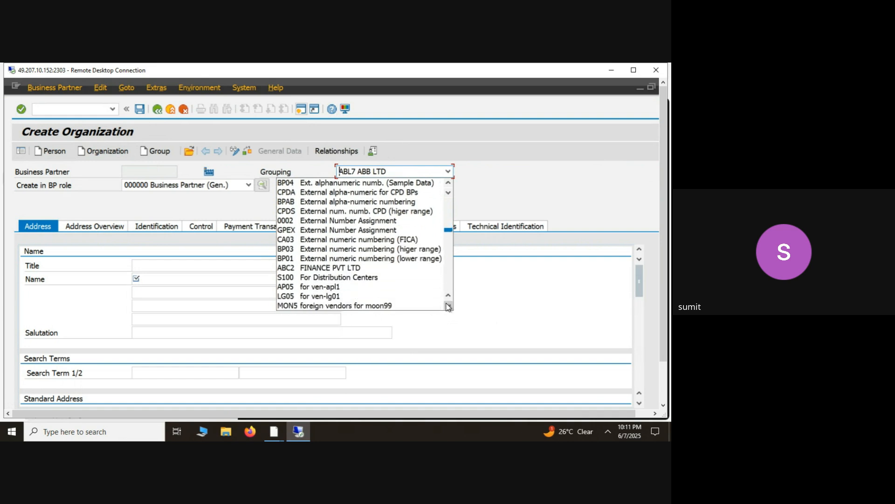
left_click(448, 306)
left_click(448, 307)
left_click(448, 306)
left_click(448, 307)
left_click(448, 306)
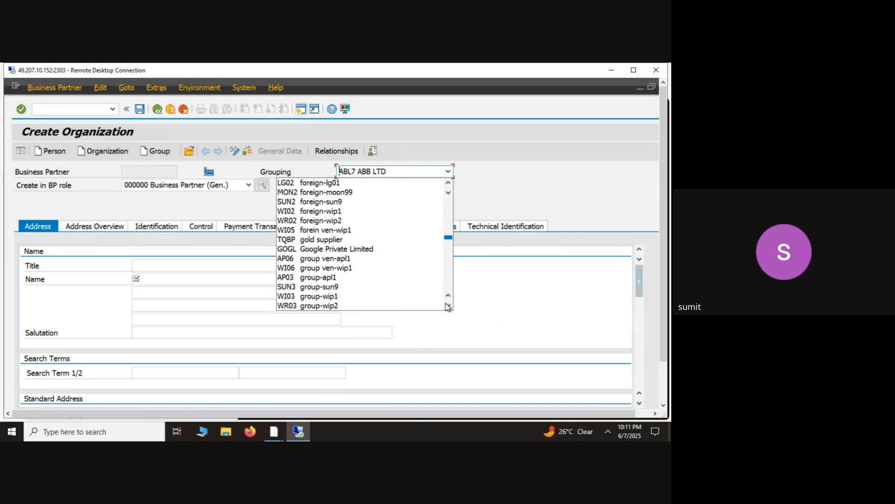
left_click(448, 307)
left_click(448, 307)
left_click(448, 306)
left_click(447, 306)
left_click(448, 306)
left_click(448, 306)
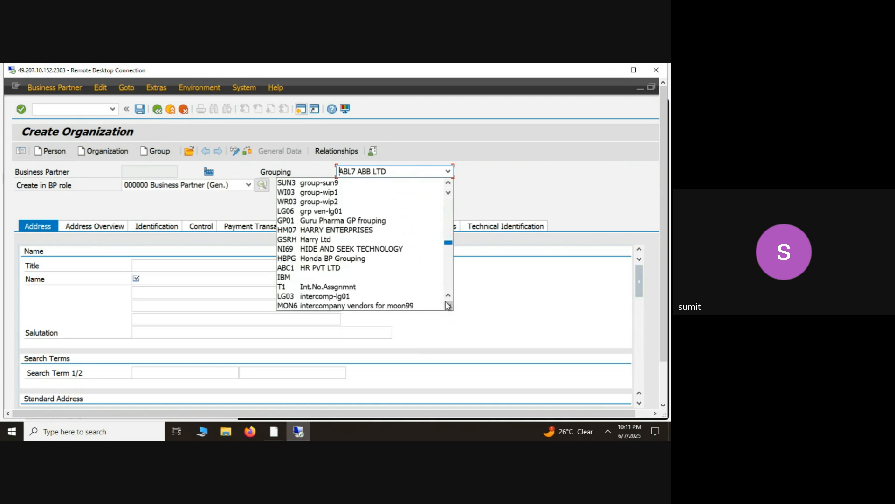
left_click(447, 305)
left_click(447, 305)
double_click(448, 305)
left_click(448, 305)
double_click(447, 306)
double_click(447, 305)
left_click(447, 306)
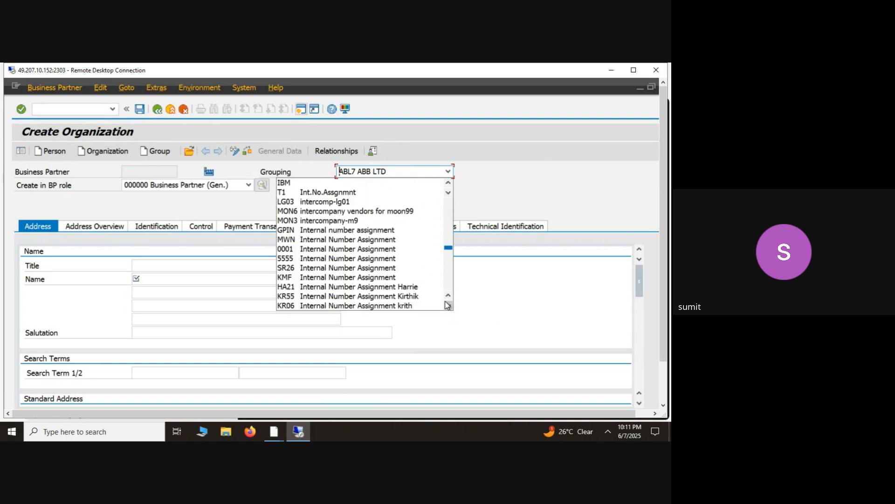
double_click(448, 305)
double_click(447, 306)
left_click(447, 305)
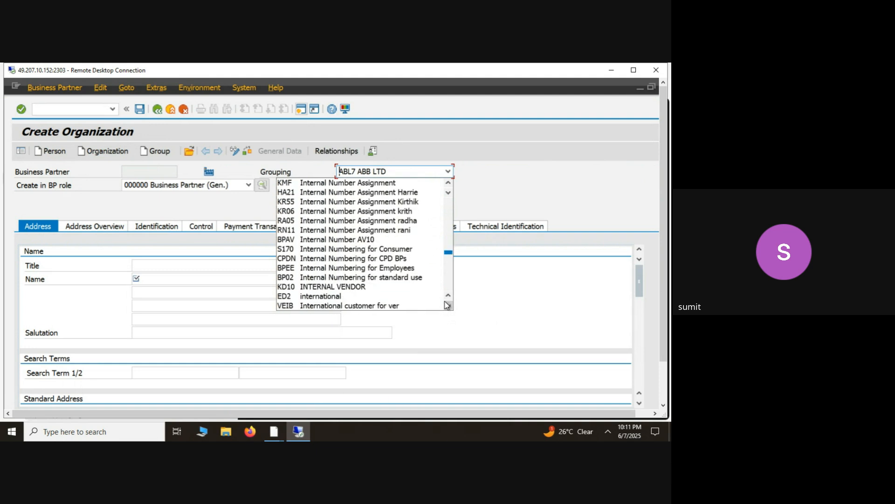
double_click(447, 305)
double_click(448, 305)
left_click(447, 306)
double_click(447, 306)
double_click(445, 302)
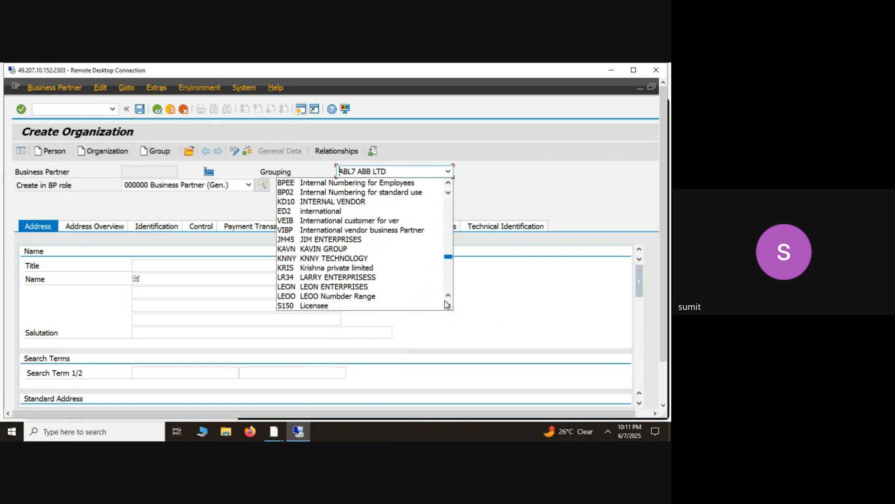
- Go back through the Grouping options from the internal numbering entries to the foreign and external numbering ones
double_click(446, 300)
left_click(446, 300)
left_click(445, 300)
double_click(446, 300)
left_click(445, 300)
left_click(445, 300)
double_click(445, 300)
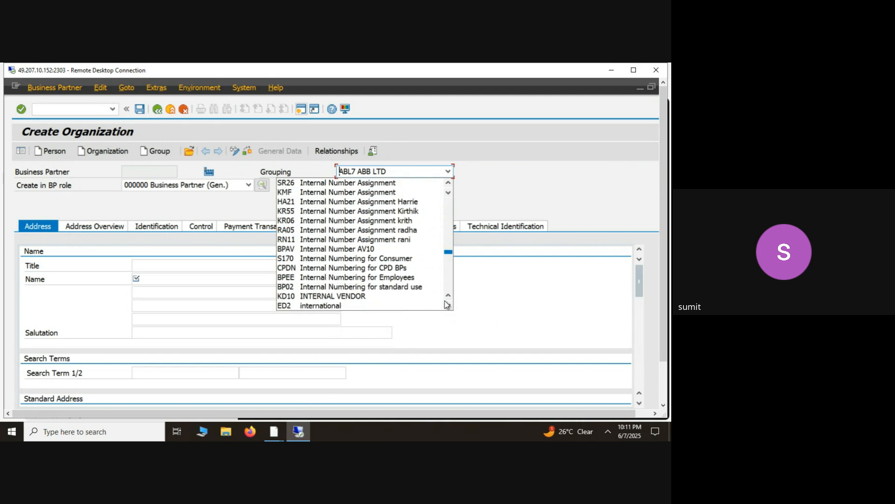
left_click(446, 300)
double_click(446, 300)
double_click(446, 300)
left_click(445, 301)
double_click(445, 300)
double_click(446, 301)
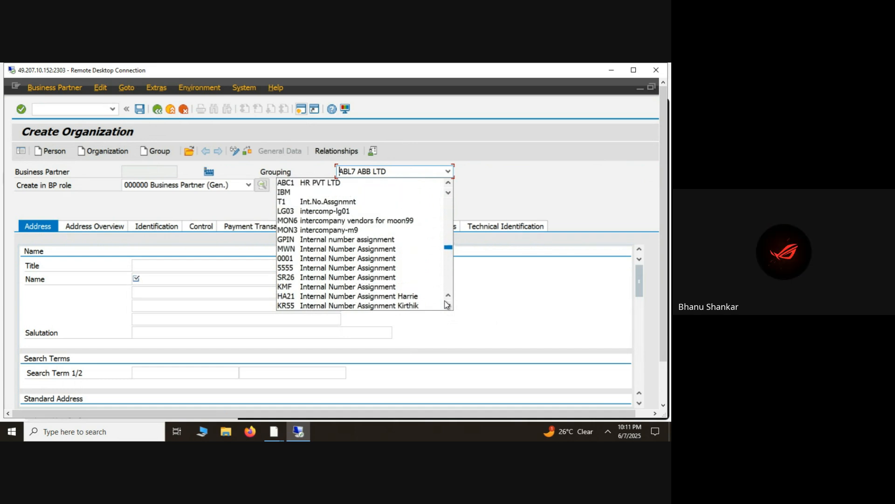
double_click(445, 300)
left_click(446, 301)
double_click(445, 301)
double_click(445, 301)
double_click(445, 301)
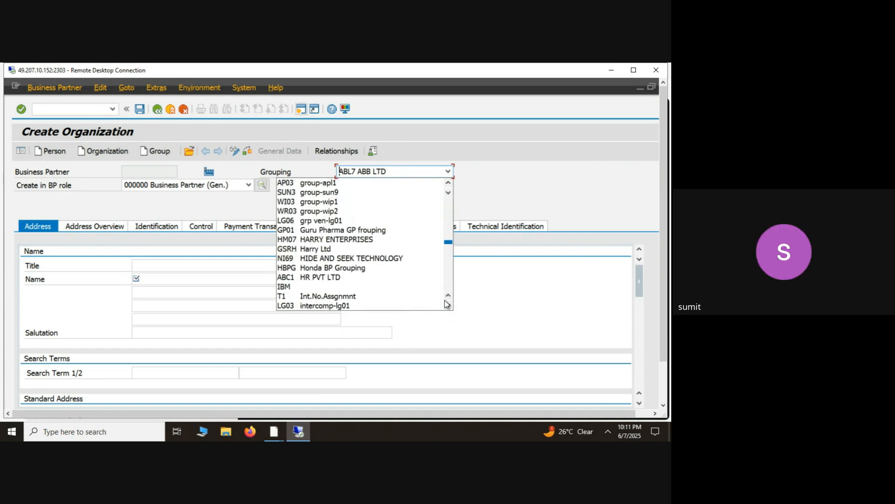
double_click(445, 301)
left_click(445, 301)
double_click(445, 301)
left_click(445, 300)
double_click(446, 301)
left_click(446, 301)
double_click(445, 301)
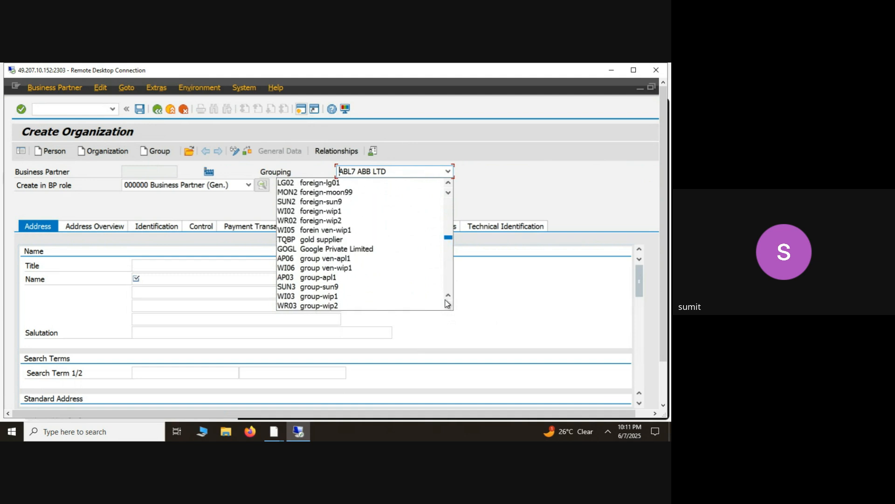
double_click(446, 301)
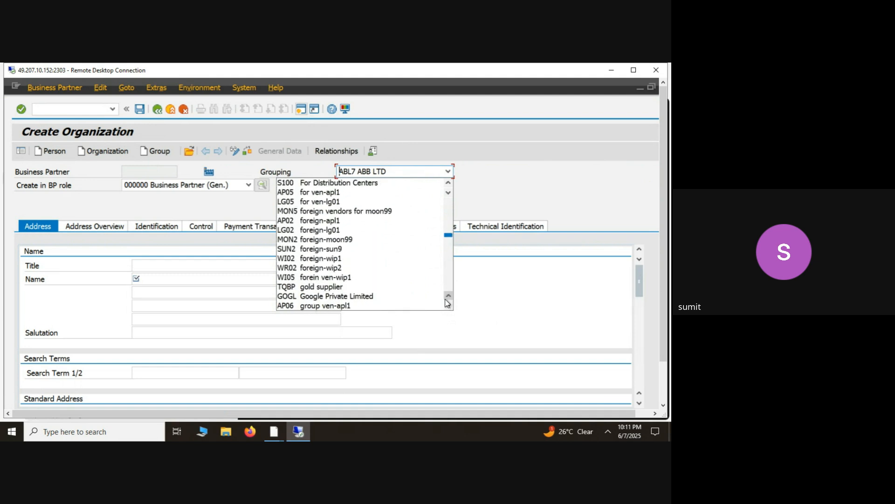
double_click(446, 300)
double_click(445, 300)
double_click(445, 299)
left_click(446, 299)
double_click(446, 299)
double_click(447, 299)
left_click(447, 300)
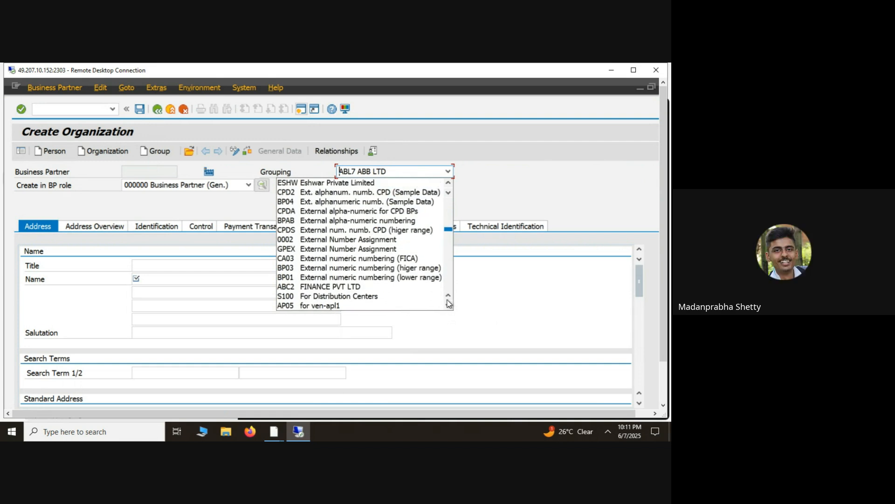
- Examine the Grouping options from the external numbering entries through the vendor groupings to the end of the list
left_click(449, 306)
double_click(449, 306)
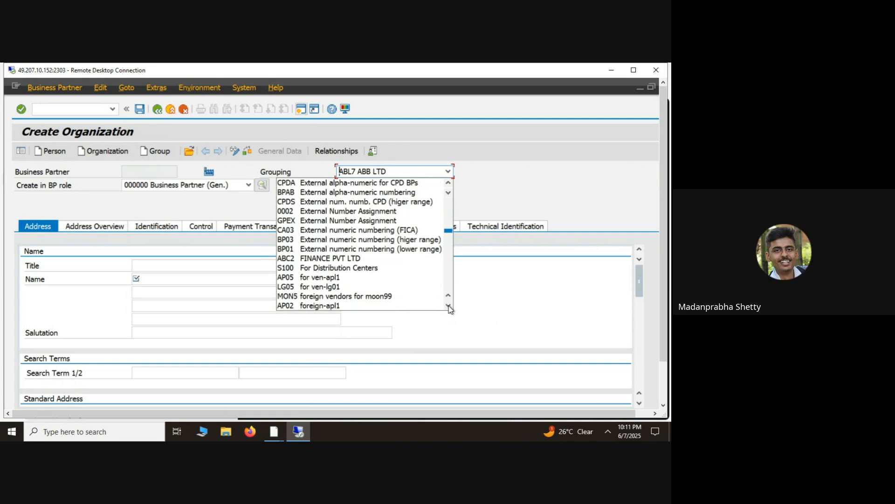
double_click(449, 306)
left_click(448, 306)
left_click(449, 306)
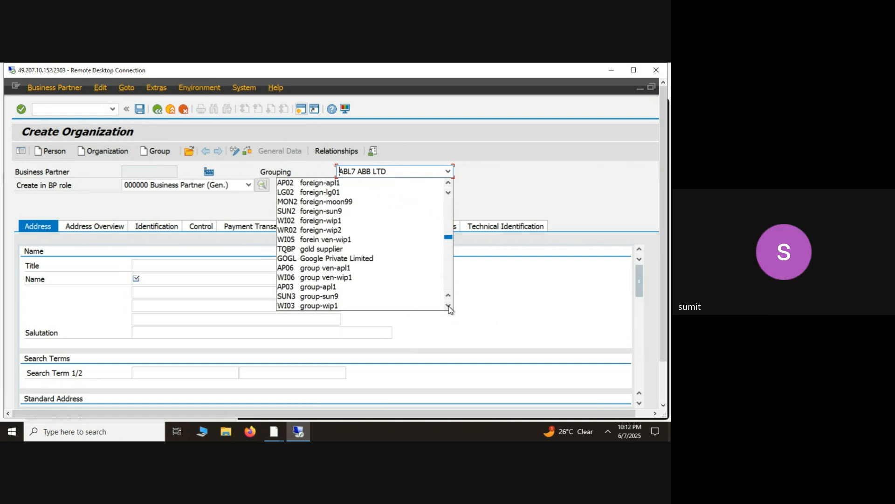
left_click(448, 306)
left_click(448, 306)
double_click(449, 306)
left_click(449, 306)
double_click(448, 306)
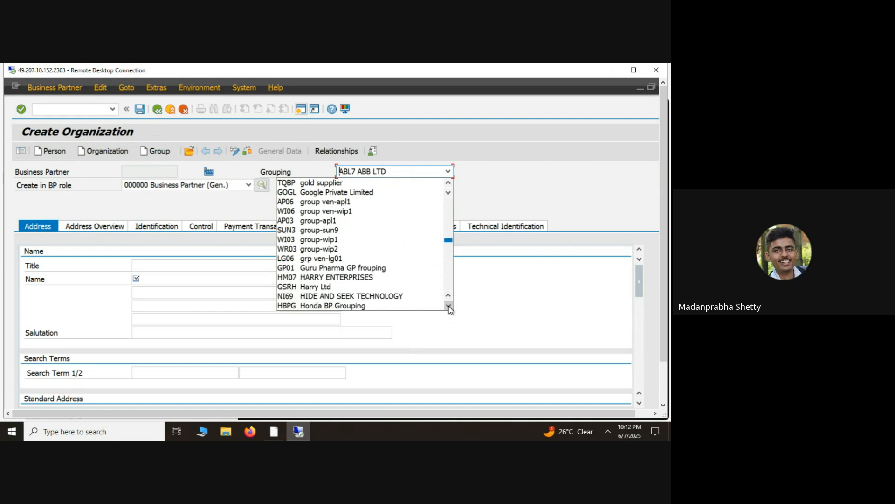
left_click(449, 306)
double_click(449, 306)
double_click(448, 306)
double_click(449, 306)
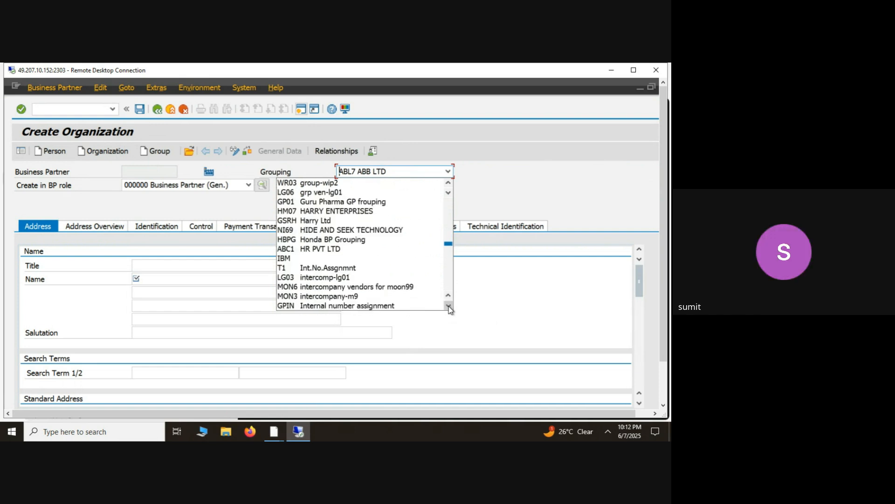
double_click(449, 306)
double_click(449, 306)
left_click(448, 306)
double_click(449, 306)
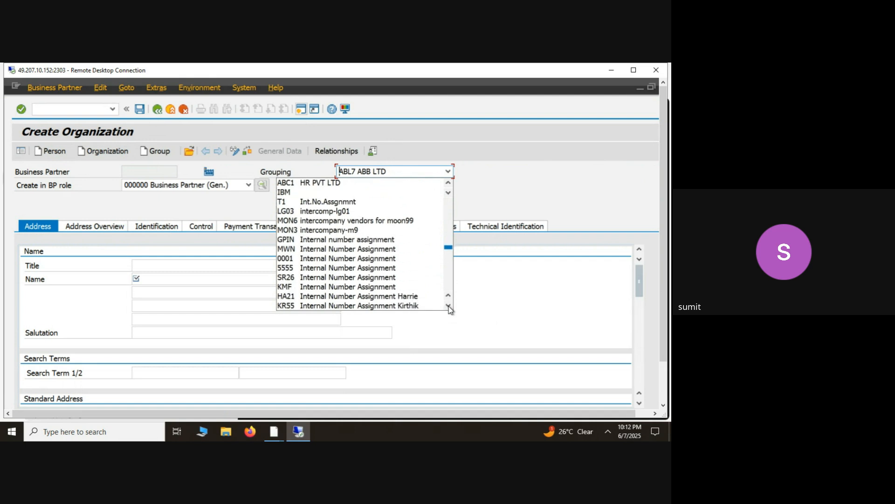
double_click(449, 306)
left_click(448, 306)
double_click(448, 306)
double_click(448, 306)
double_click(448, 306)
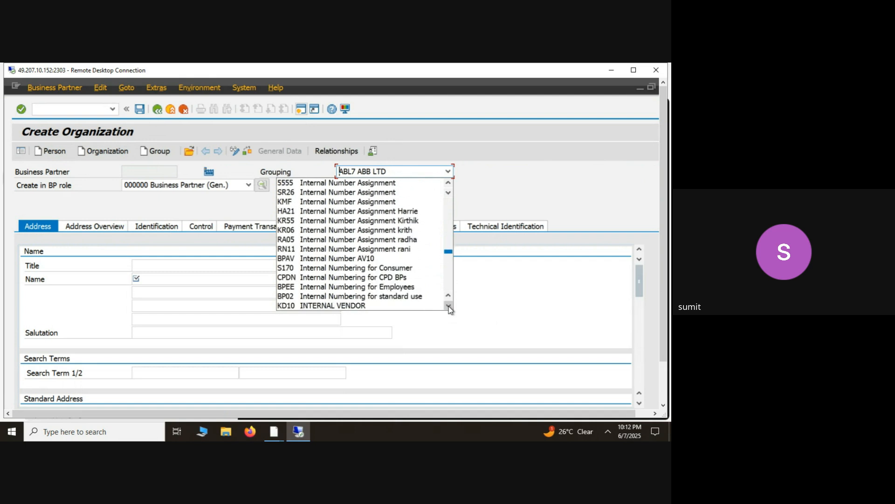
double_click(449, 306)
double_click(449, 306)
double_click(449, 306)
double_click(449, 306)
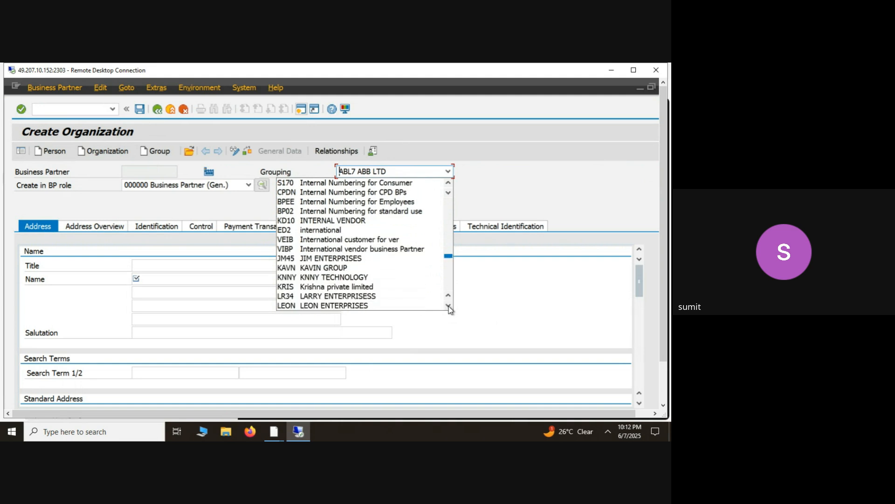
double_click(449, 306)
double_click(449, 306)
double_click(449, 306)
double_click(448, 306)
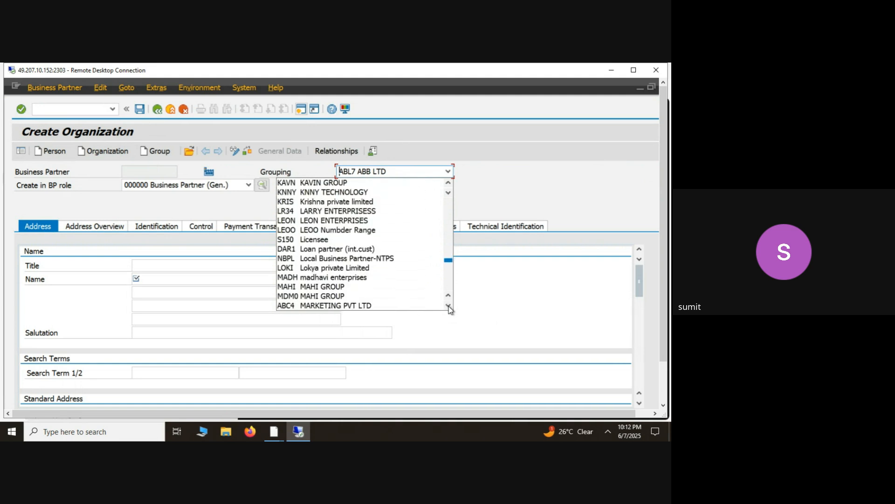
left_click(449, 306)
double_click(449, 306)
double_click(449, 306)
left_click(449, 306)
double_click(449, 306)
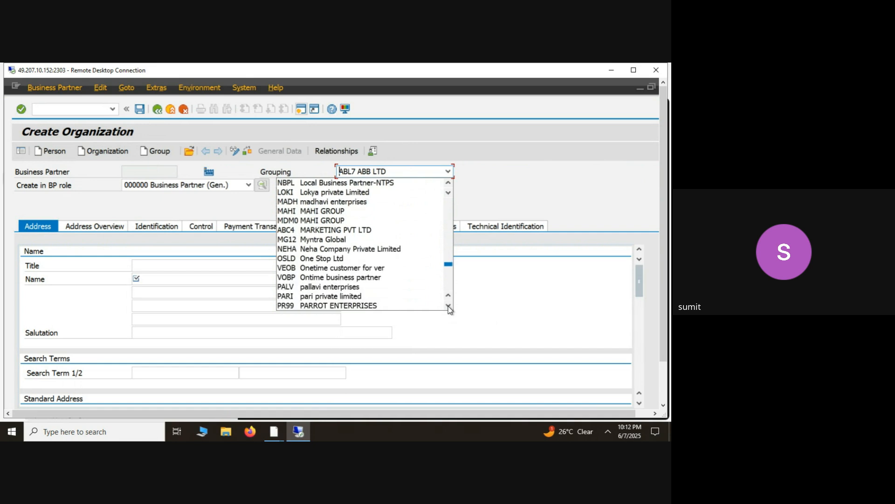
double_click(449, 306)
left_click(449, 306)
double_click(448, 306)
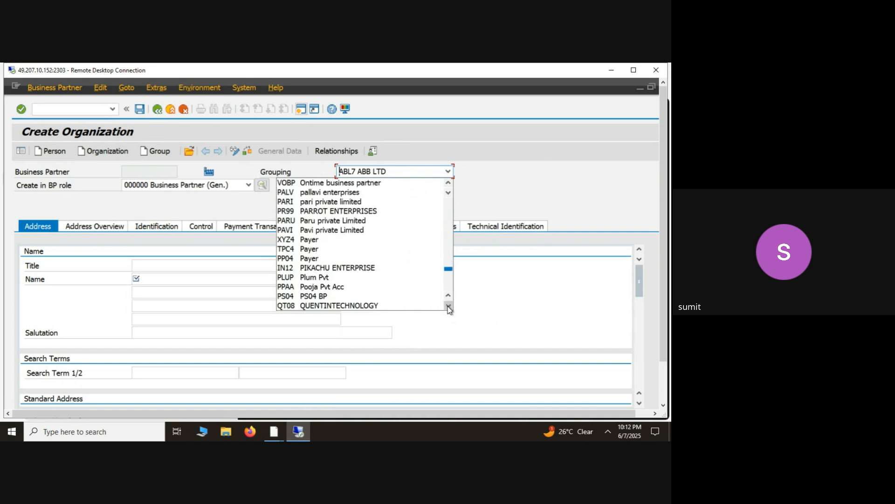
double_click(448, 306)
double_click(449, 306)
left_click(449, 306)
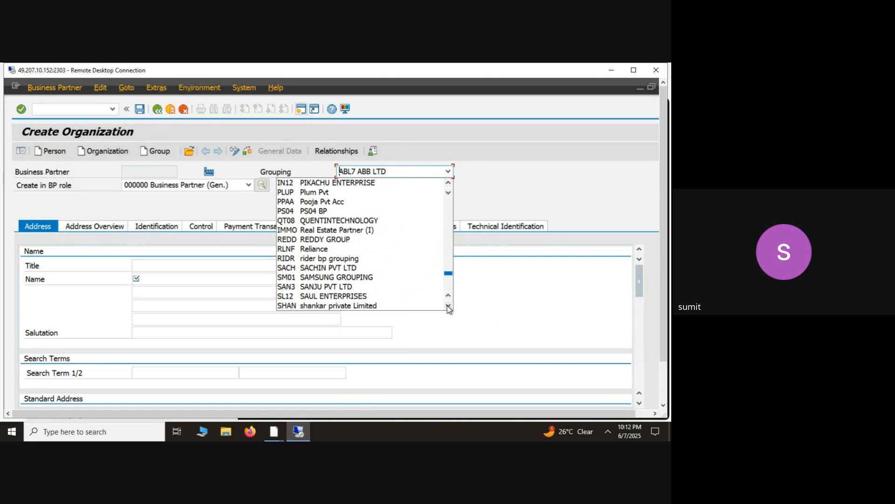
left_click(448, 306)
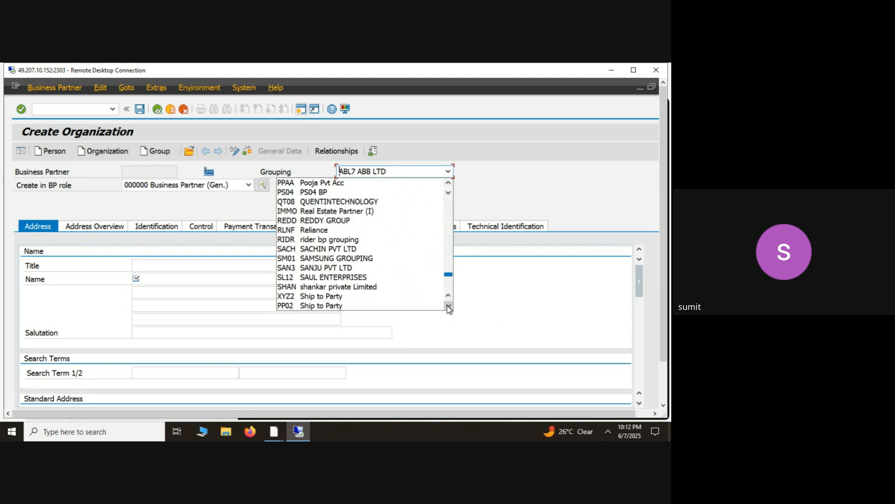
double_click(449, 306)
left_click(449, 306)
double_click(449, 306)
left_click(448, 306)
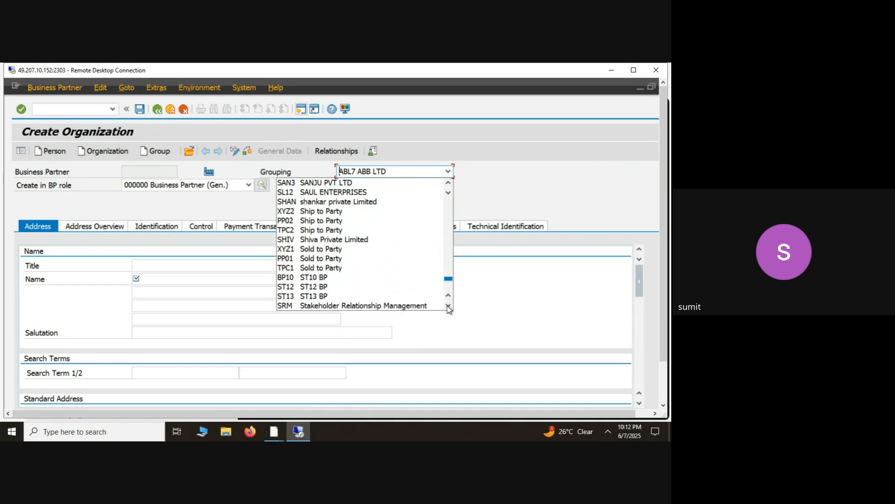
double_click(448, 306)
double_click(449, 306)
double_click(449, 306)
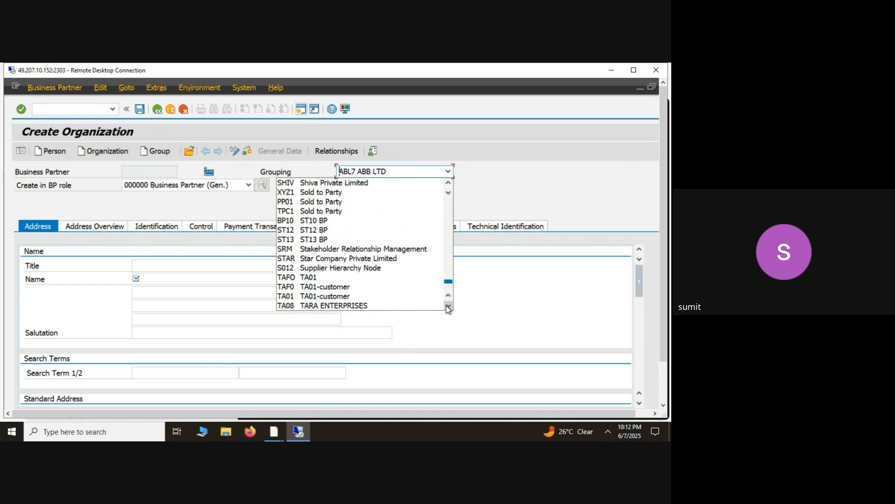
double_click(448, 306)
double_click(448, 306)
left_click(449, 306)
double_click(448, 306)
double_click(448, 305)
left_click(448, 306)
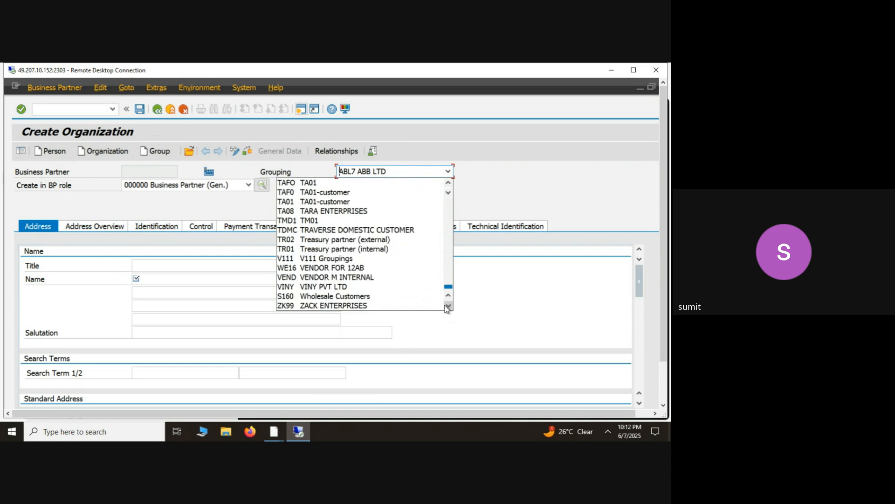
left_click(449, 306)
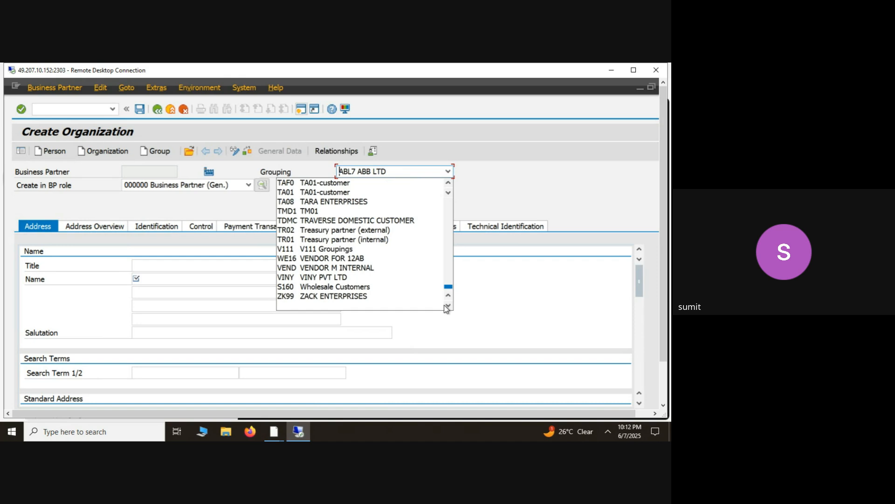
- Close the Grouping options, switch to the LFA1 table session and return from its results to the selection criteria
key("F10")
left_click(277, 264)
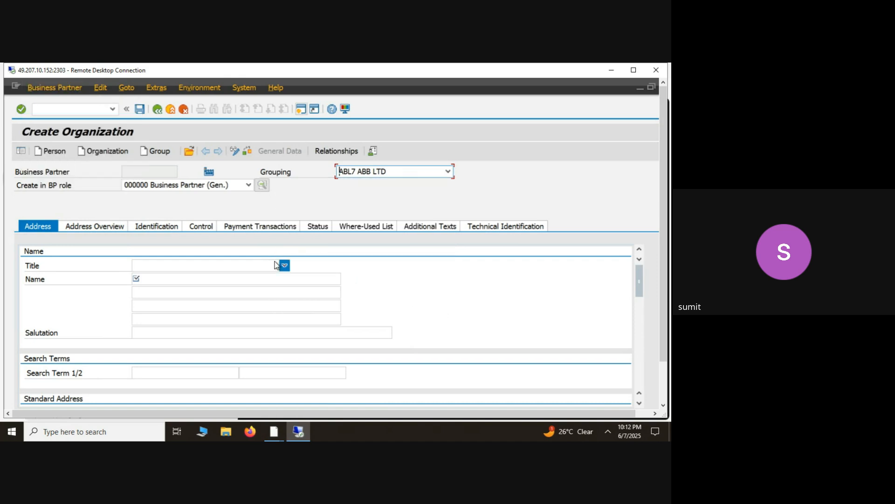
key("alt")
key("alt+Tab")
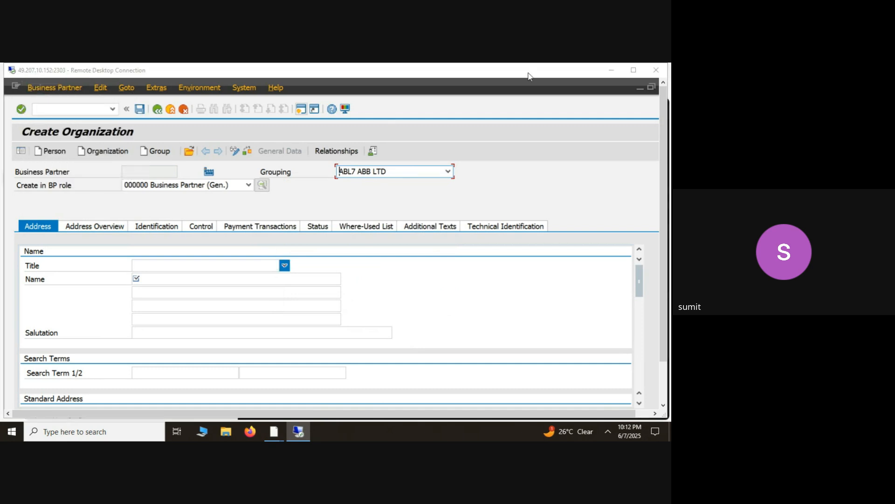
left_click(640, 89)
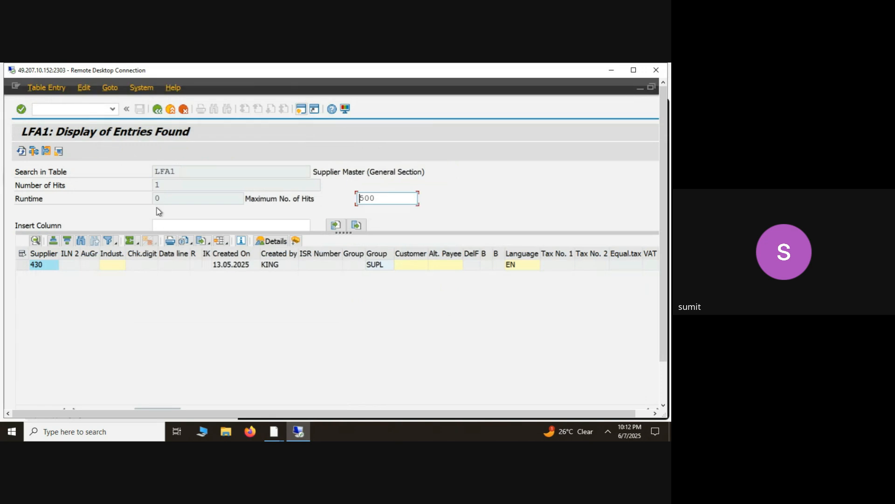
left_click(157, 109)
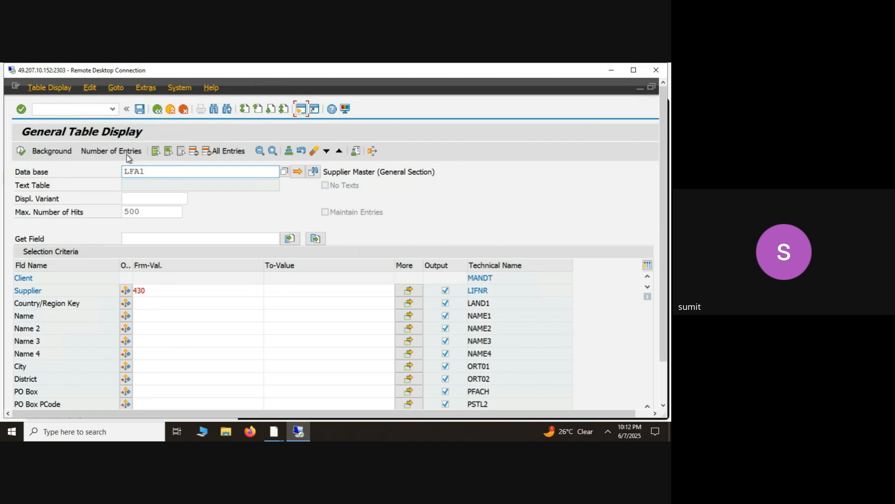
- Count the LFA1 entries that match supplier 430
key("alt+Tab")
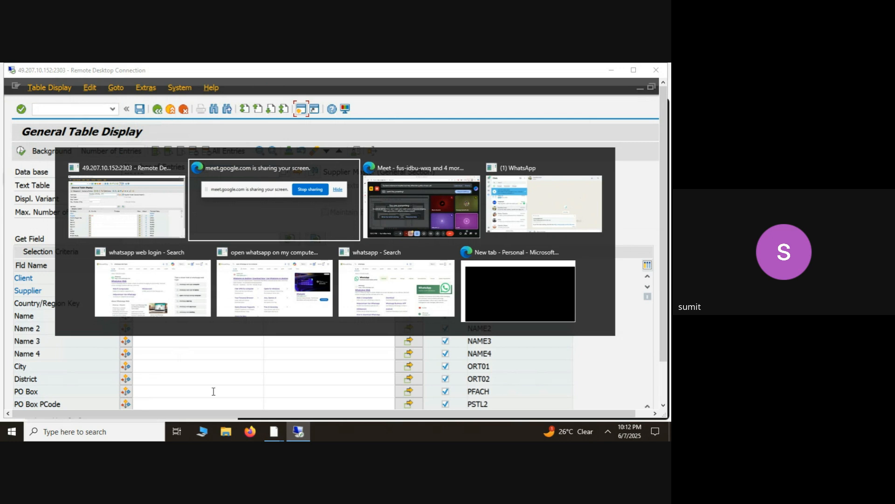
left_click(119, 221)
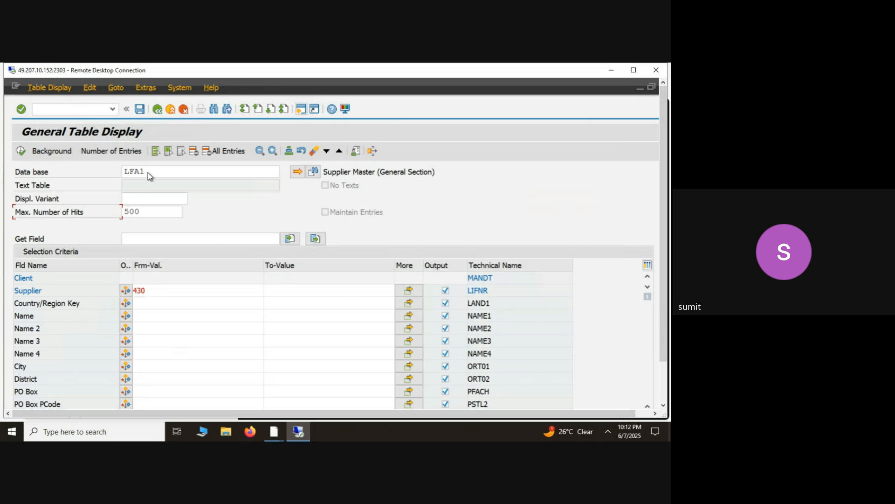
left_click(135, 154)
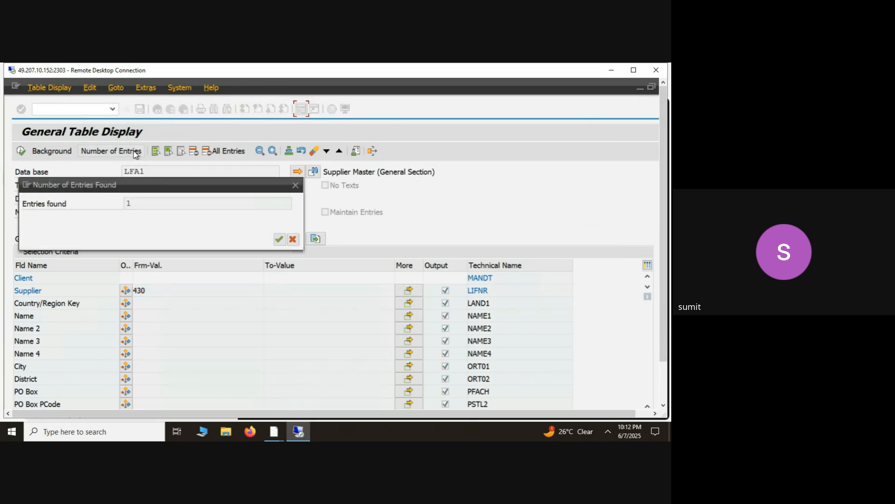
left_click(293, 240)
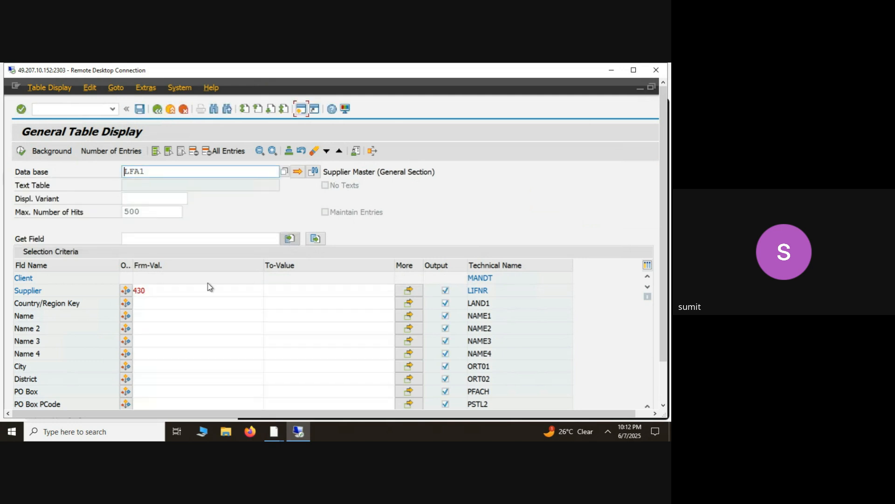
- Clear the Supplier selection value and count all entries in table LFA1
left_click(160, 291)
key("BackSpace")
key("BackSpace")
key("BackSpace")
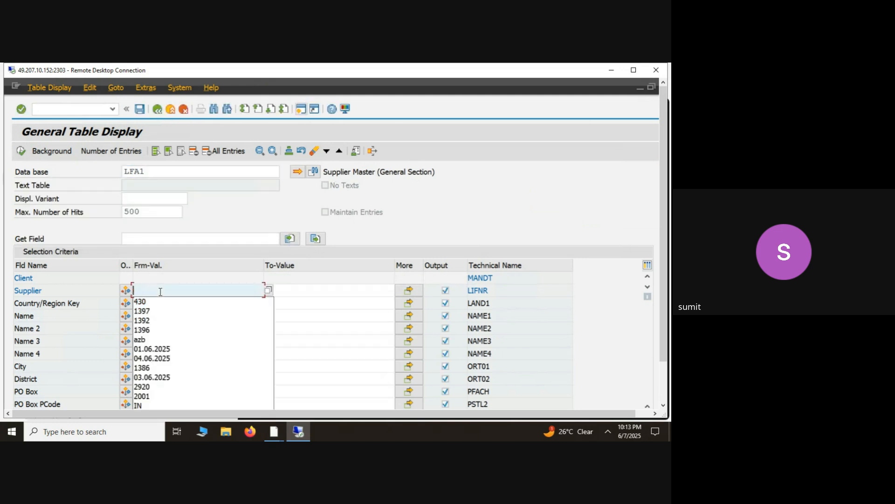
left_click(138, 156)
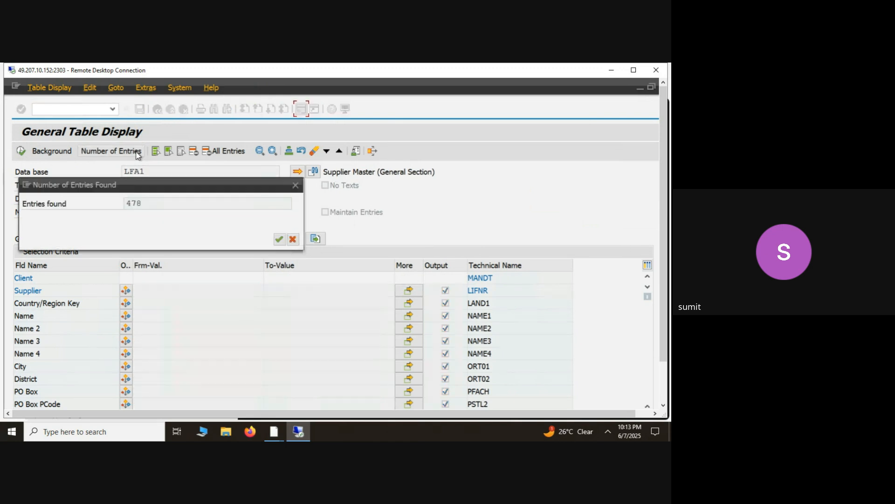
left_click(279, 239)
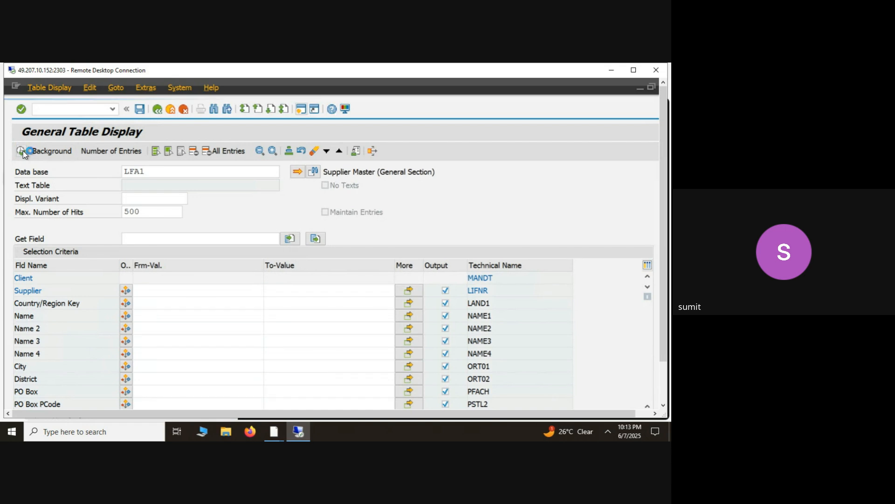
- Display all LFA1 entries and examine the account group column across the suppliers
left_click(23, 150)
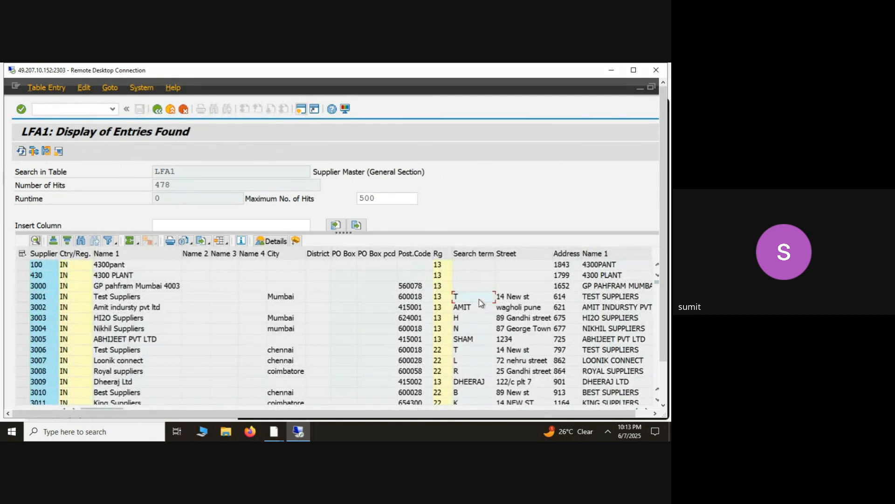
key("Right")
key("Right")
key("Right")
key("Right")
key("Right")
key("Right")
key("Right")
key("Right")
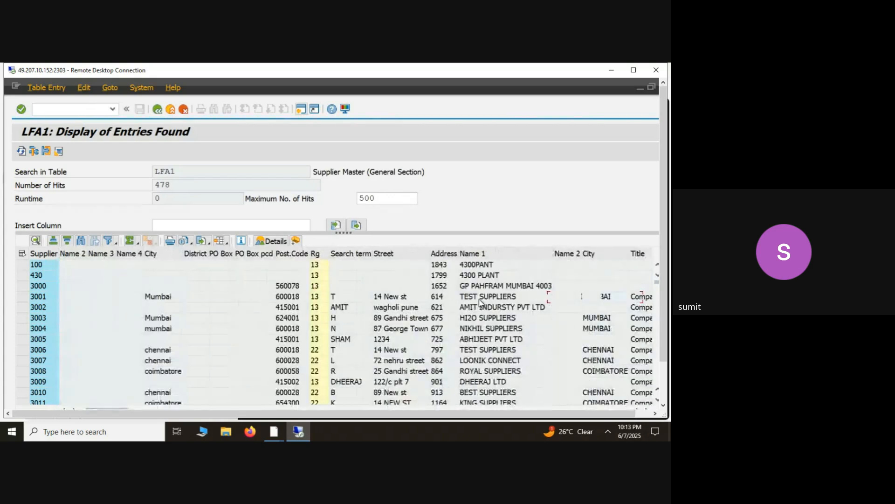
key("Right")
key("Right")
key("Right")
key("Right")
key("Right")
key("Right")
key("Right")
key("Right")
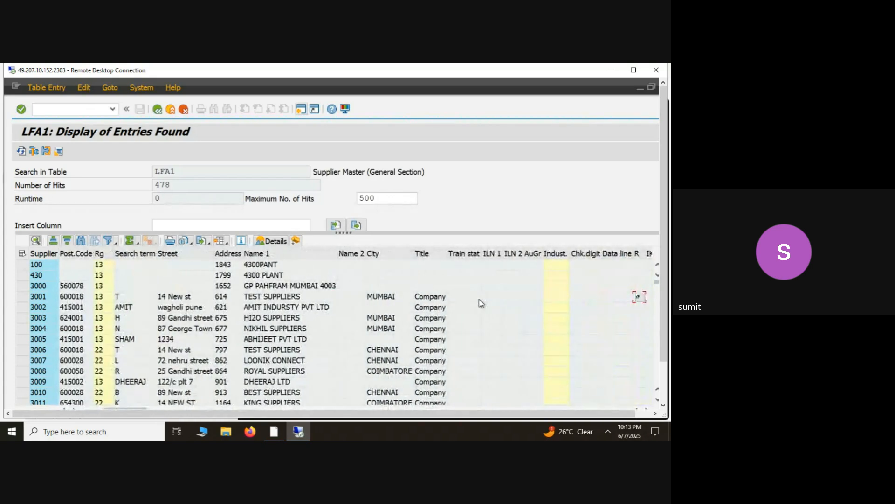
key("Right")
key("Right")
key("Right")
key("Right")
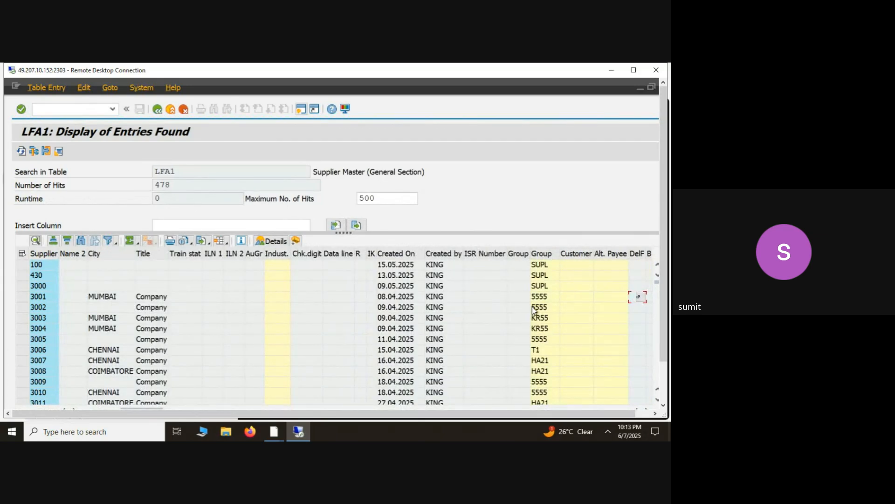
- Set the LFA1 and purchase order windows aside, leave the ROH material type details and close that SAP session
key("F10")
key("alt+Tab")
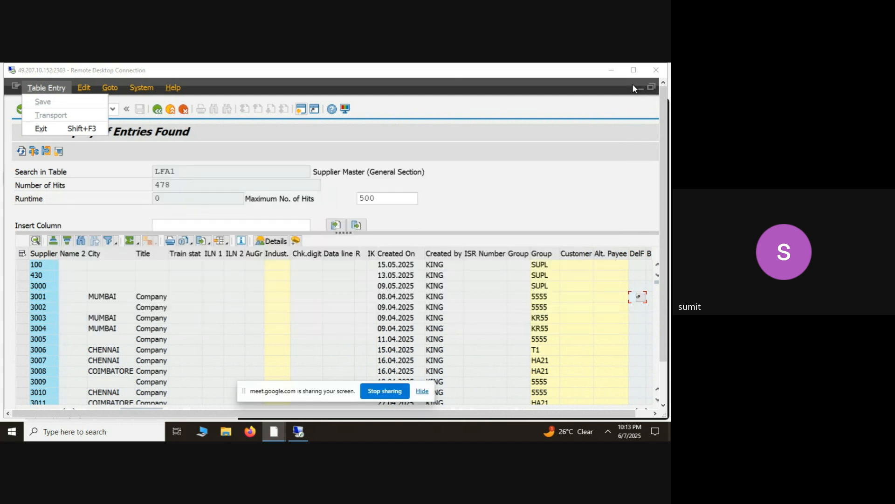
left_click(640, 88)
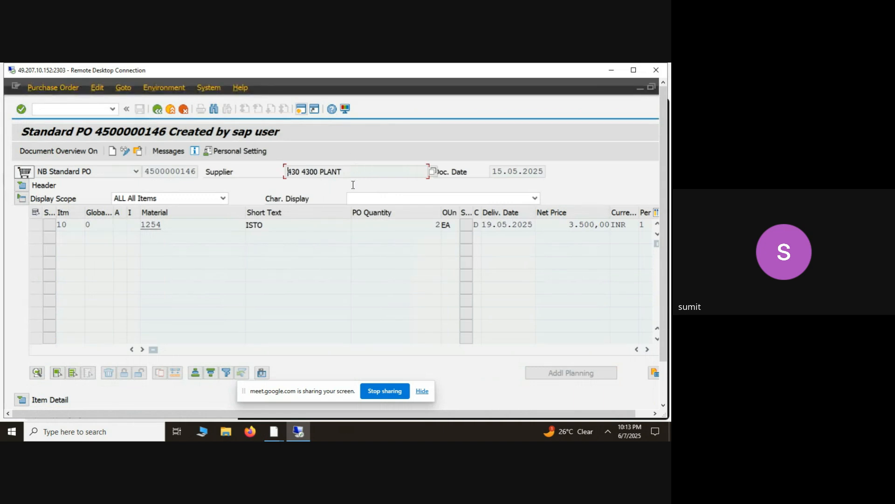
left_click(640, 88)
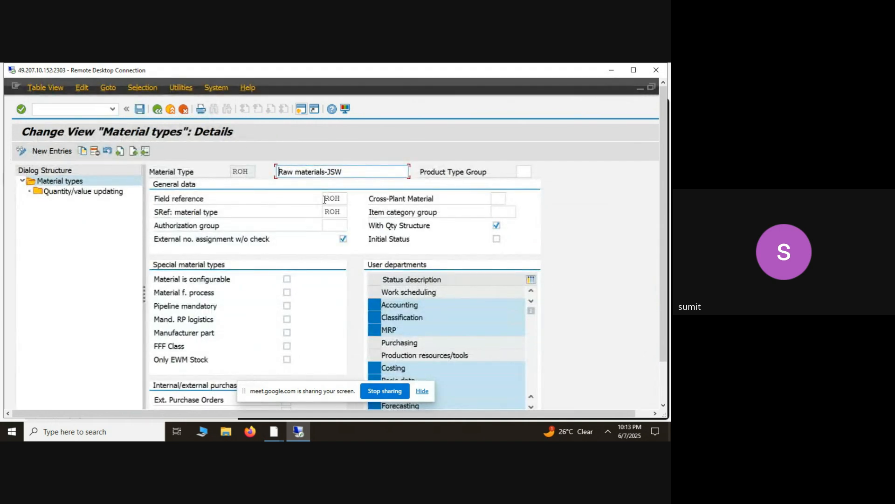
left_click(158, 109)
left_click(161, 109)
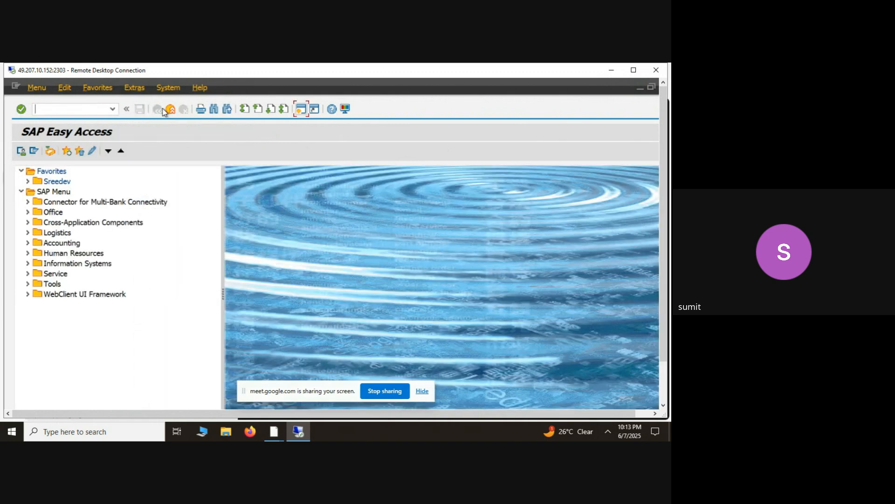
left_click(172, 111)
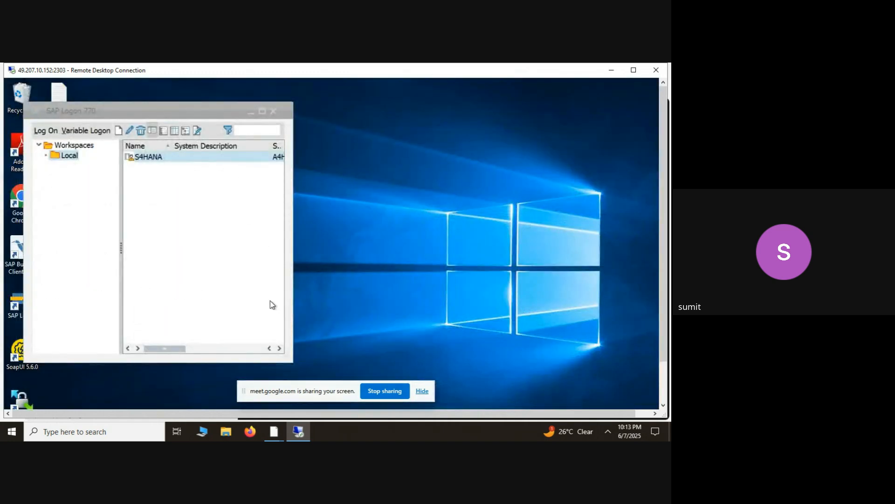
- Log on to S4HANA client 100 with the user name and account password, acknowledge the license information and hide the screen-sharing notice
left_click(46, 131)
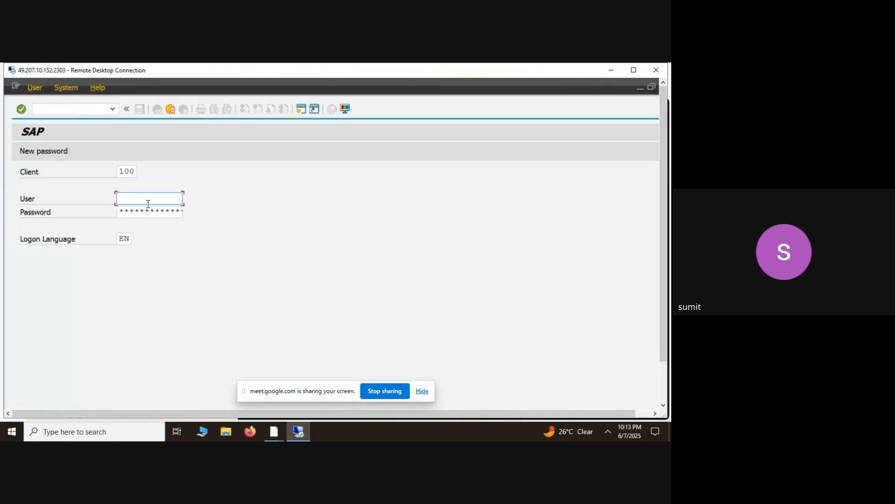
left_click(148, 203)
key("Down")
key("Return")
key("Tab")
key("Return")
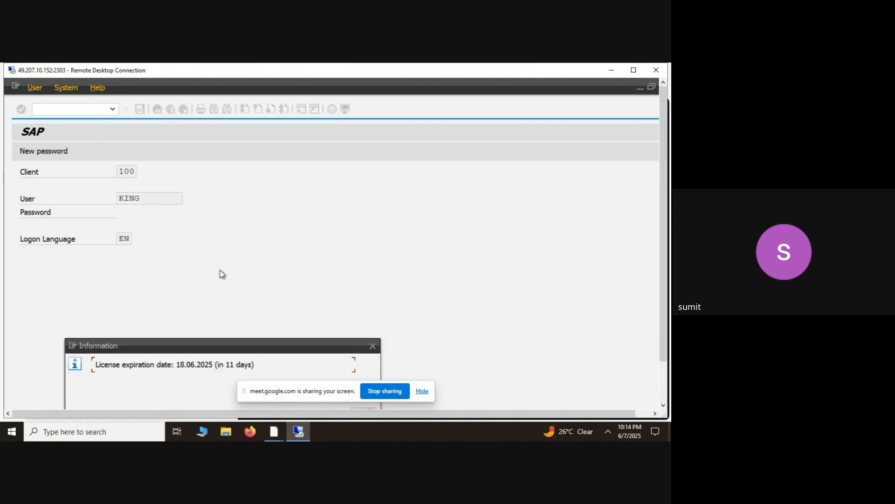
left_click_drag(188, 348, 249, 247)
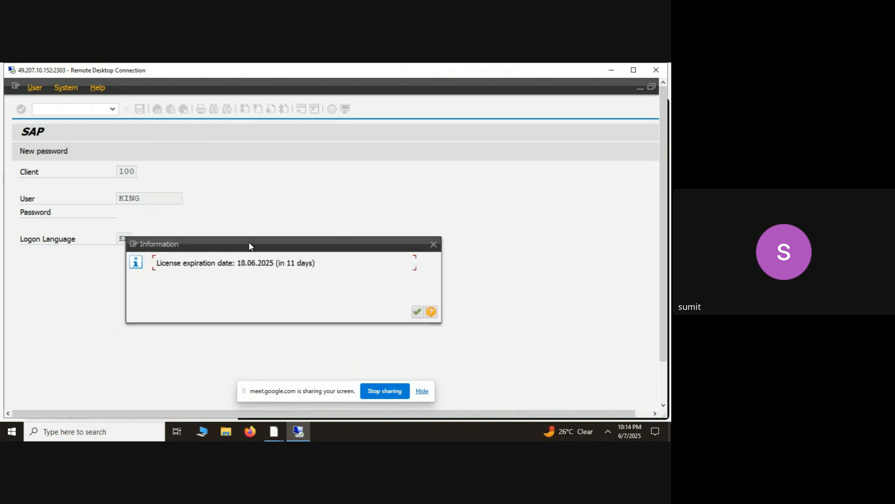
left_click(417, 312)
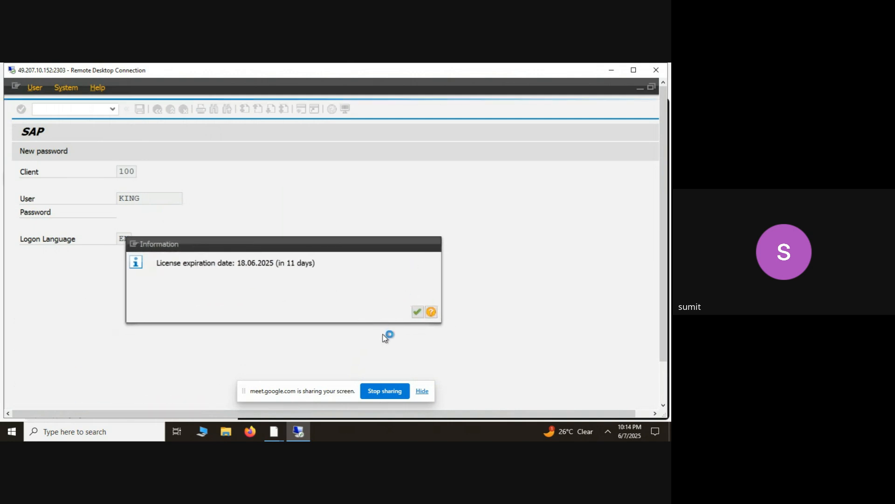
left_click(422, 392)
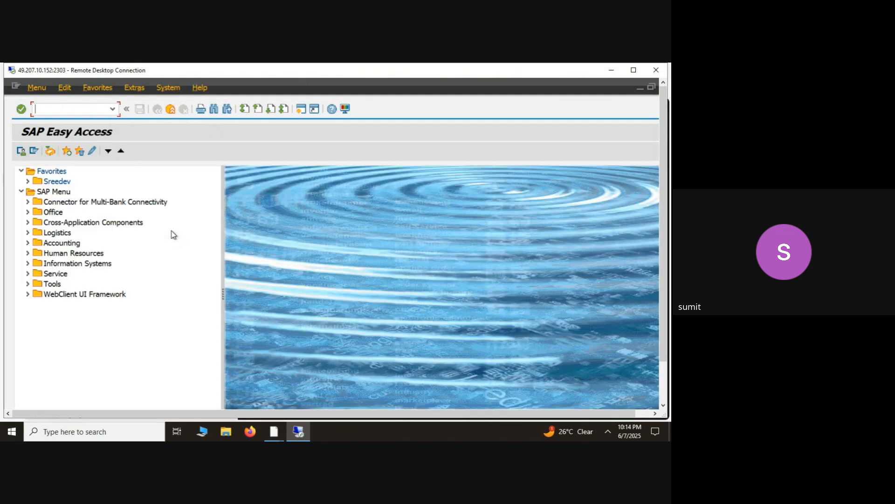
- Open the business partner transaction and start creating an organization
left_click(112, 110)
key("Down")
key("Return")
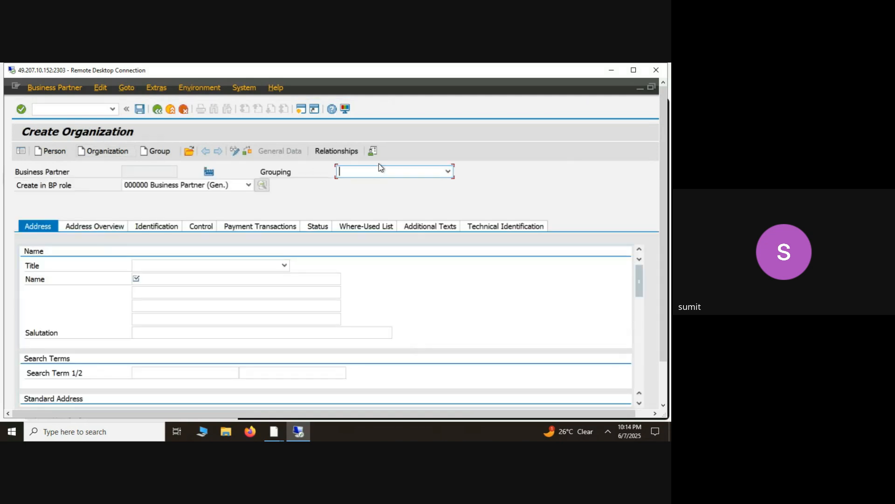
- Set the new organization's Grouping to VDBP Domestic Vendor Business Partner
left_click(375, 169)
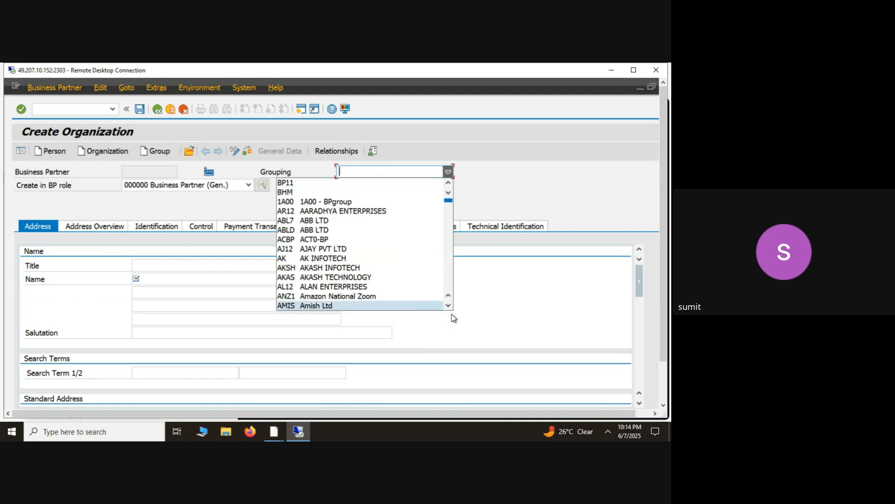
scroll(449, 311, "down", 3)
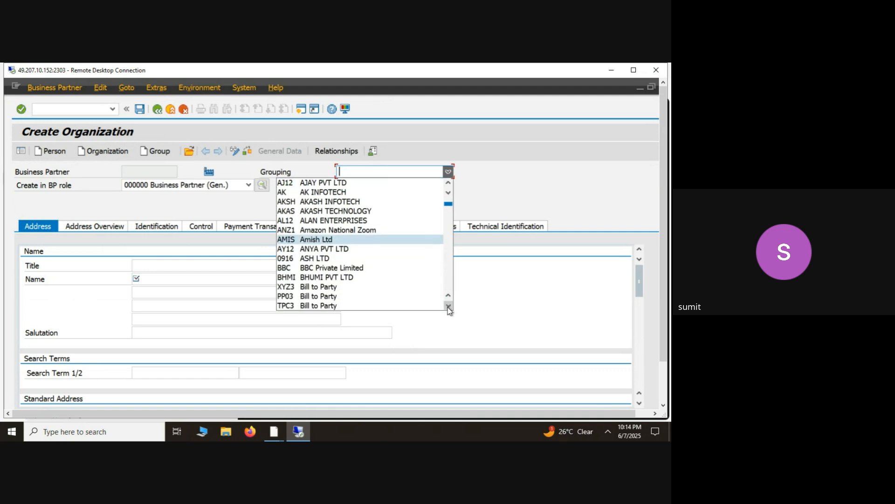
scroll(450, 312, "down", 2)
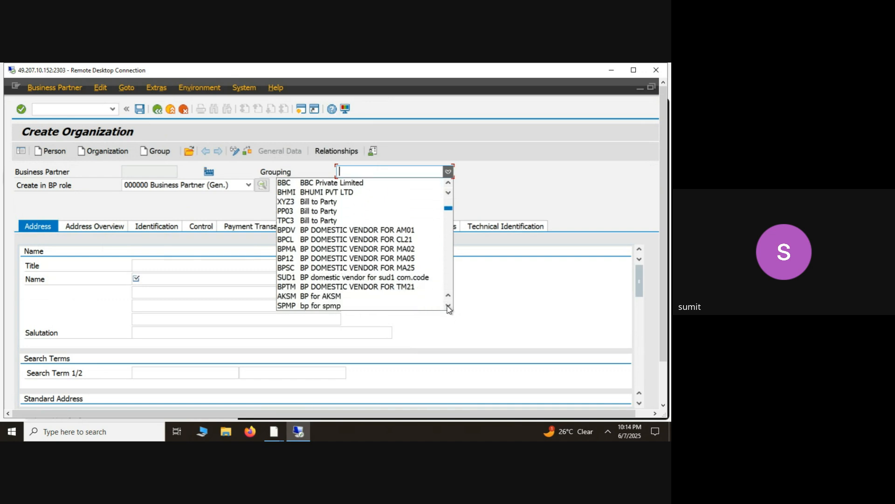
scroll(449, 309, "down", 3)
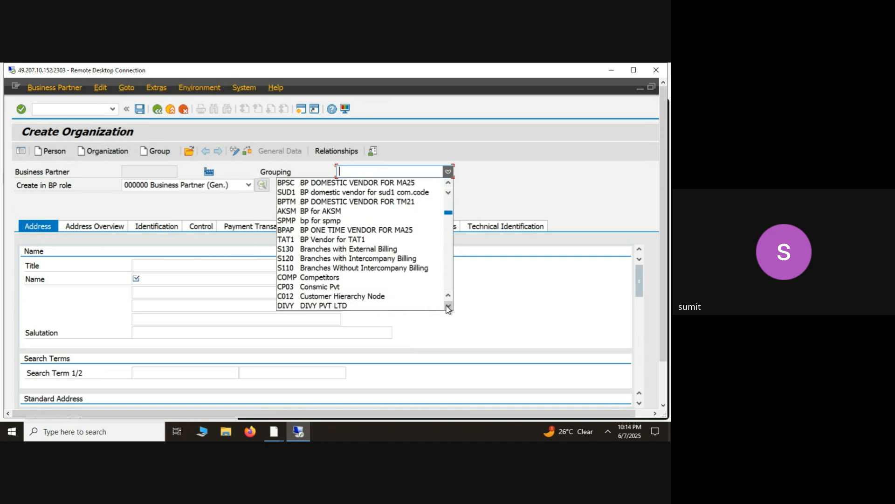
scroll(448, 309, "down", 3)
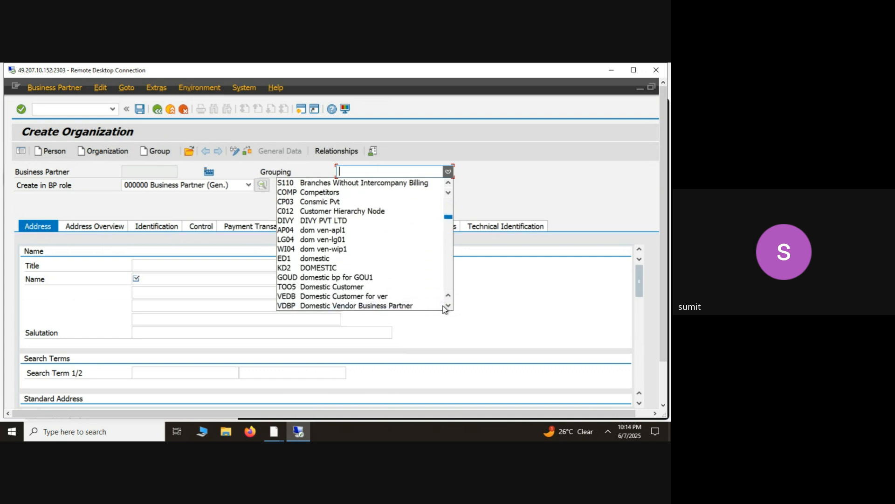
left_click(441, 306)
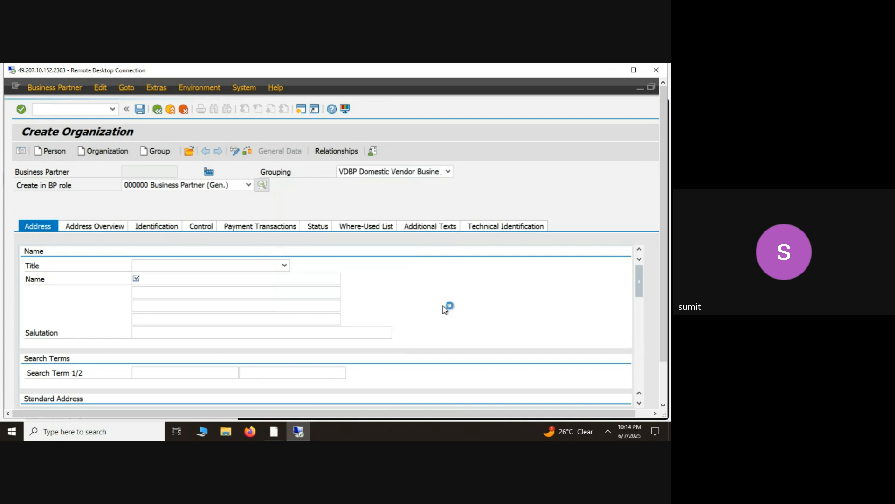
- Set the new organization's Grouping to 5555 Internal Number Assignment
left_click(422, 175)
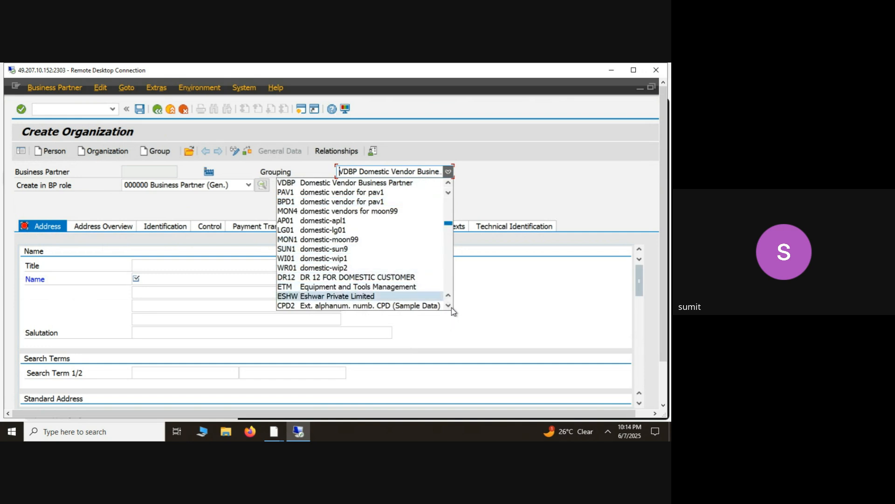
scroll(449, 305, "down", 8)
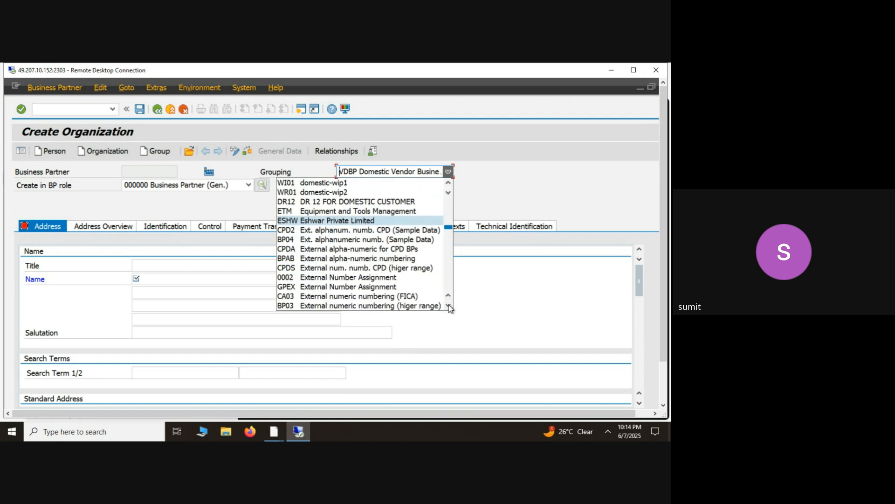
scroll(449, 306, "down", 10)
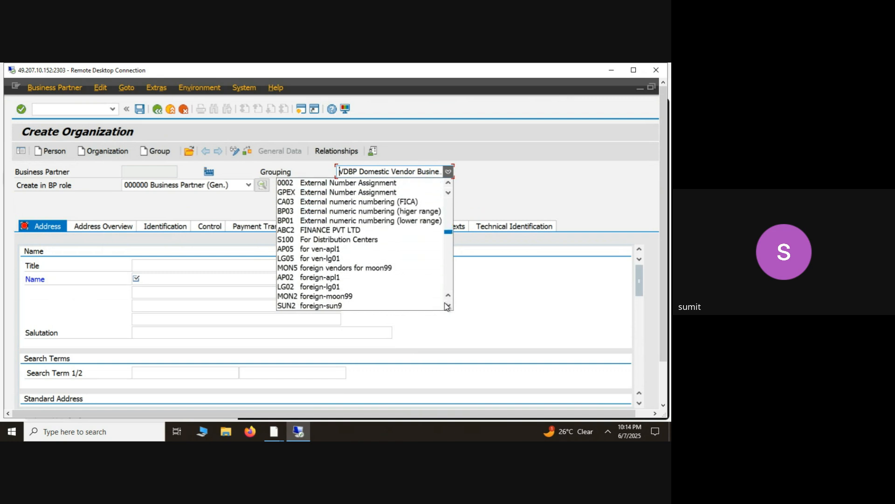
scroll(447, 306, "down", 2)
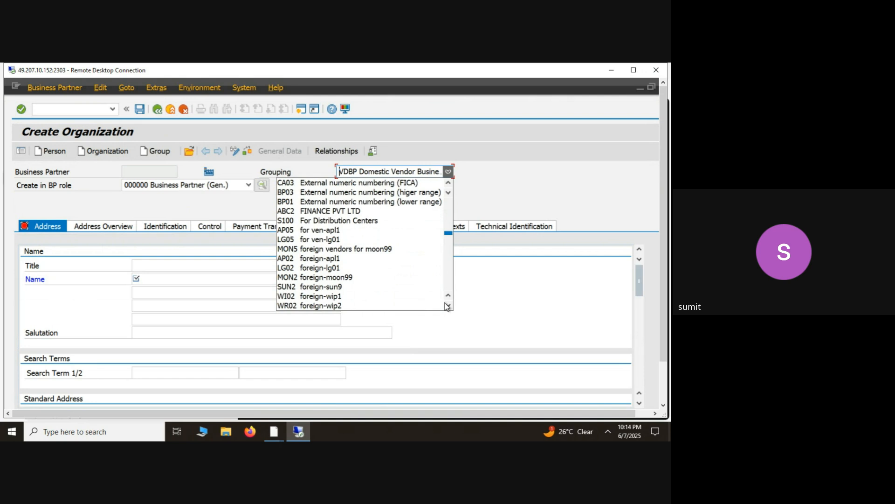
scroll(447, 306, "down", 8)
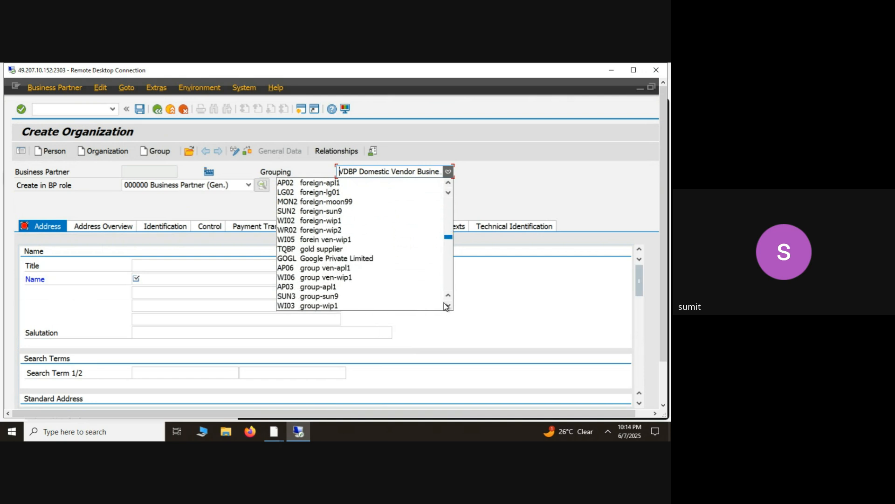
scroll(446, 306, "down", 10)
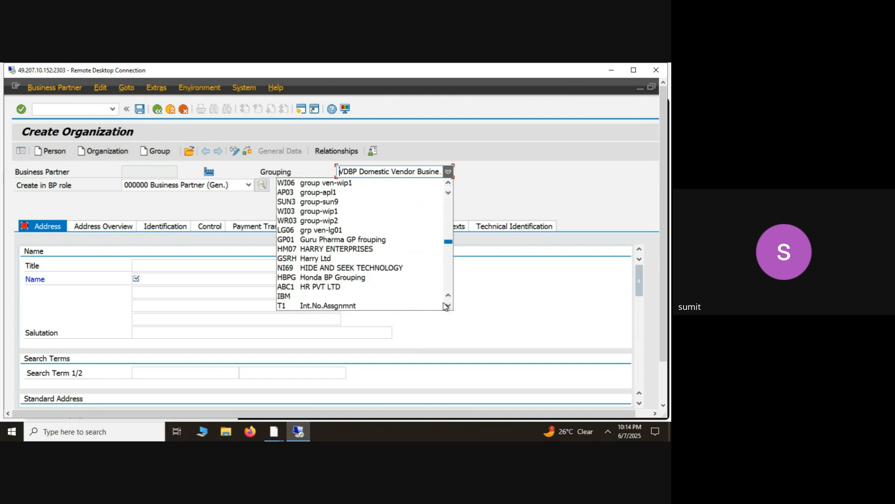
scroll(446, 306, "down", 8)
left_click(443, 305)
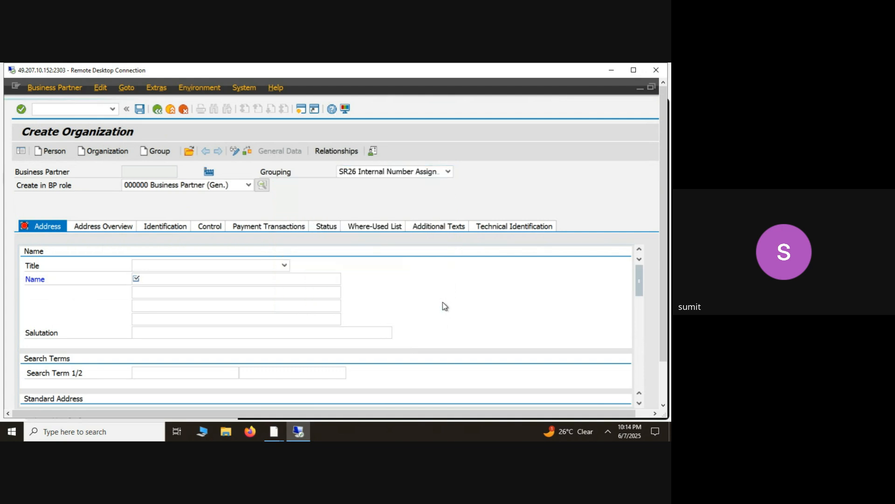
left_click(448, 171)
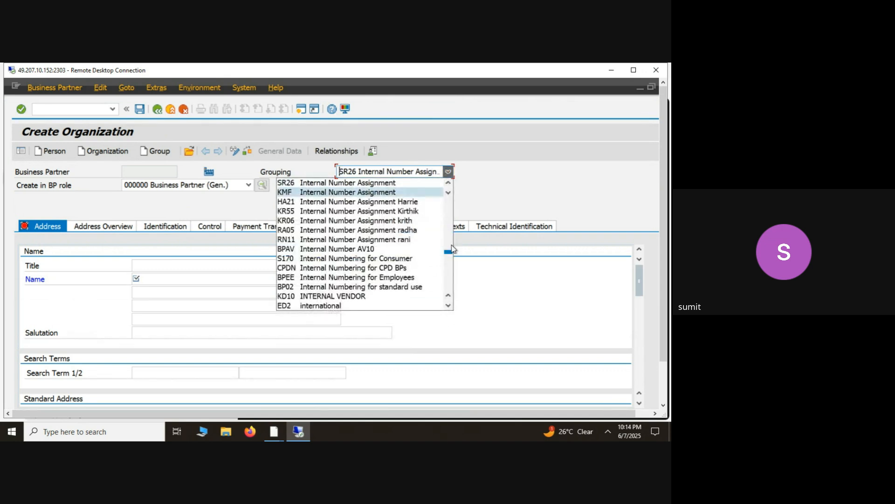
scroll(448, 300, "up", 4)
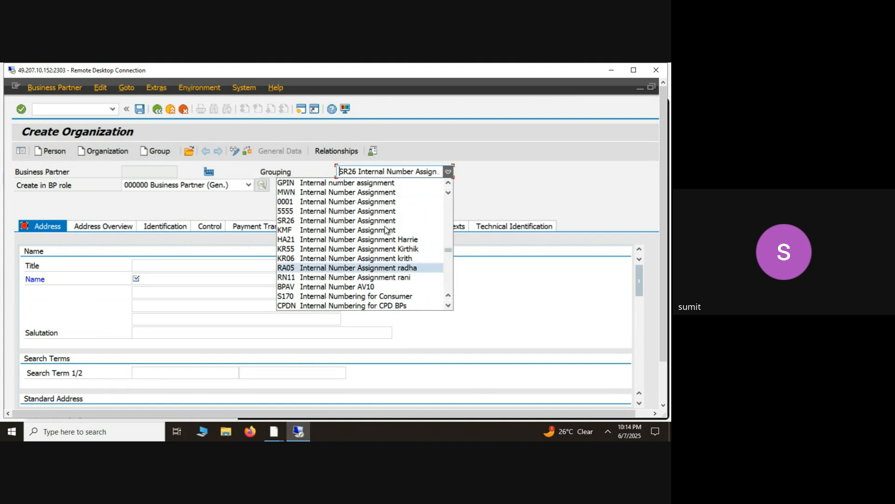
left_click(315, 211)
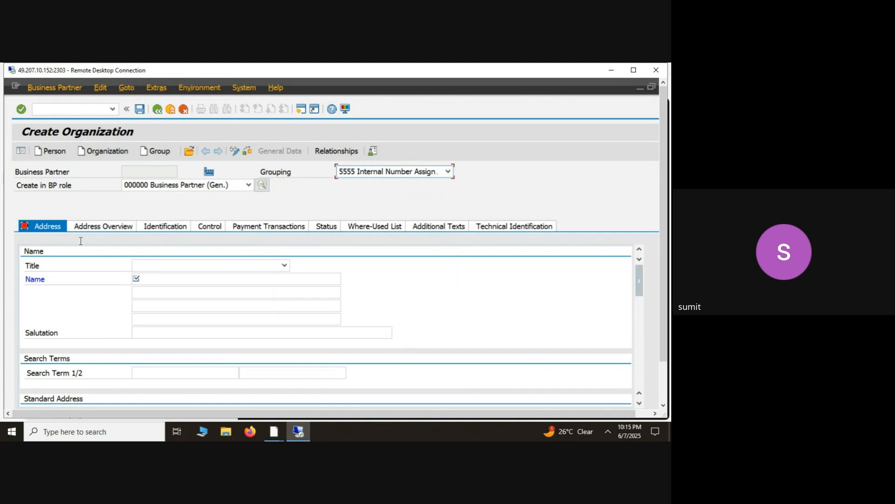
- Enter JSW3 as the organization's name in the first name line
left_click(149, 283)
type("JSW")
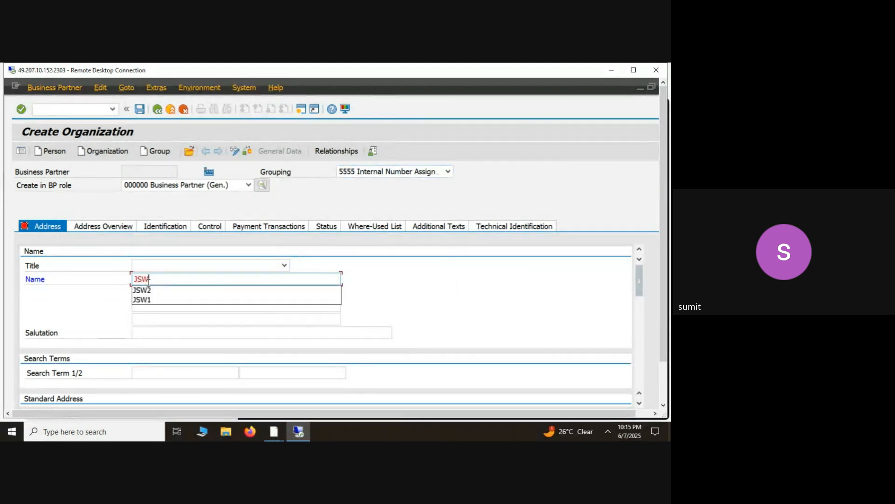
type("3")
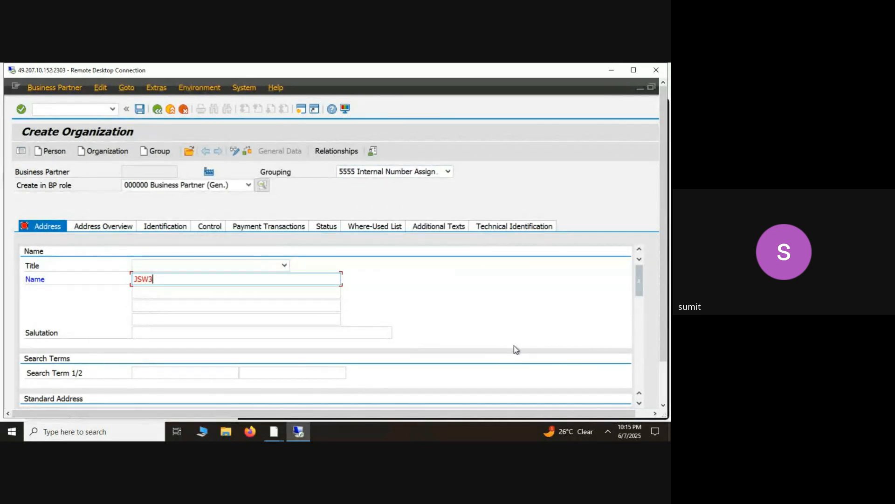
- Fill in the street and postal code of the organization's standard address
left_click_drag(640, 290, 640, 320)
left_click(200, 302)
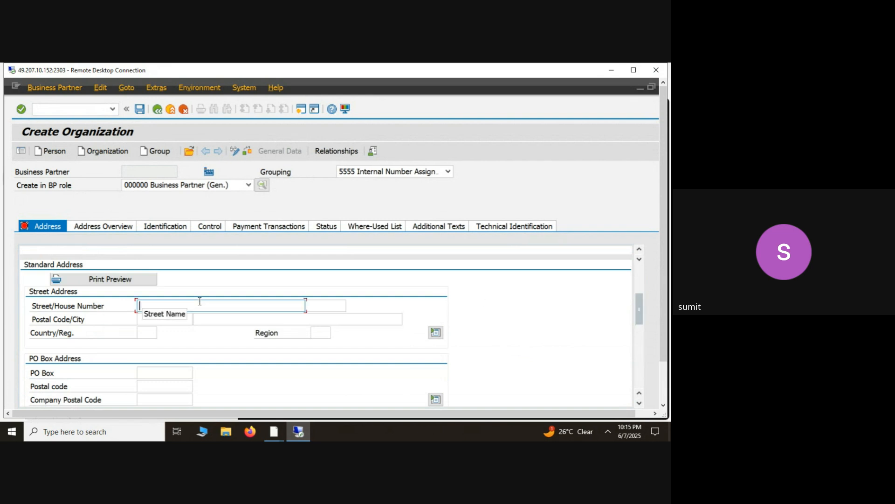
type("banglaore")
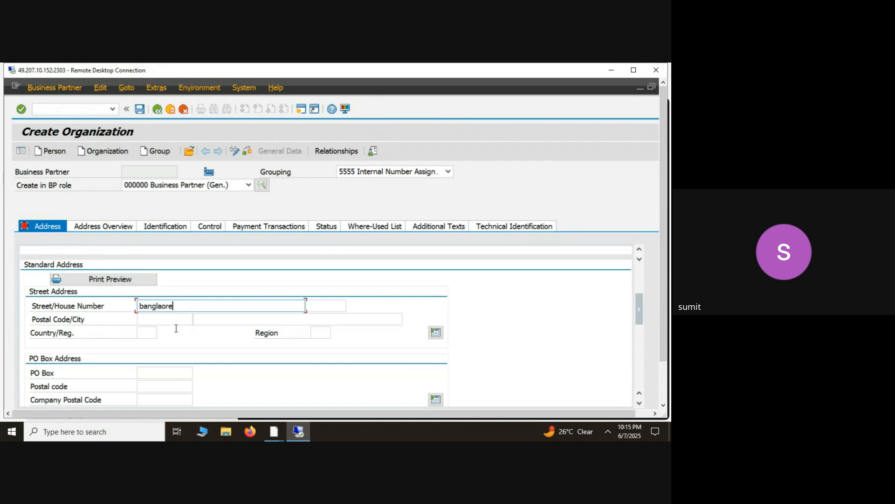
left_click(175, 319)
type("56")
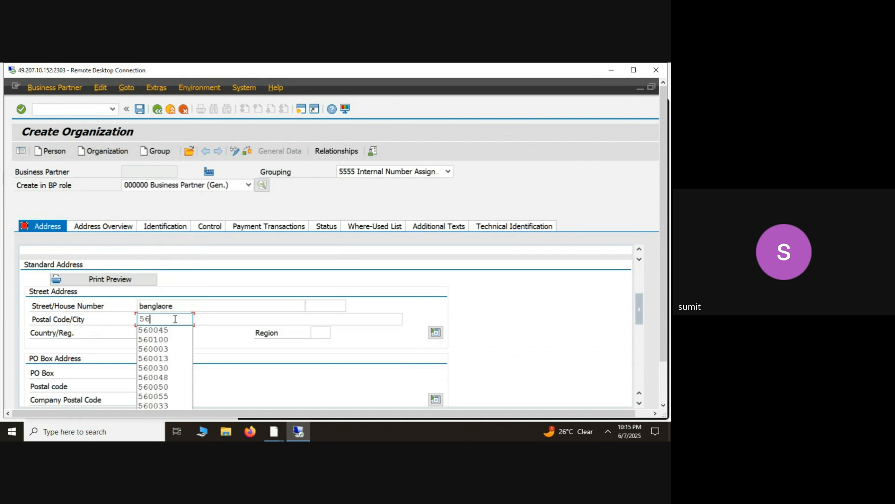
type("0100")
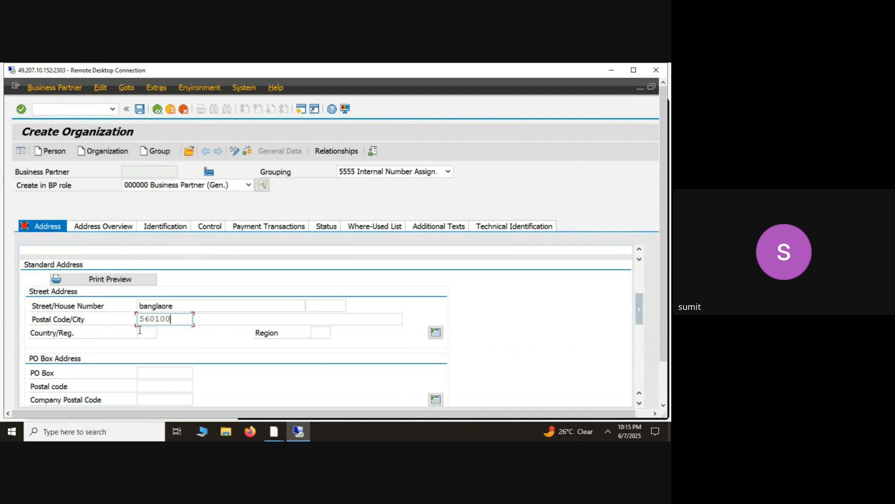
- Set the standard address to country IN and region 10
left_click(140, 330)
type("IN")
key("Tab")
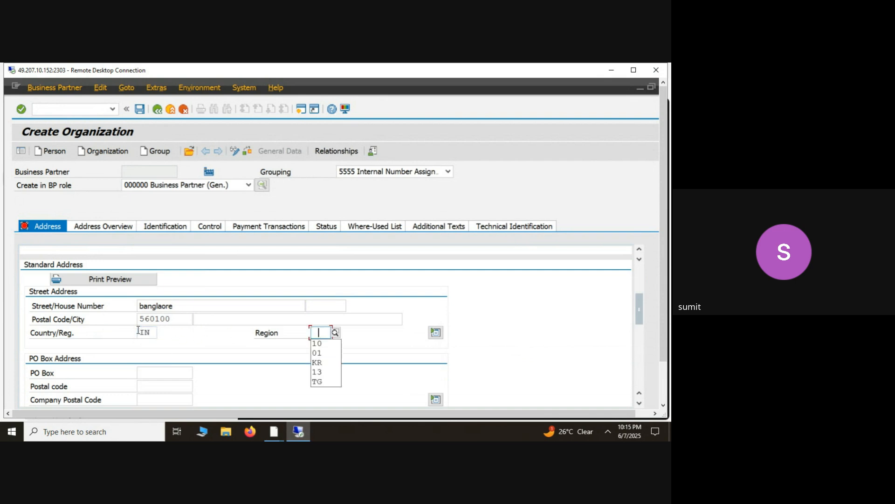
key("Down")
key("Return")
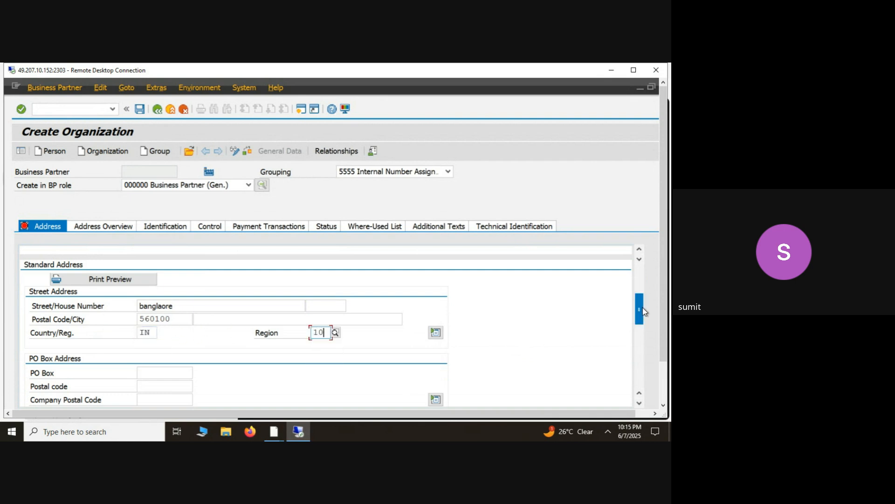
- Set the organization's communication language to EN English
left_click_drag(644, 311, 642, 335)
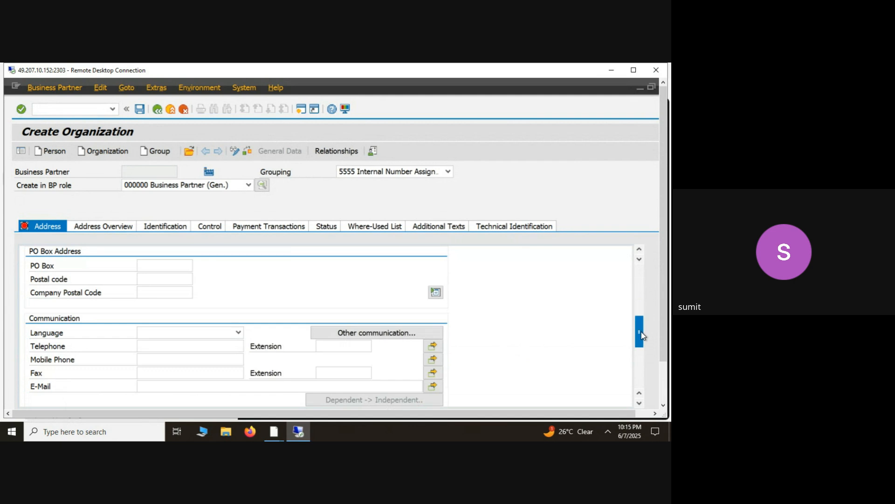
left_click(239, 333)
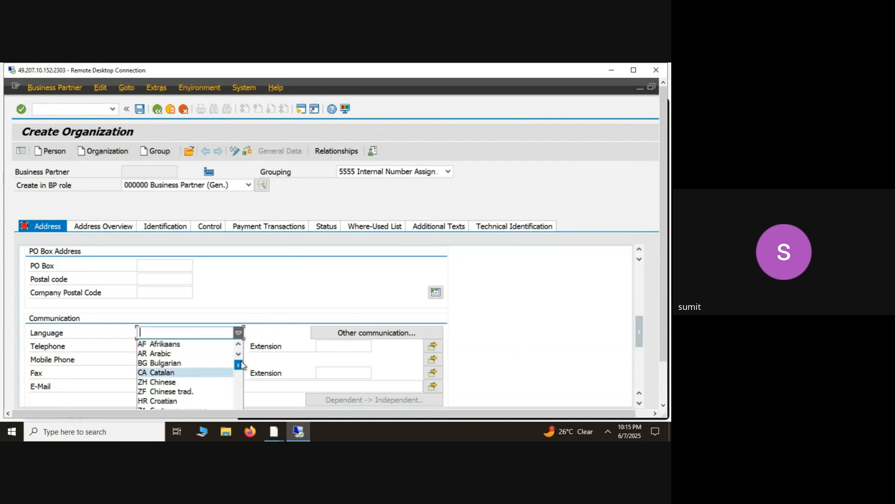
left_click_drag(241, 365, 239, 373)
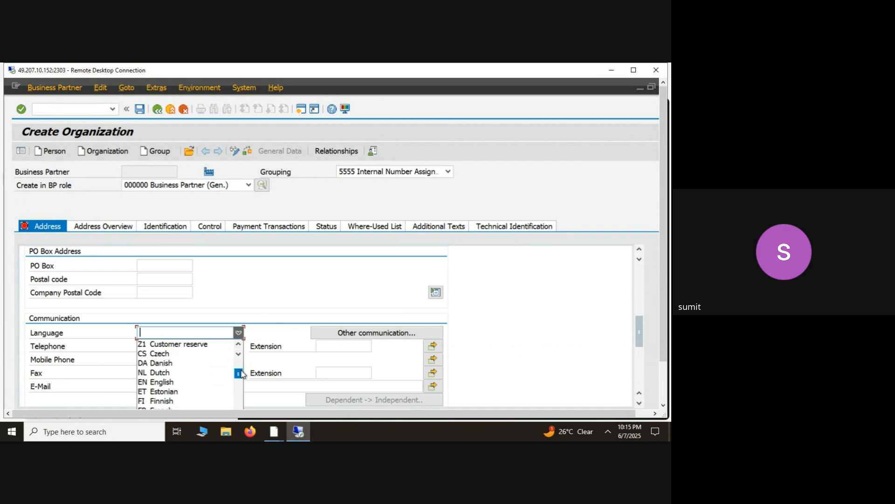
left_click(173, 382)
left_click(226, 346)
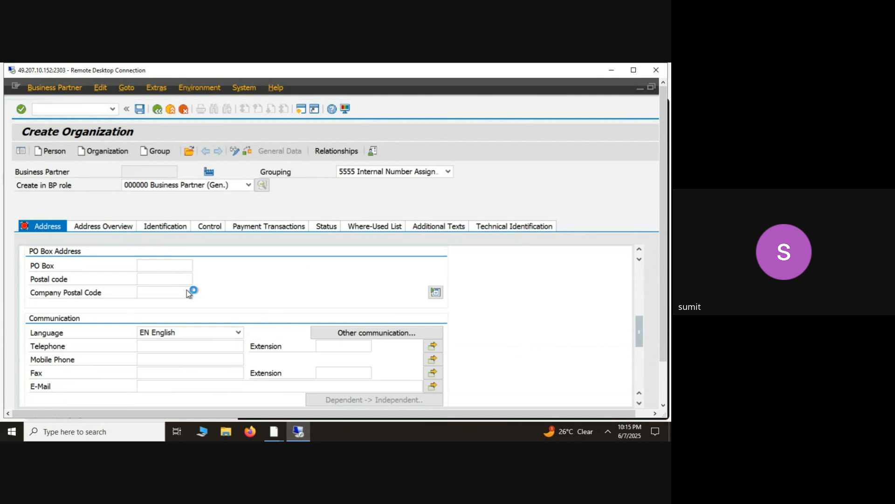
- Look through the new organization's address overview, identification, control, payment transactions, status, where-used list and additional texts
left_click(107, 230)
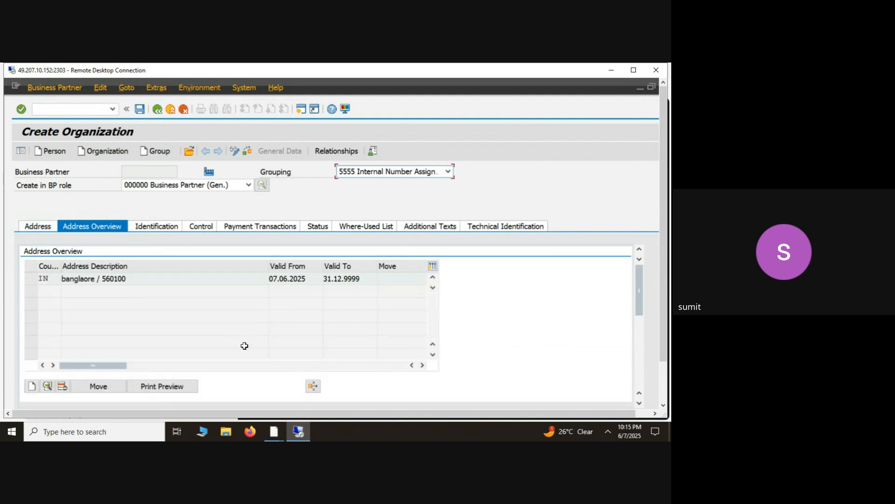
left_click(160, 227)
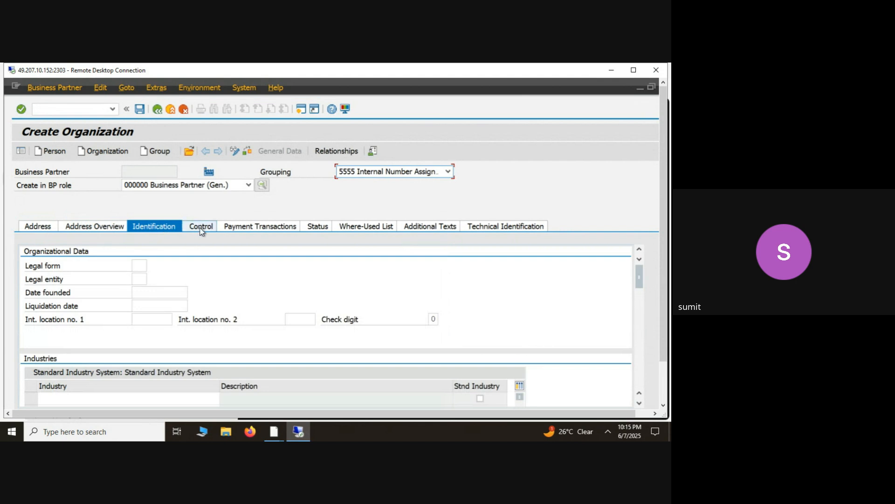
left_click(200, 227)
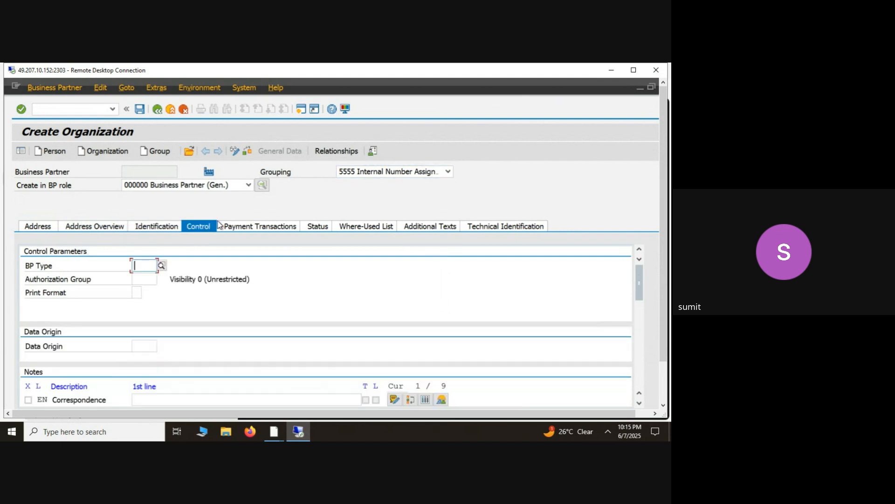
left_click(259, 229)
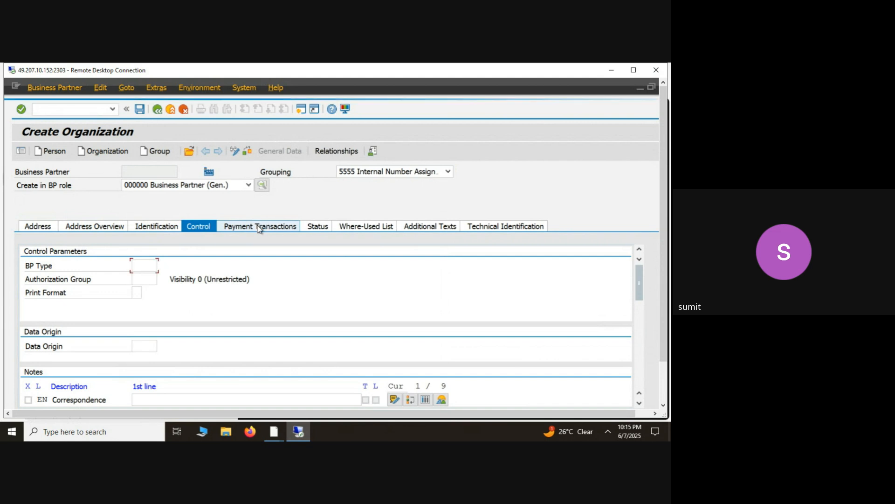
left_click(315, 226)
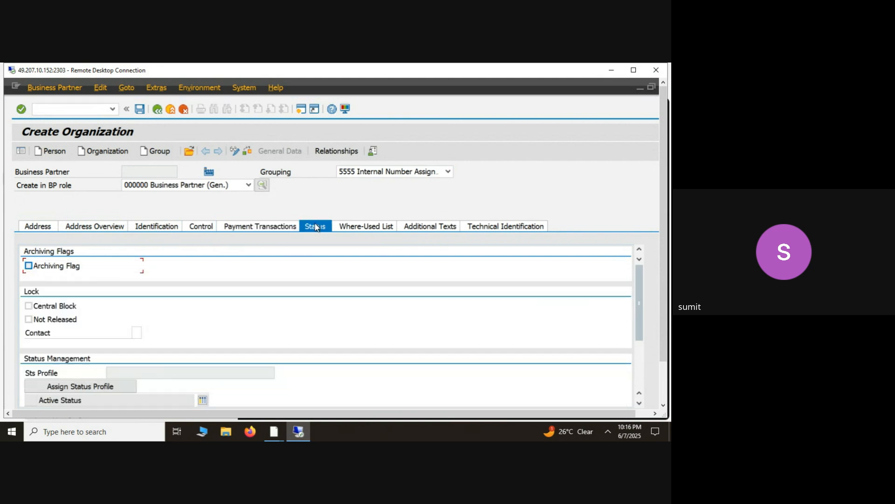
left_click(273, 228)
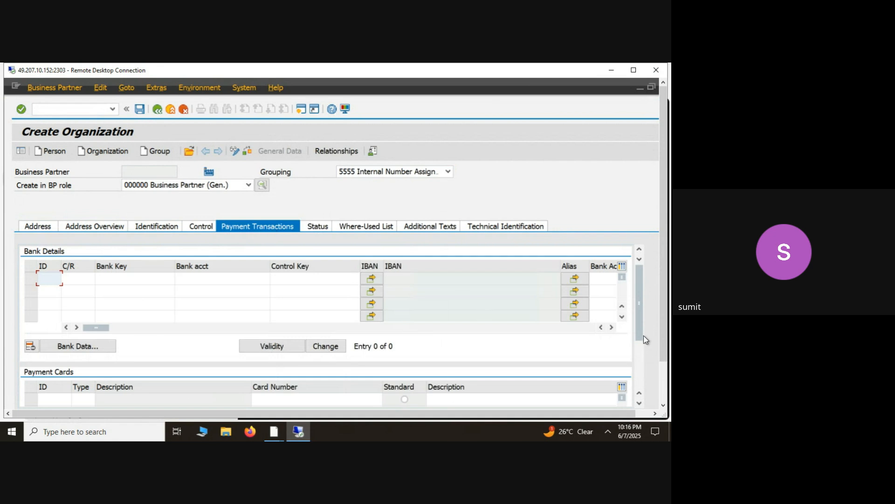
left_click_drag(643, 335, 614, 309)
left_click(317, 228)
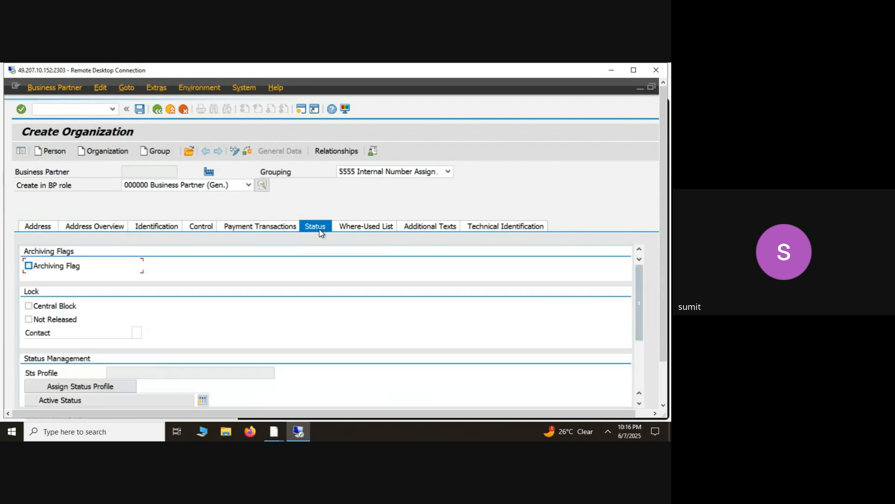
left_click(357, 228)
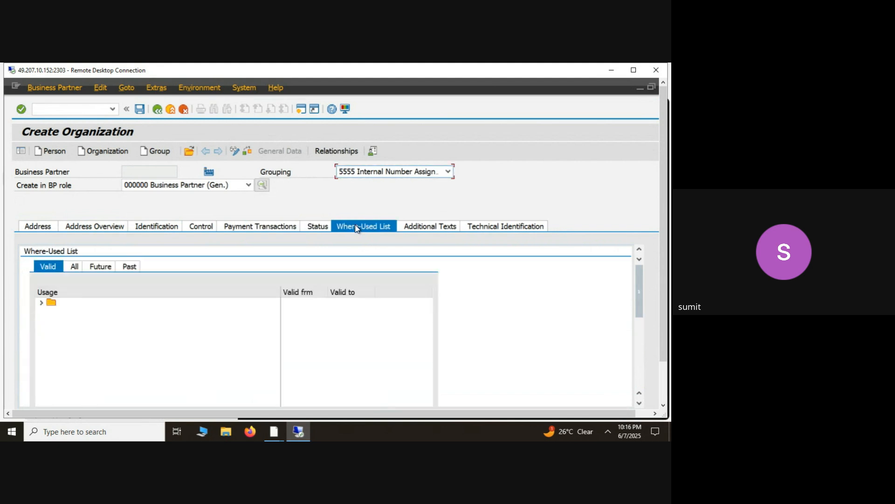
left_click(430, 229)
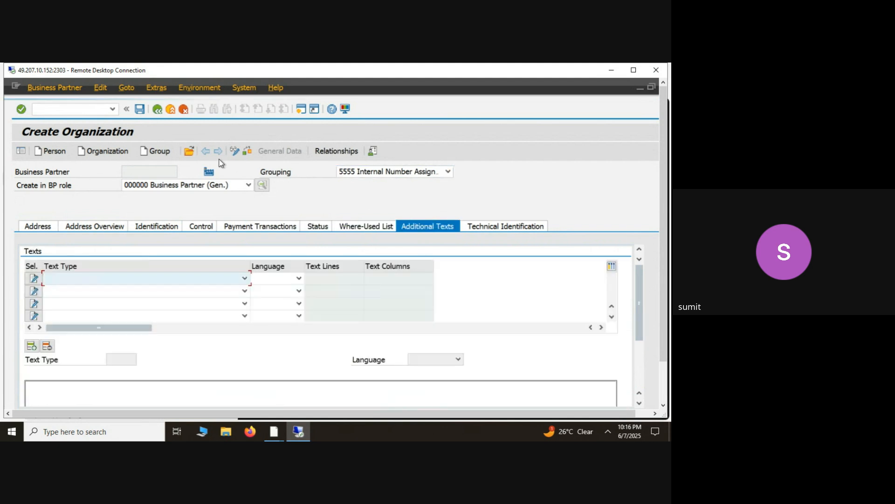
- Check the new organization's business partner data for errors and save it
left_click(245, 154)
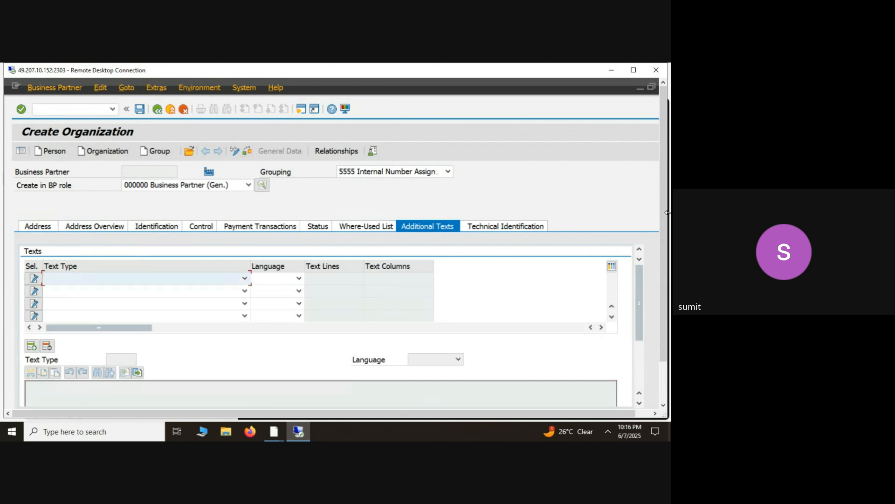
left_click_drag(663, 213, 662, 258)
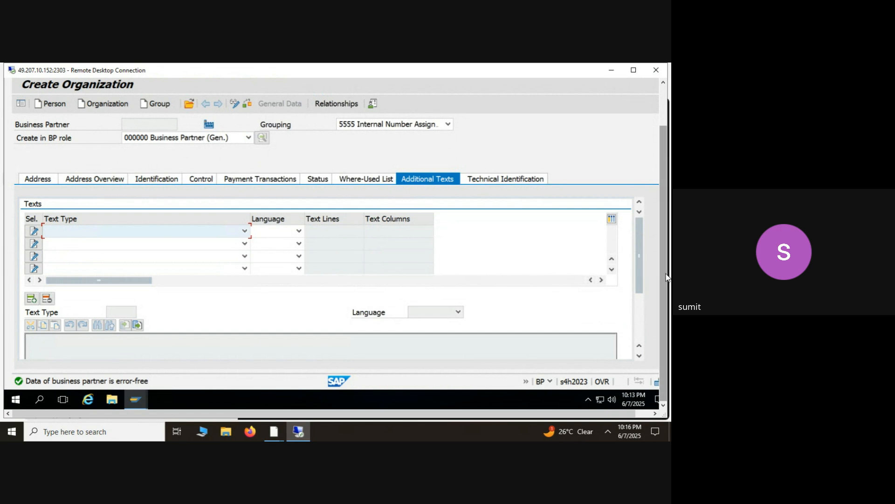
scroll(666, 277, "up", 2)
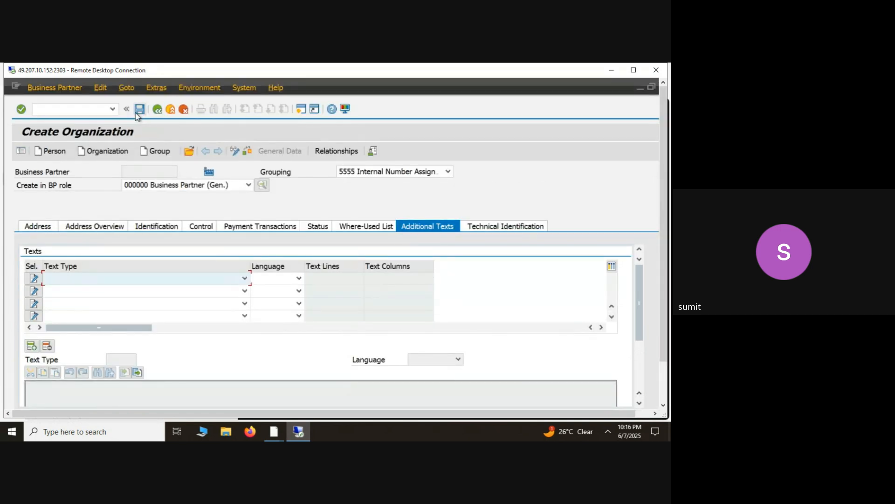
left_click(137, 112)
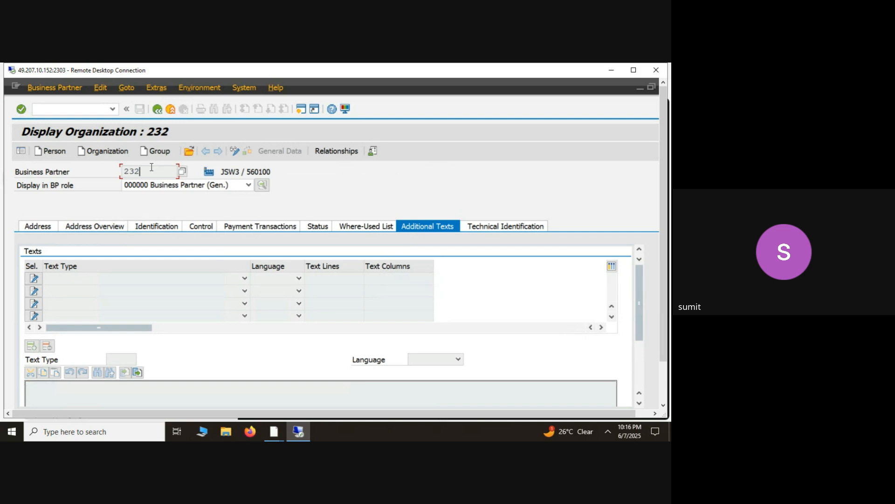
- Switch organization JSW3 to change mode and set its BP role to FLVN01 Supplier, continuing without saving the Sponsor role
left_click(236, 151)
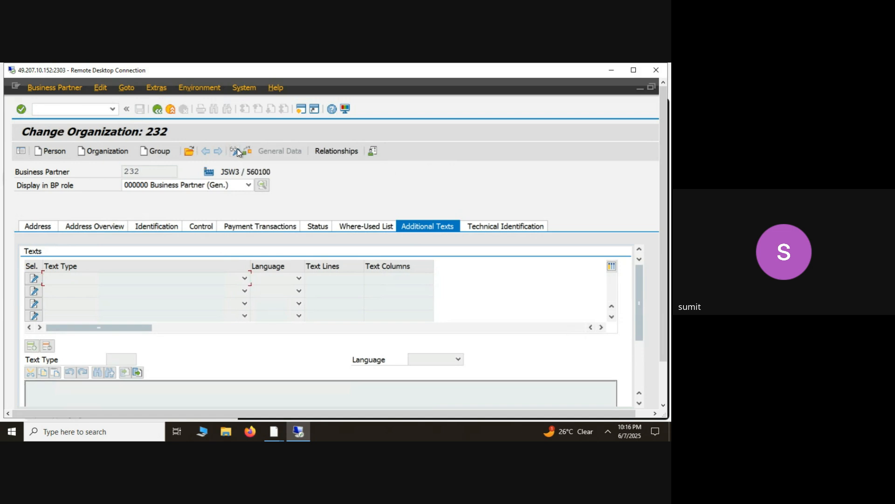
left_click(228, 185)
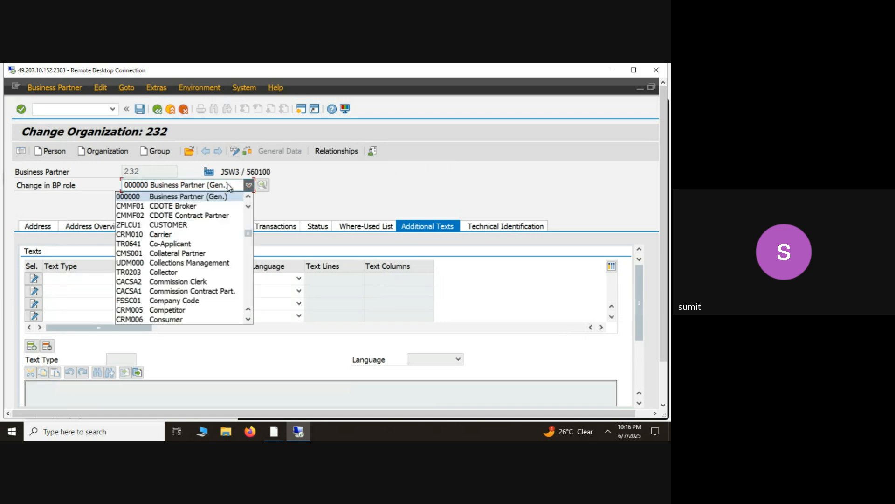
scroll(250, 323, "down", 8)
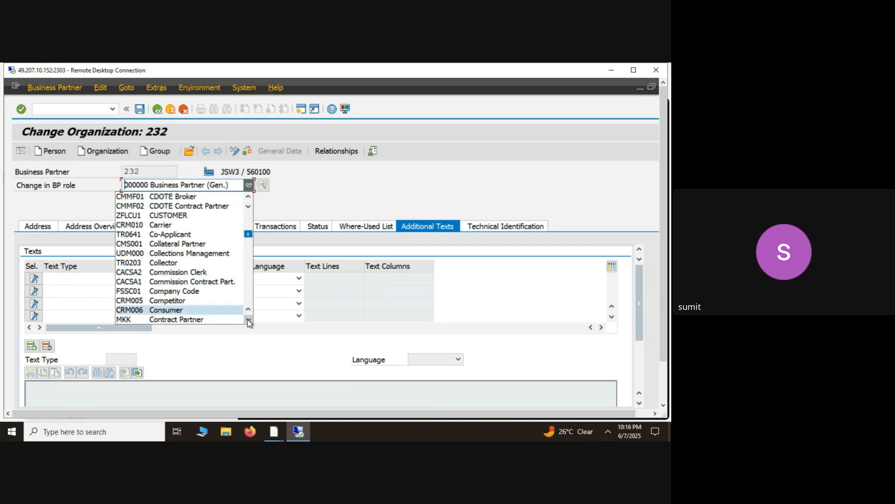
scroll(250, 322, "down", 3)
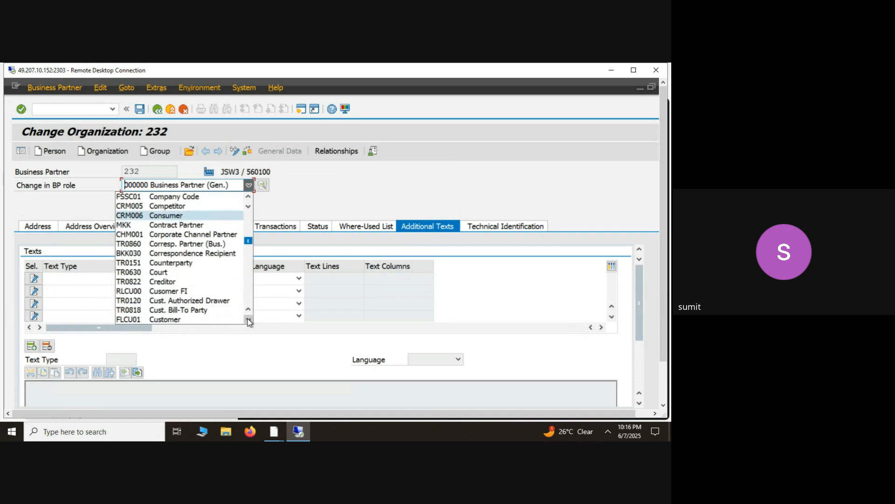
scroll(249, 322, "down", 7)
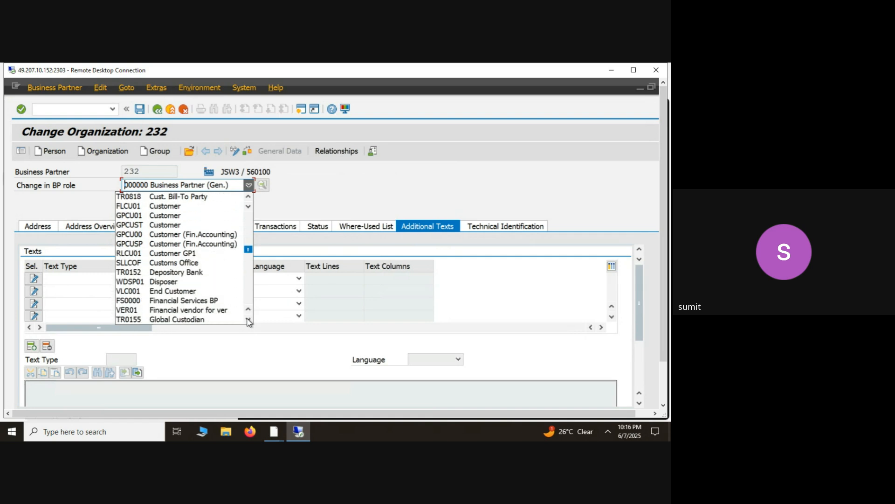
scroll(249, 321, "down", 10)
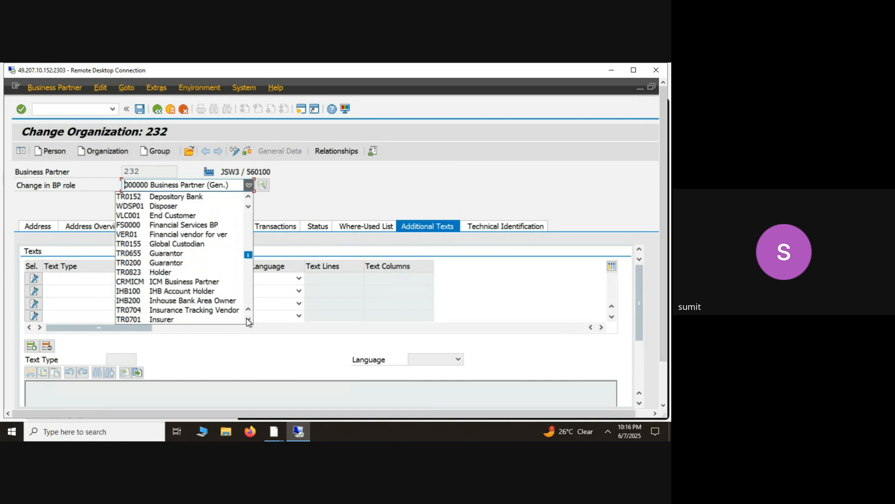
scroll(247, 322, "down", 10)
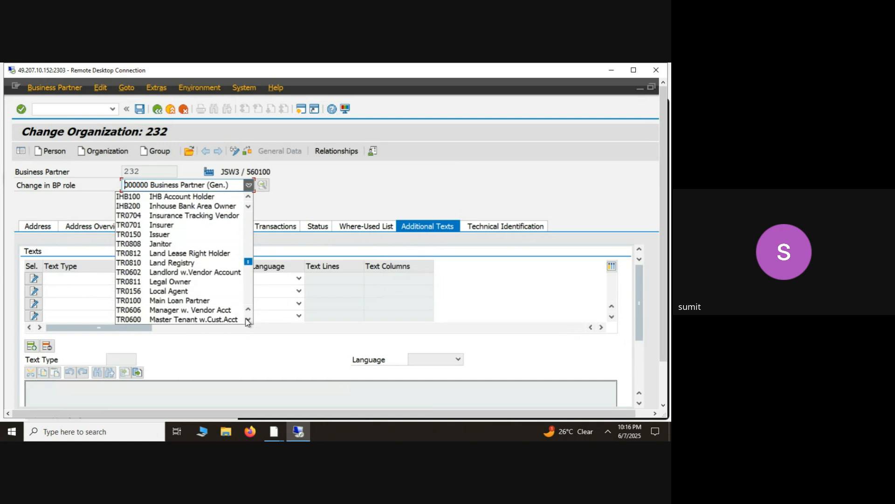
scroll(247, 322, "down", 10)
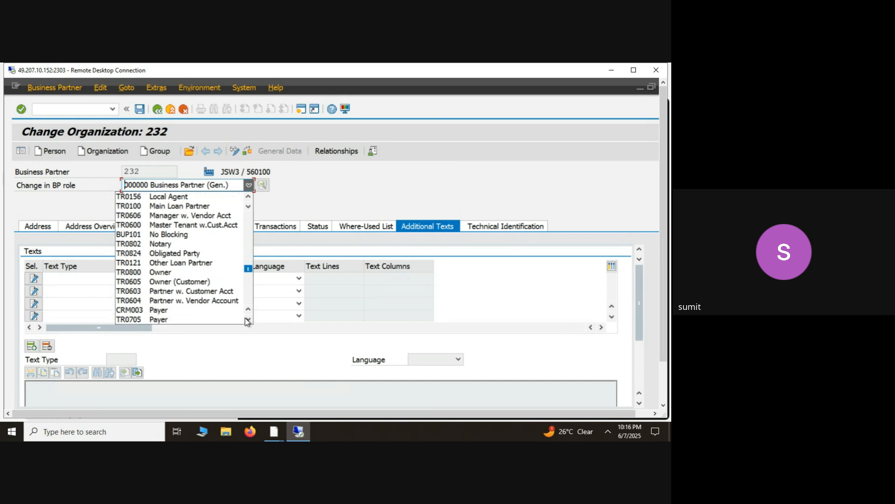
scroll(247, 322, "down", 9)
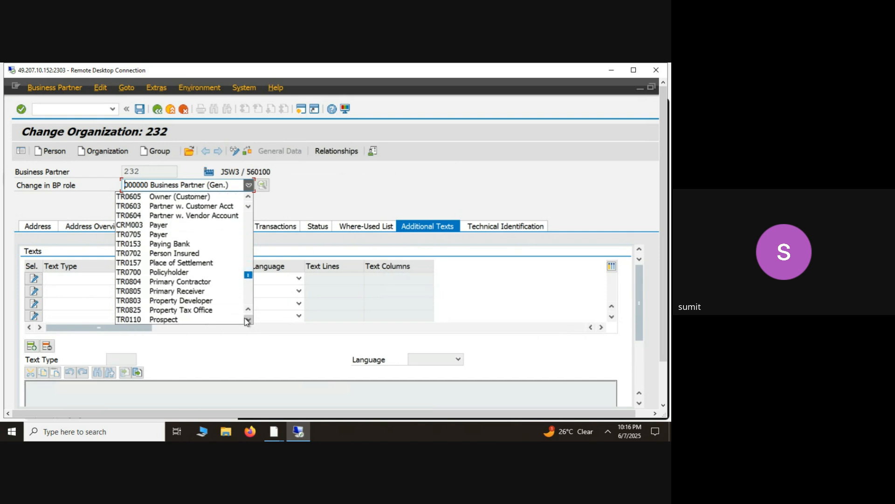
scroll(247, 321, "down", 7)
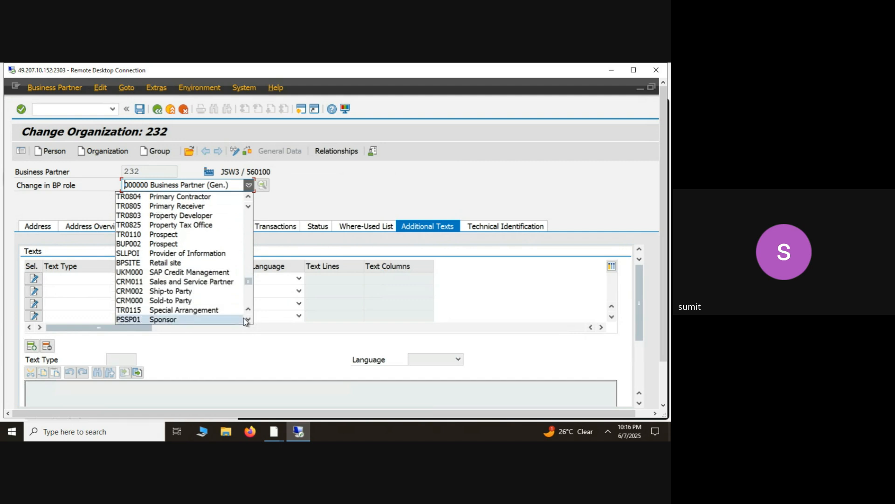
left_click(244, 320)
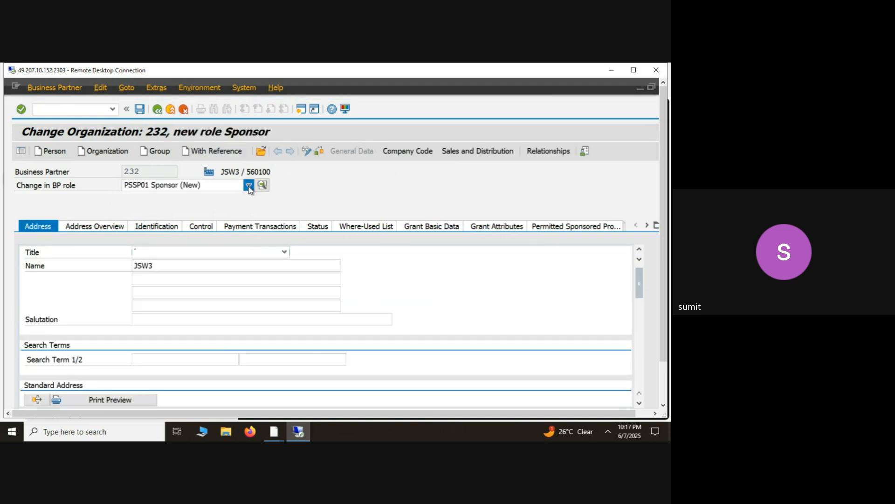
left_click(249, 186)
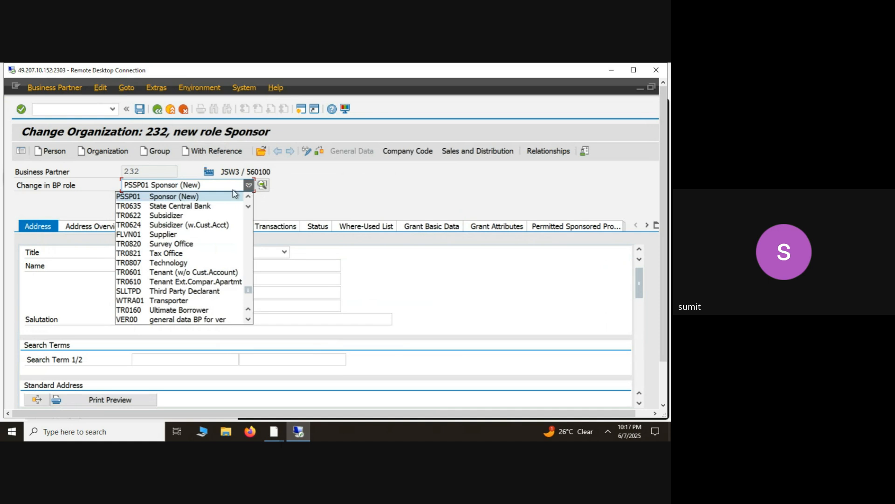
left_click(160, 236)
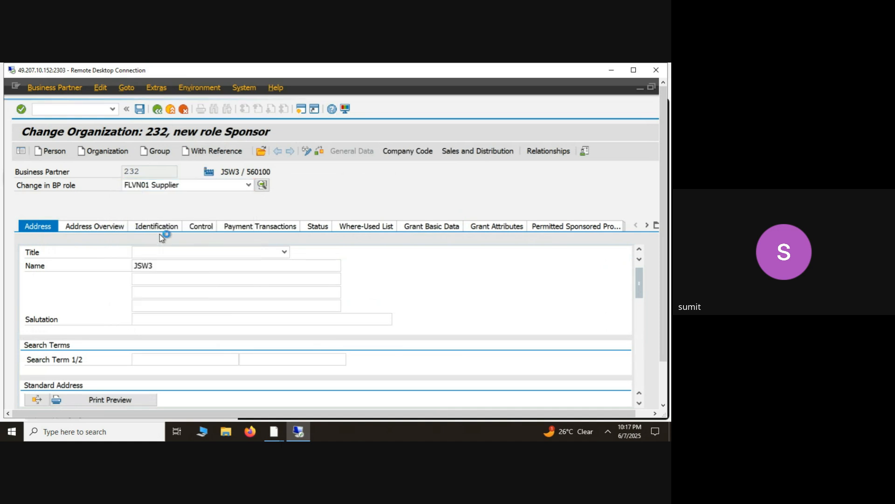
left_click(266, 187)
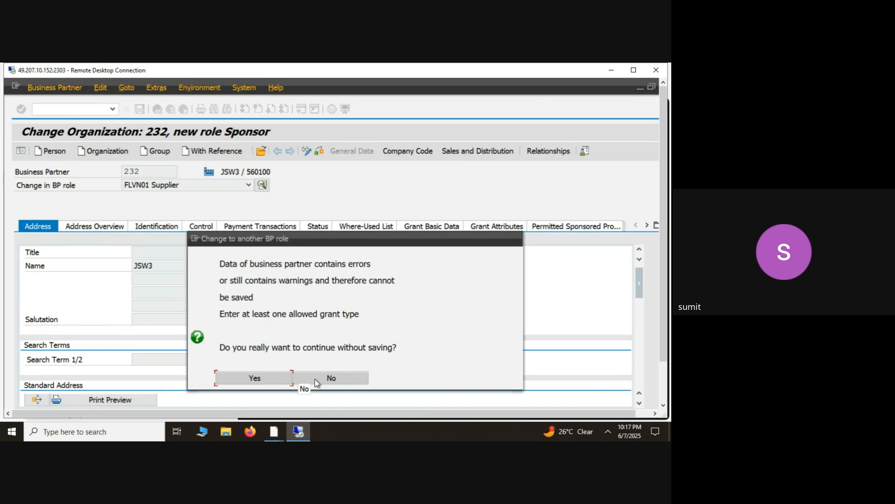
left_click(284, 377)
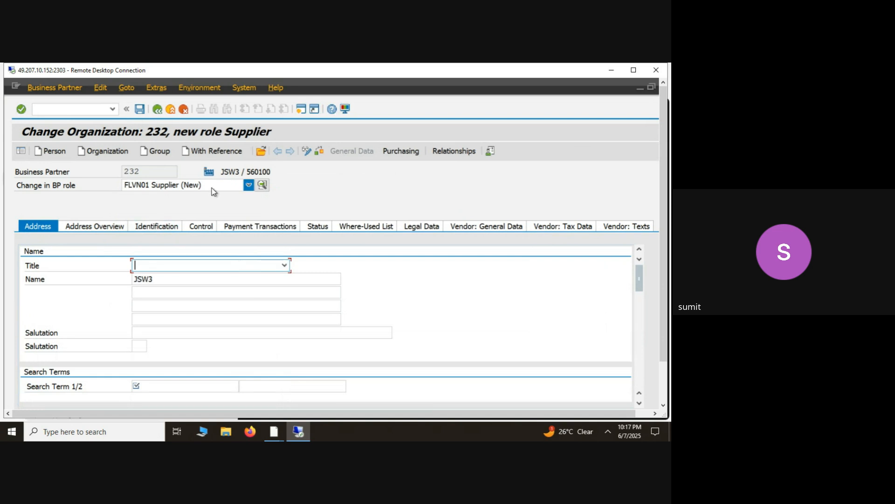
- View the validity details of the partner's Supplier role and check the supplier data for errors
left_click(262, 185)
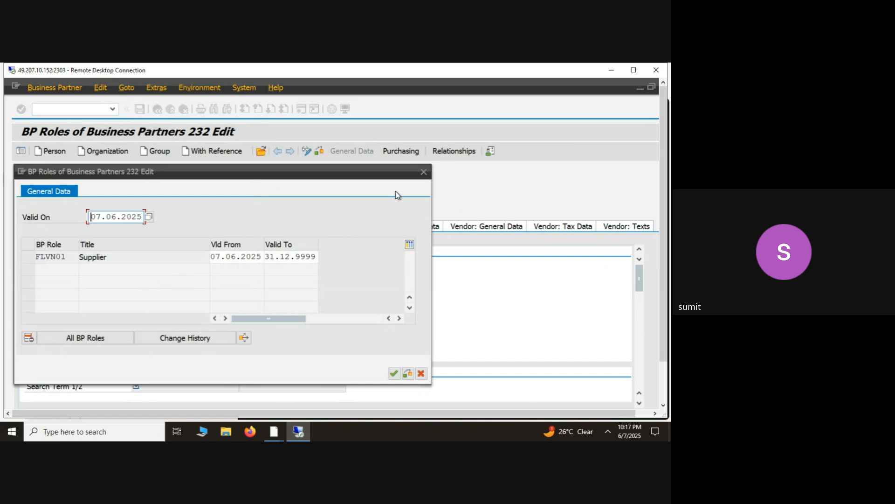
left_click(423, 171)
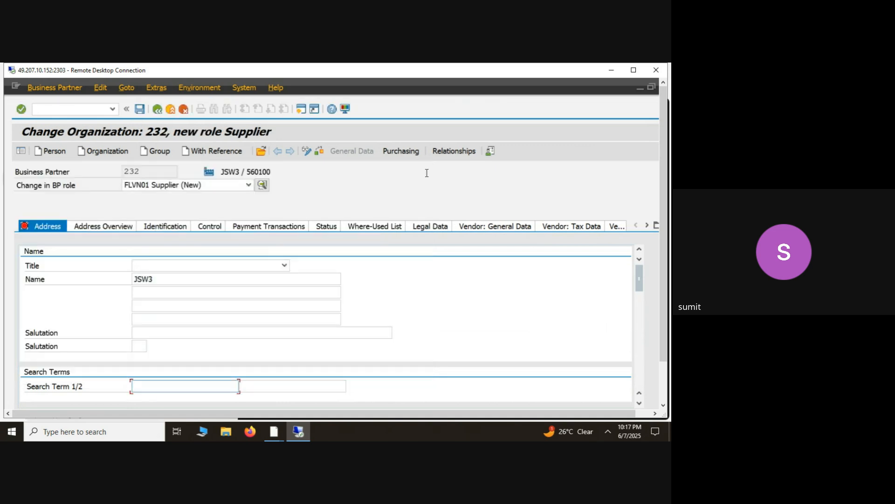
left_click(210, 296)
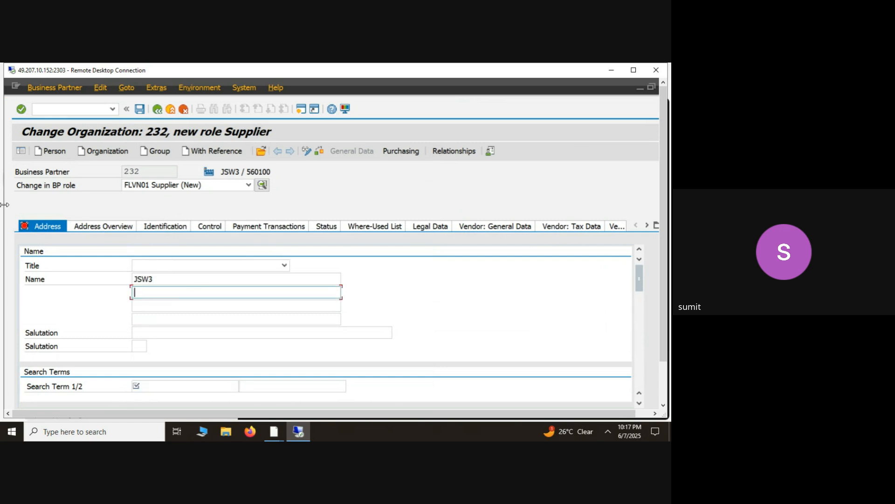
left_click(320, 153)
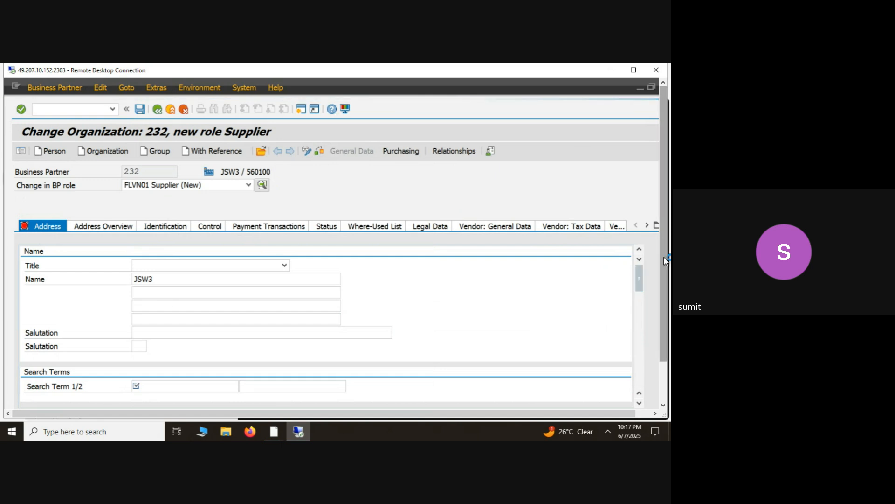
- Set the supplier's first search term to JSW1, then check and save the business partner
left_click_drag(666, 260, 663, 287)
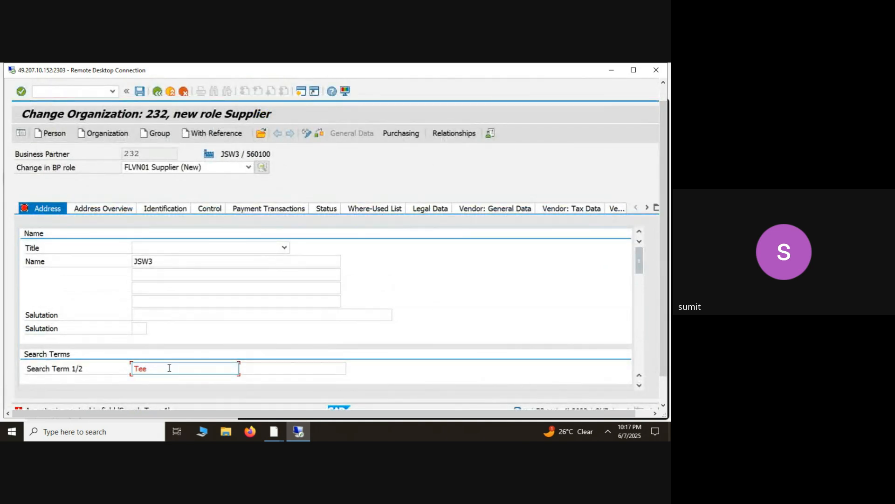
key("BackSpace")
key("BackSpace")
key("BackSpace")
type("JSW")
left_click(320, 135)
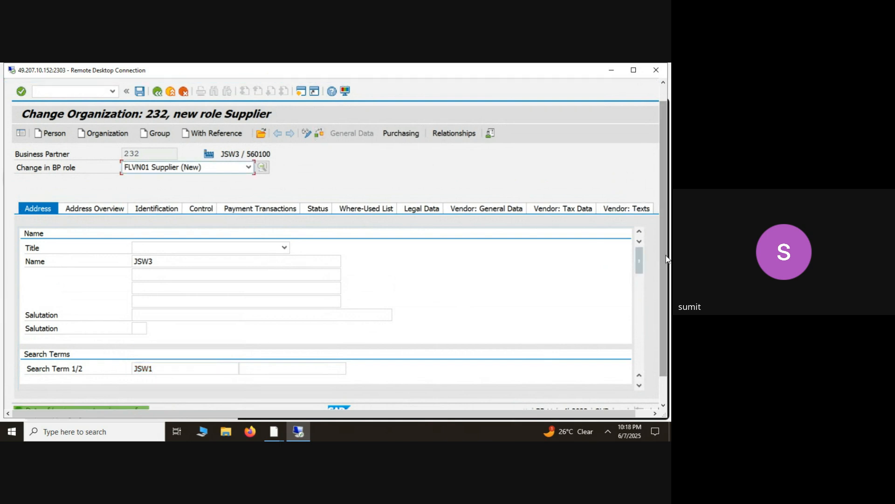
mouse_move(665, 256)
left_mouse_down()
mouse_move(661, 293)
mouse_move(666, 251)
left_mouse_up()
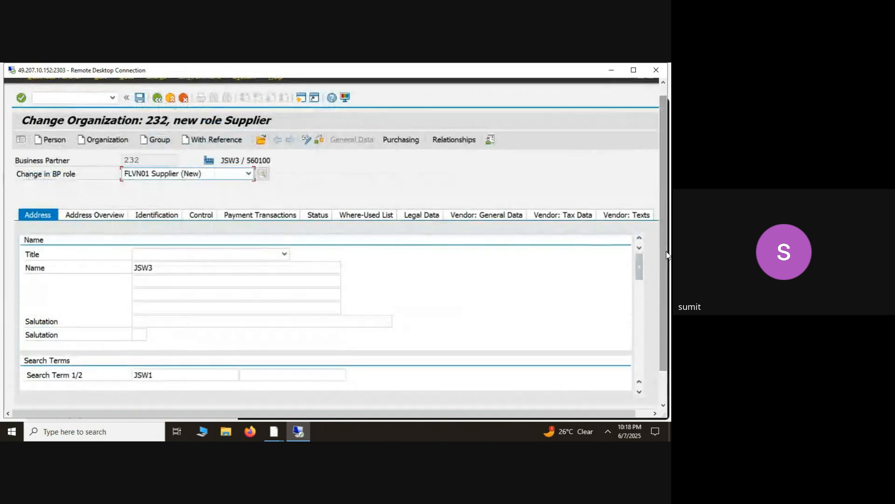
left_click(140, 99)
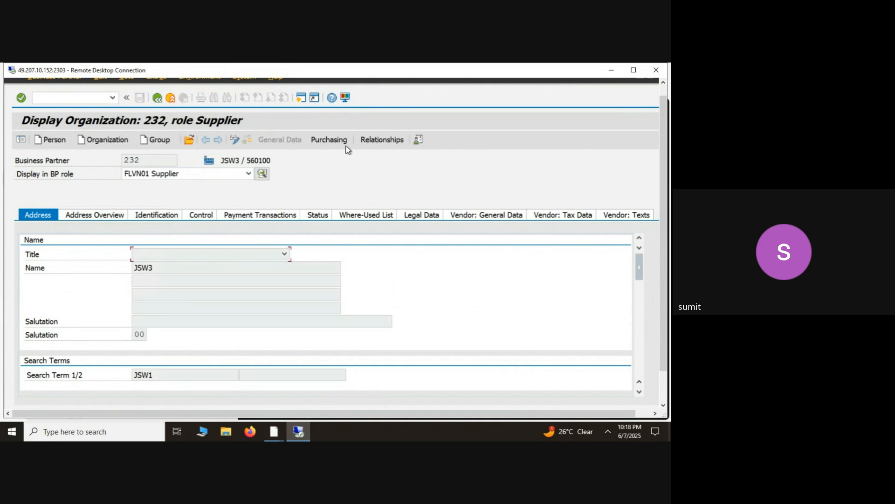
- Switch organization JSW3 to change mode and open its purchasing data for the FLVN01 Supplier role
left_click(235, 139)
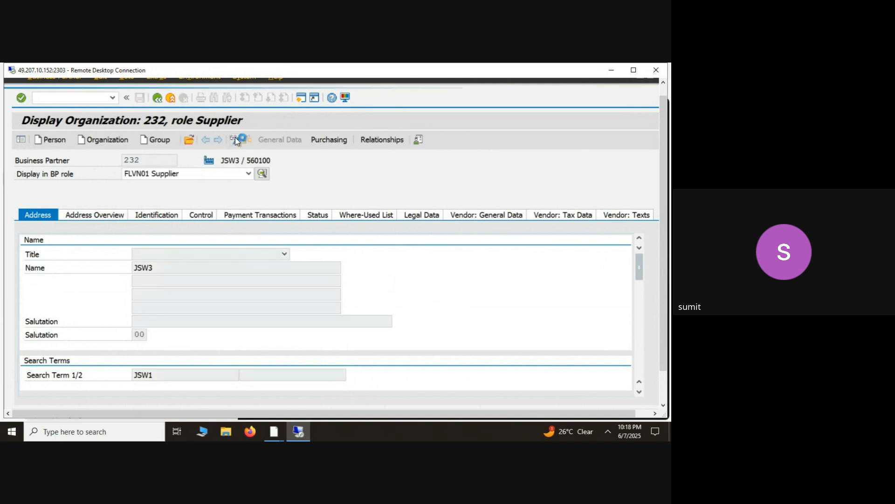
left_click(332, 139)
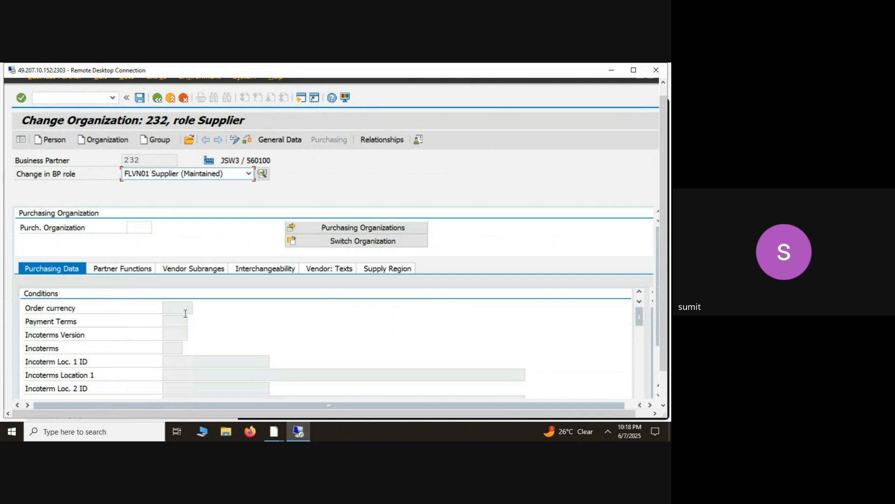
- Try to assign purchasing organization 0001 to the supplier in display mode
left_click(235, 141)
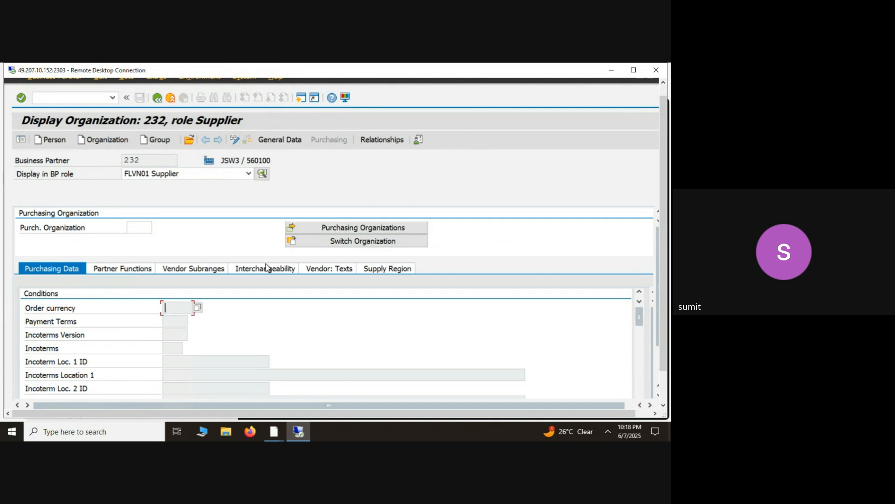
left_click(138, 229)
key("Down")
key("Down")
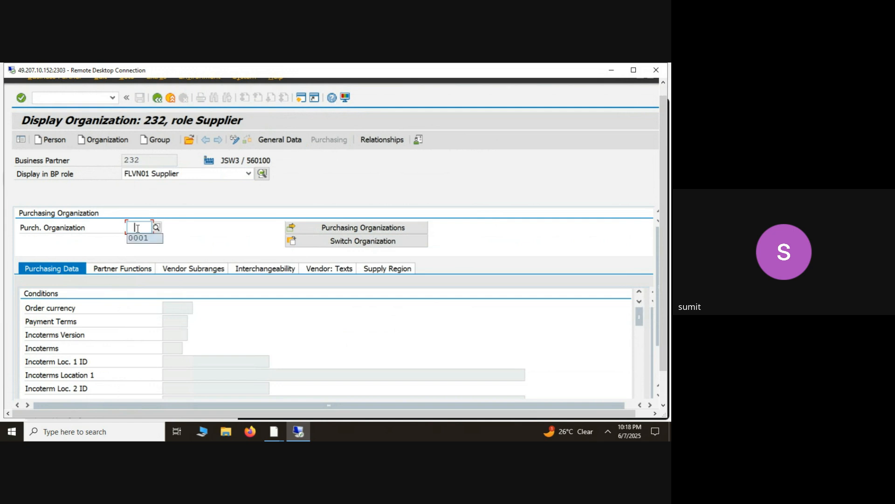
key("Return")
key("Return")
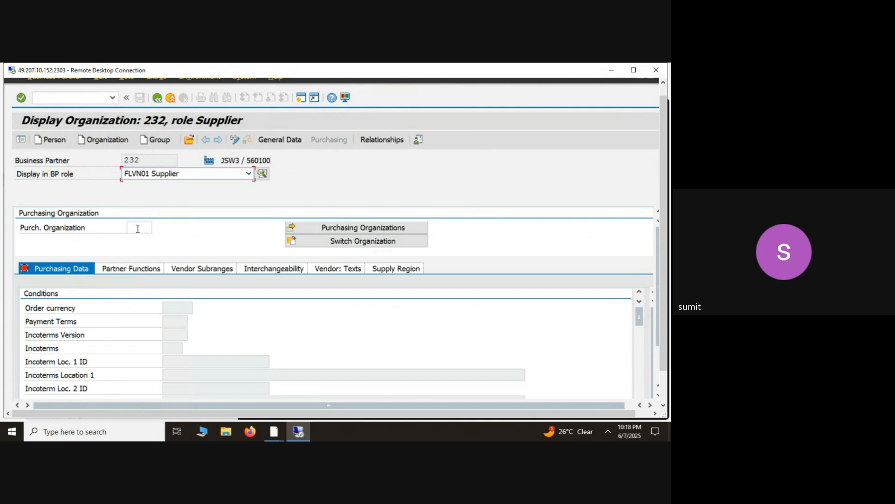
- Return the supplier to change mode and assign purchasing organization 0001
left_click(238, 140)
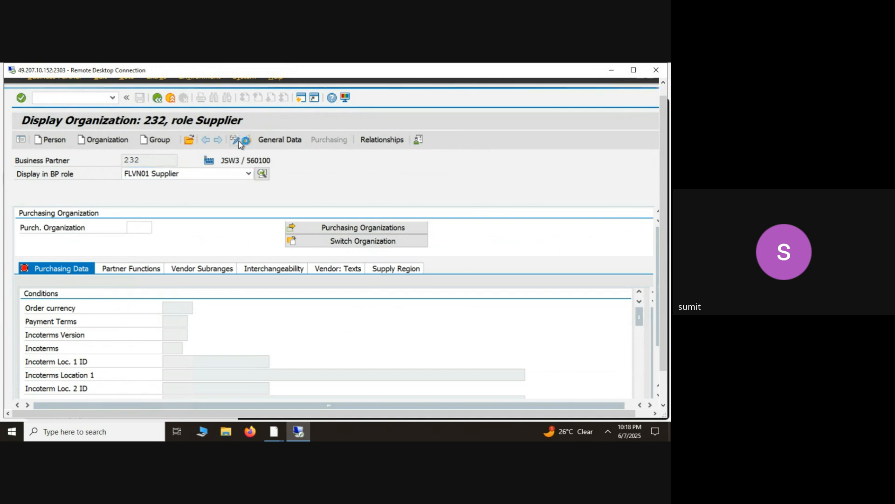
left_click(142, 228)
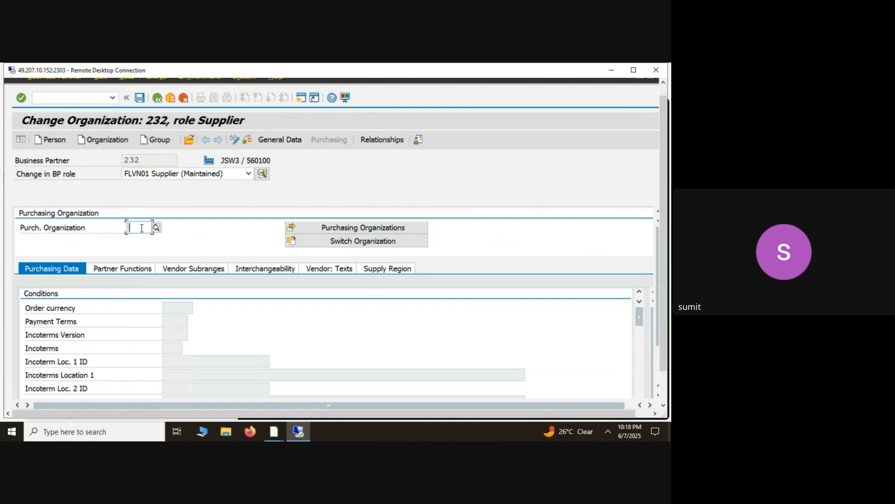
left_click(144, 239)
key("Return")
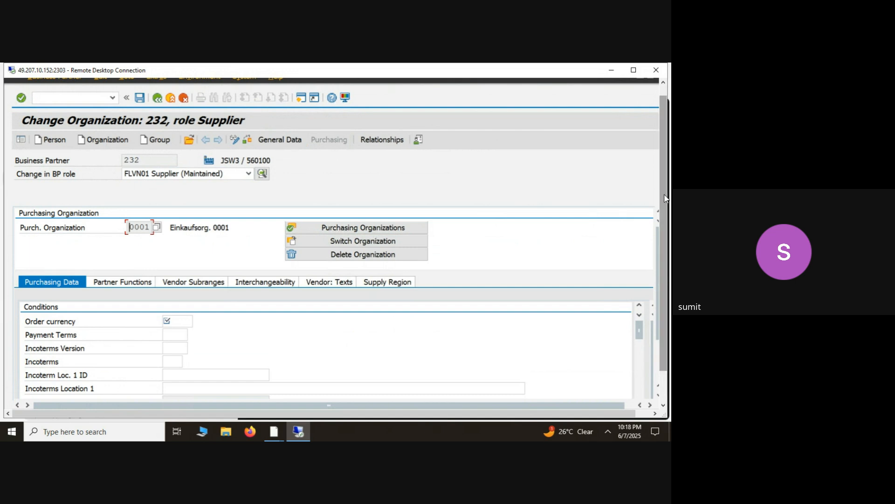
- Set the order currency to INR and the payment terms to 0003 in the supplier's purchasing conditions
left_click_drag(666, 198, 663, 234)
left_click(173, 289)
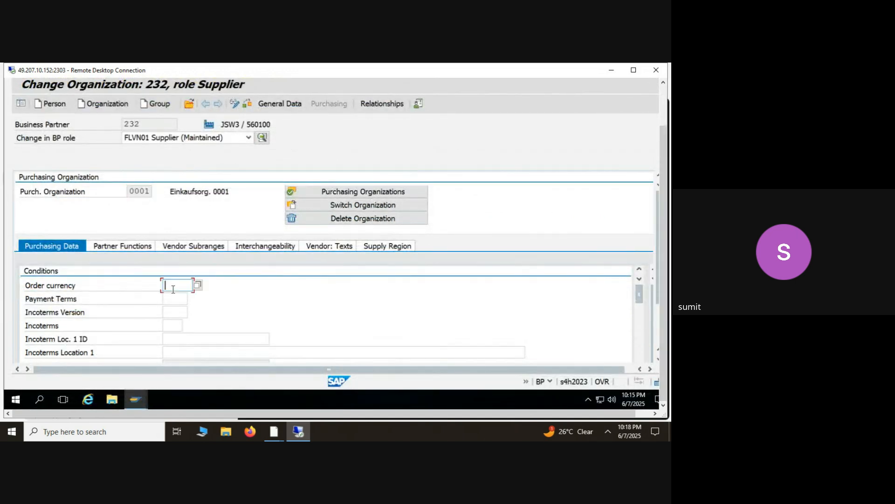
left_click(173, 298)
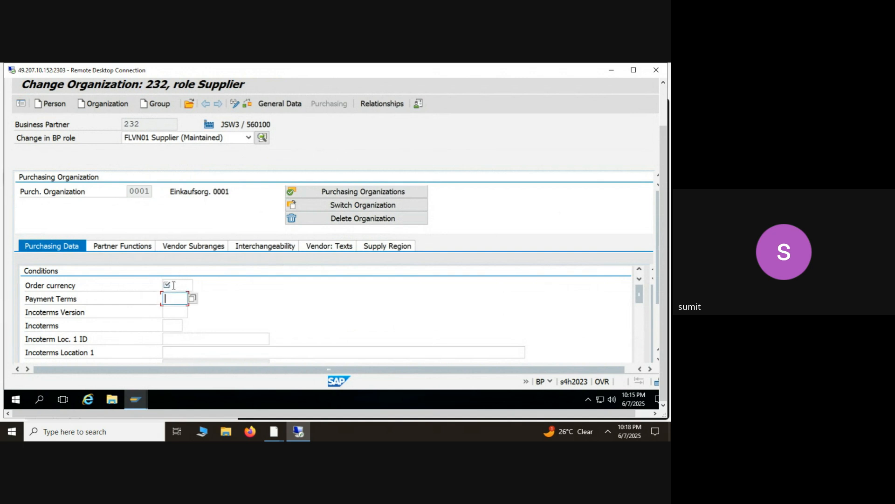
left_click(174, 286)
type("INR")
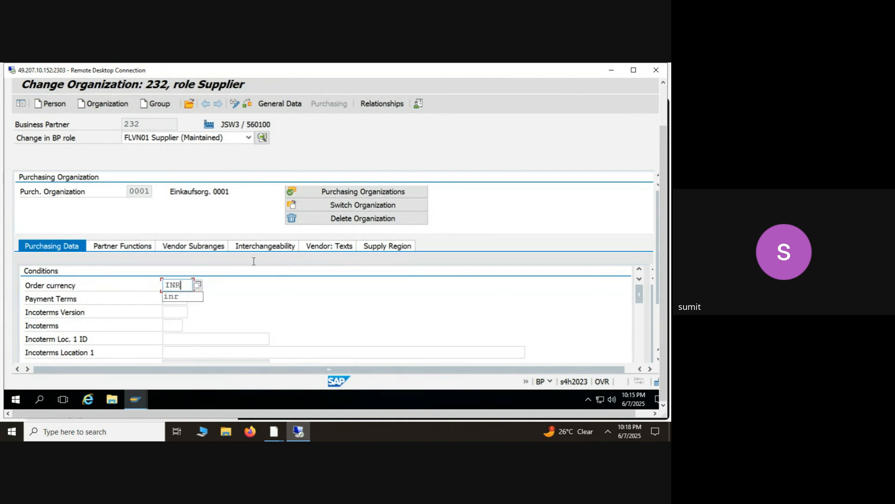
left_click(575, 307)
scroll(642, 300, "down", 2)
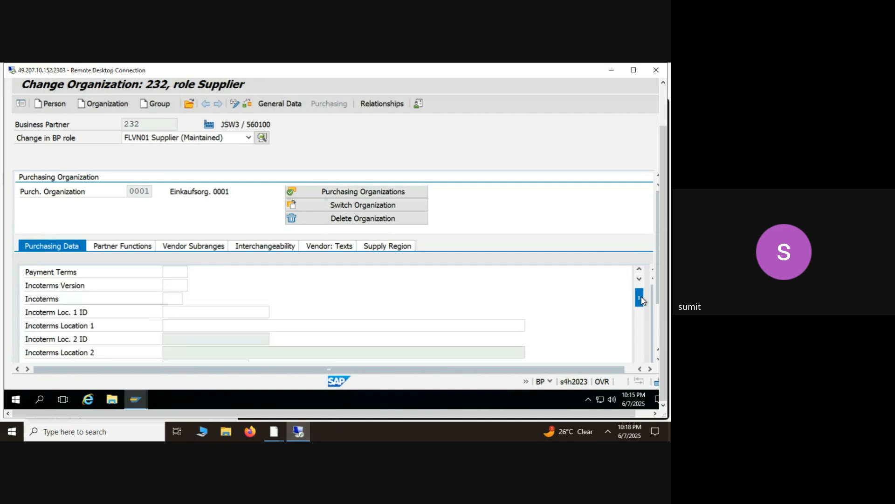
scroll(642, 296, "up", 2)
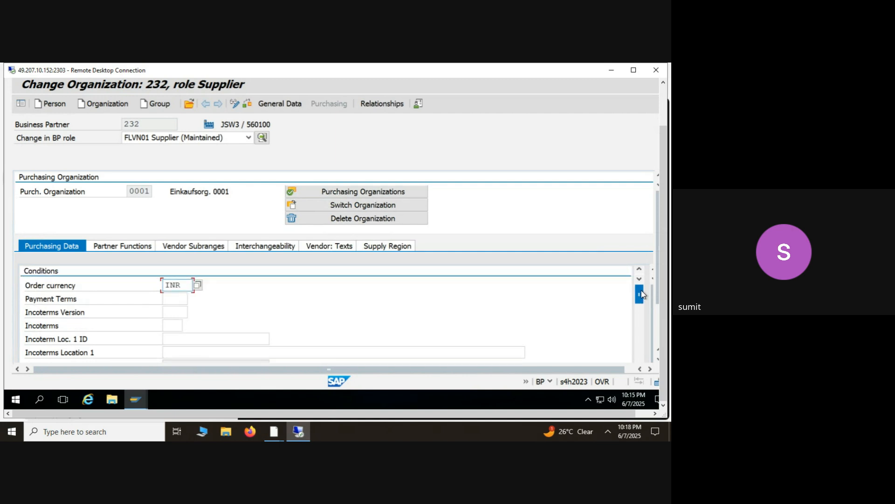
left_click(172, 297)
type("0003")
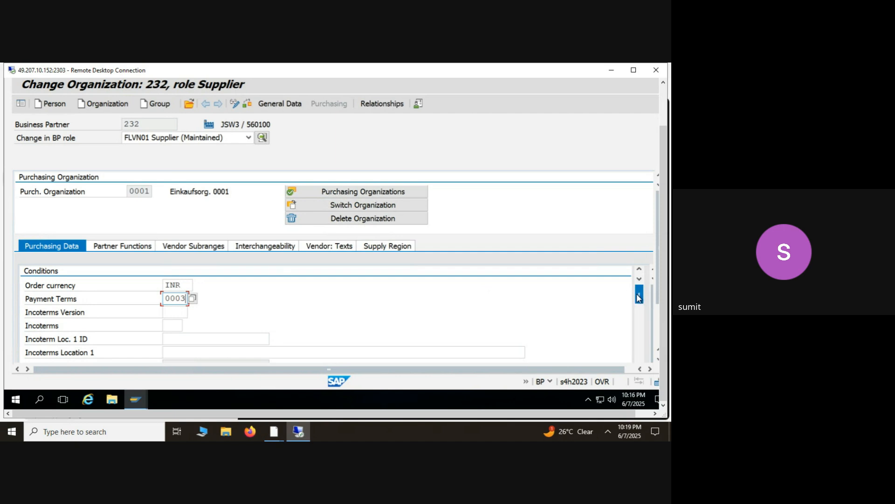
- Review the remaining purchasing and service data, partner functions, vendor subranges, interchangeability and vendor texts of the purchasing organization
left_click_drag(639, 297, 640, 372)
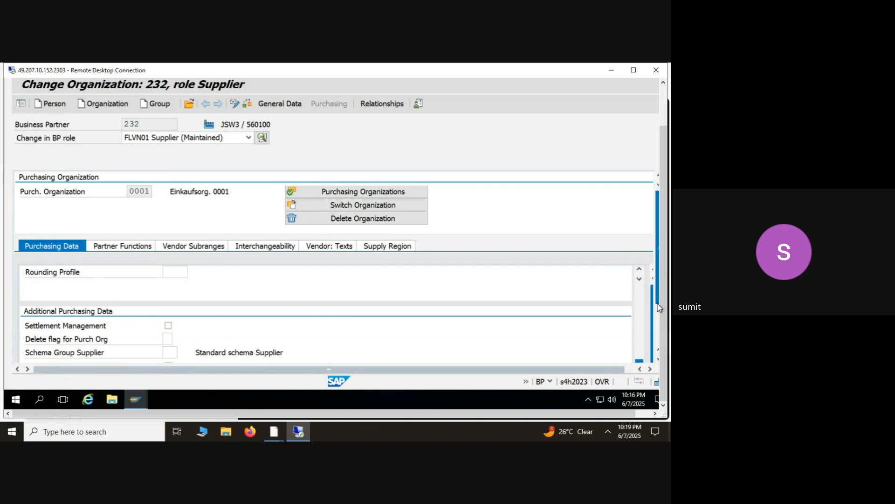
left_click_drag(657, 301, 659, 323)
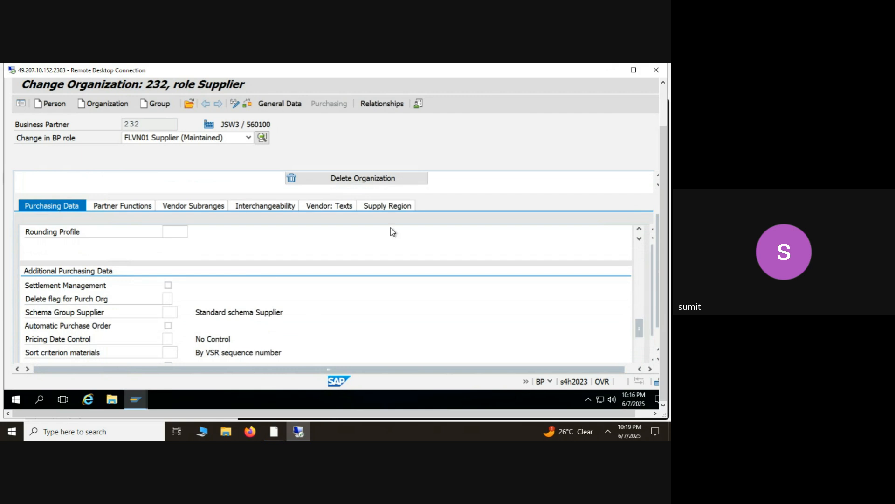
left_click_drag(643, 334, 648, 367)
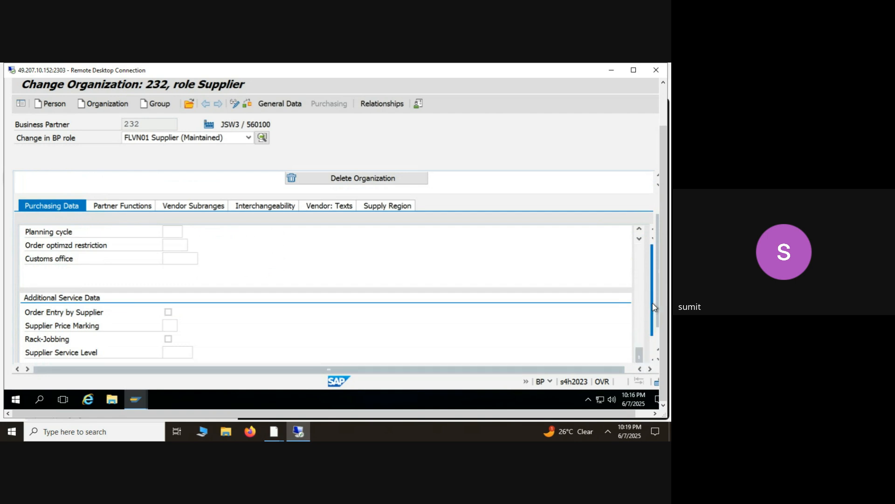
left_click_drag(653, 303, 653, 331)
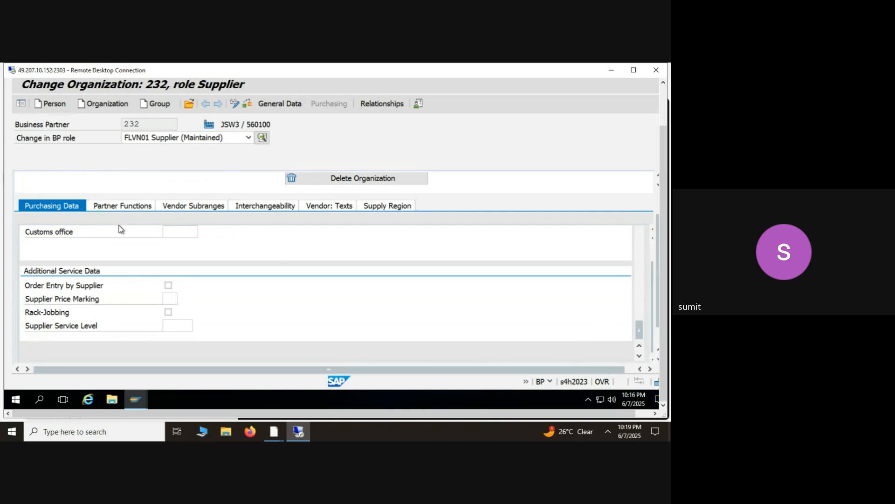
left_click(130, 210)
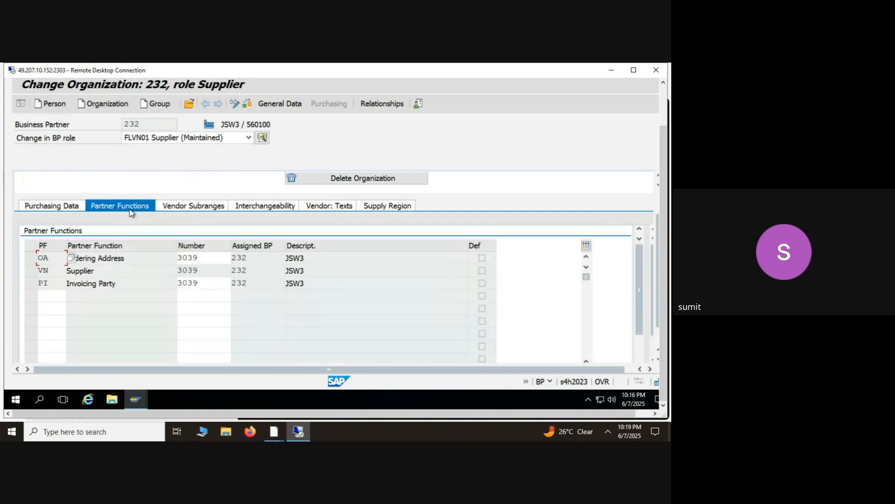
left_click(179, 206)
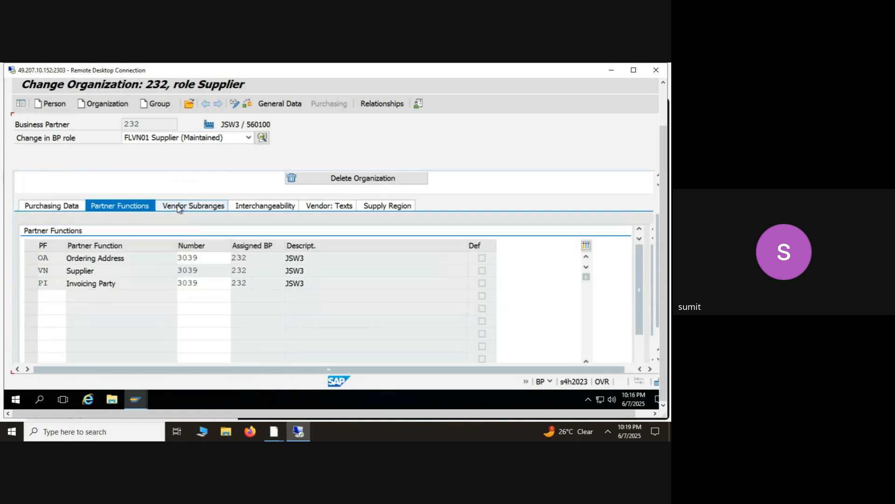
left_click(264, 205)
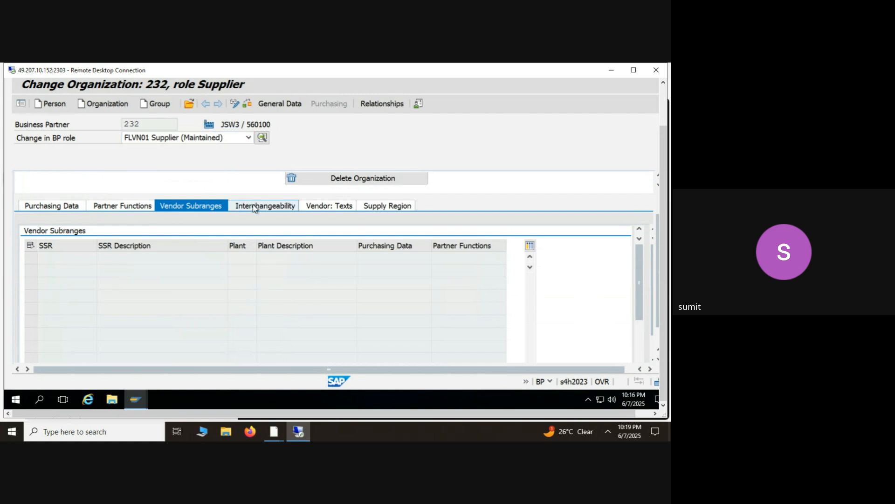
left_click(325, 206)
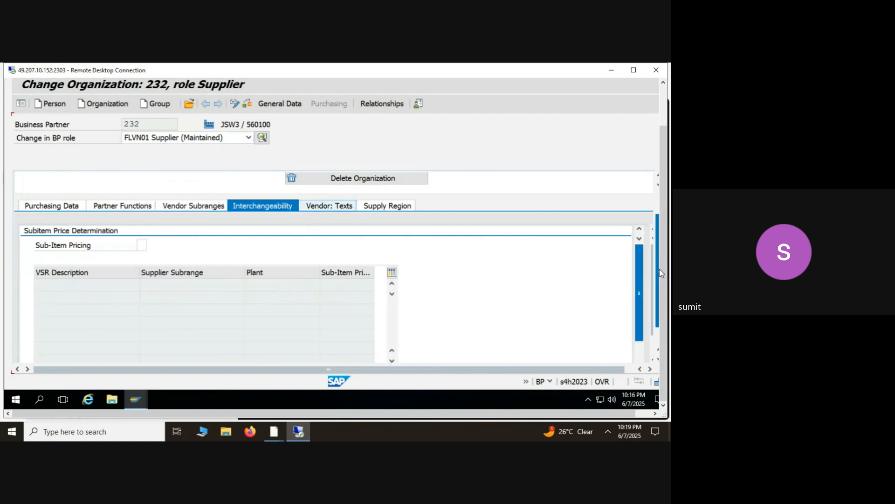
- Save the supplier's purchasing organization data
scroll(667, 295, "up", 2)
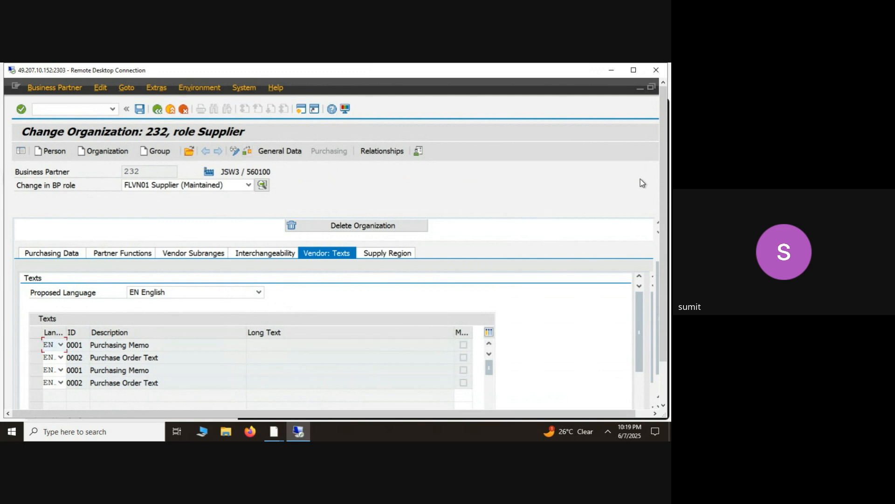
mouse_move(666, 182)
left_mouse_down()
mouse_move(662, 248)
mouse_move(663, 192)
left_mouse_up()
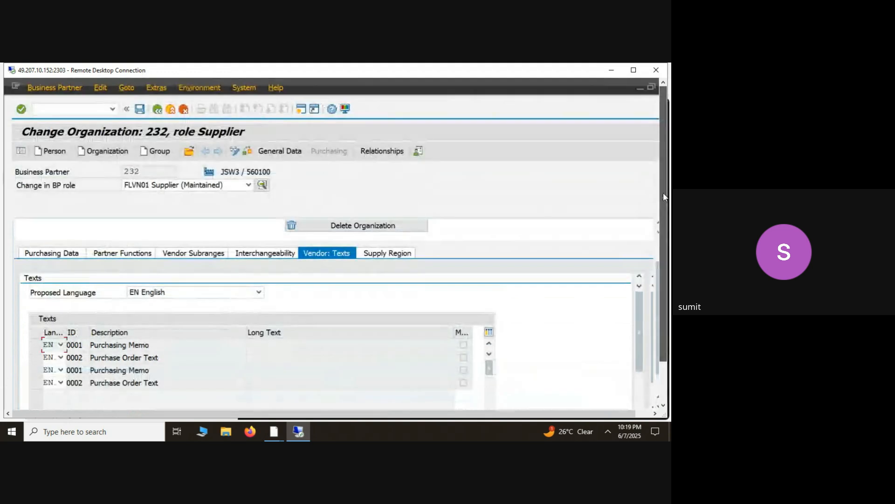
left_click(139, 109)
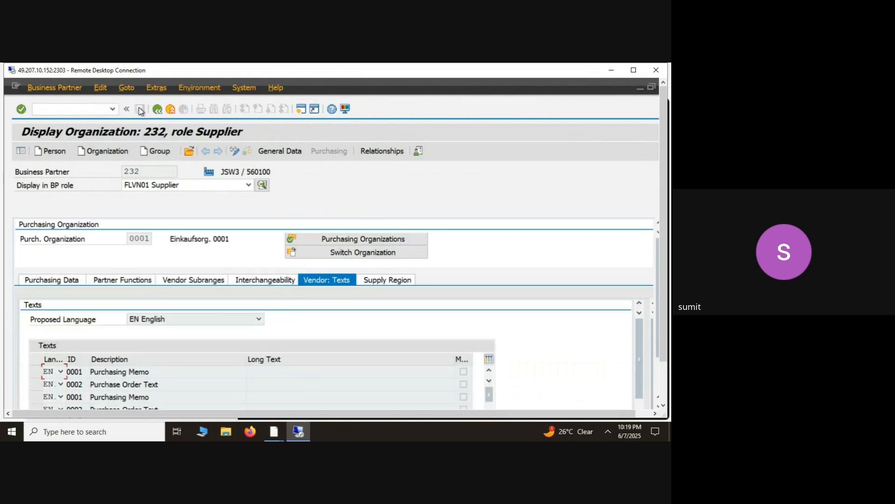
- Switch business partner JSW3 in the FLVN01 Supplier role from display to change mode
left_click(241, 188)
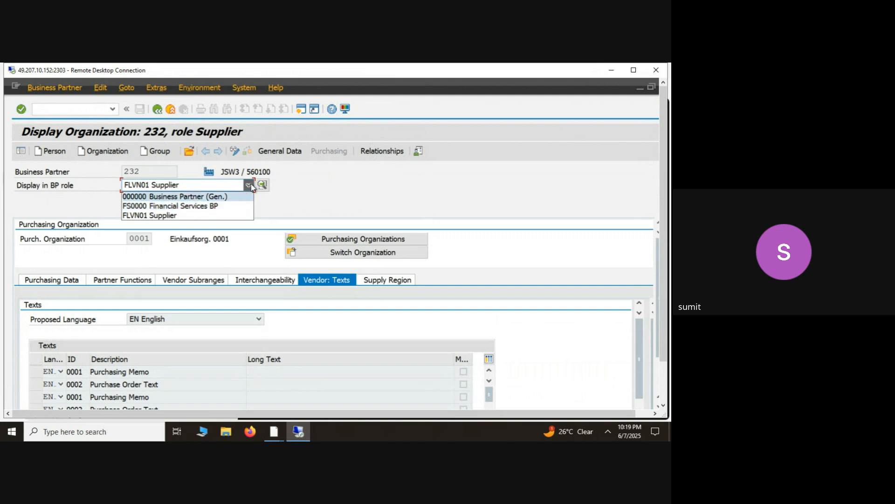
left_click(235, 154)
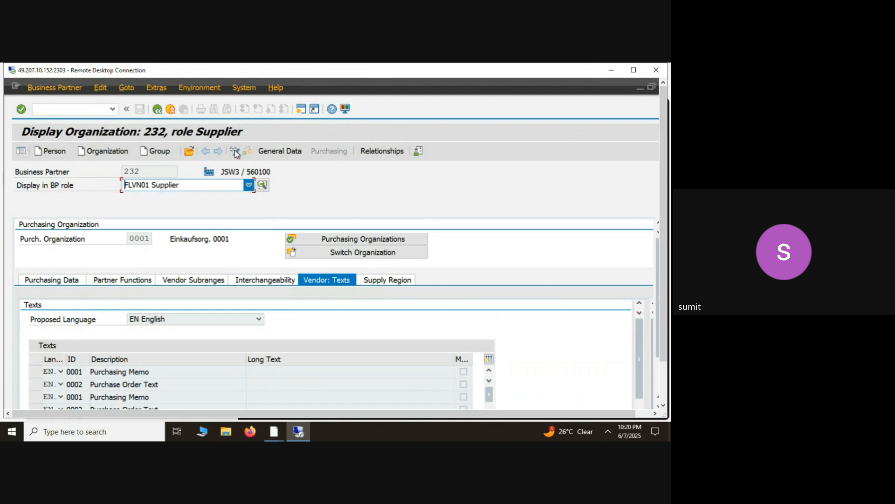
left_click(236, 154)
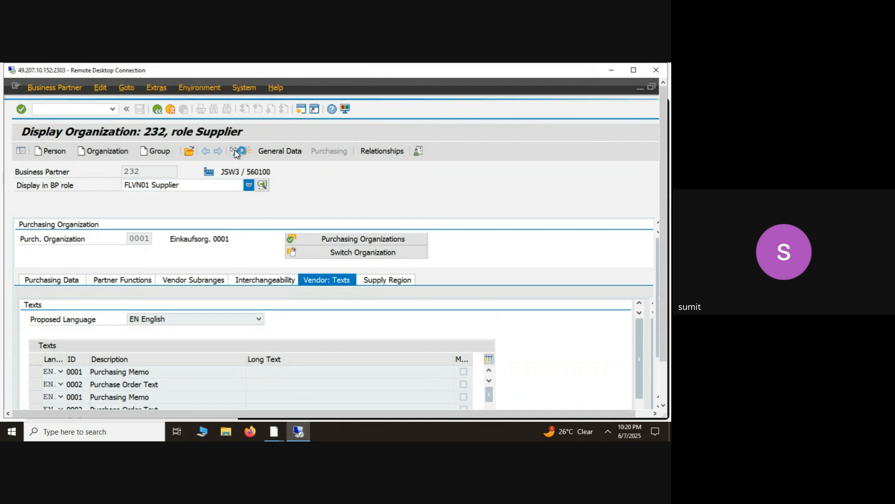
- Look through the business partner roles available for the supplier, from the bank customer roles back to the customer and consumer roles
left_click(250, 185)
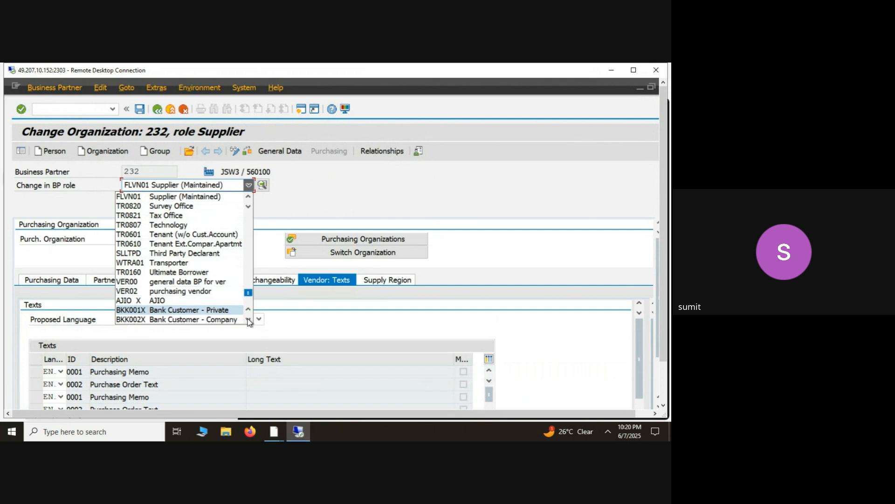
scroll(250, 322, "down", 3)
scroll(249, 201, "up", 3)
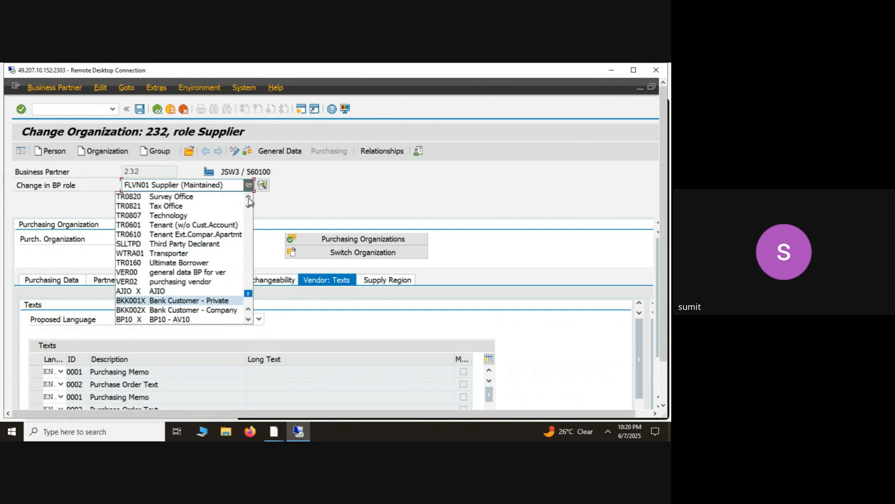
scroll(250, 201, "up", 4)
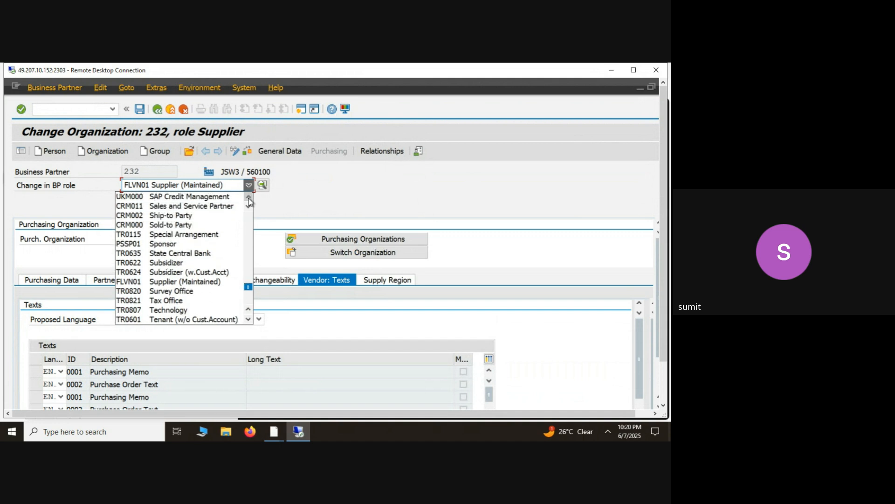
scroll(249, 201, "up", 4)
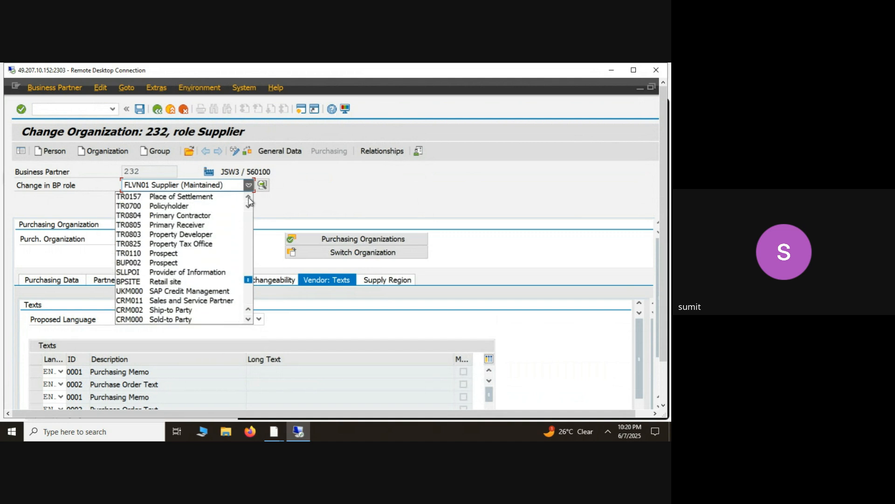
scroll(249, 199, "up", 4)
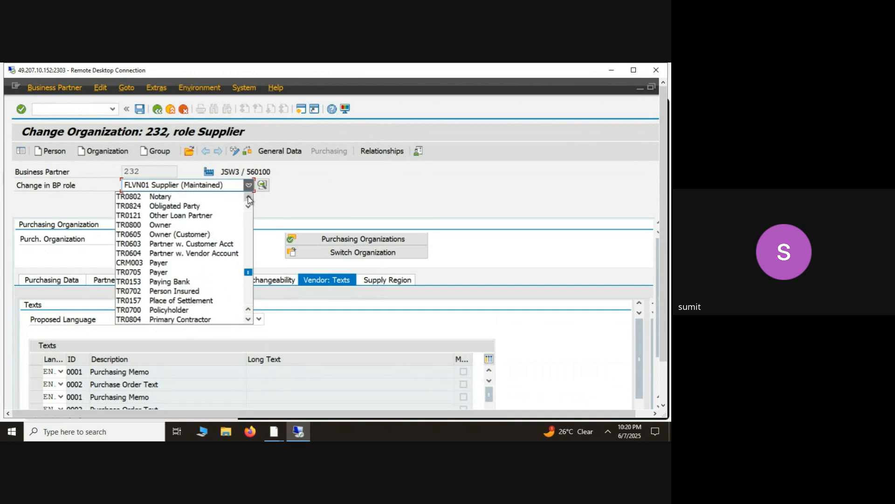
scroll(249, 199, "up", 1)
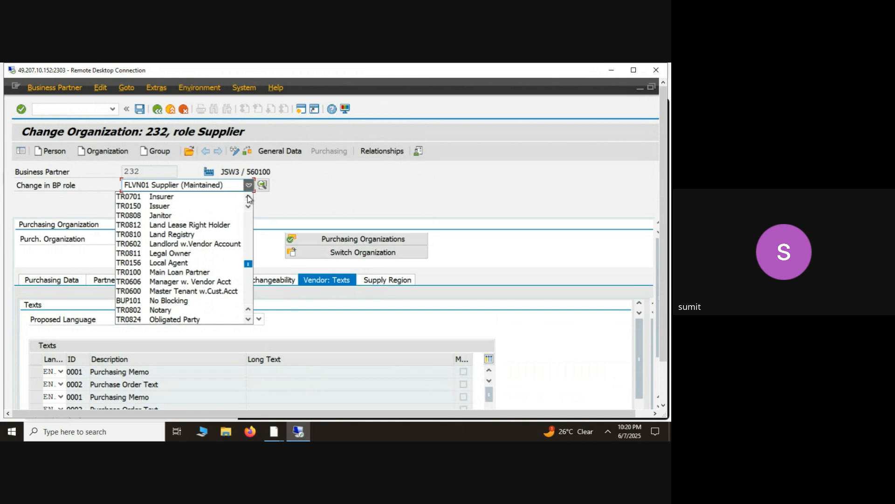
scroll(249, 199, "up", 3)
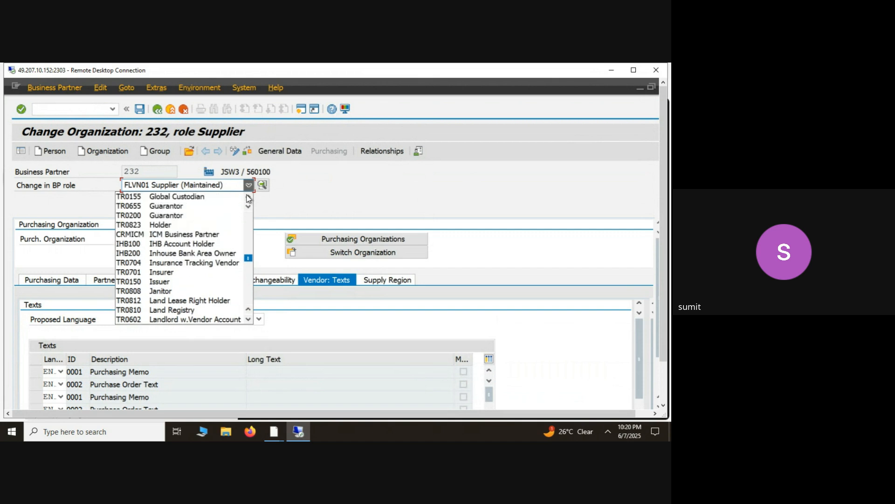
scroll(249, 199, "up", 1)
scroll(248, 199, "up", 3)
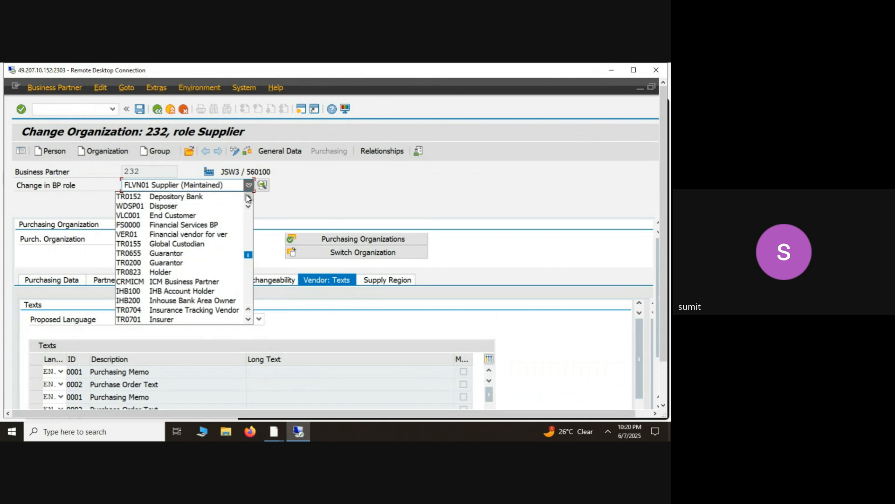
scroll(247, 196, "up", 3)
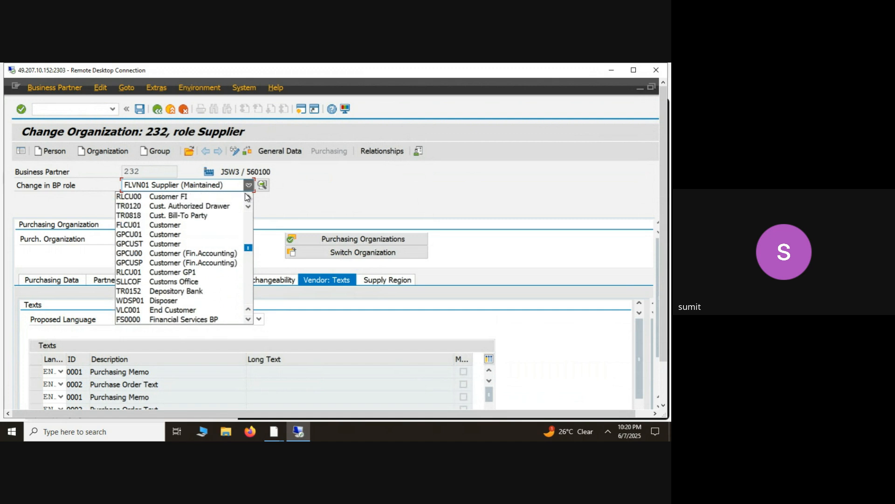
left_click(245, 193)
left_click(245, 192)
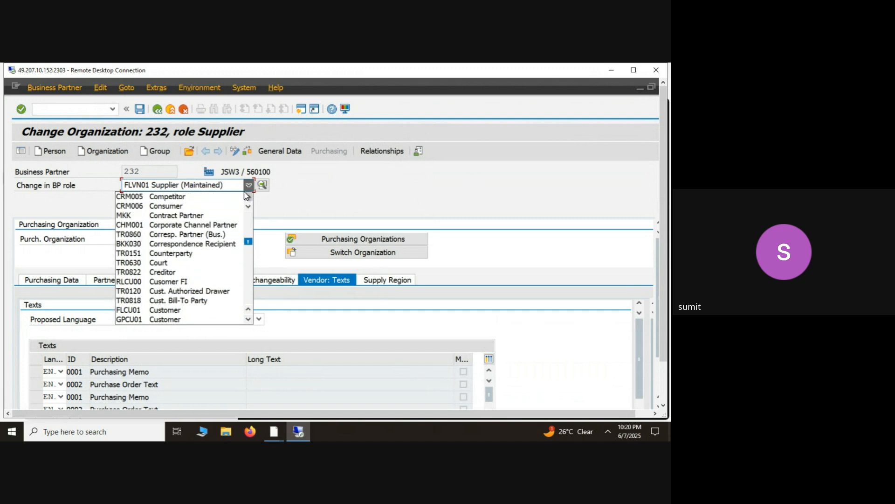
left_click(244, 191)
- Change the business partner's role to CRMICM ICM Business Partner
left_click(248, 185)
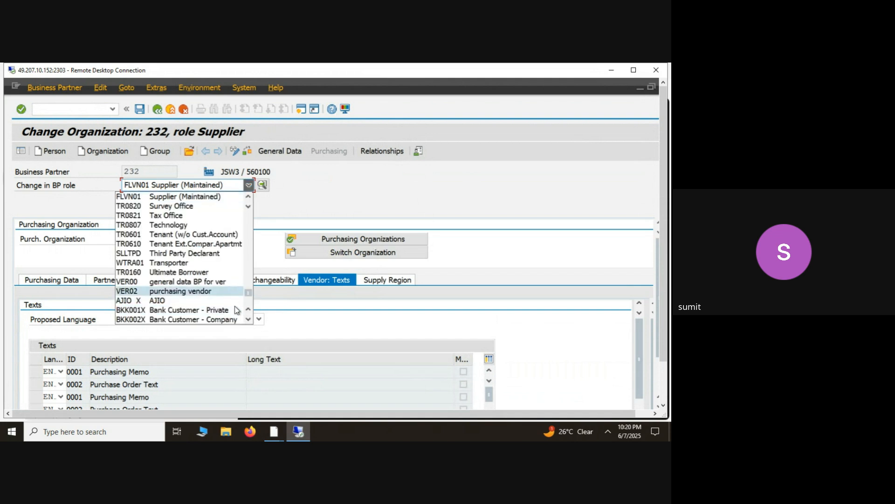
scroll(247, 322, "down", 4)
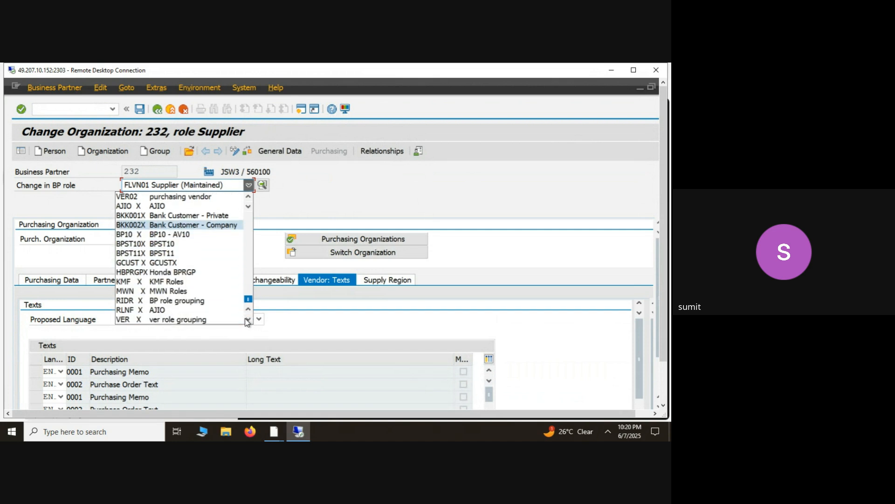
scroll(249, 201, "up", 3)
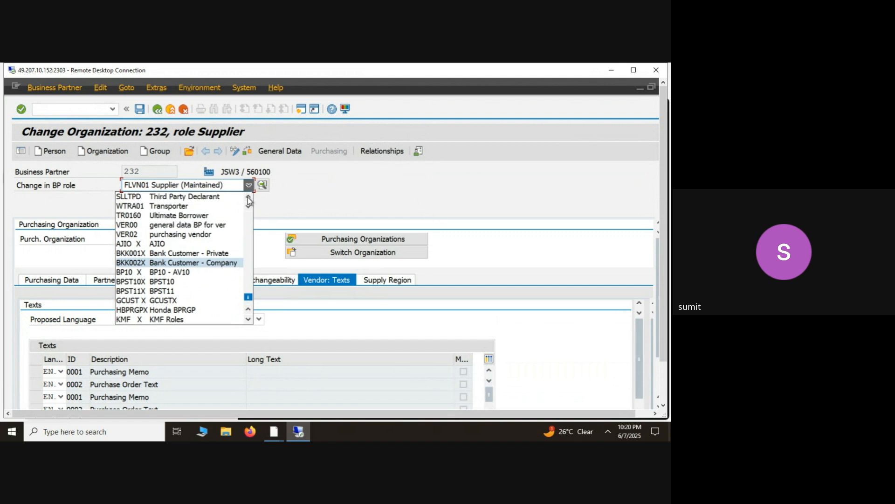
scroll(248, 201, "up", 3)
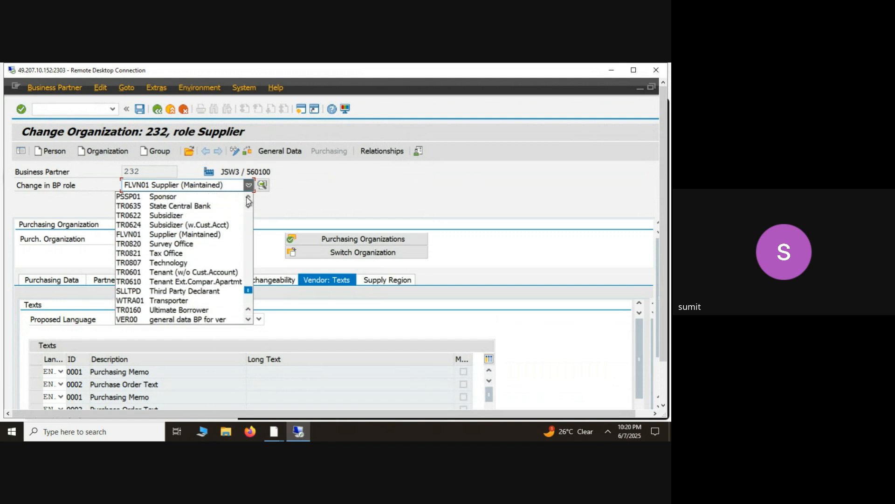
scroll(249, 201, "up", 3)
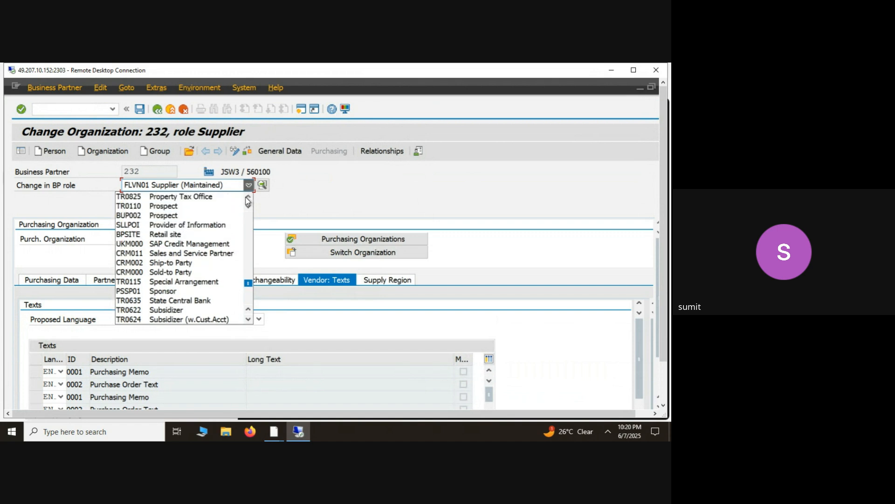
scroll(248, 201, "up", 3)
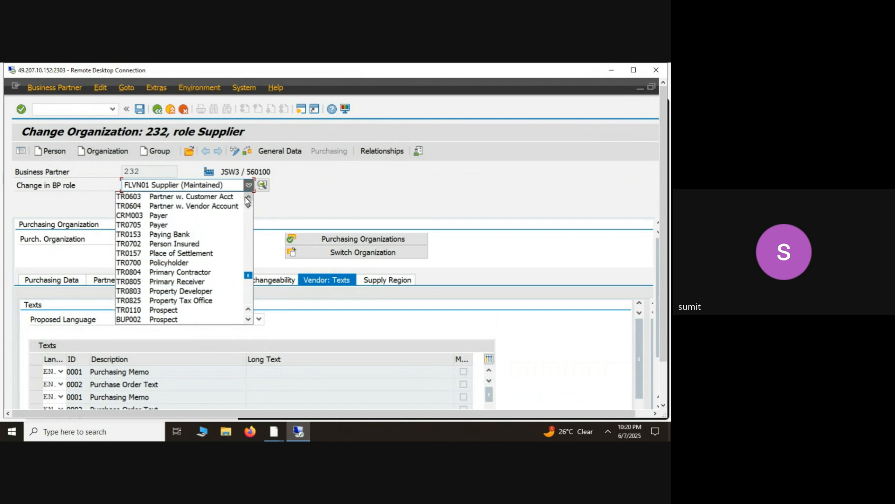
scroll(247, 201, "up", 4)
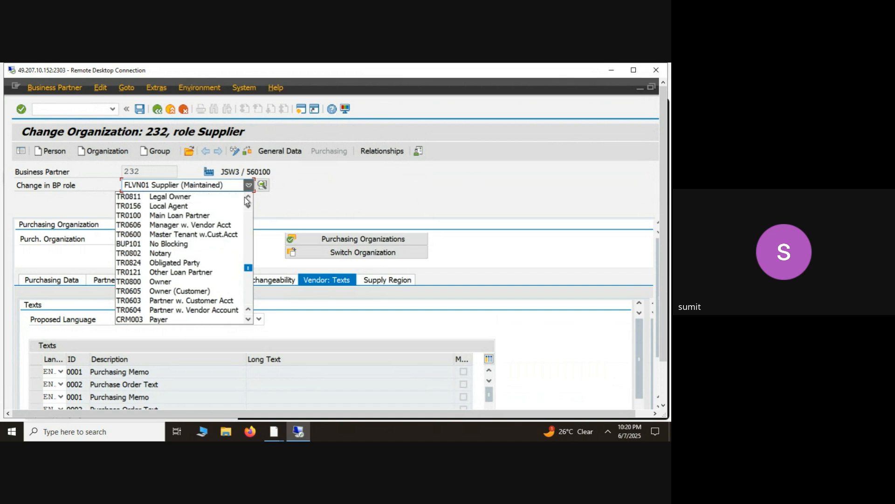
scroll(246, 197, "up", 5)
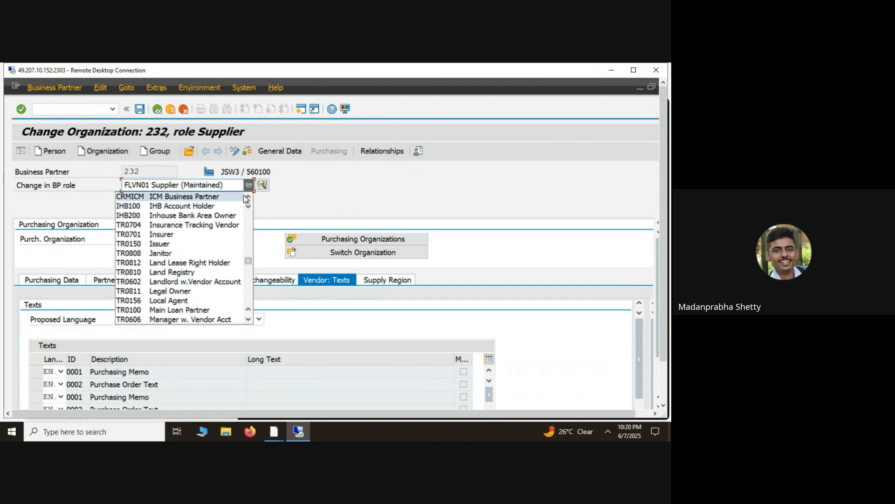
left_click(242, 196)
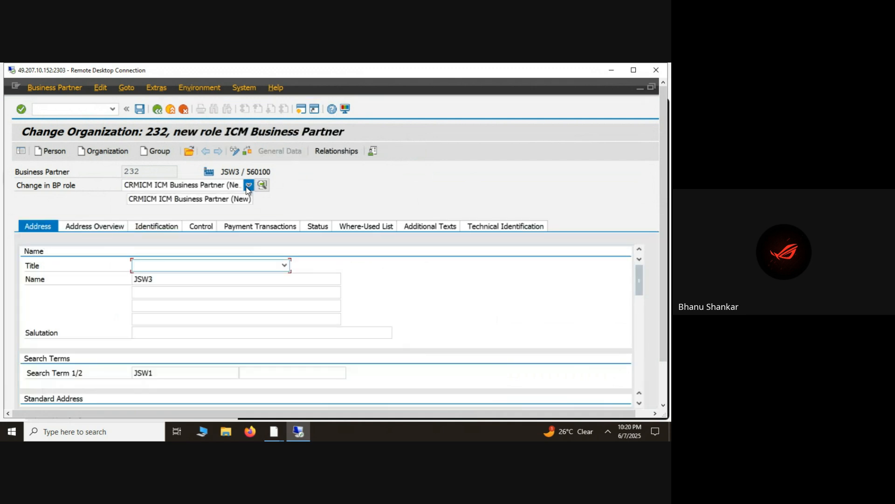
- Look back through the available roles to the start of the list, including the customer and supplier financial accounting roles
left_click(247, 186)
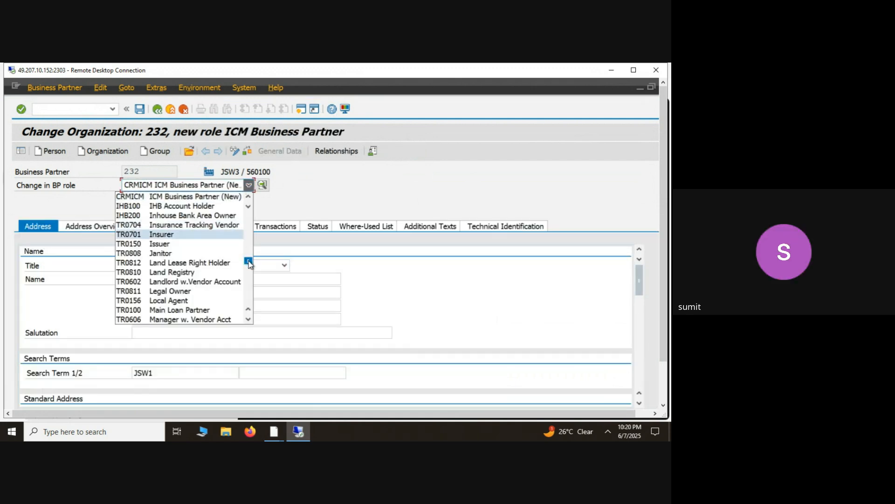
left_click_drag(248, 262, 248, 255)
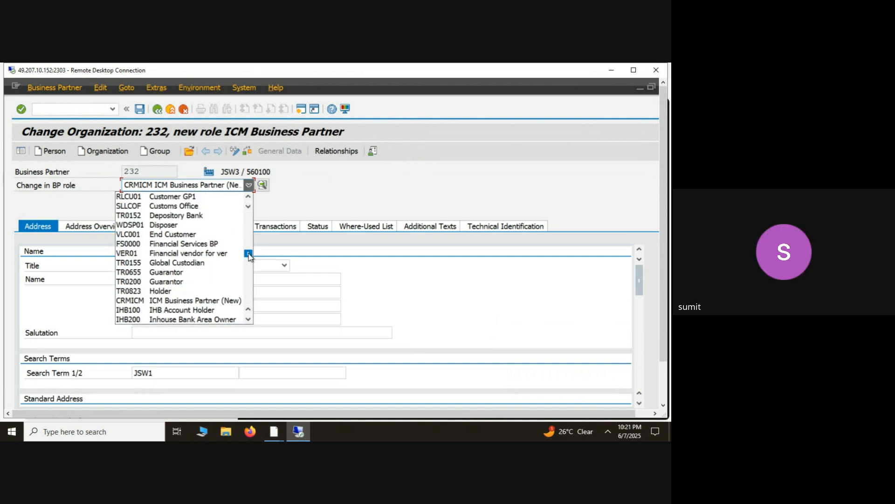
left_click_drag(248, 254, 248, 251)
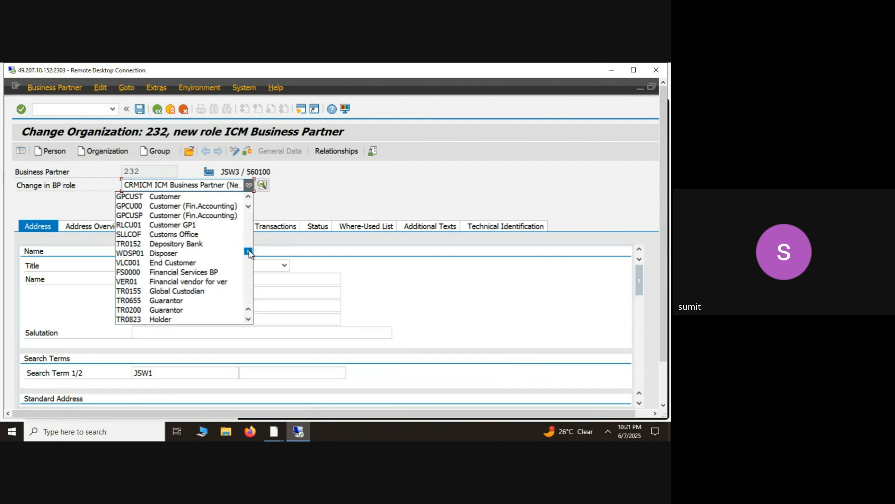
left_click(248, 197)
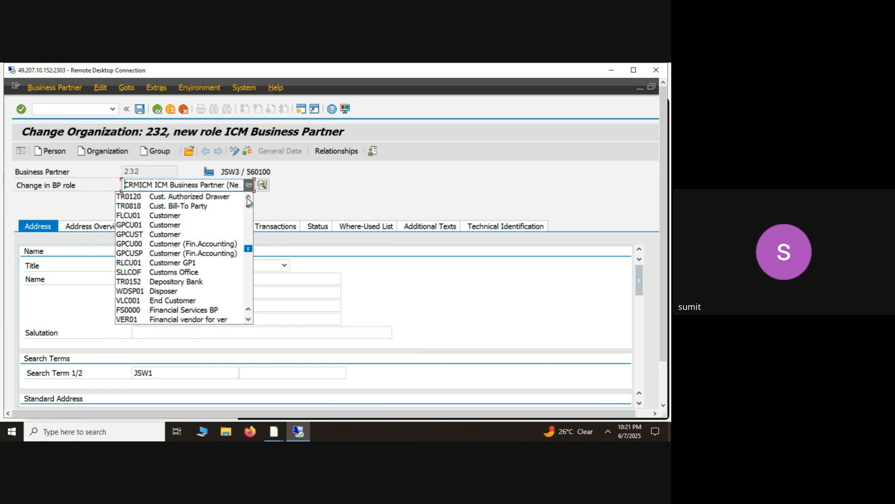
left_click(248, 198)
left_click(247, 198)
left_click(248, 197)
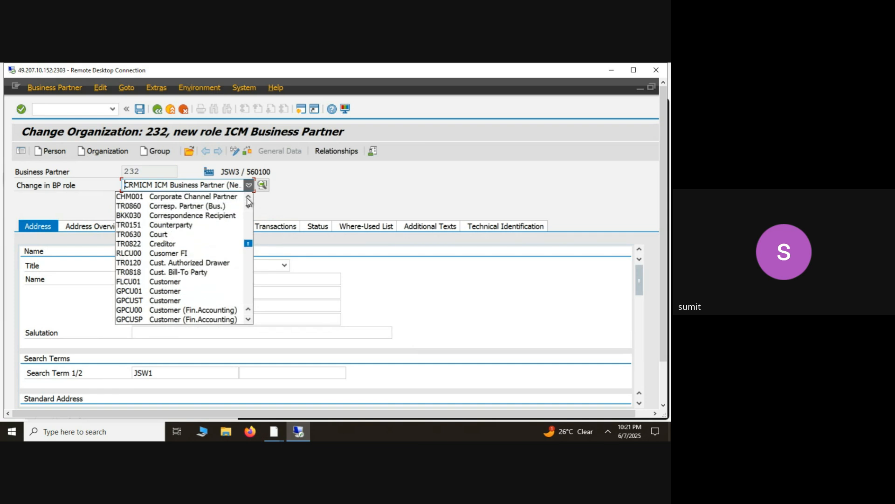
left_click(247, 198)
left_click(248, 198)
left_click(248, 198)
left_click(248, 198)
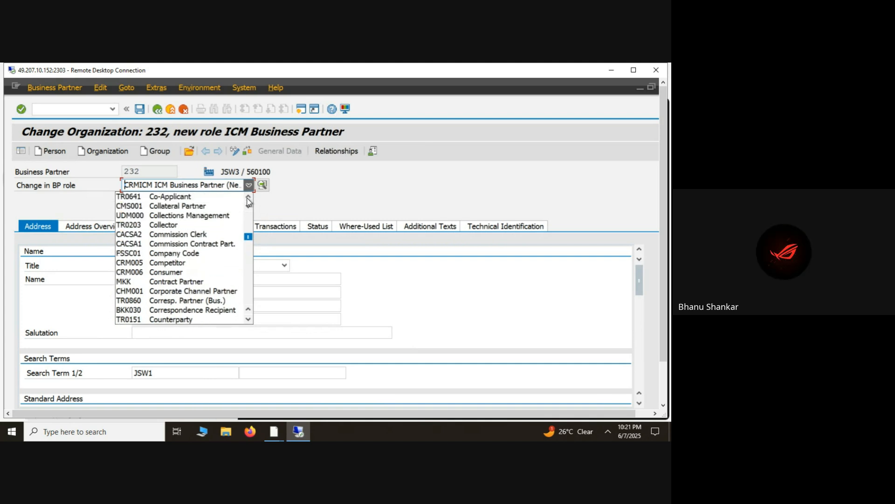
left_click(248, 198)
left_click(248, 197)
left_click(249, 198)
left_click(249, 197)
left_click(248, 198)
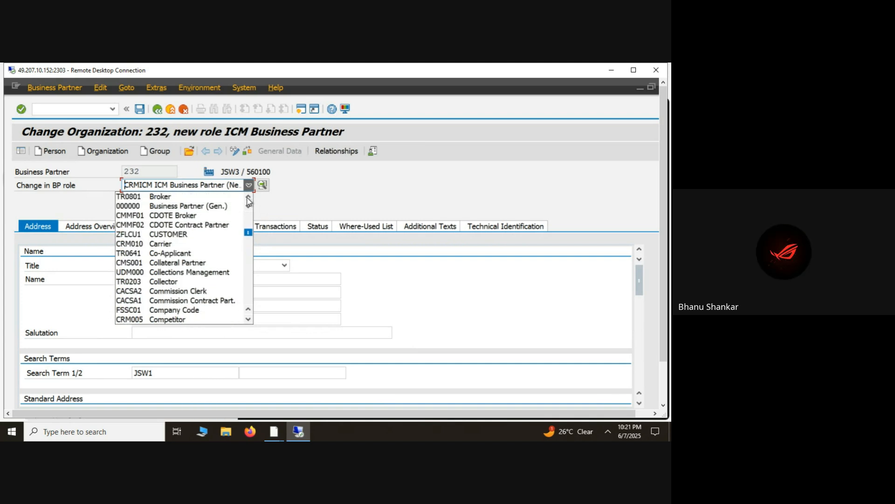
left_click(248, 198)
left_click(248, 198)
left_click(248, 198)
left_click(248, 198)
left_click(248, 197)
left_click(248, 198)
left_click(248, 198)
left_click(248, 198)
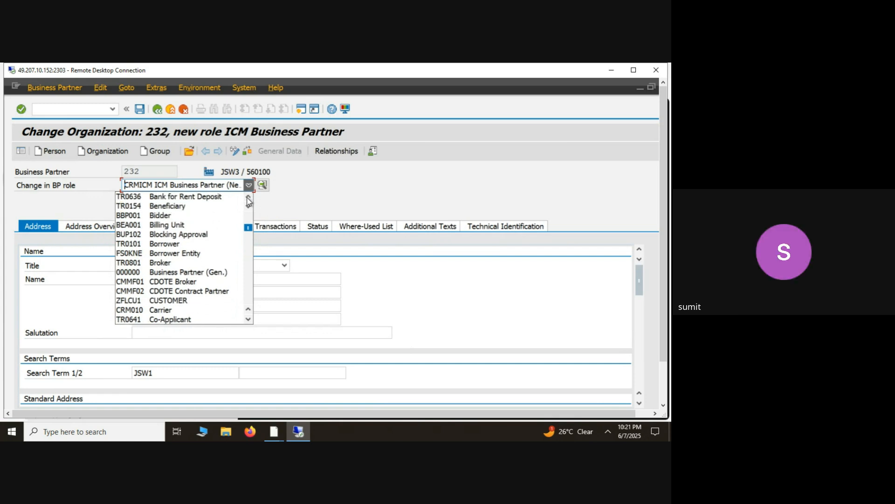
left_click(249, 197)
left_click(248, 198)
left_click(248, 198)
left_click(248, 198)
left_click(248, 198)
left_click(248, 198)
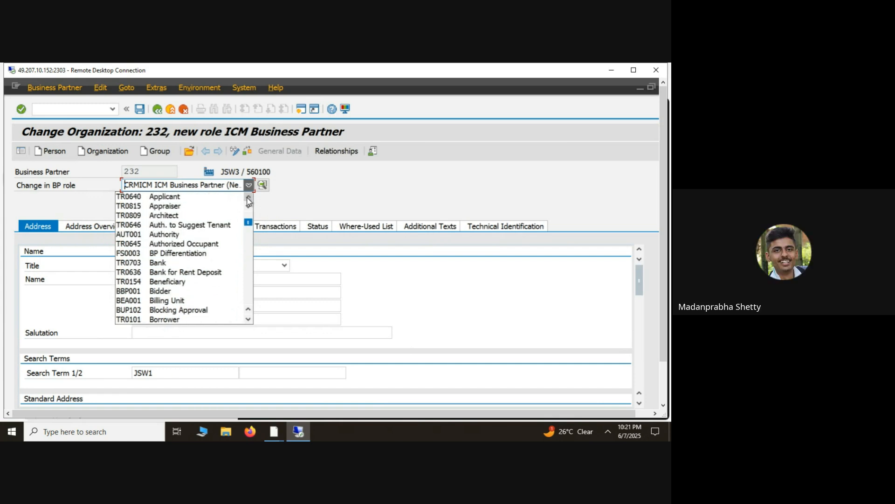
left_click(248, 198)
left_click(248, 198)
left_click(248, 198)
left_click(249, 198)
left_click(248, 198)
left_click(248, 197)
left_click(248, 199)
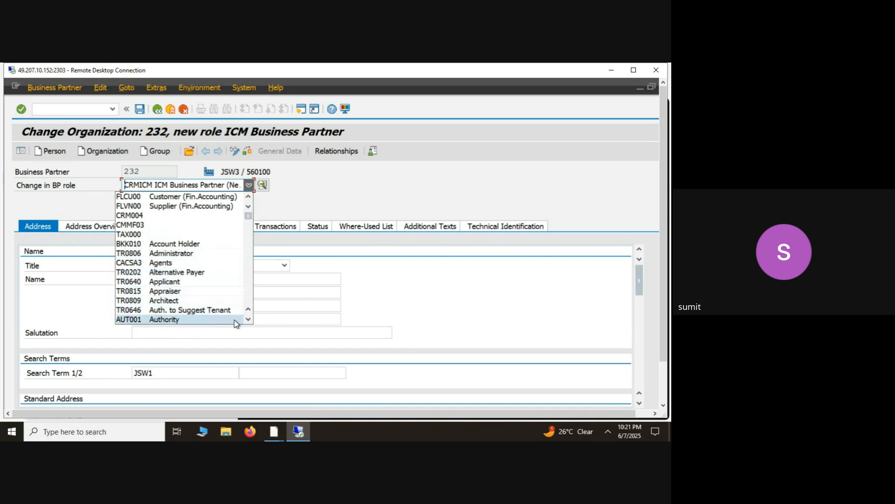
- Look through the available business partner roles from Authority to Insurance Tracking Vendor, and cancel the switch to TR0701 Insurer
left_click(248, 320)
left_click(249, 320)
left_click(249, 320)
left_click(248, 320)
left_click(248, 320)
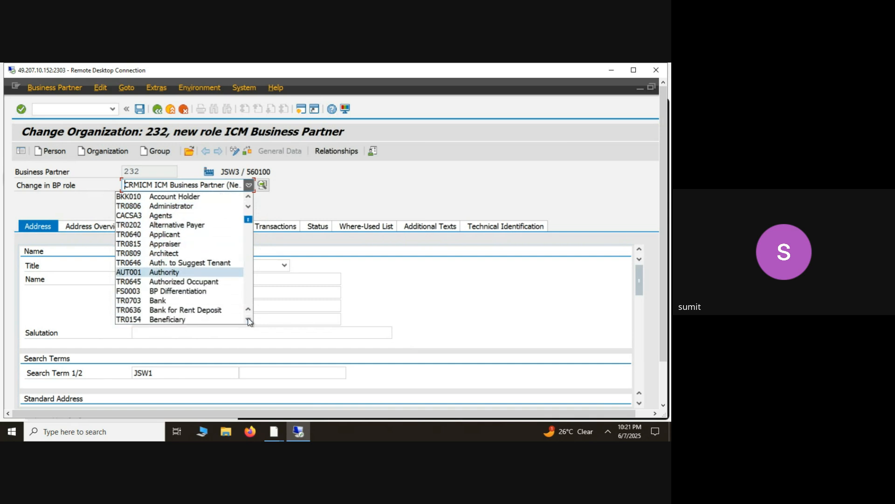
left_click(249, 320)
left_click(249, 320)
left_click(249, 319)
left_click(249, 319)
left_click(248, 319)
left_click(249, 319)
left_click(249, 320)
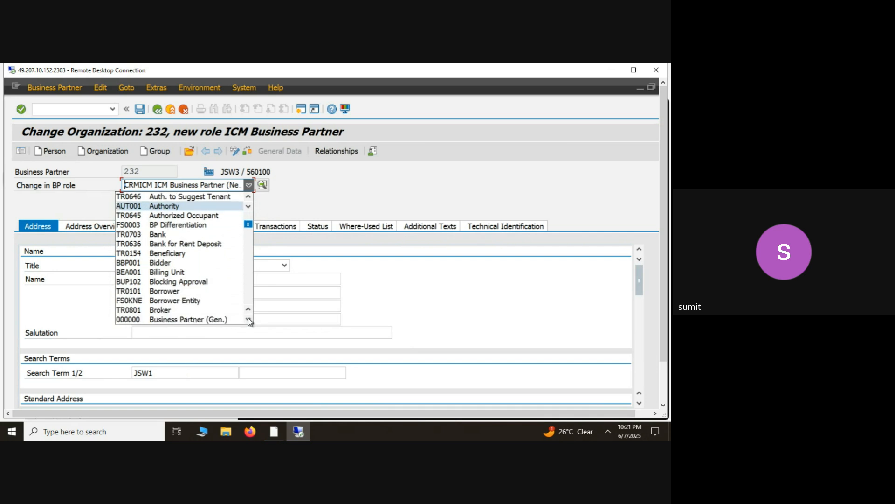
left_click(249, 319)
double_click(248, 320)
double_click(248, 319)
left_click(248, 320)
double_click(248, 320)
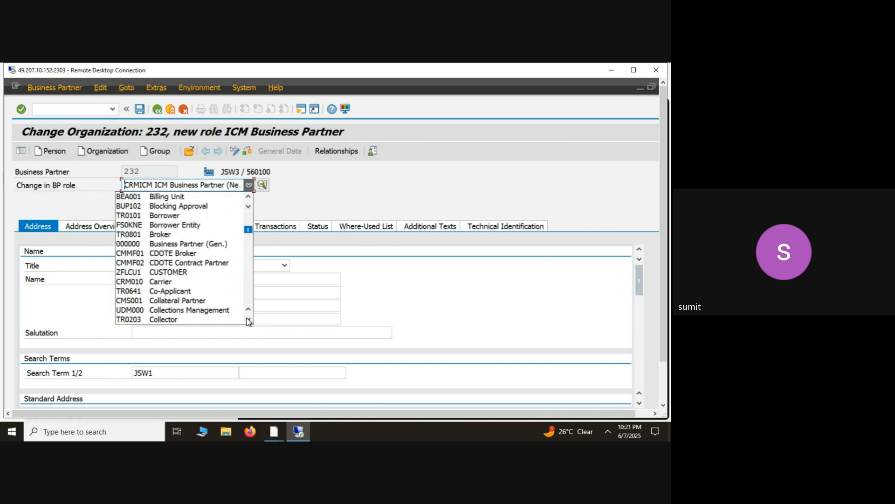
double_click(249, 319)
double_click(249, 319)
triple_click(249, 320)
triple_click(248, 320)
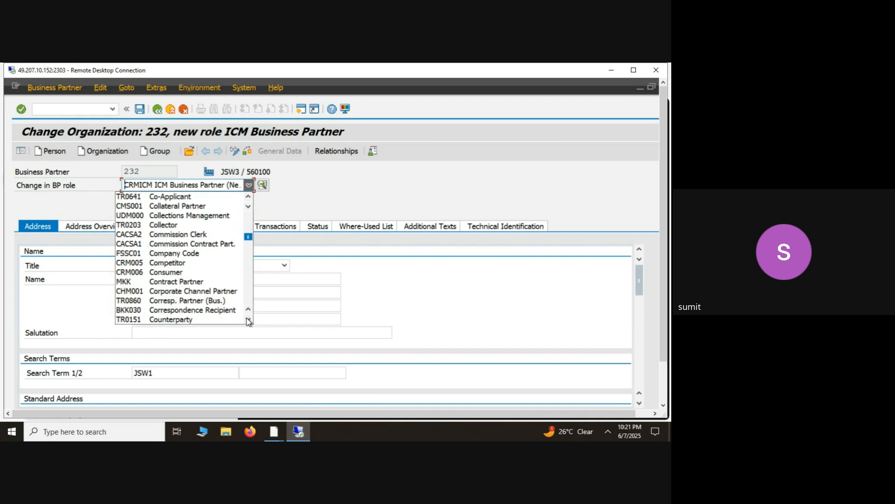
double_click(249, 319)
double_click(248, 319)
double_click(249, 319)
triple_click(249, 319)
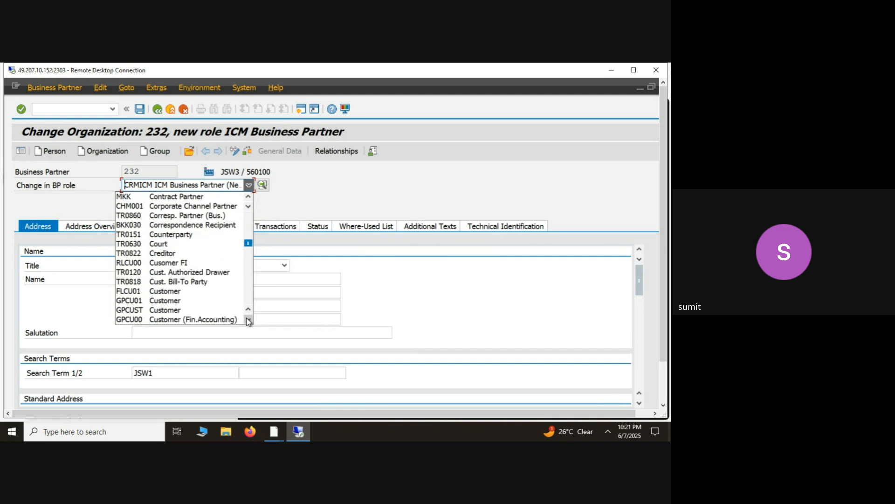
double_click(249, 319)
triple_click(248, 319)
double_click(249, 319)
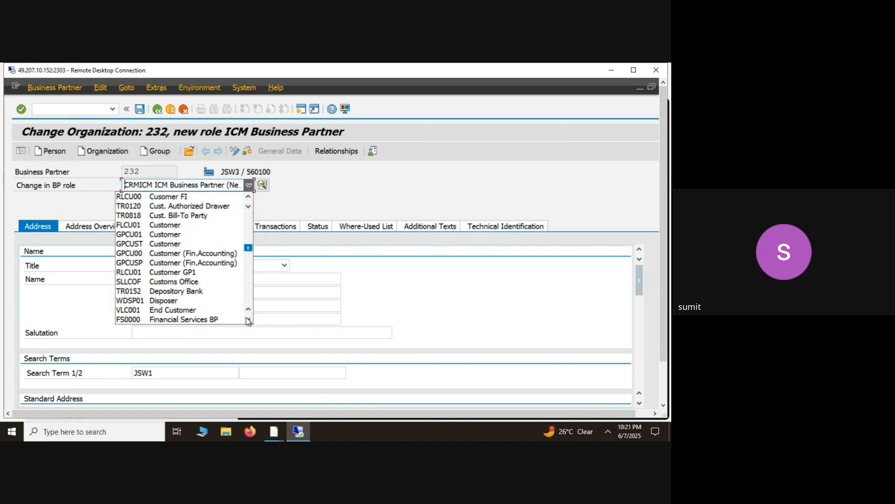
double_click(249, 320)
double_click(249, 319)
double_click(249, 319)
triple_click(249, 320)
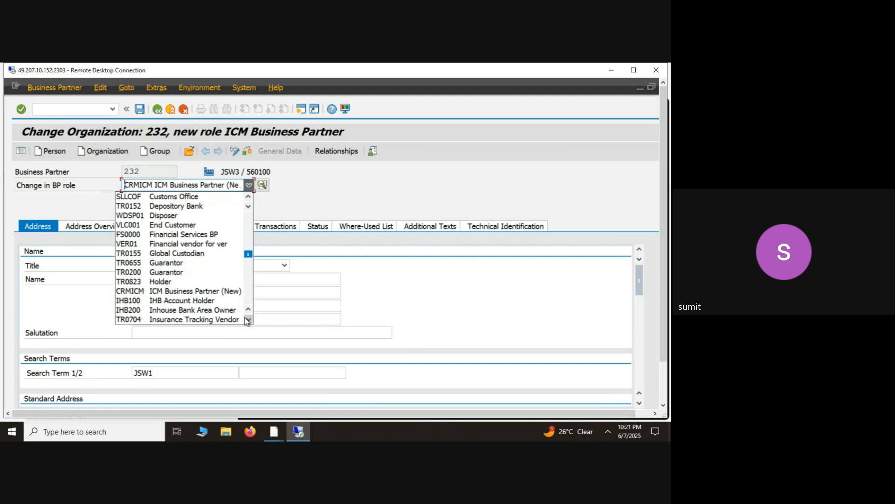
left_click(248, 320)
left_click(243, 320)
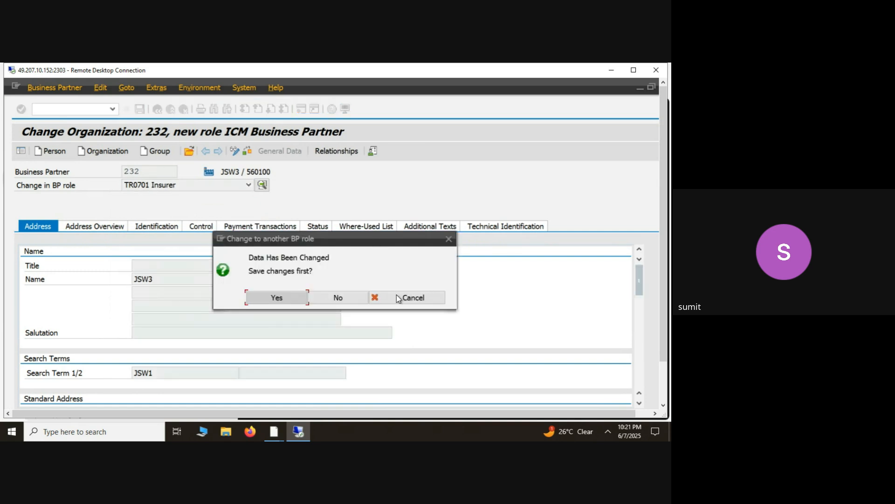
left_click(398, 298)
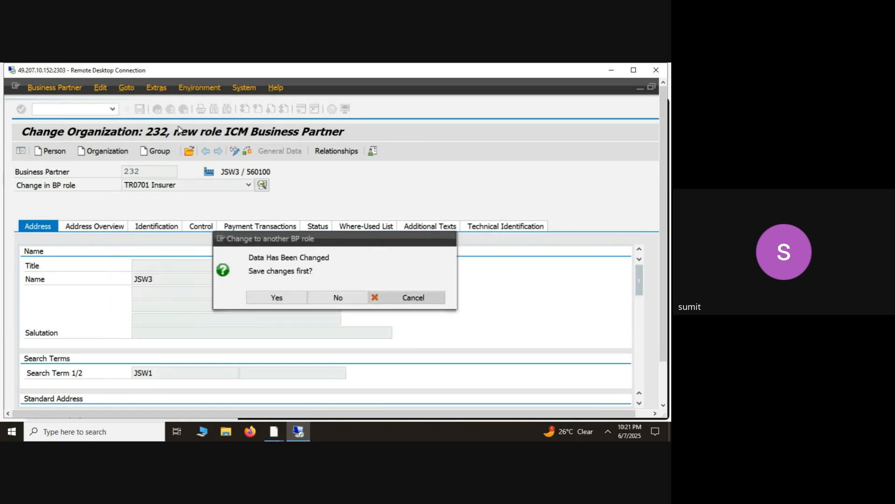
- Look through the available roles around Supplier (Maintained) and Business Partner (Gen.), continuing to the role groupings at the end of the list
left_click(166, 186)
key("f")
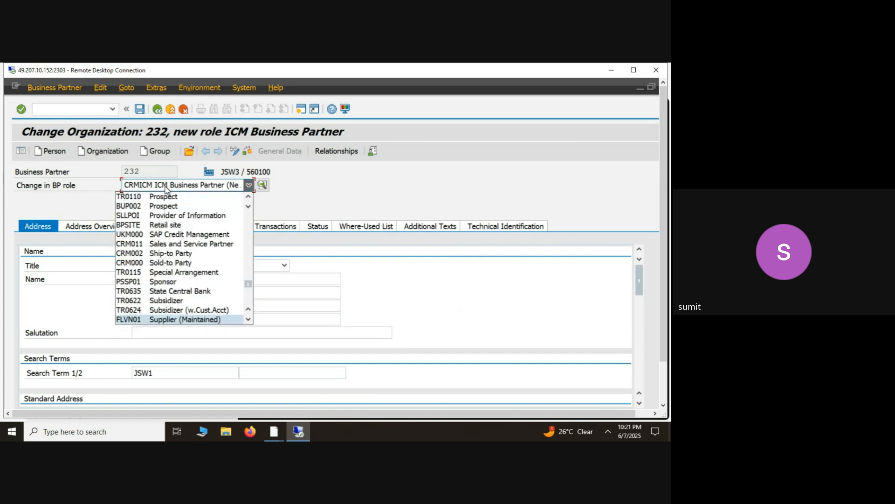
key("0")
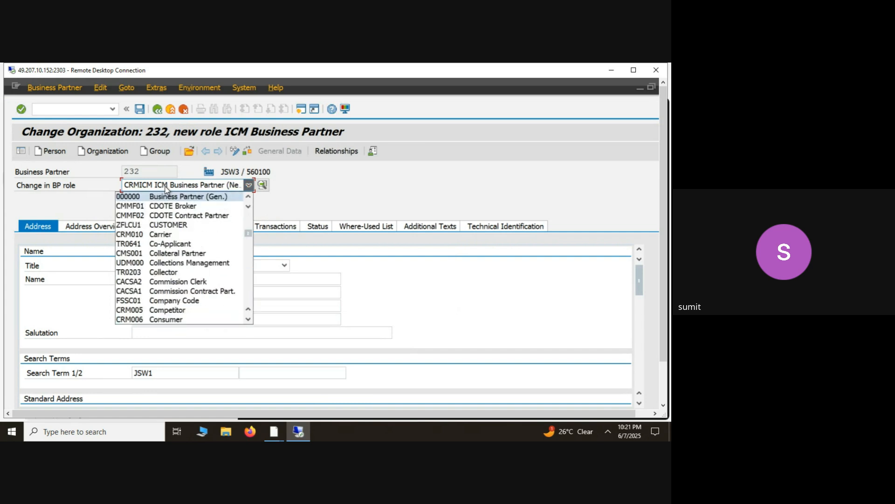
key("f")
key("f")
key("f")
key("f")
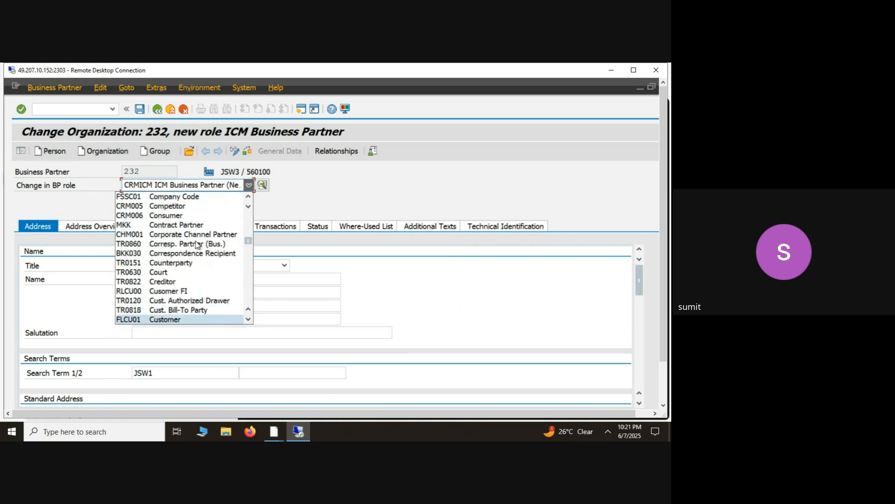
left_click(248, 321)
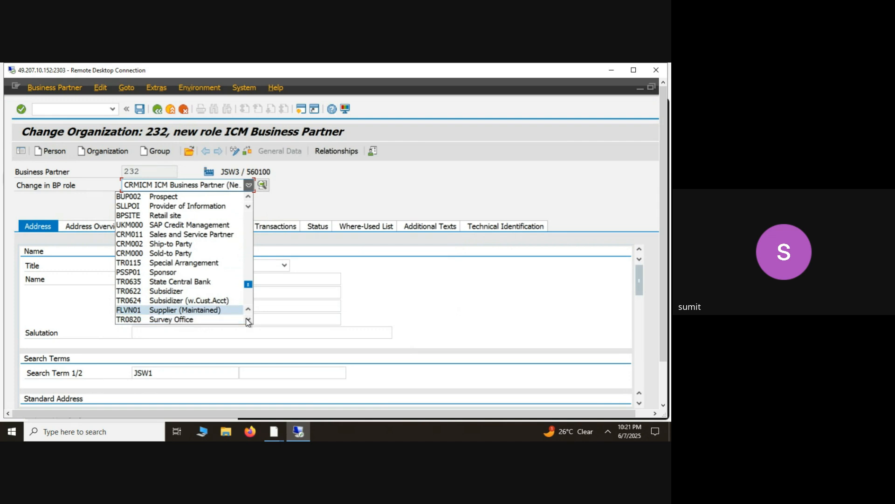
left_click(249, 321)
left_click(248, 321)
left_click(248, 321)
left_click(248, 321)
left_click(248, 321)
left_click(248, 321)
left_click(248, 321)
left_click(248, 321)
left_click(248, 321)
left_click(248, 321)
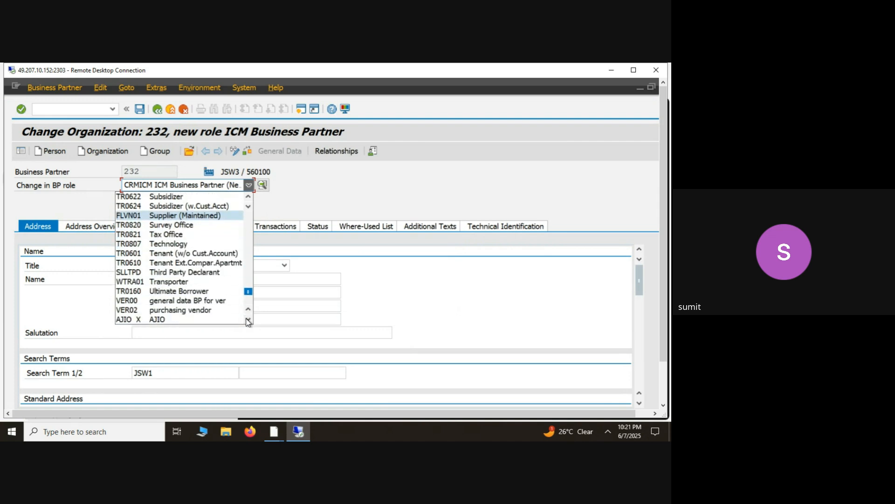
left_click(248, 321)
left_click(248, 321)
left_click(248, 321)
left_click(248, 321)
left_click(248, 321)
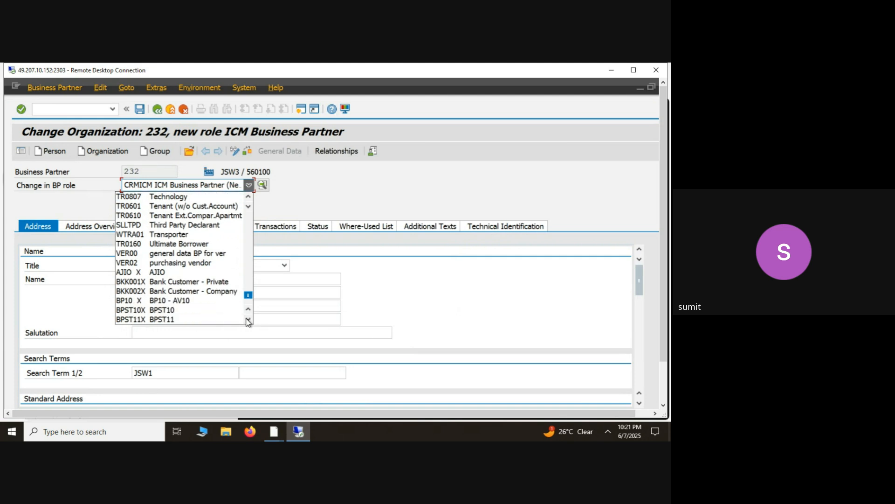
left_click(248, 321)
left_click(249, 321)
left_click(248, 321)
left_click(248, 321)
left_click(248, 321)
left_click(248, 321)
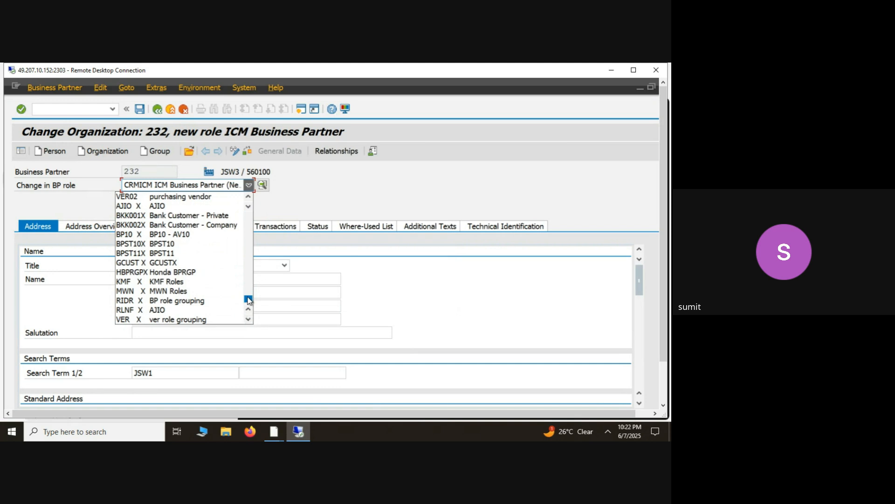
- Change the business partner's role to FLVN00 Supplier (Fin.Accounting), saving the pending changes first
left_click_drag(248, 299, 251, 213)
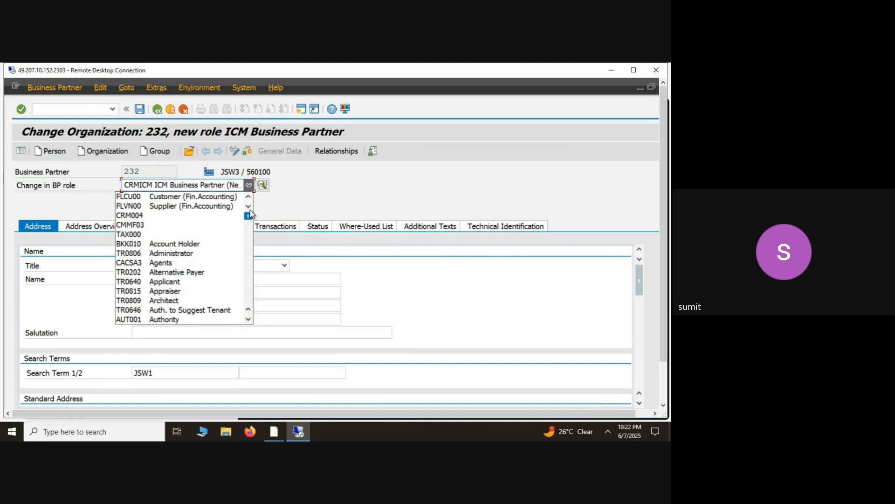
left_click(170, 206)
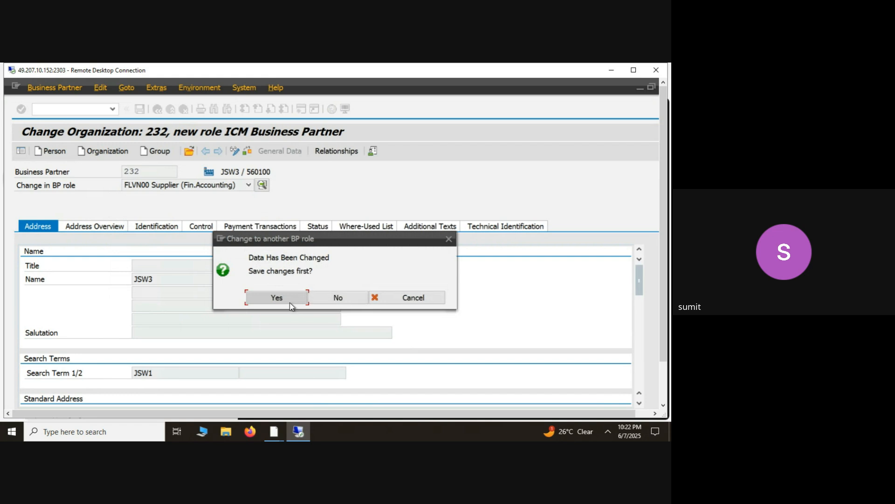
left_click(287, 298)
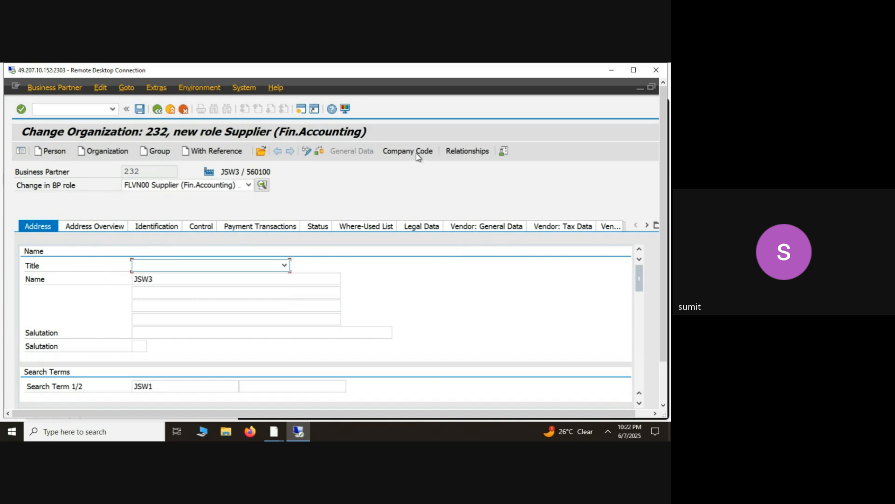
- Open the supplier's company code data and assign company code 0001 (SAP SE)
left_click(417, 154)
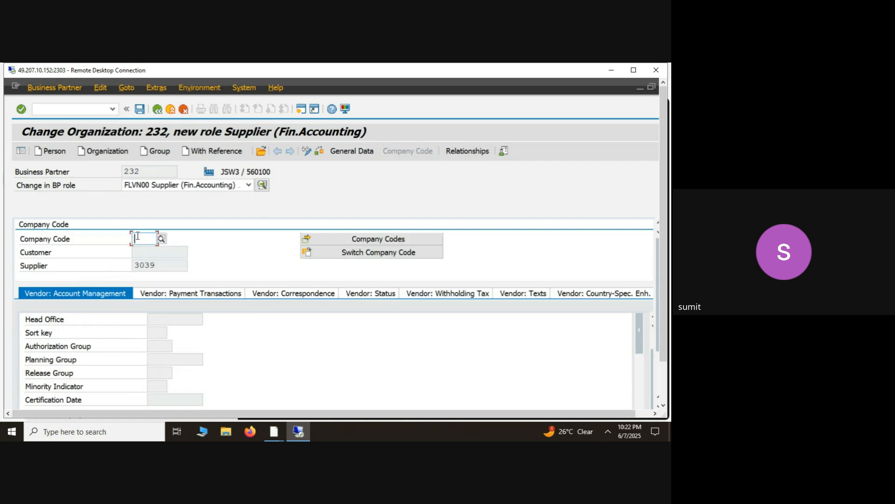
left_click(138, 238)
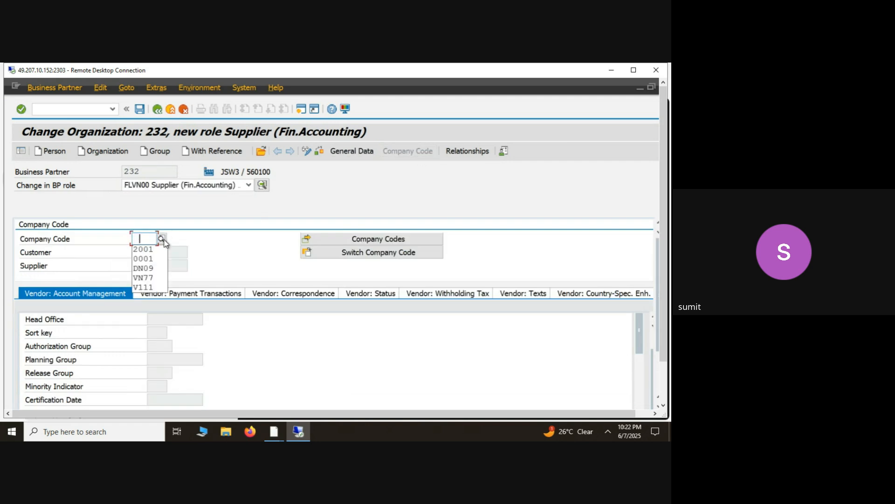
left_click(161, 238)
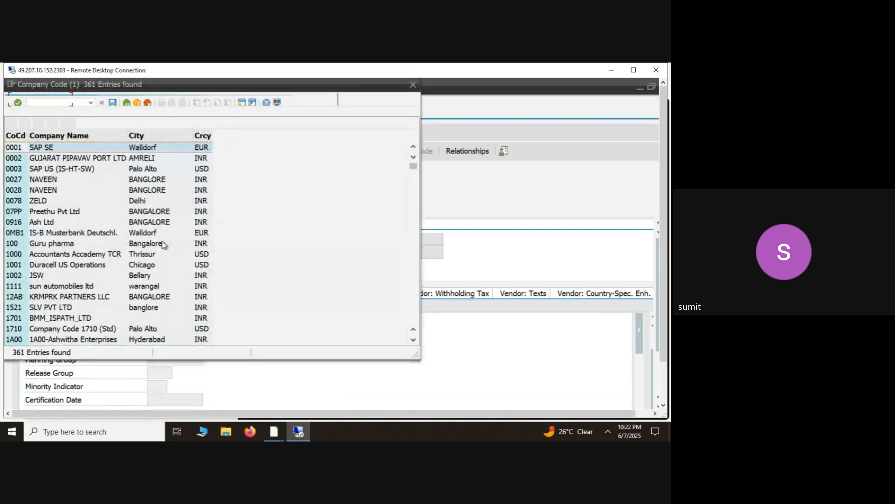
double_click(23, 149)
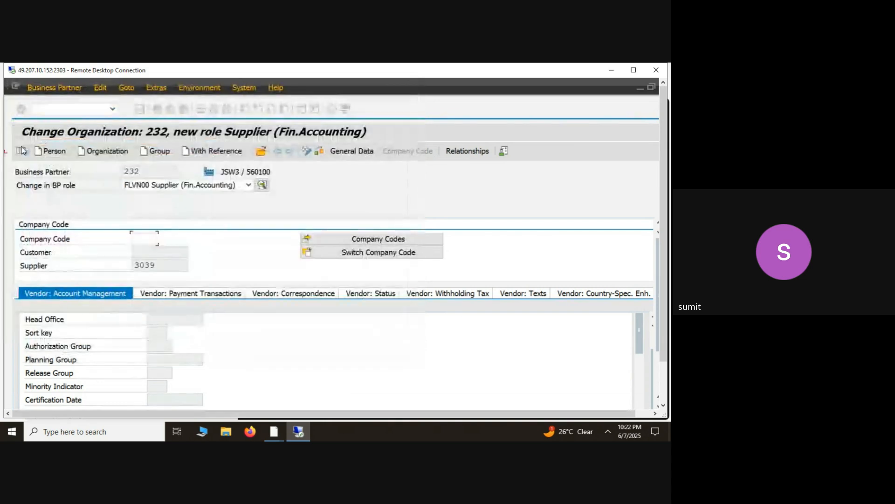
key("Return")
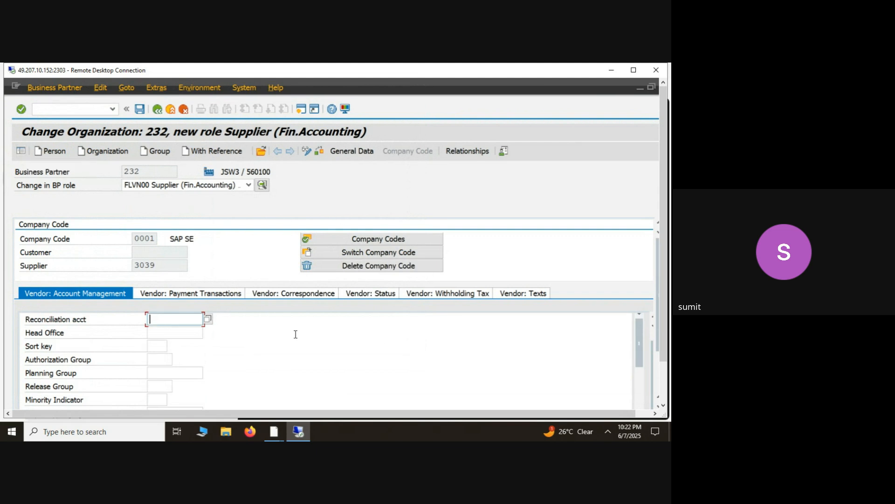
- Set the reconciliation account to 31000 (Down payments made - tangible assets) and review the remaining account management fields
left_click_drag(666, 315, 666, 333)
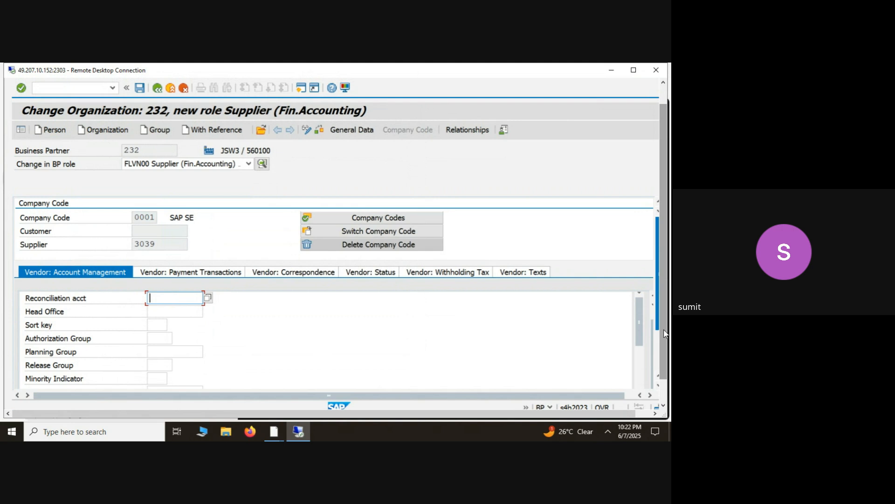
left_click(207, 301)
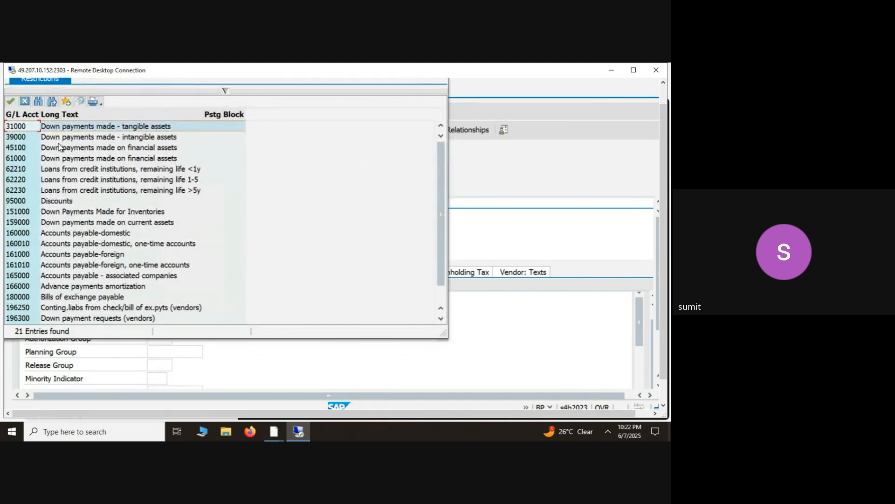
left_click(27, 129)
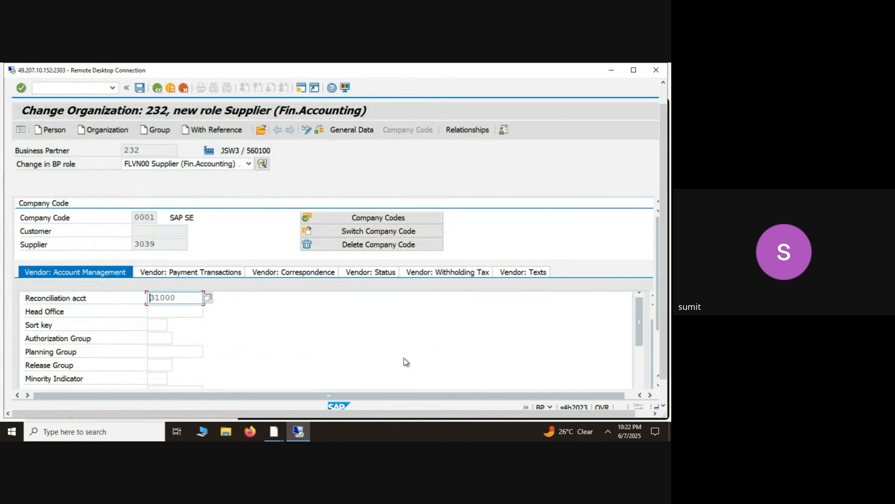
left_click_drag(639, 328, 639, 376)
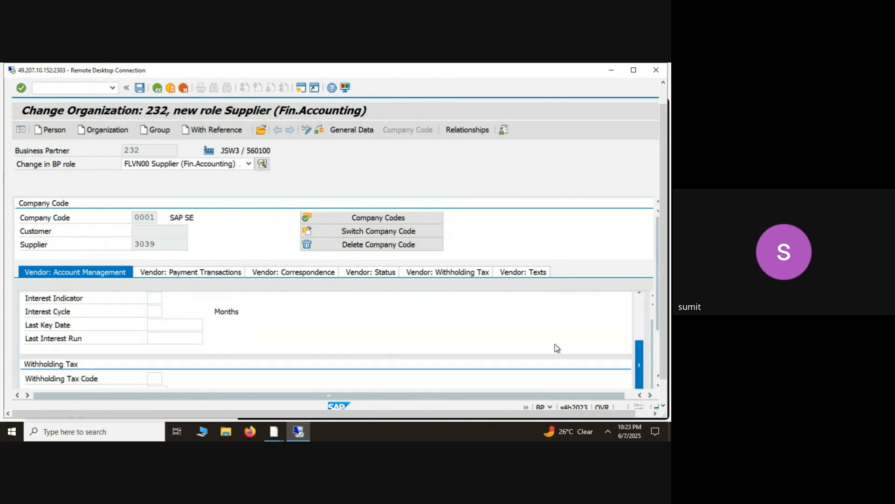
- Set the vendor's terms of payment to 0001 and enable the double invoice check in the payment transactions data
left_click(216, 276)
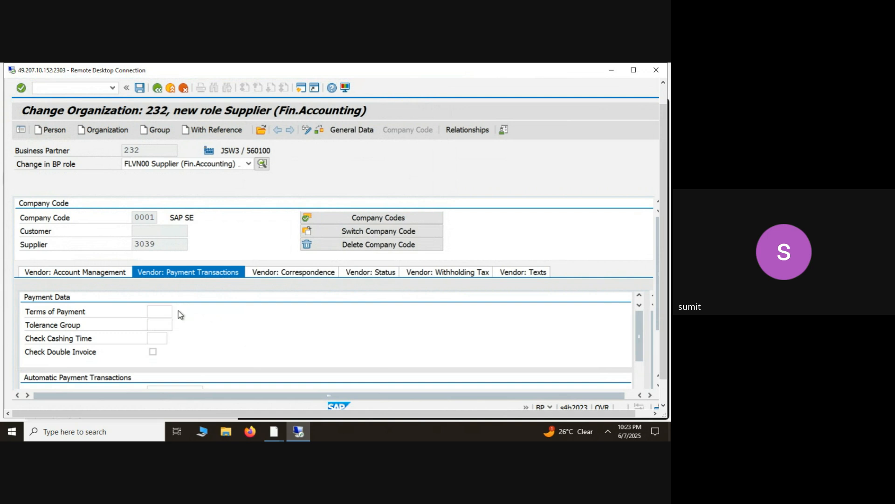
left_click(179, 312)
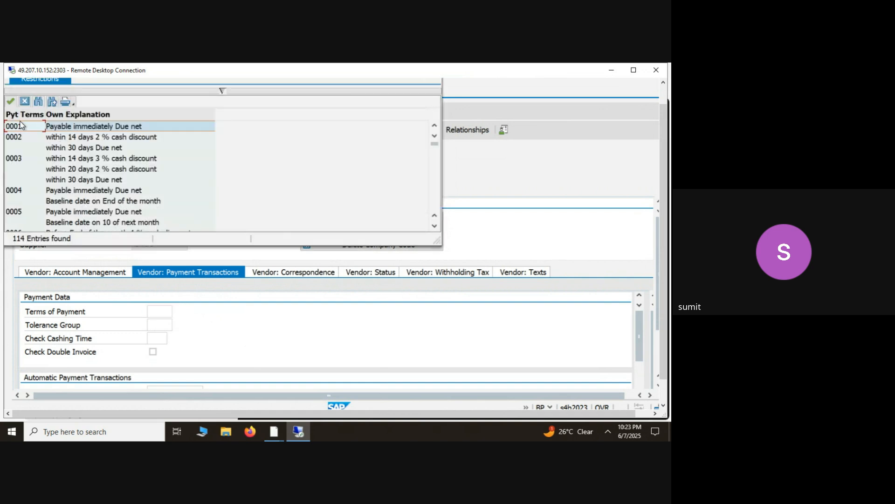
double_click(20, 125)
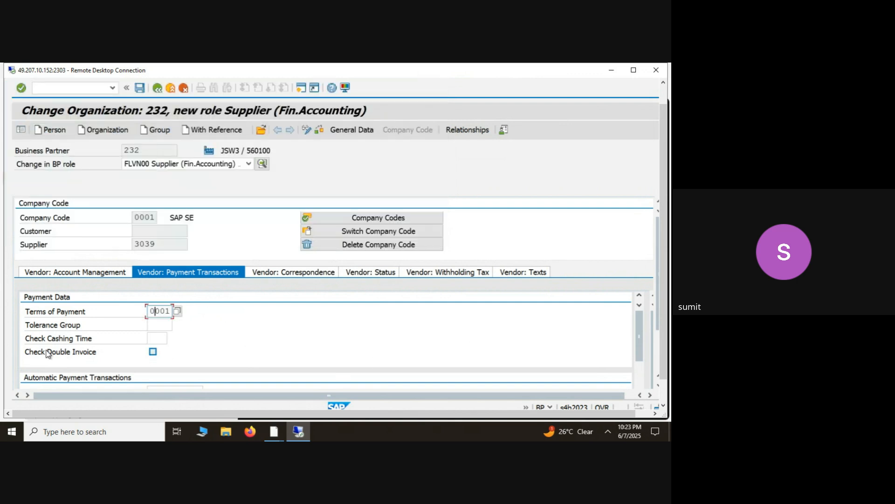
left_click(153, 353)
- Set the vendor's payment method to T (Scheck-Wechsel) in the automatic payment transactions data
left_click(304, 274)
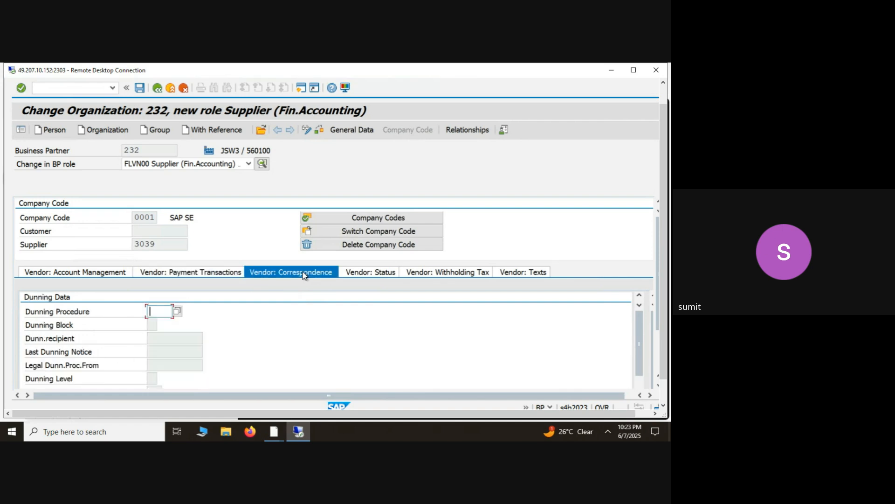
left_click(226, 277)
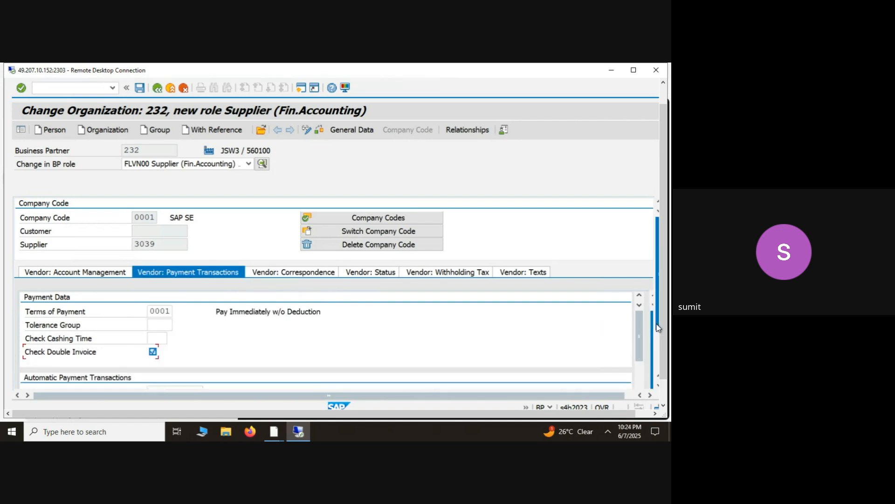
left_click_drag(658, 327, 659, 353)
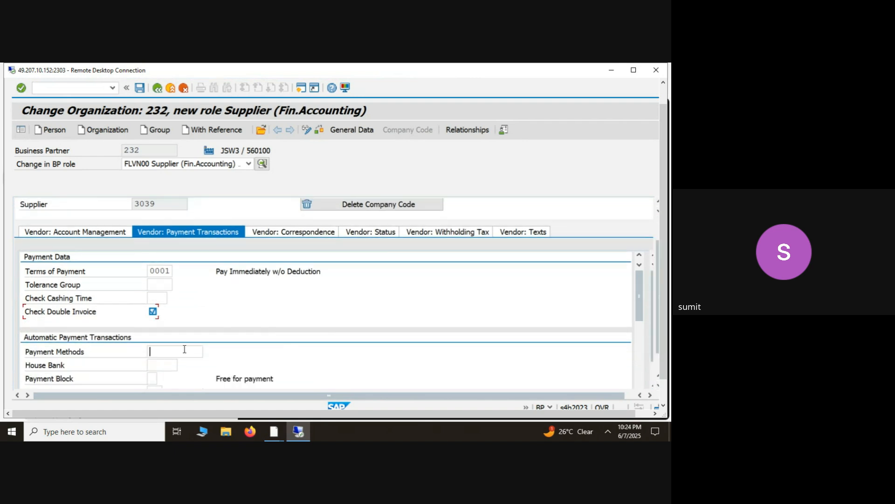
key("F4")
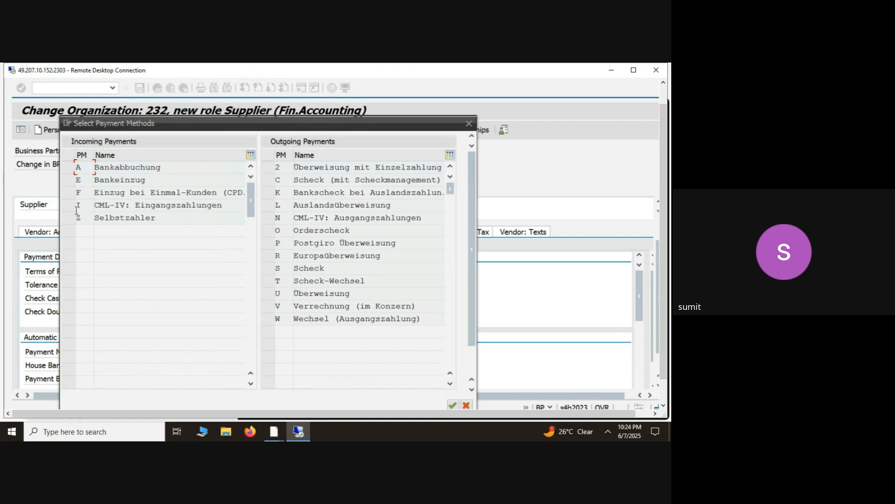
left_click(274, 280)
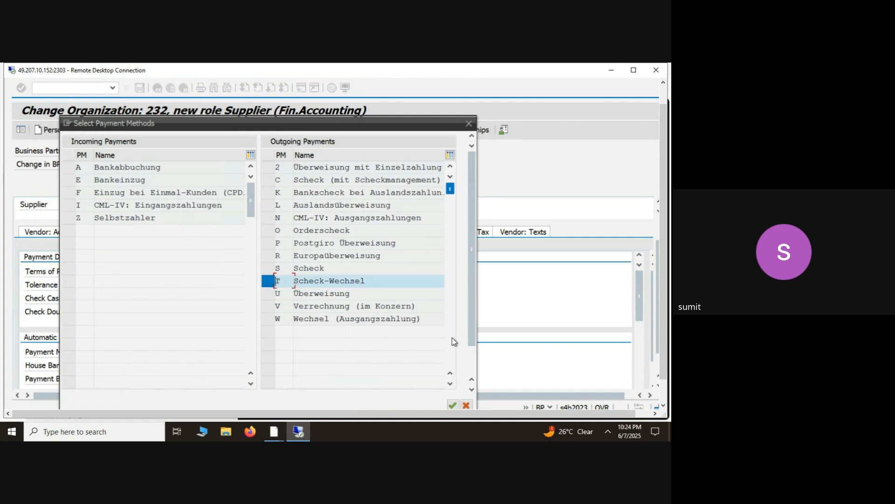
left_click(453, 407)
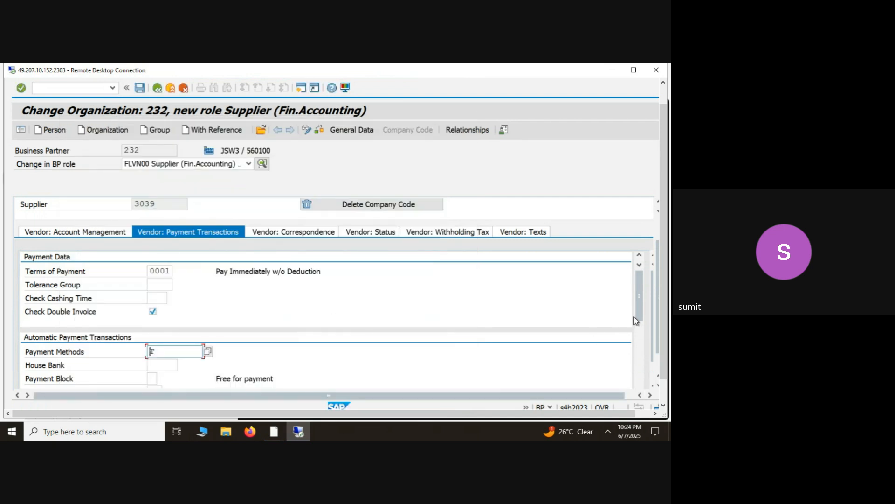
- Review the vendor's payment and status data and save the company code 0001 changes
mouse_move(639, 319)
left_mouse_down()
mouse_move(638, 376)
mouse_move(637, 319)
left_mouse_up()
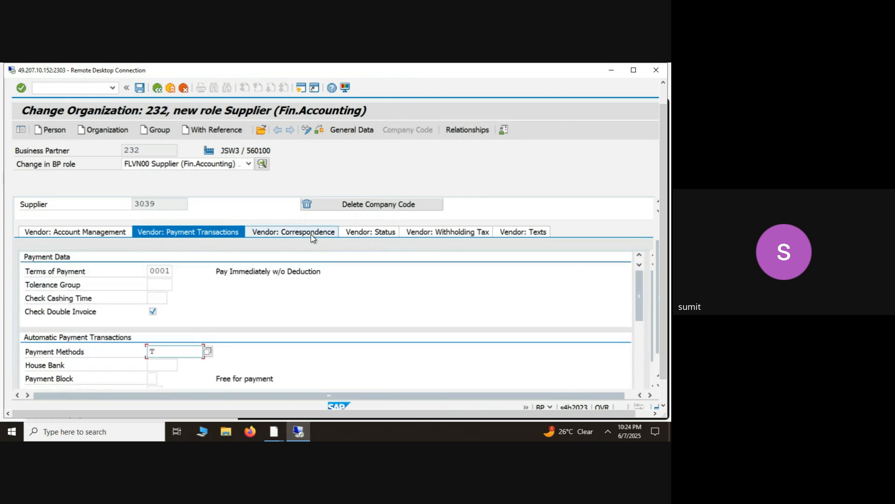
left_click(360, 233)
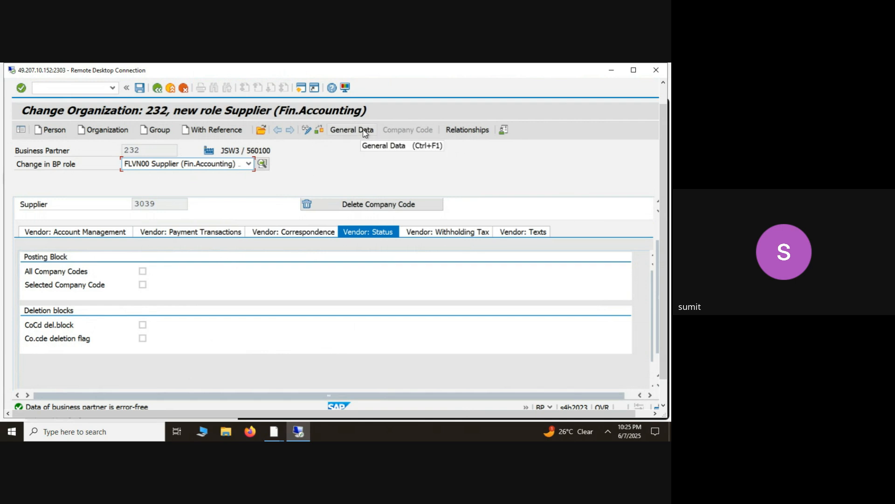
left_click(144, 89)
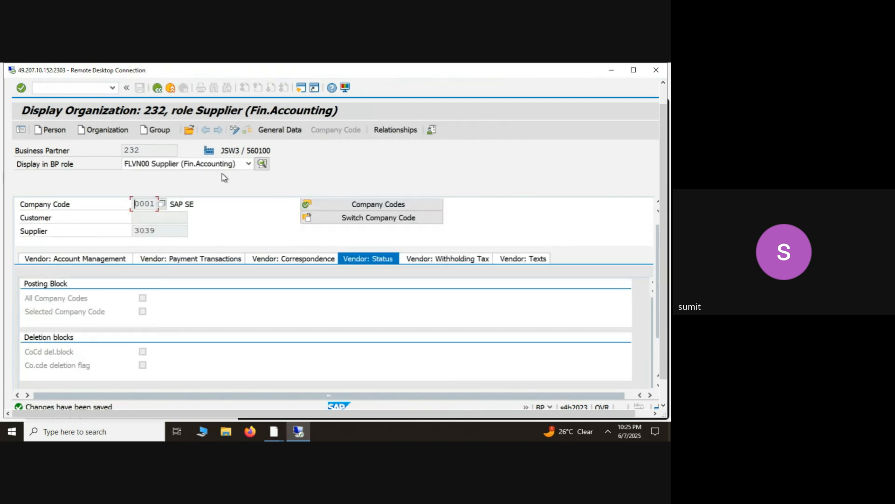
- Examine the supplier's assigned company codes in both display mode and change mode
left_click(237, 131)
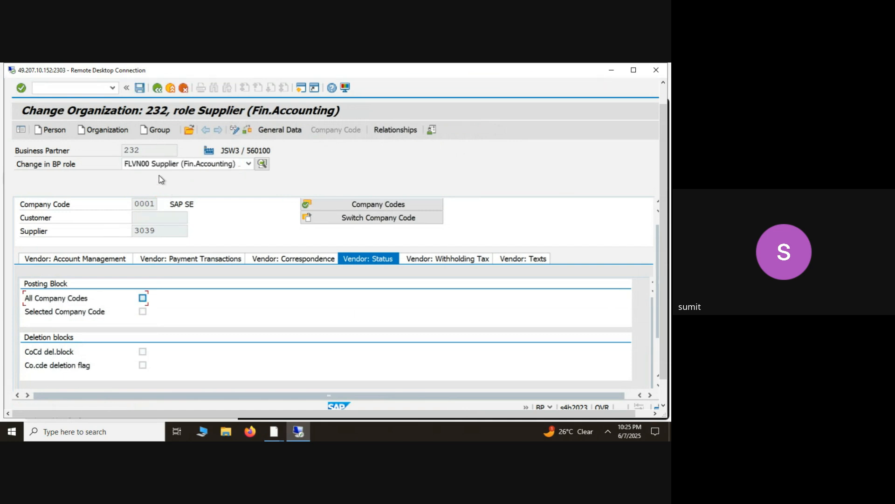
left_click(238, 132)
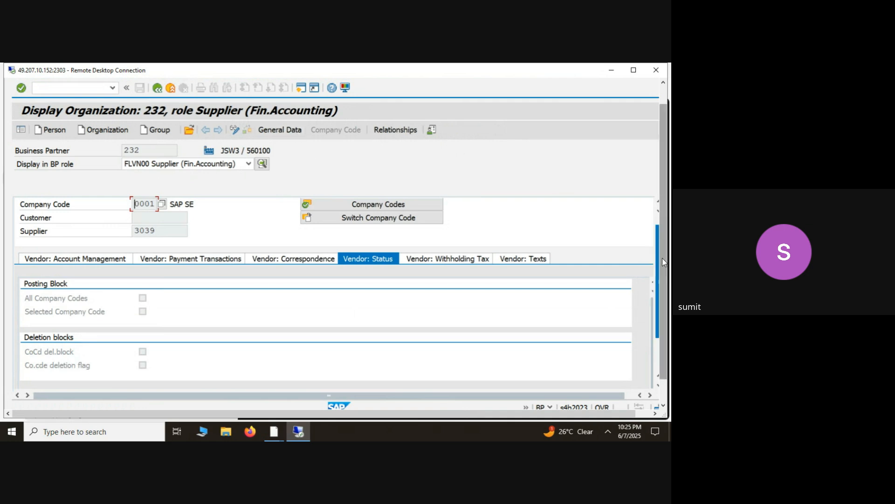
left_click_drag(664, 262, 660, 232)
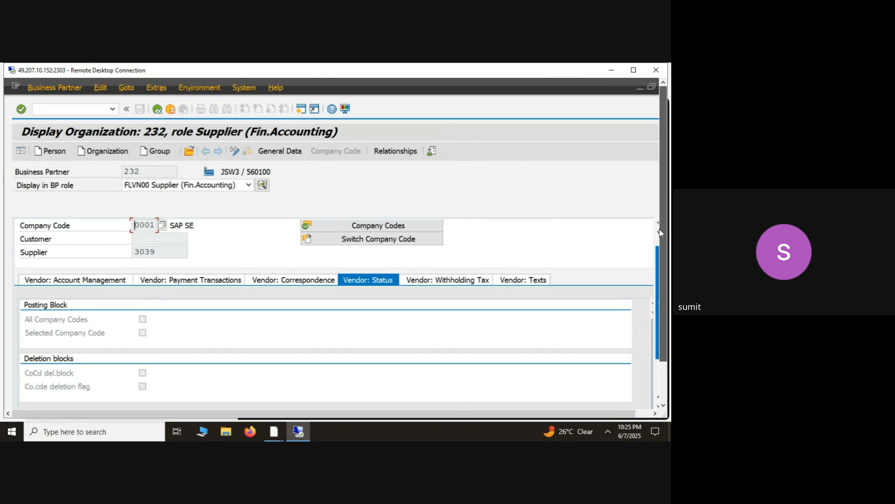
left_click(367, 227)
left_click(366, 226)
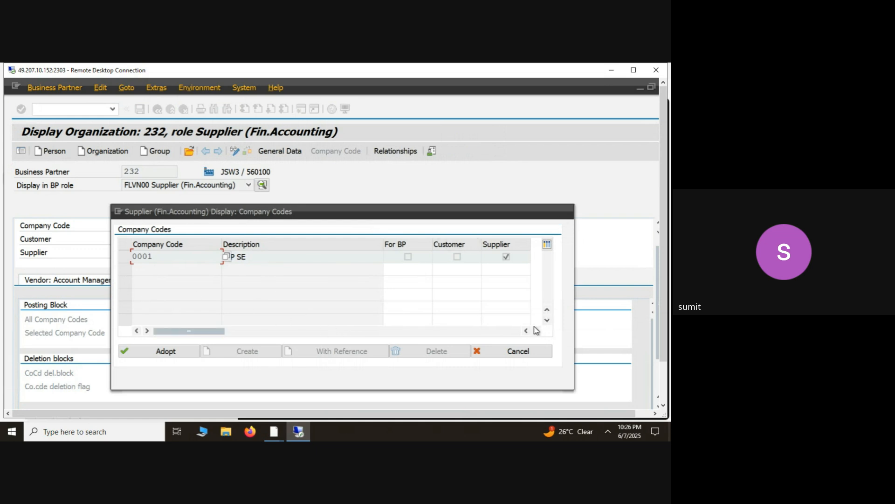
left_click(518, 351)
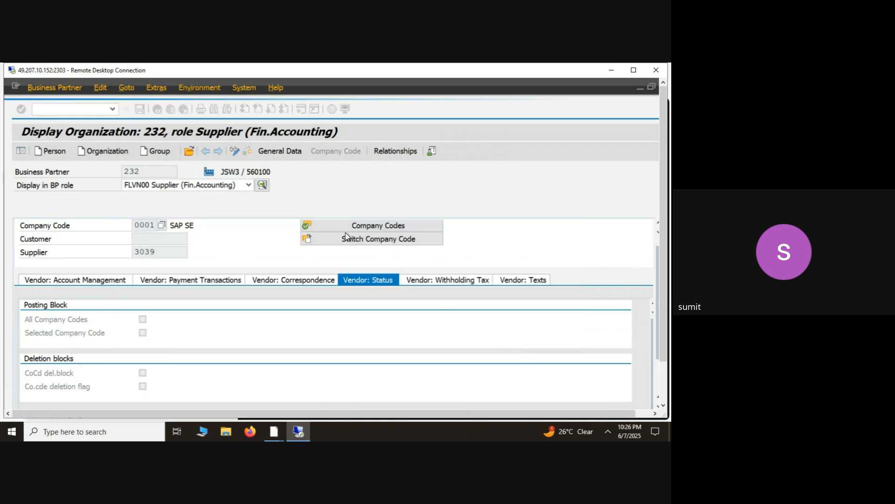
left_click(234, 152)
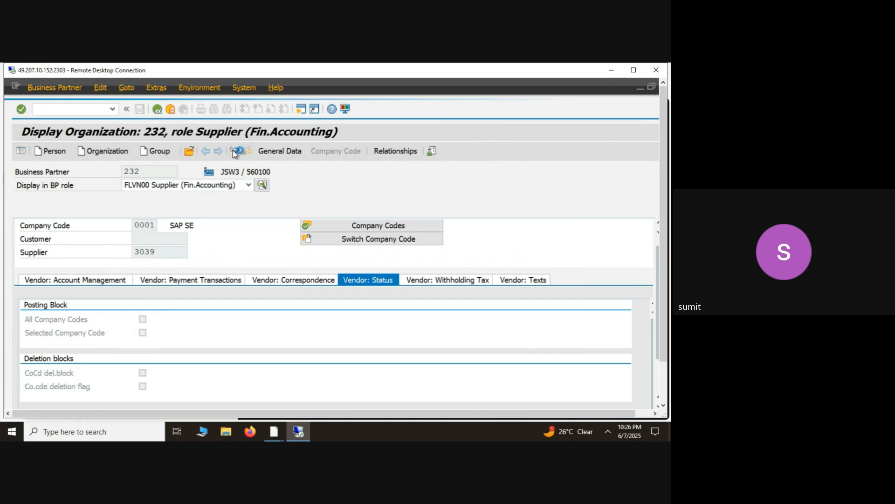
left_click(340, 225)
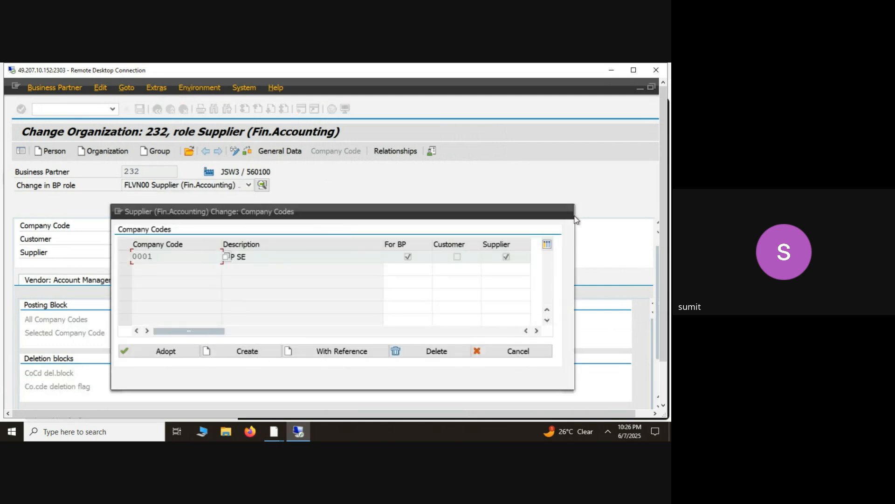
left_click(503, 352)
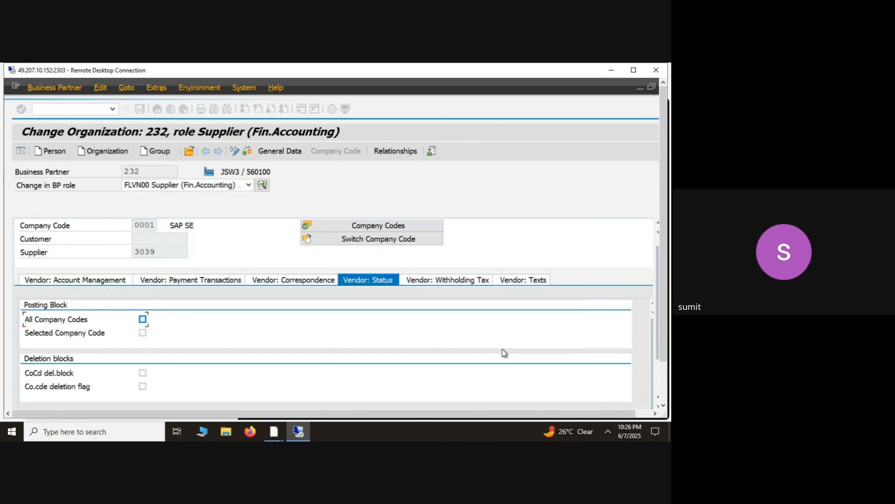
- Set the posting block for all company codes in the vendor's status data and clear it again
left_click(235, 150)
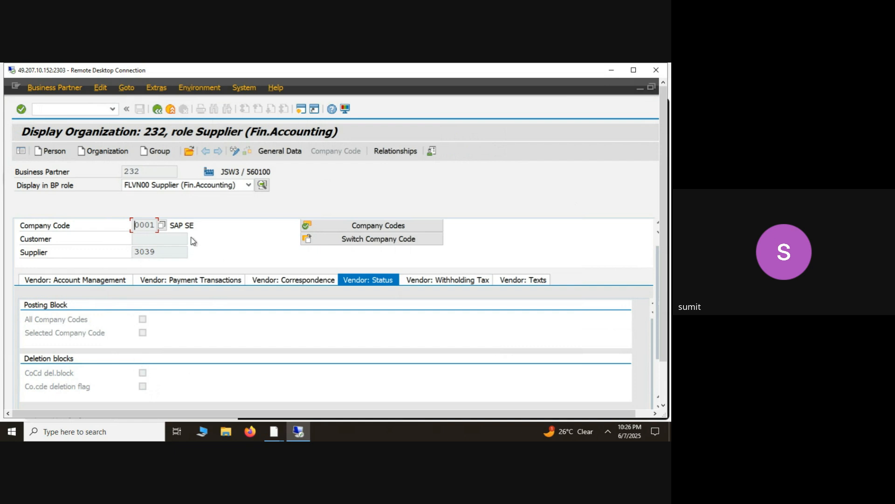
left_click(238, 153)
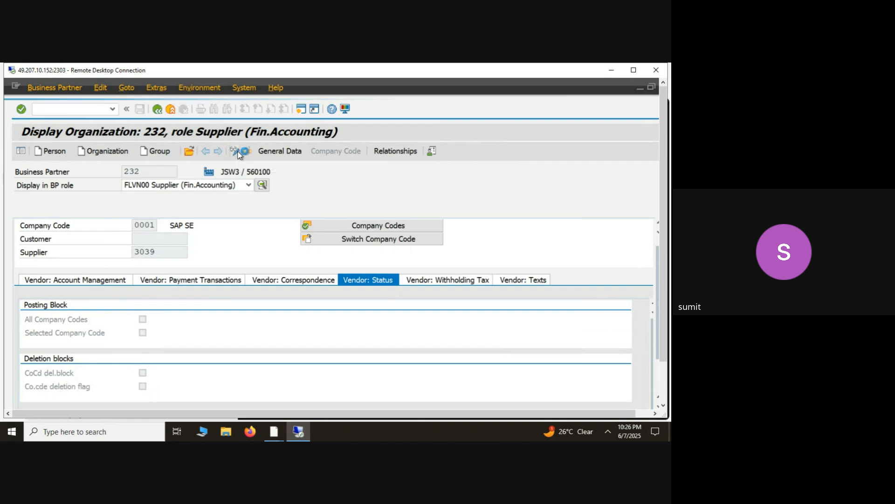
left_click(143, 320)
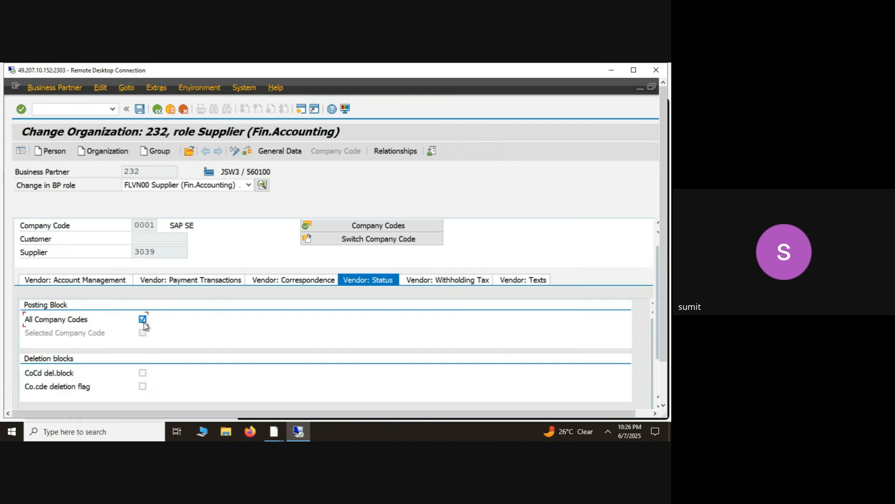
left_click(143, 320)
- Create an additional company code 0002 (GUJARAT PIPAVAV PORT LTD) for the partner, mark it for the supplier and adopt it
left_click(371, 226)
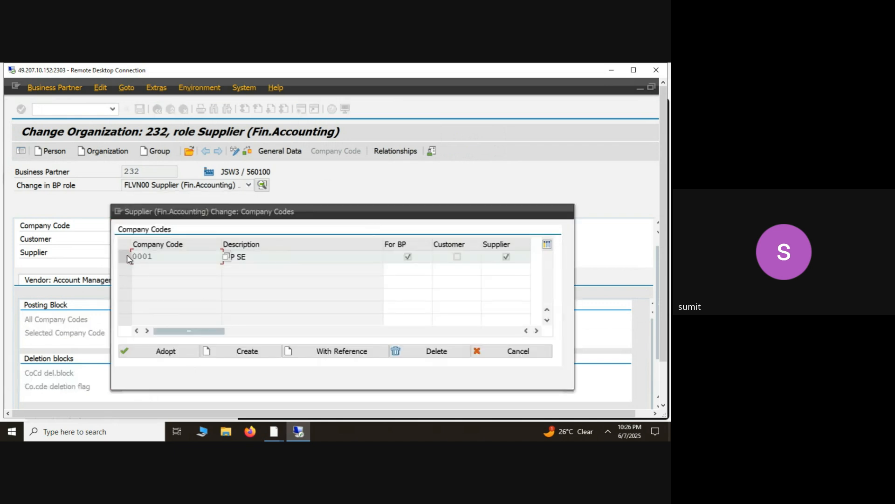
left_click(233, 358)
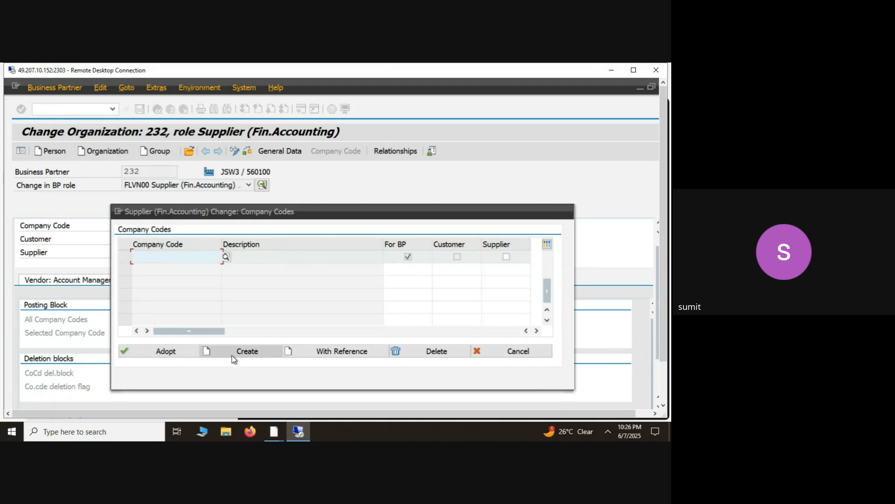
left_click(226, 257)
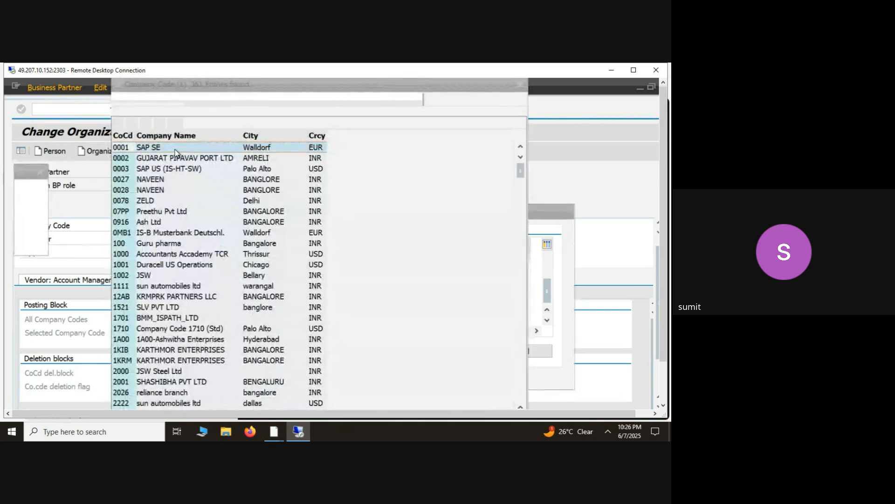
double_click(122, 159)
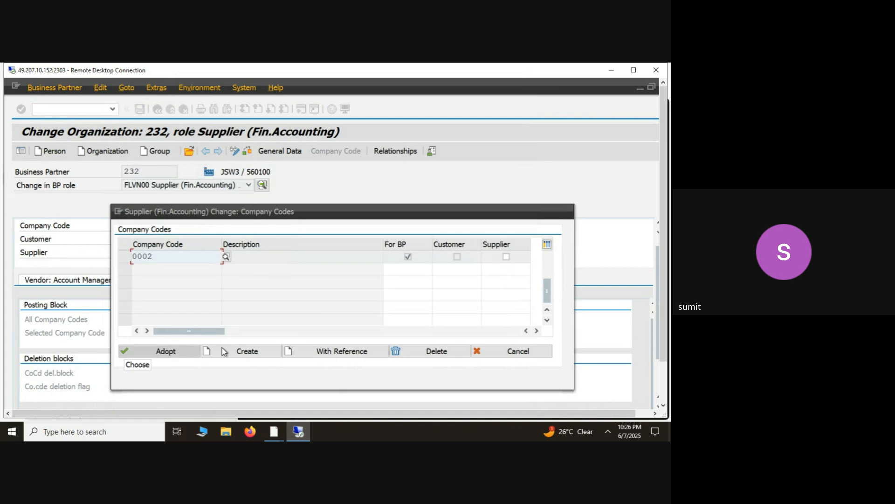
left_click(506, 257)
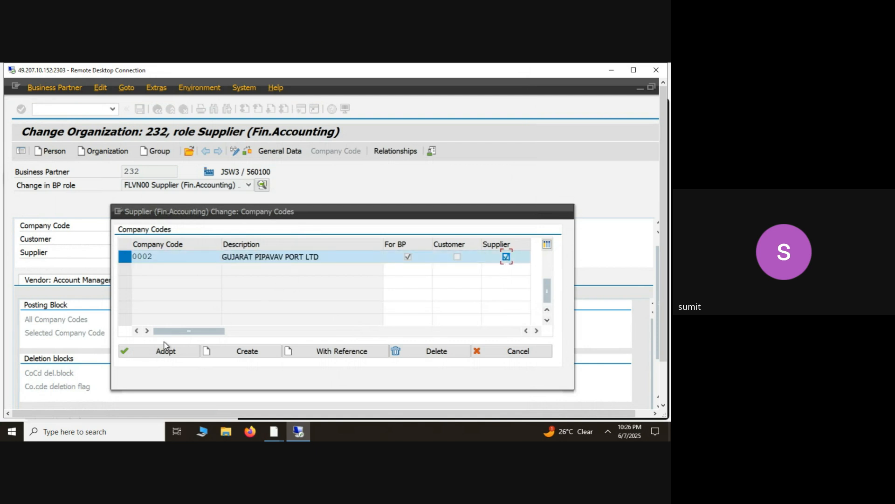
left_click(166, 355)
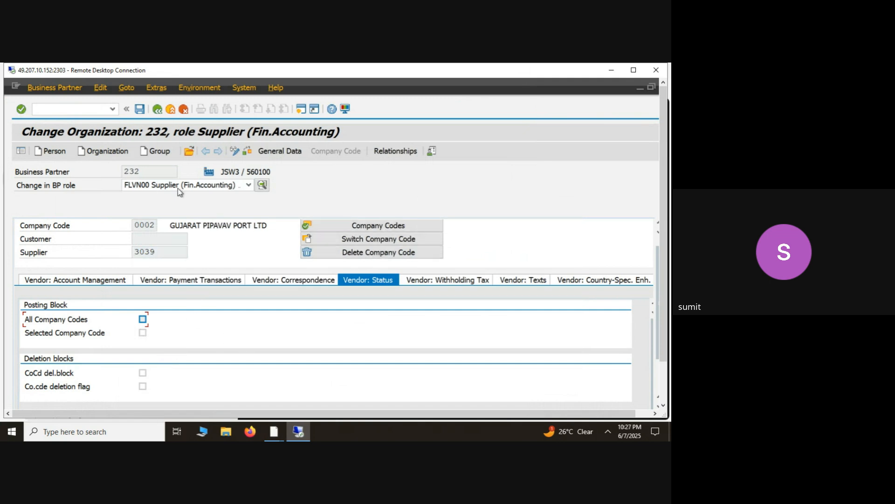
- Try to save the supplier and enter 31000 as the reconciliation account for company code 0002
left_click(140, 109)
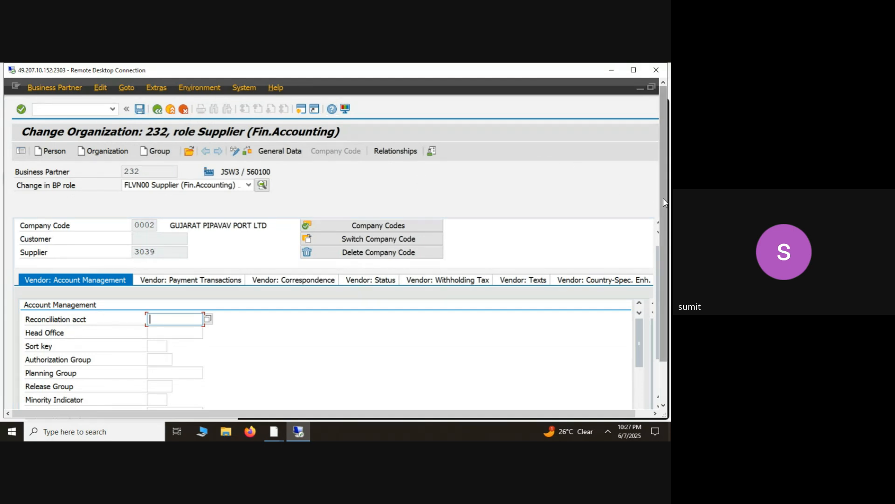
left_click_drag(665, 202, 661, 267)
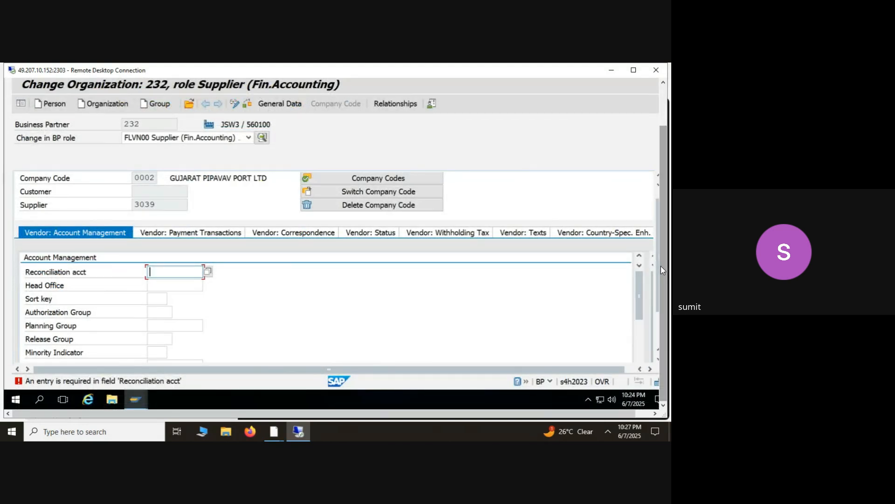
left_click(205, 273)
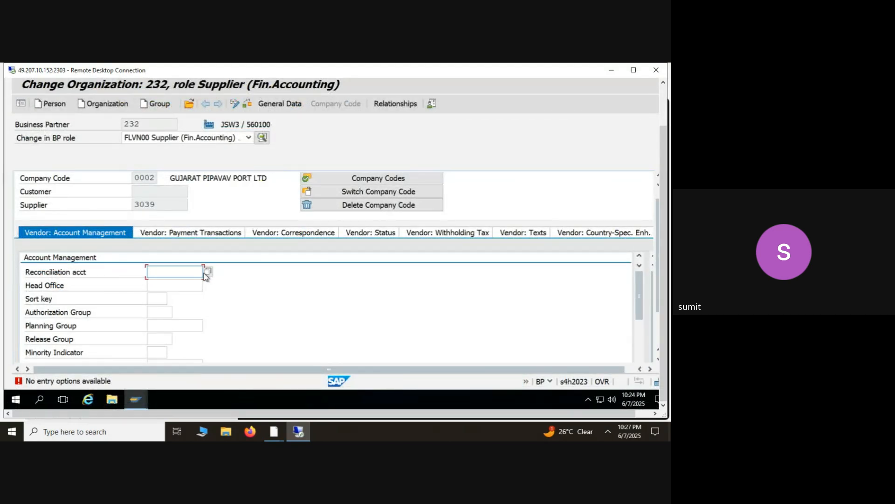
type("31000")
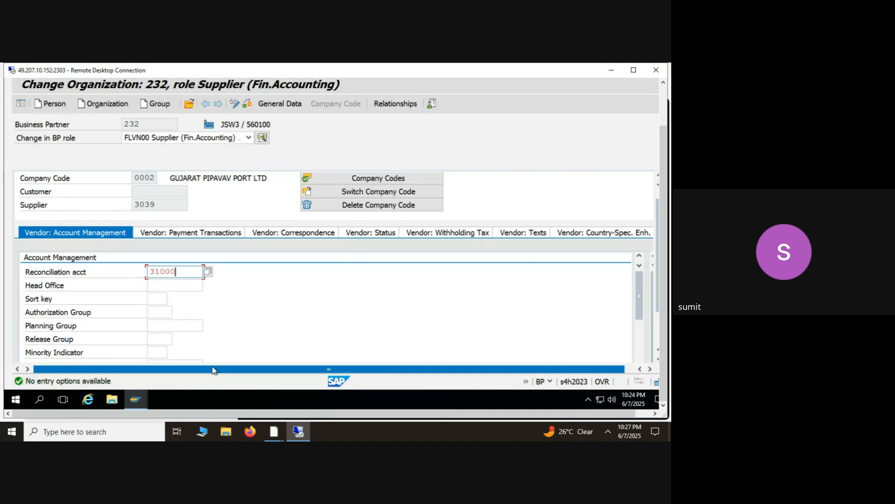
key("Return")
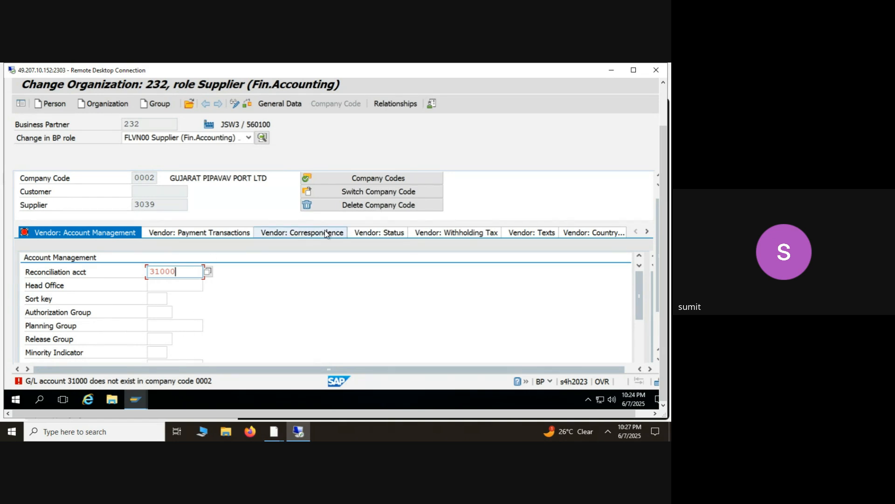
- Delete company code 0002 from the supplier, accepting the loss of its entered data
left_click(360, 208)
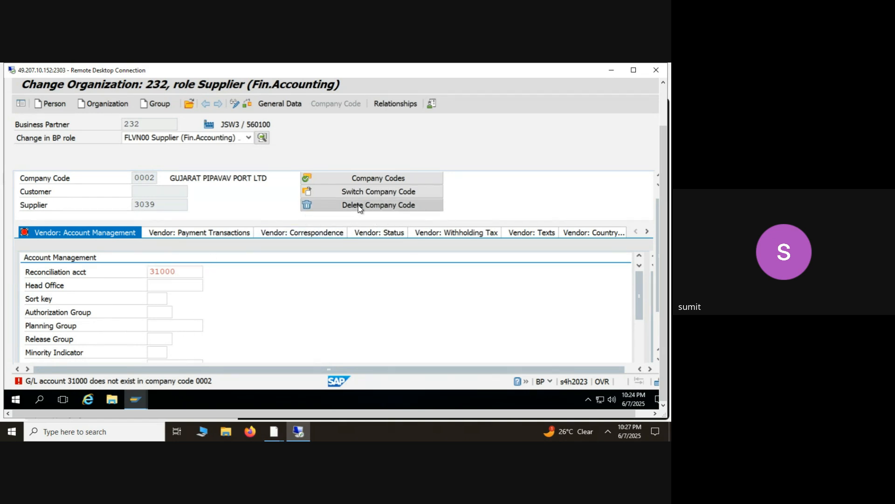
left_click(196, 278)
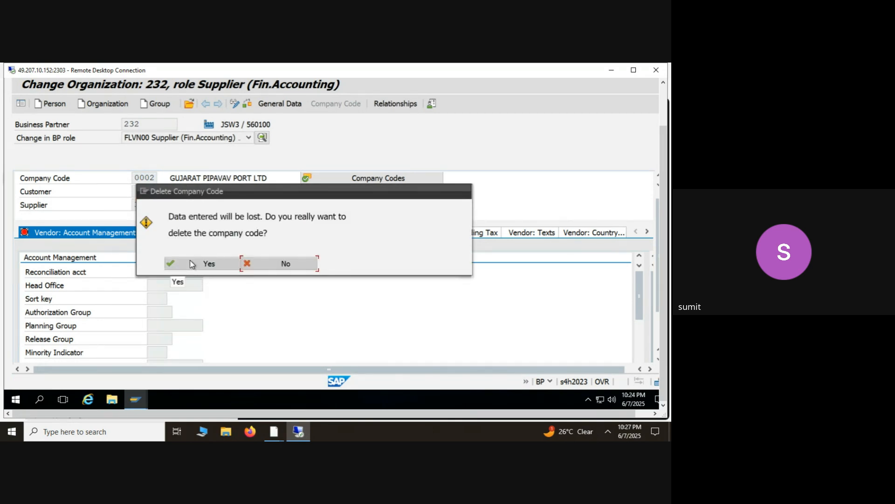
left_click(192, 264)
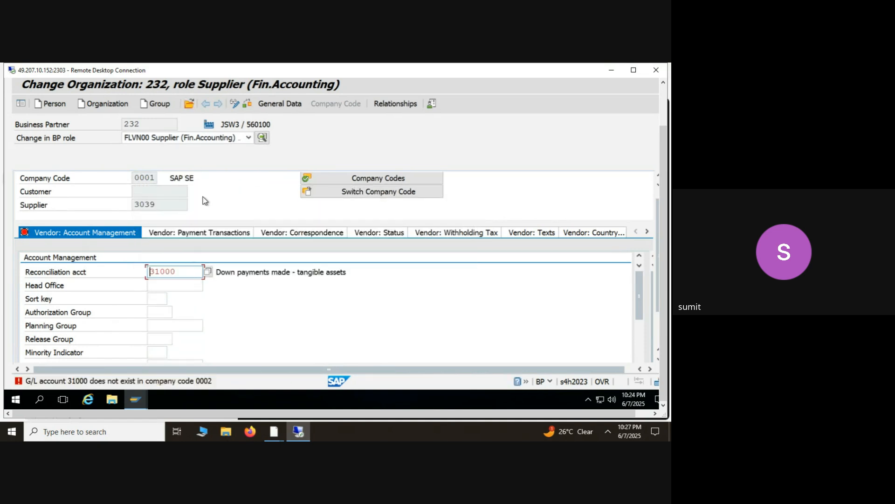
- Leave business partner maintenance for SAP Easy Access and stop presenting the screen in Google Meet
left_click_drag(666, 269, 661, 223)
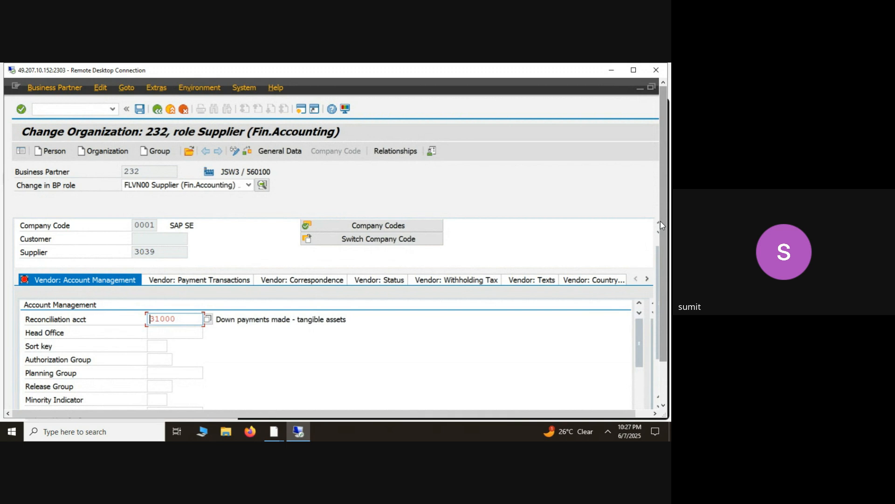
left_click(161, 111)
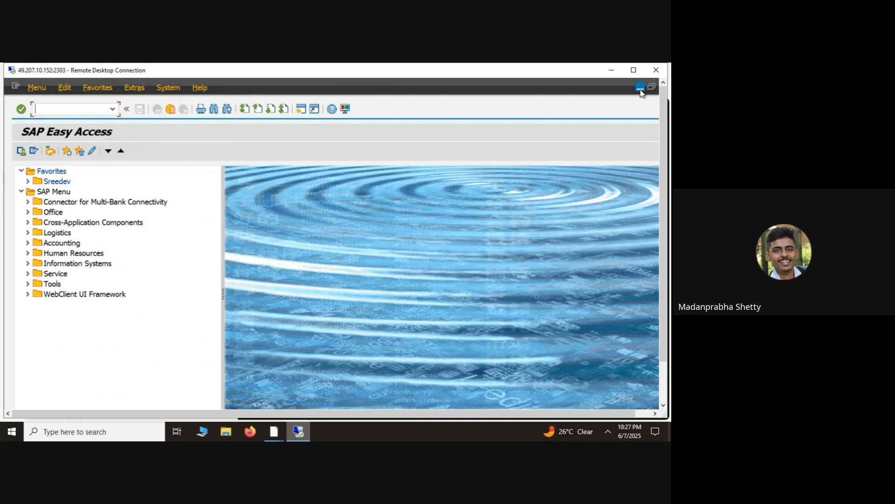
left_click(611, 72)
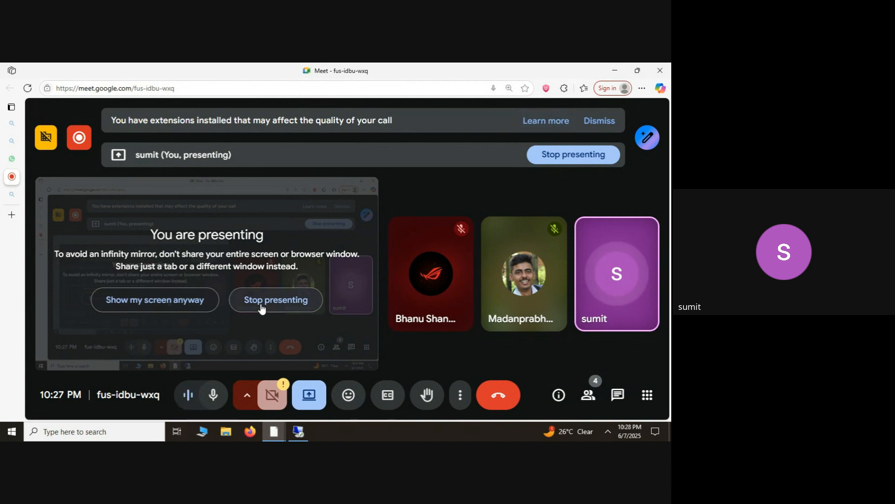
left_click(262, 306)
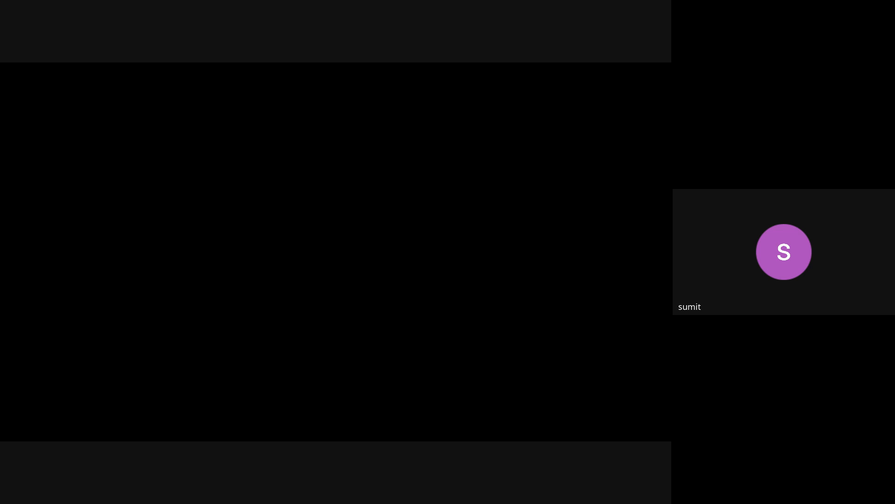